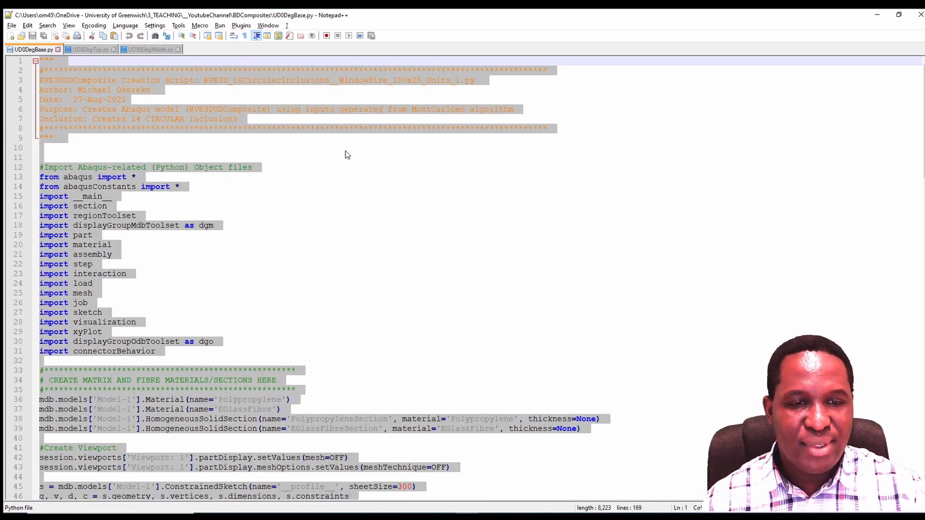
Switch to Abaqus/CAE, run the copied UD0DegBase.py script in its command line interface, and view the part in perspective.
key("alt+Tab")
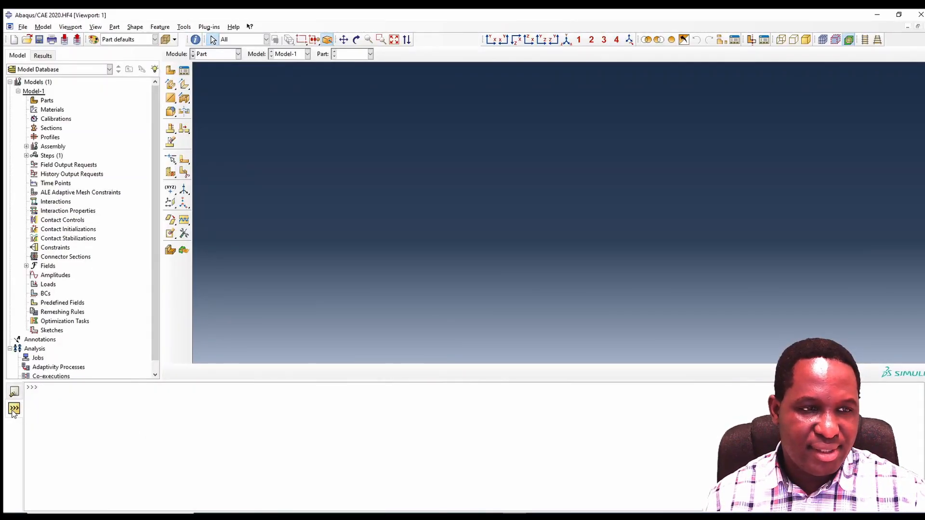
key("ctrl+v")
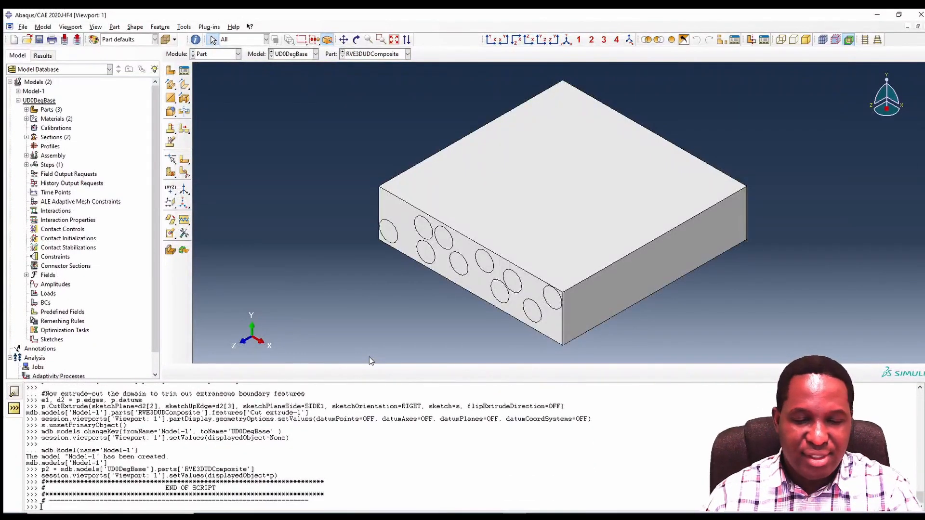
left_click(877, 41)
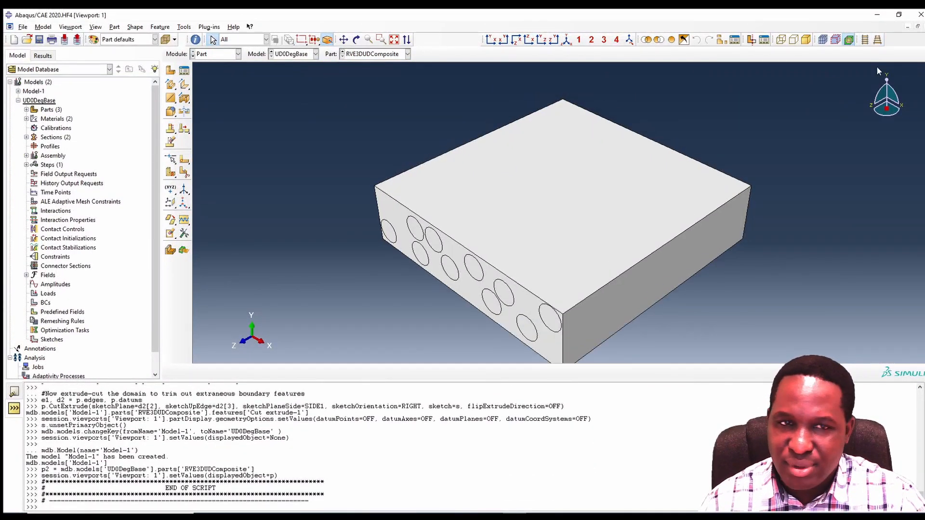
left_click(18, 100)
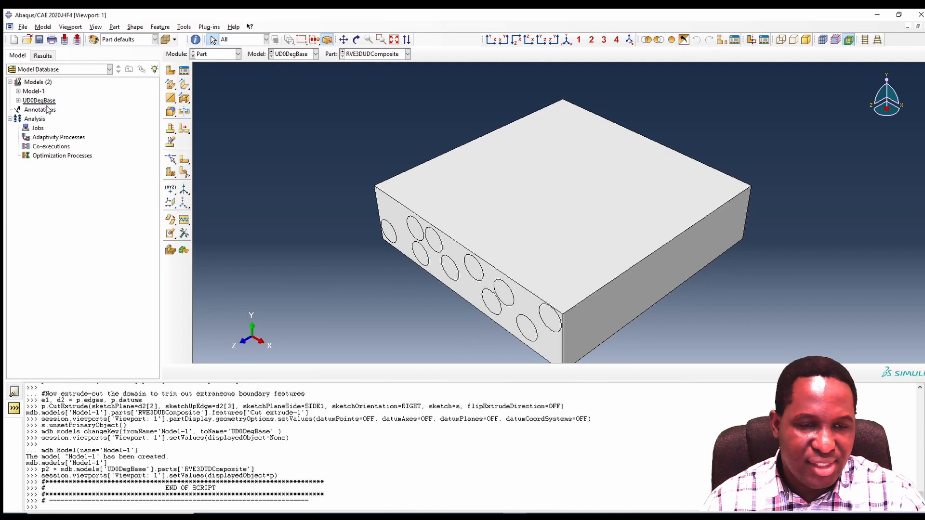
Copy the whole UD90DegMiddle.py script from Notepad++, run it in the Abaqus/CAE command line, and view the part in perspective.
key("alt+Tab")
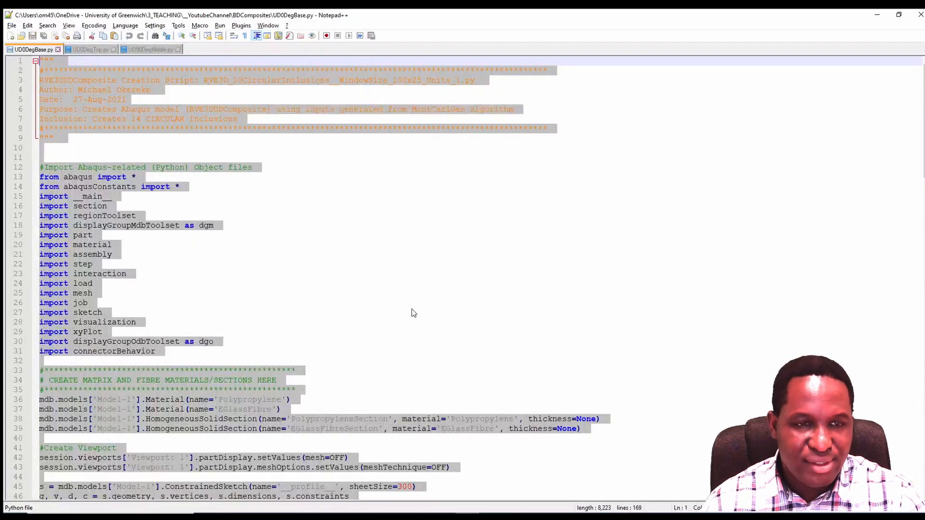
left_click(90, 50)
left_click(153, 49)
left_click(321, 212)
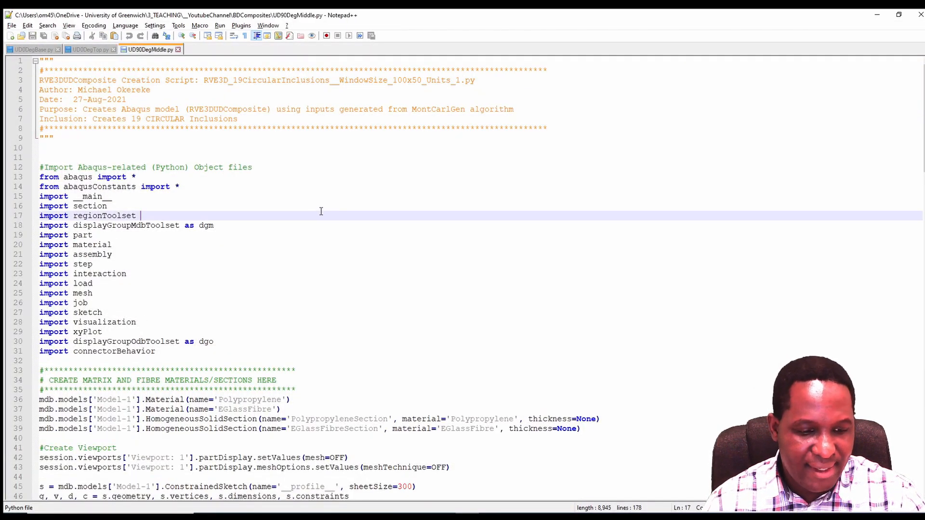
key("ctrl+a")
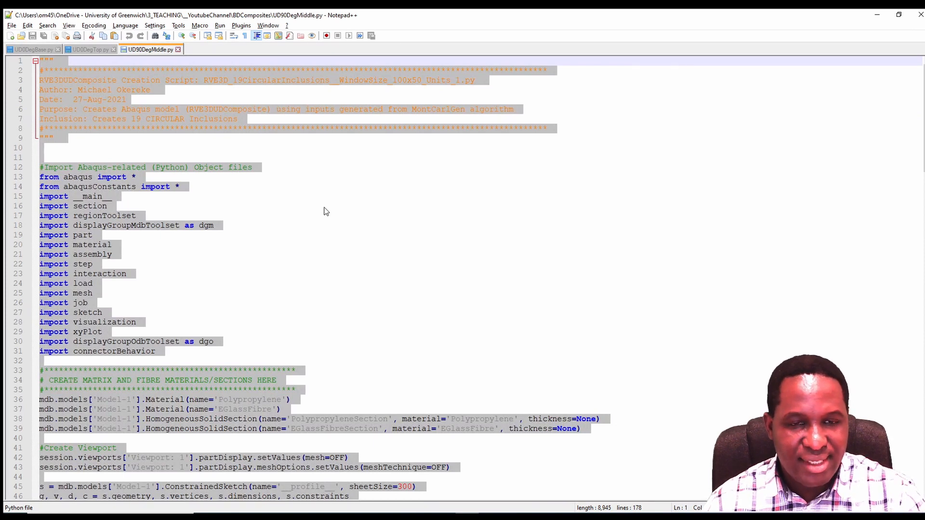
key("alt+Tab")
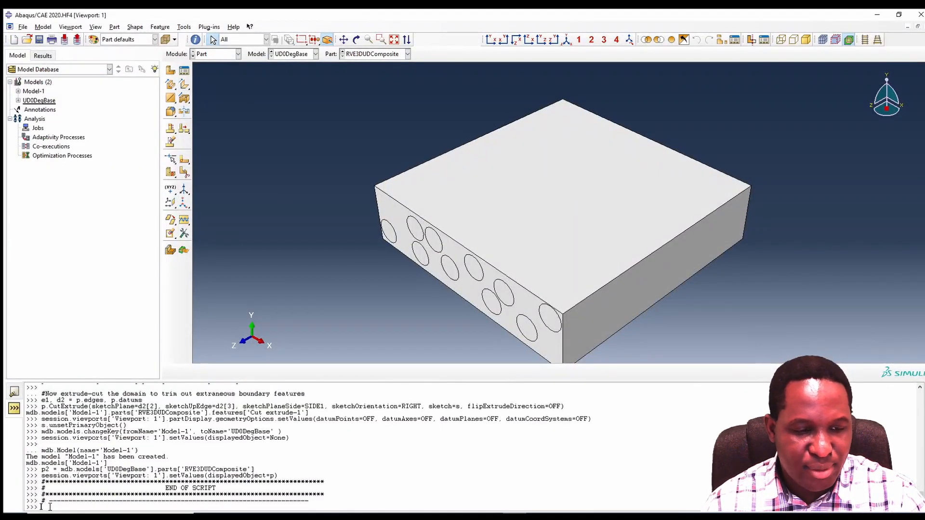
key("ctrl+v")
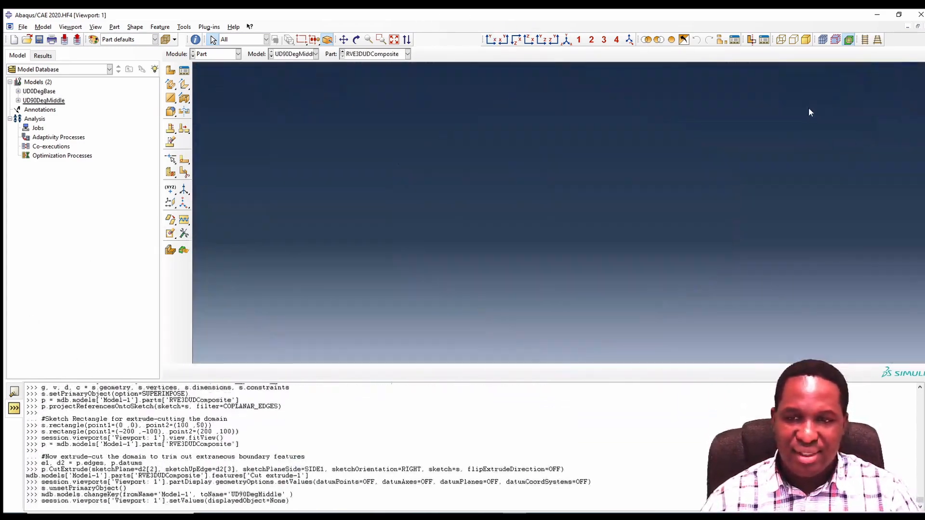
left_click(878, 42)
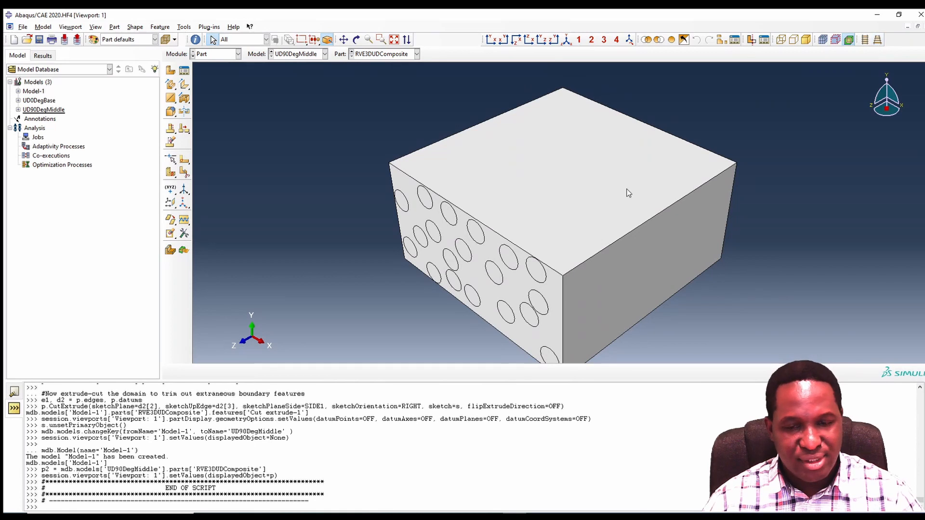
scroll(556, 204, "down", 3)
Copy the whole UD0DegTop.py script from Notepad++, run it in the Abaqus/CAE command line, and view the part in perspective.
left_click(466, 518)
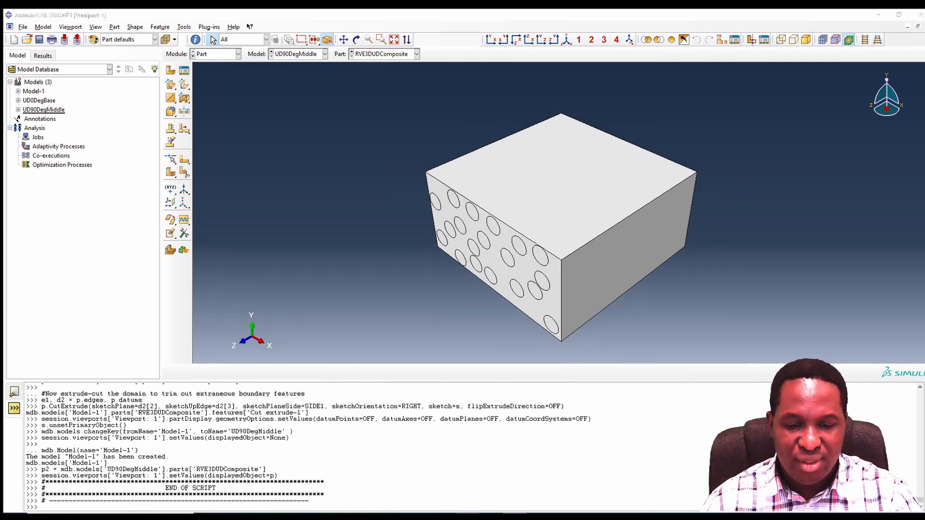
left_click(103, 50)
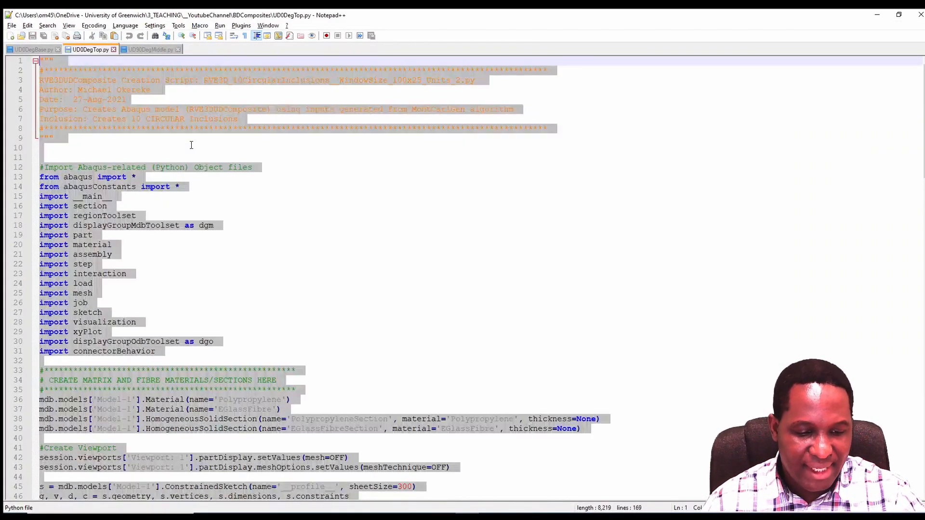
key("alt+Tab")
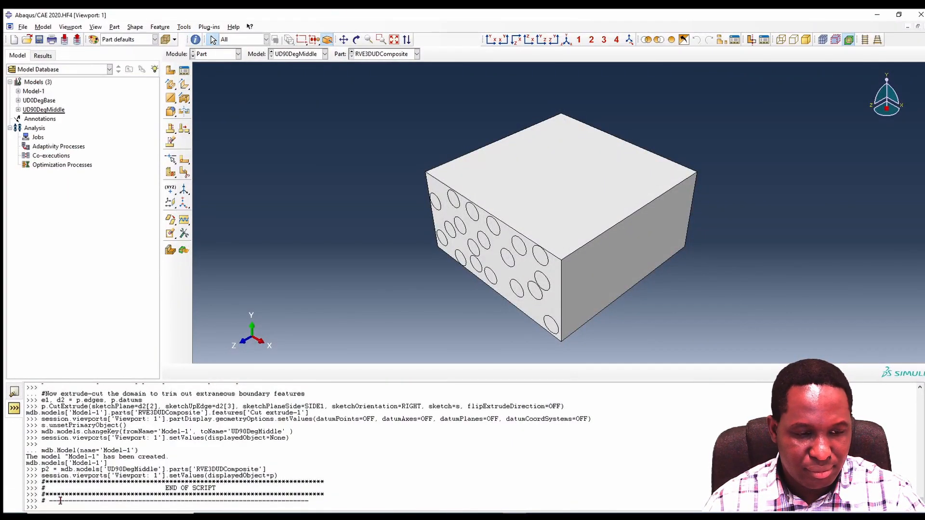
key("ctrl+v")
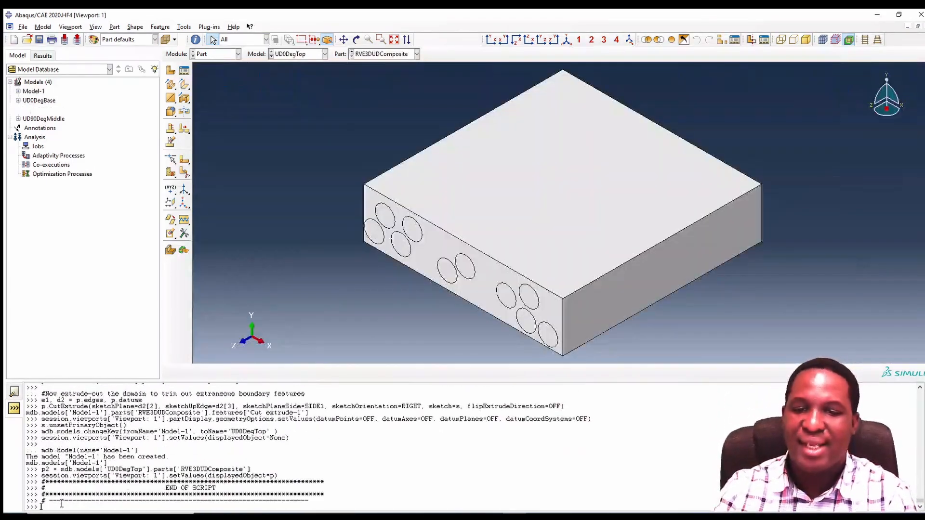
left_click(877, 41)
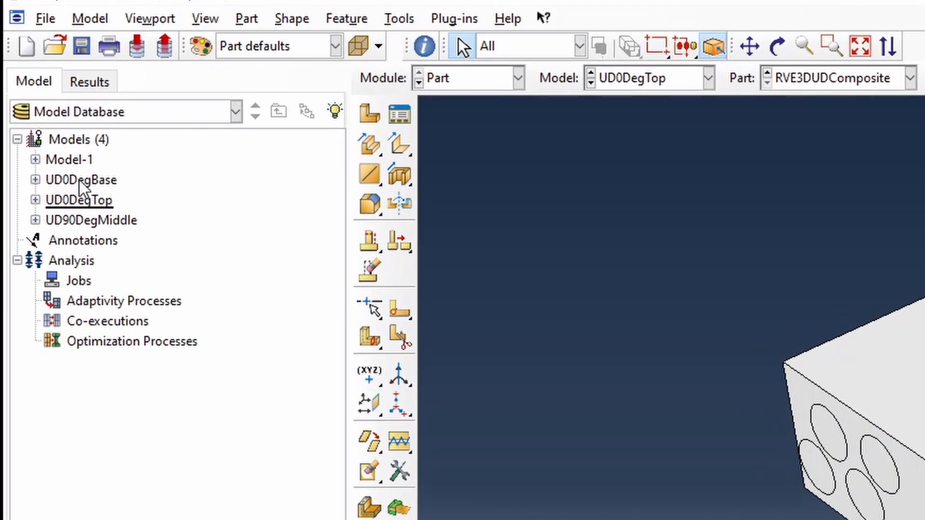
Copy the UD0DegBase model to a new model named BDComposite.
left_click(40, 110)
left_click(45, 118)
left_click(92, 201)
key("Up")
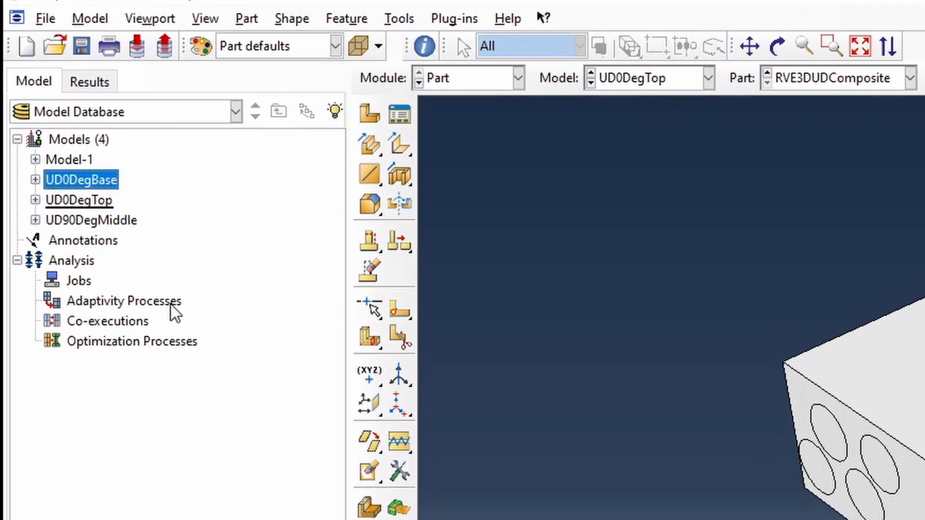
right_click(93, 180)
left_click(152, 209)
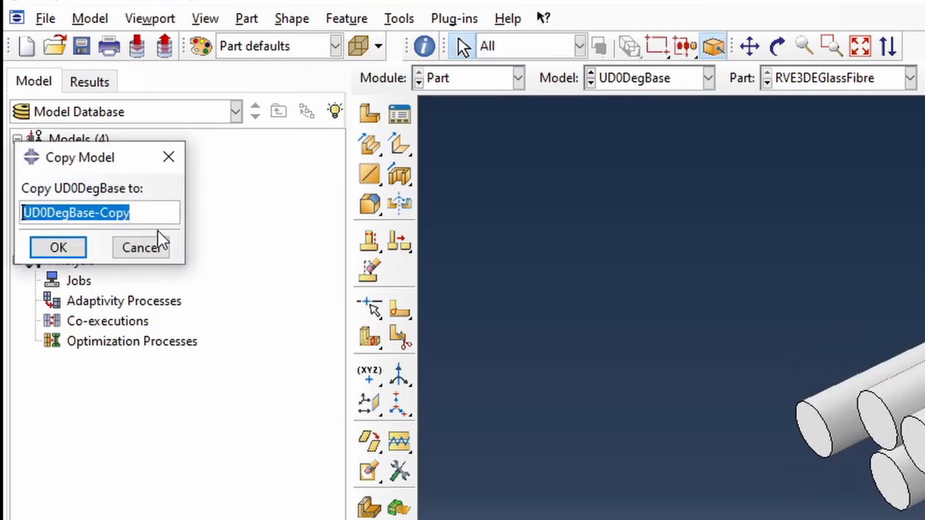
type("BDComposite")
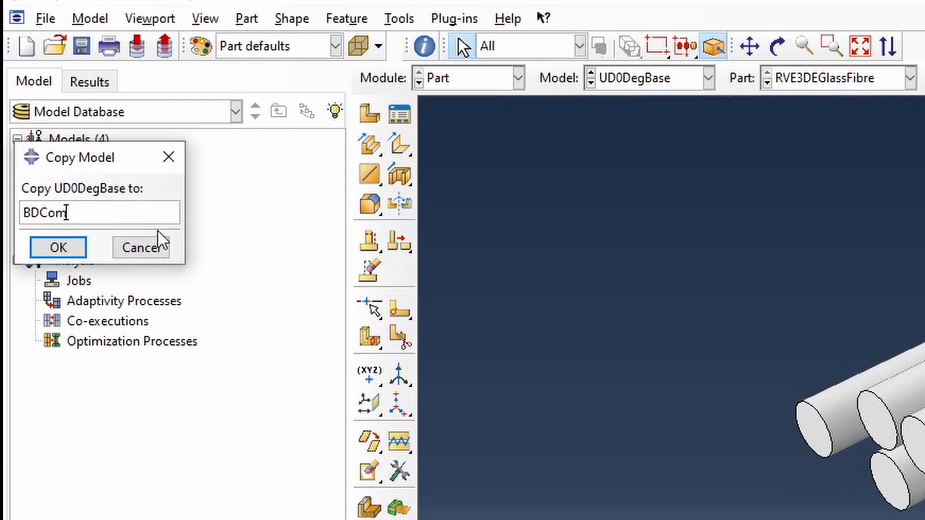
key("Return")
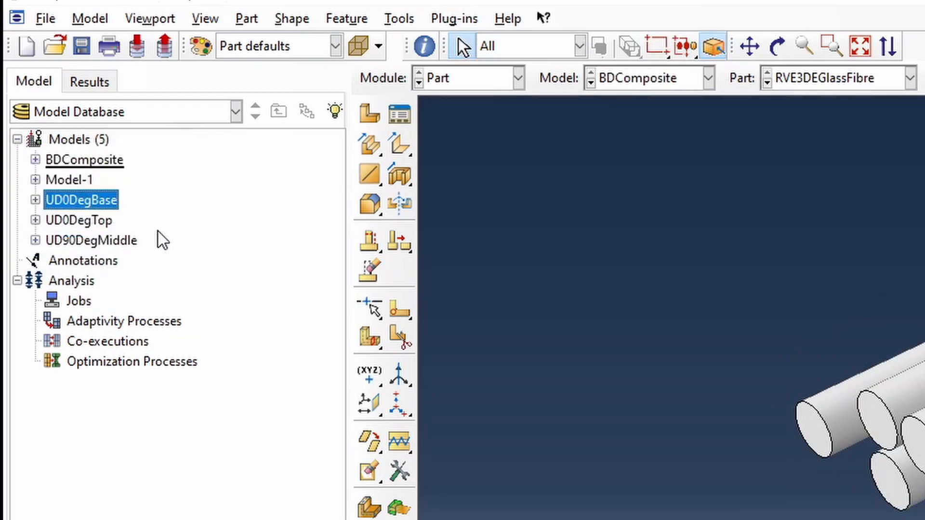
Delete the original UD0DegBase model from the model database.
right_click(106, 201)
left_click(250, 213)
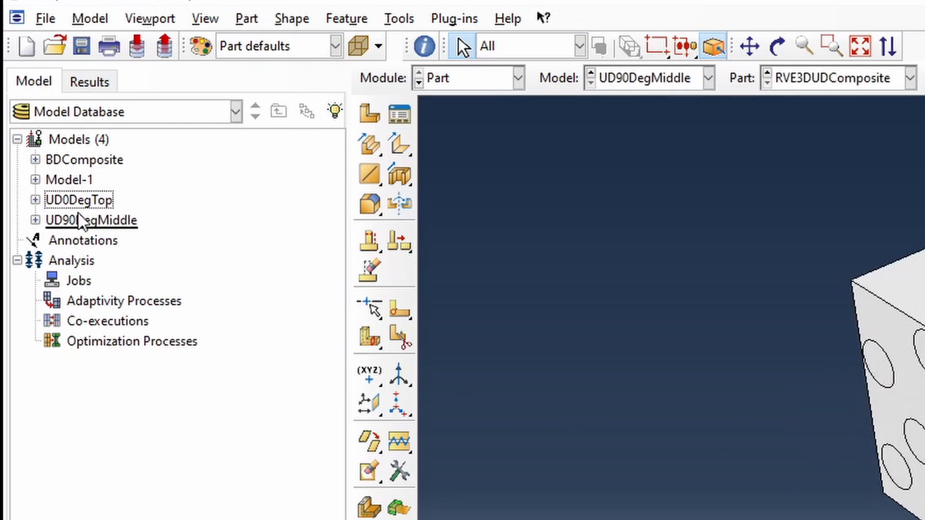
left_click(94, 201)
left_click(91, 222)
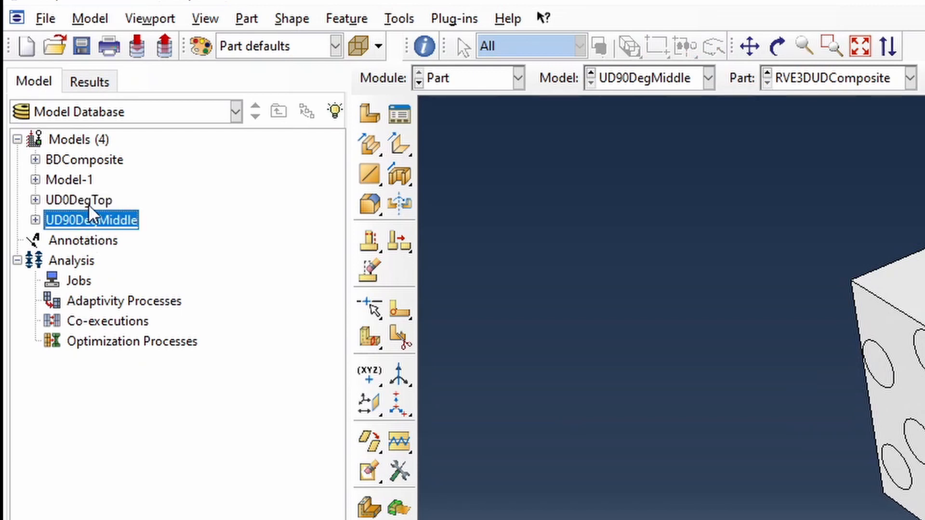
Expand the parts of the UD0DegTop model and make its RVE3DUDComposite part current.
left_click(54, 198)
left_click(36, 200)
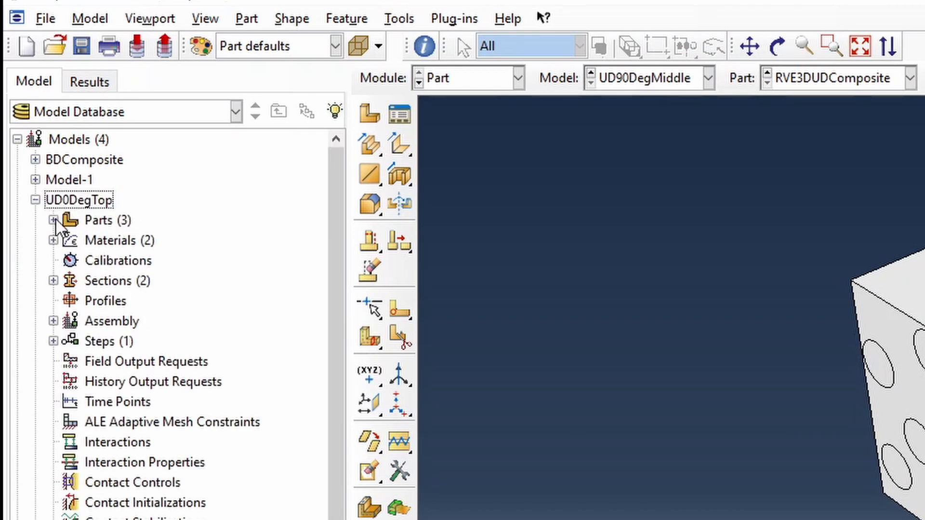
left_click(53, 220)
left_click(125, 281)
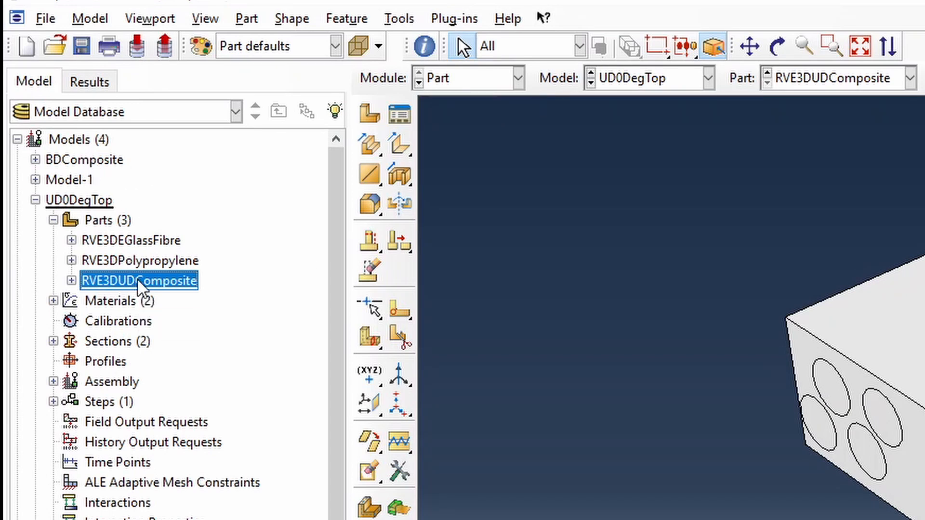
left_click(175, 274)
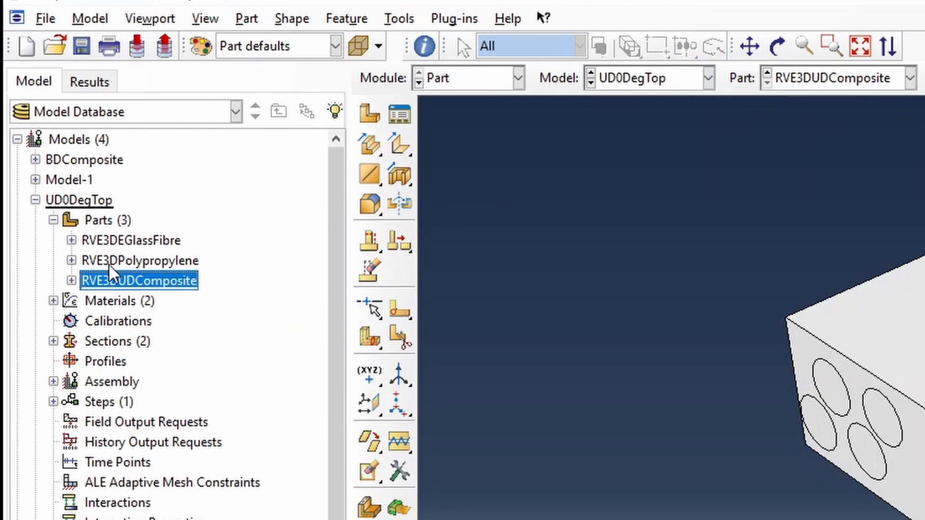
Export the part as ACIS SAT file UD0degTopPart in the Temp directory, overwriting the existing file and using ACIS version R24.
left_click(44, 20)
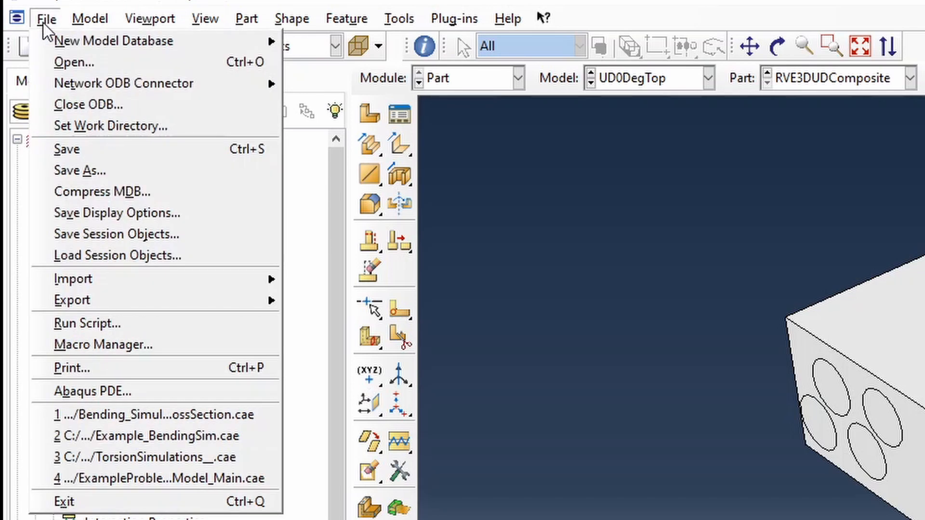
mouse_move(174, 301)
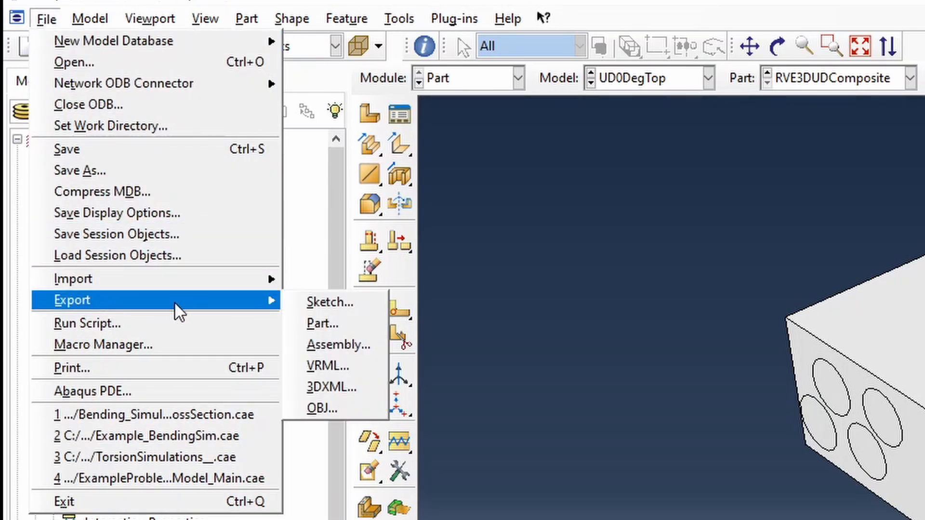
left_click(321, 325)
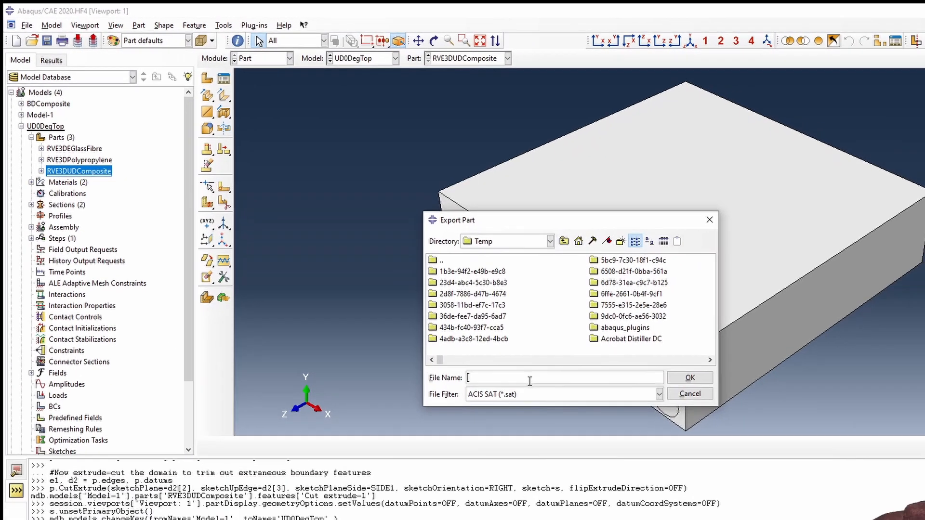
type("UD0")
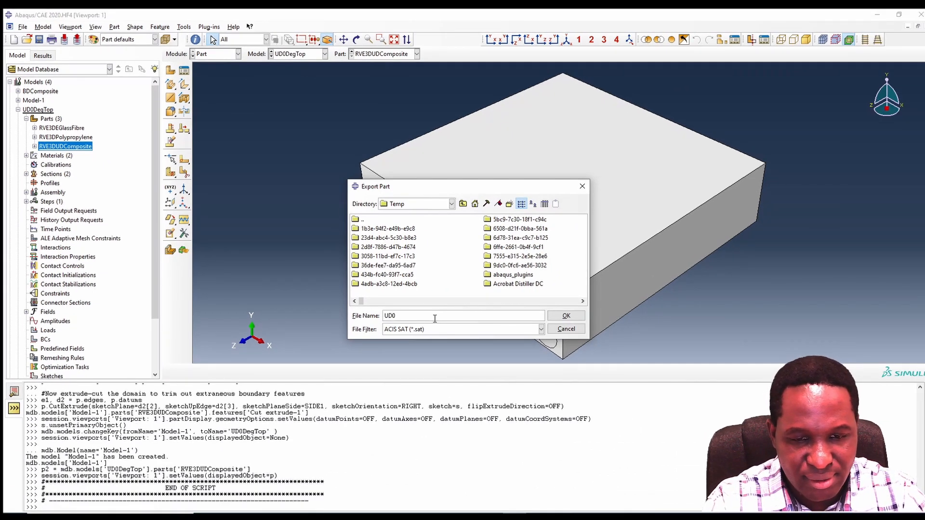
type("degTopPart")
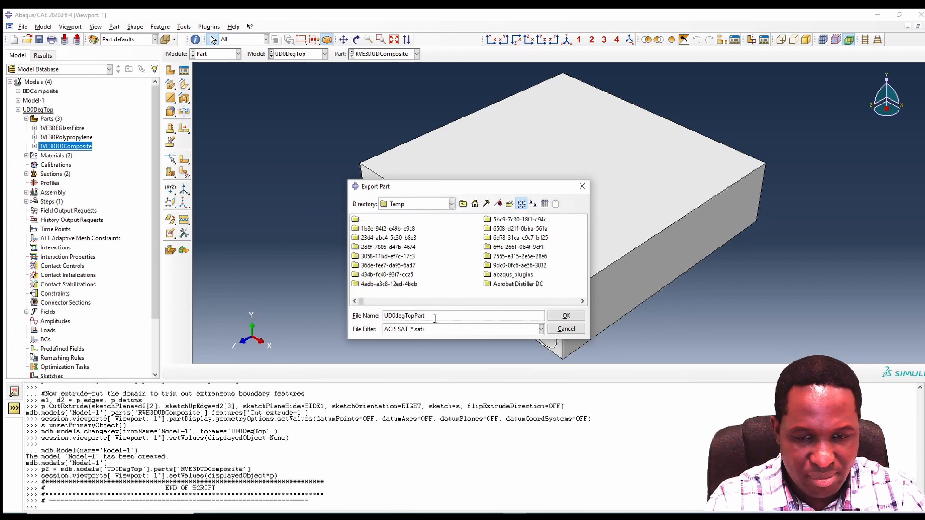
left_click(565, 316)
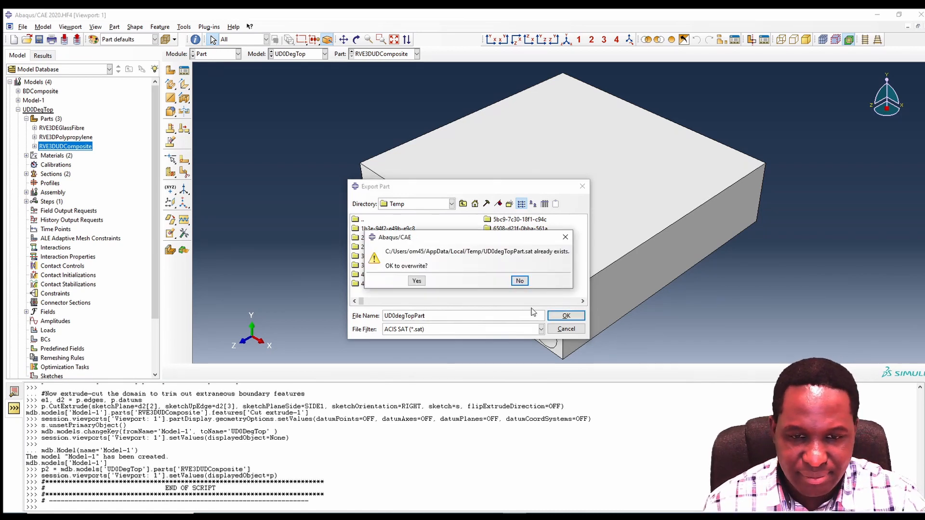
left_click(419, 279)
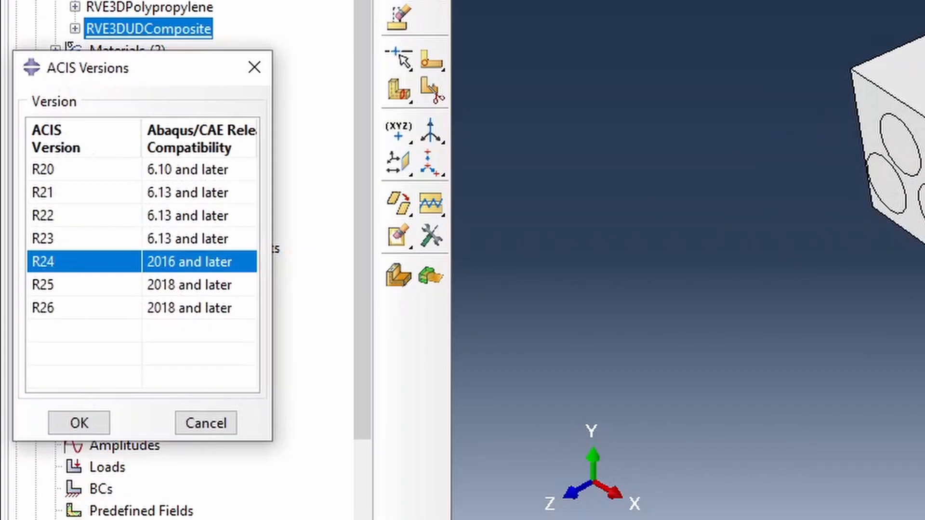
left_click(70, 264)
left_click(81, 424)
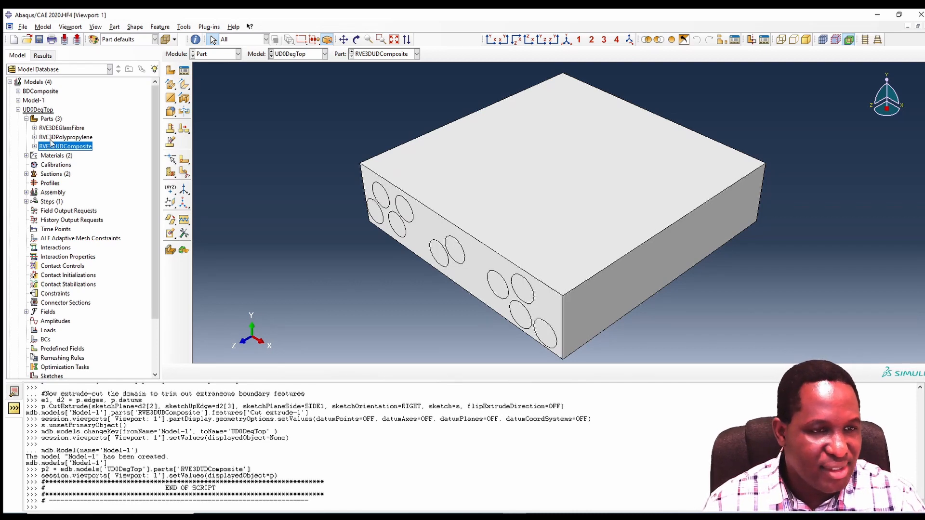
Expand the parts of the UD90DegMiddle model and make its RVE3DUDComposite part current.
left_click(18, 110)
left_click(18, 119)
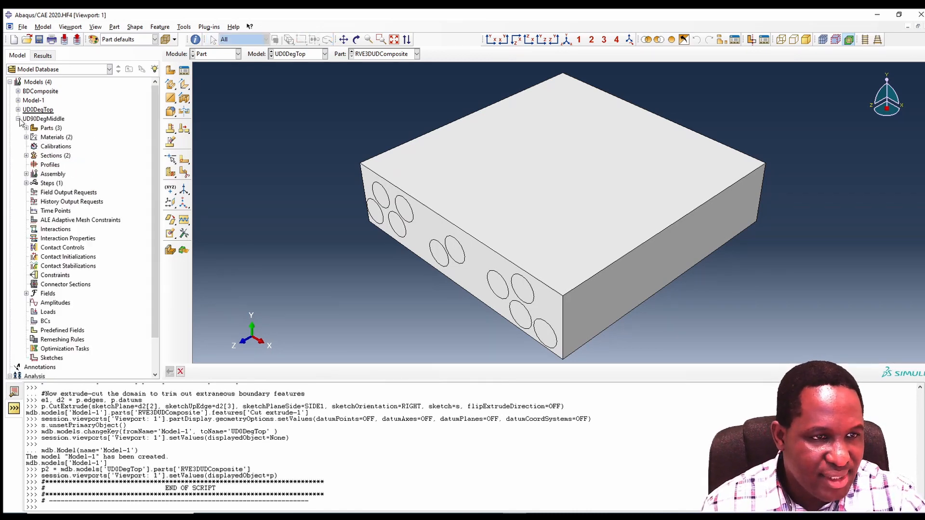
left_click(26, 129)
double_click(61, 155)
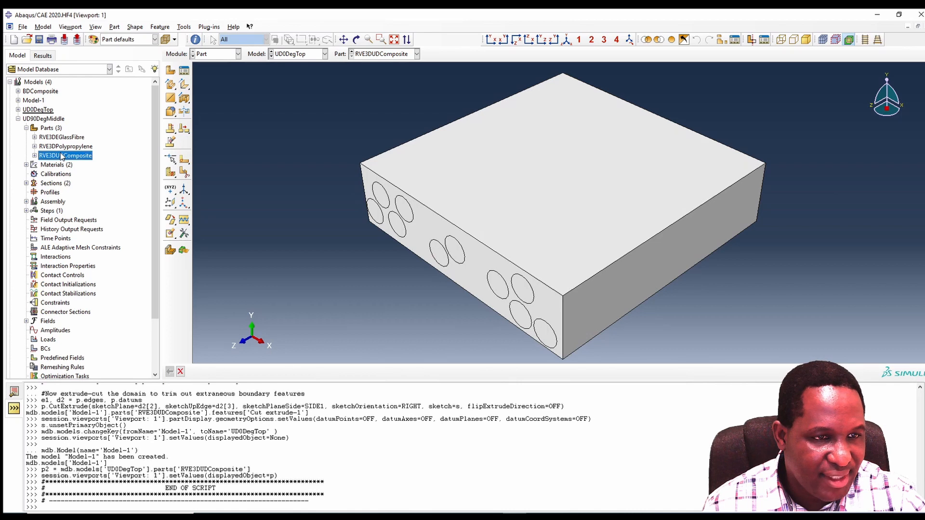
Export the part as ACIS SAT file UD90degMiddlePart in the Temp directory, overwriting the existing file and using ACIS version R24.
left_click(23, 27)
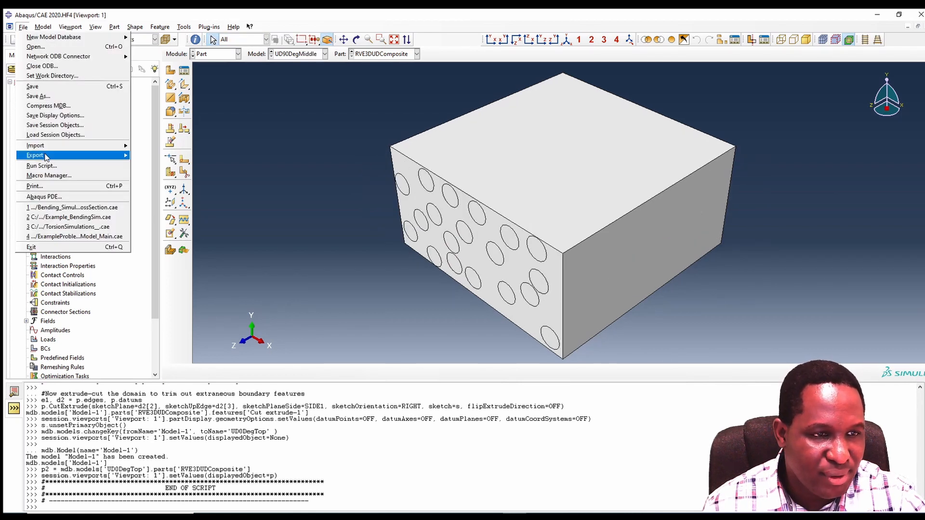
mouse_move(125, 157)
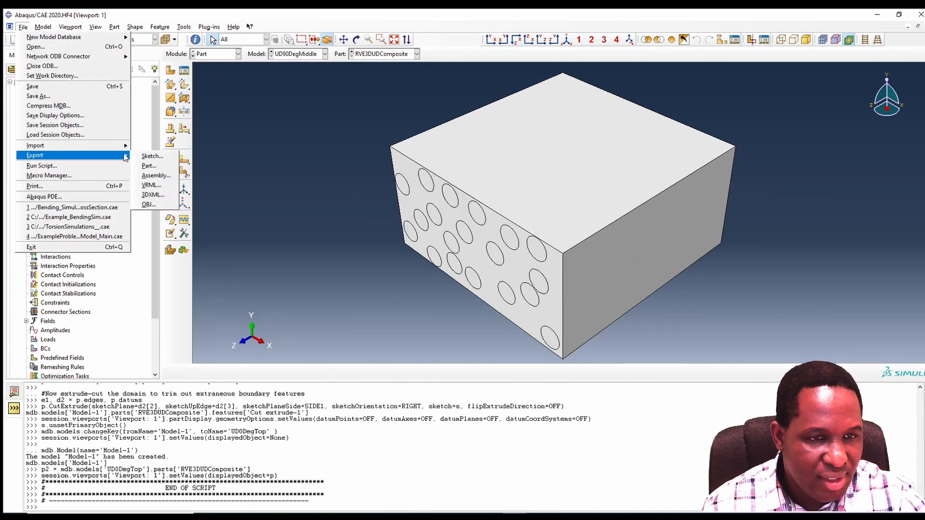
left_click(149, 167)
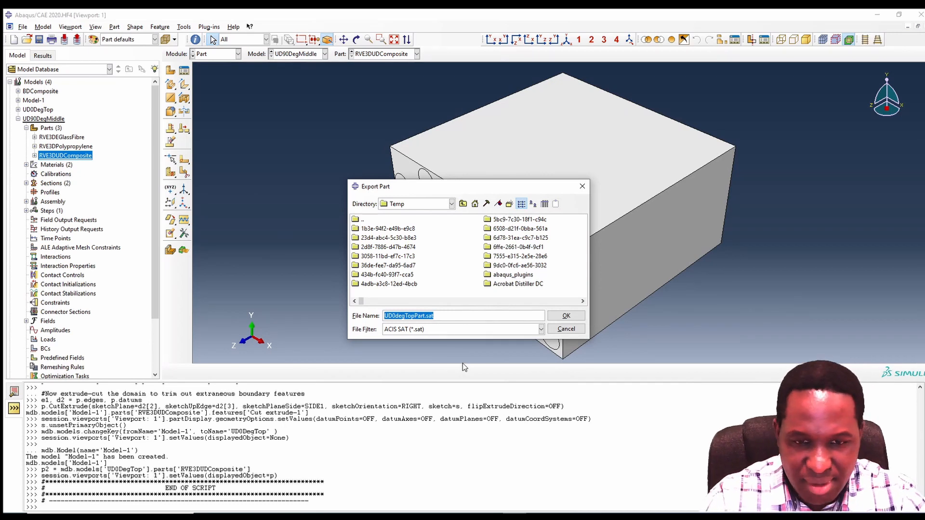
key("Home")
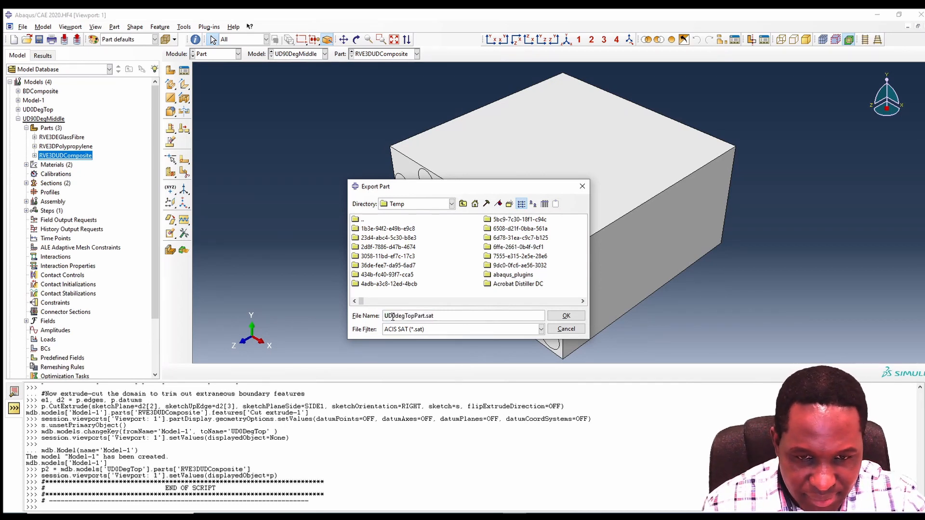
type("9")
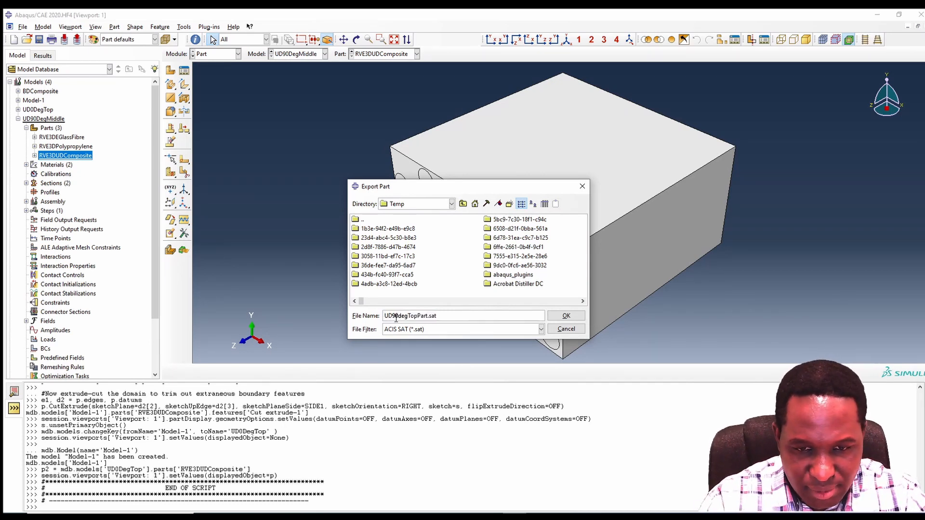
key("Right")
key("Right")
key("Right")
key("Right")
key("shift+Right")
key("shift+Right")
key("shift+Right")
type("Middle")
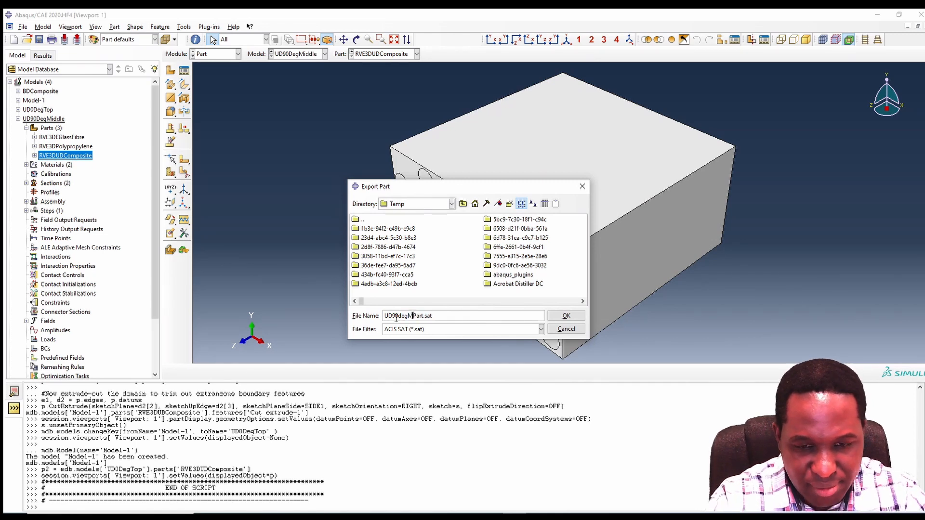
left_click(566, 316)
left_click(415, 283)
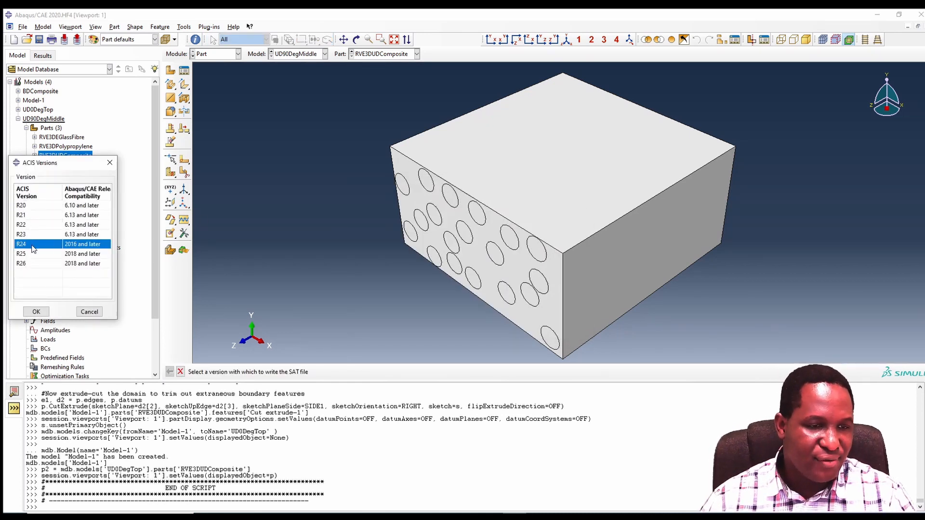
left_click(36, 312)
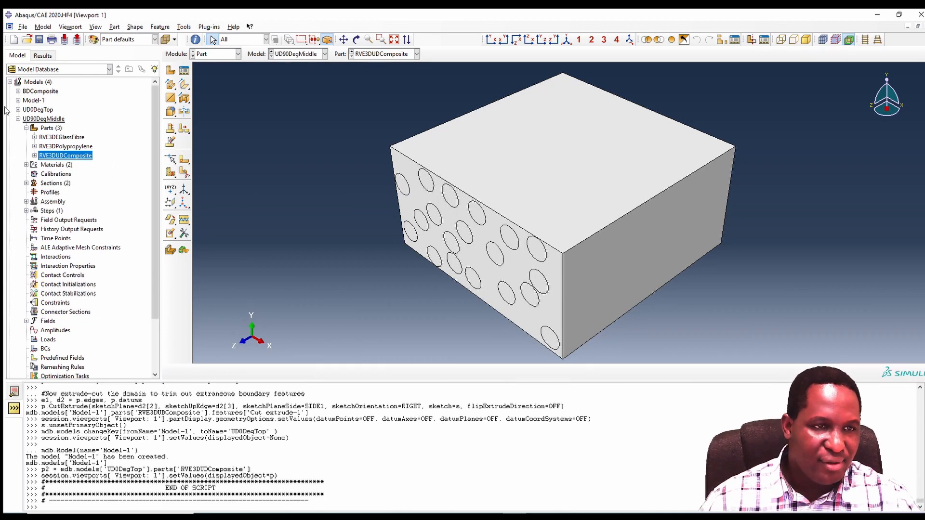
Delete the UD0DegTop and UD90DegMiddle models together from the model database.
left_click(19, 119)
left_click_drag(25, 119, 33, 111)
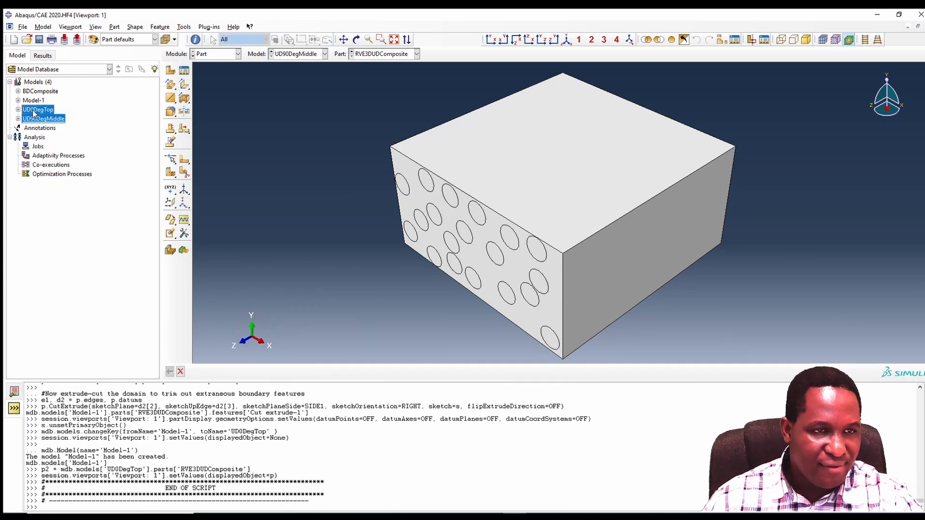
right_click(33, 110)
left_click(54, 164)
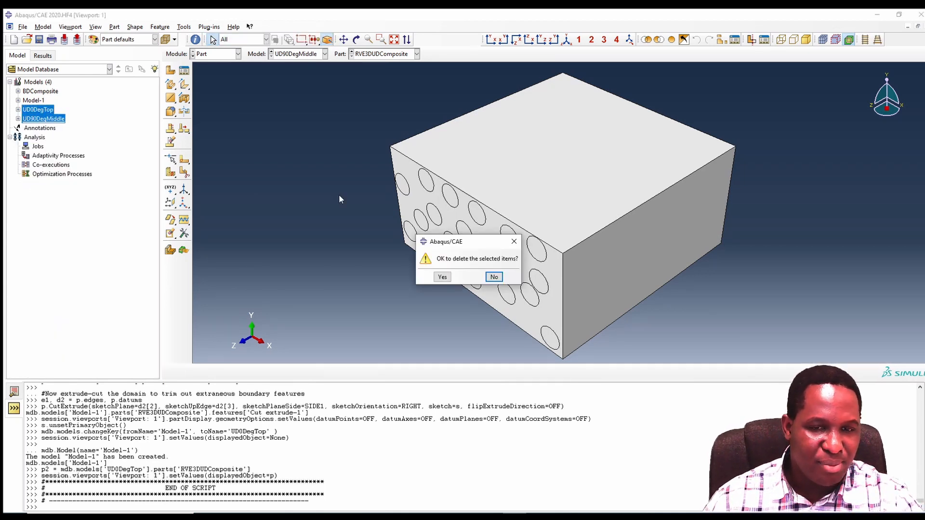
left_click(442, 278)
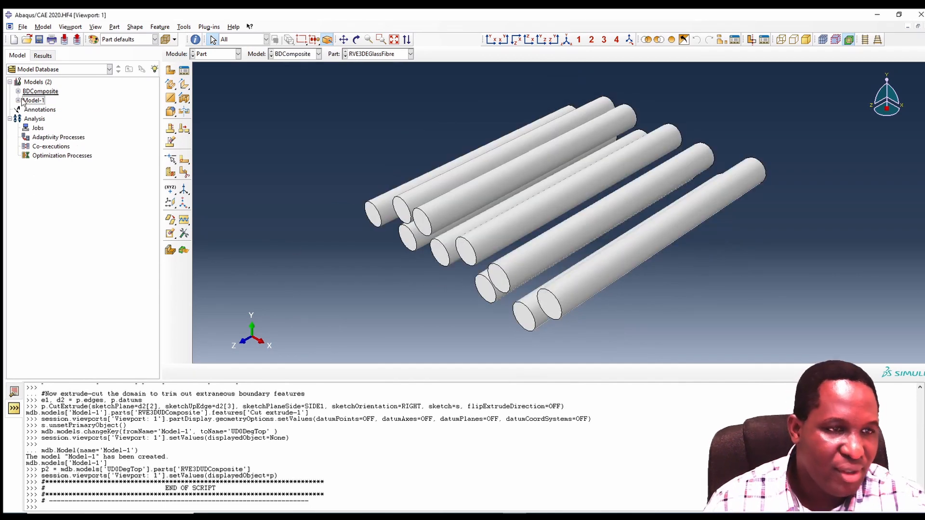
Import UD90DegMiddlePart.sat from the Temp directory into the BDComposite model, combining all its parts into a single part.
left_click(18, 91)
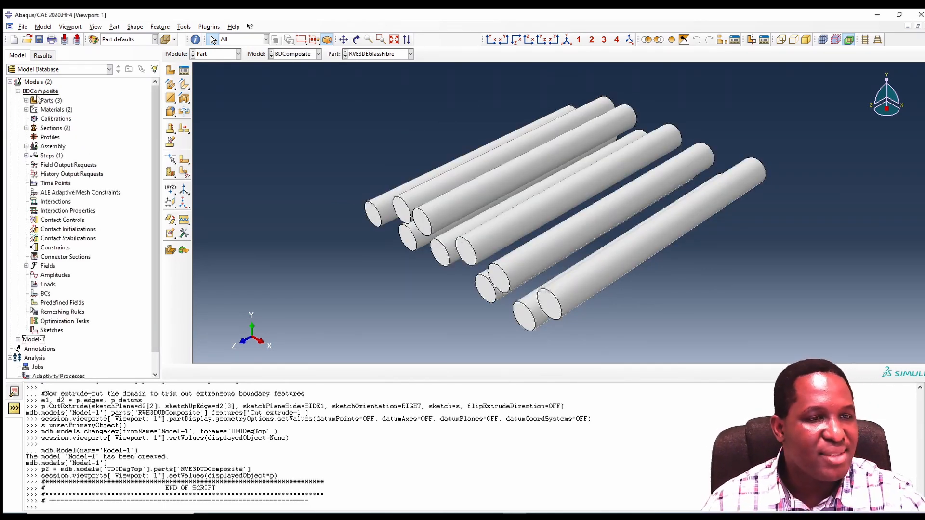
left_click(41, 91)
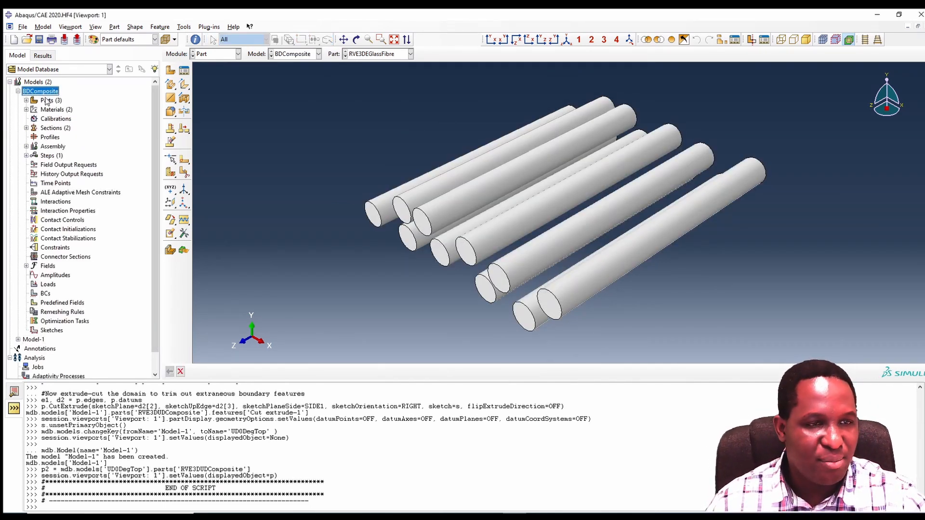
left_click(118, 122)
left_click(53, 93)
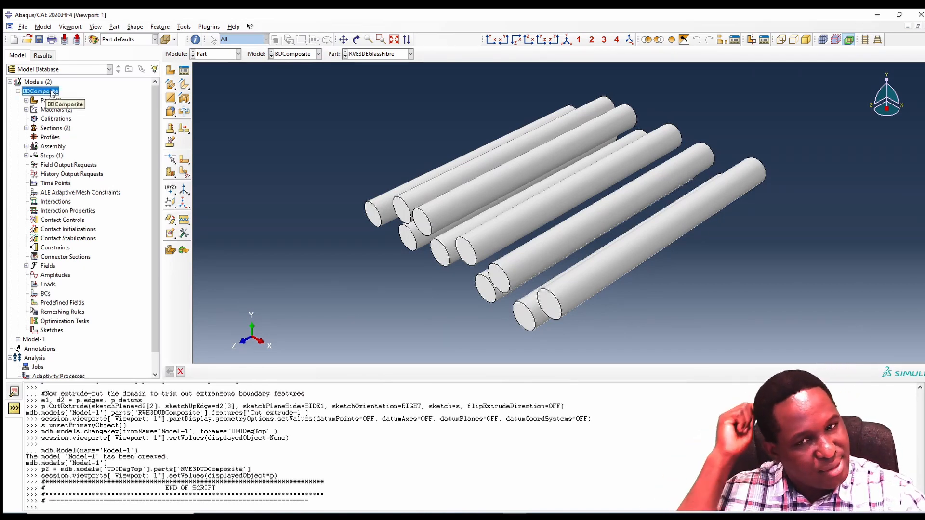
left_click(23, 26)
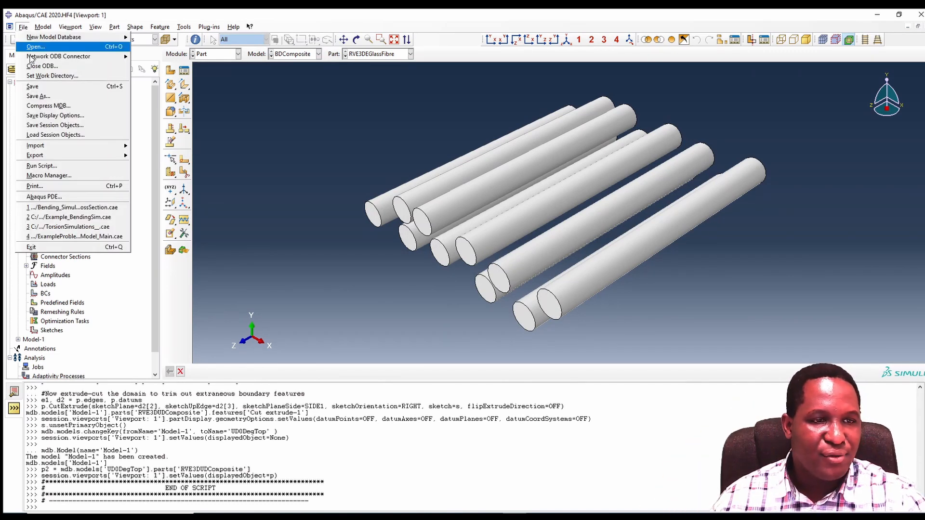
mouse_move(51, 146)
left_click(146, 156)
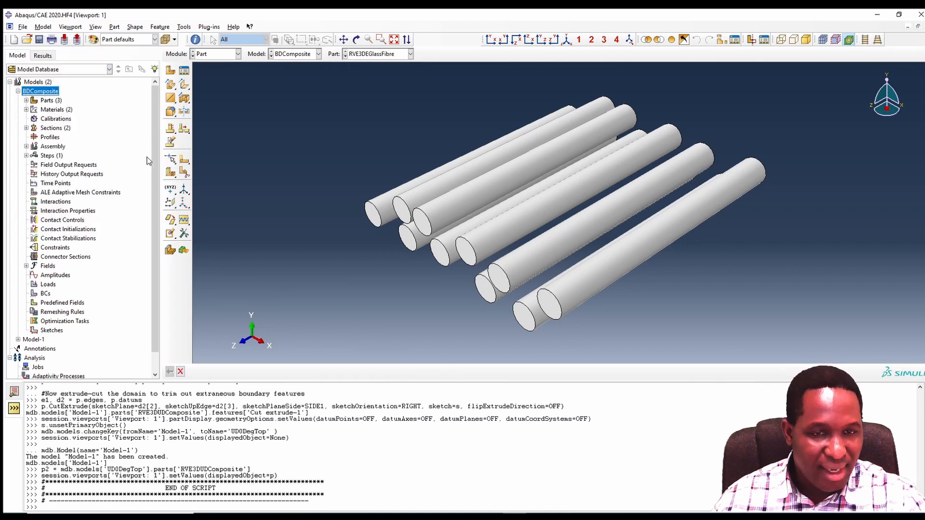
left_click_drag(361, 302, 580, 299)
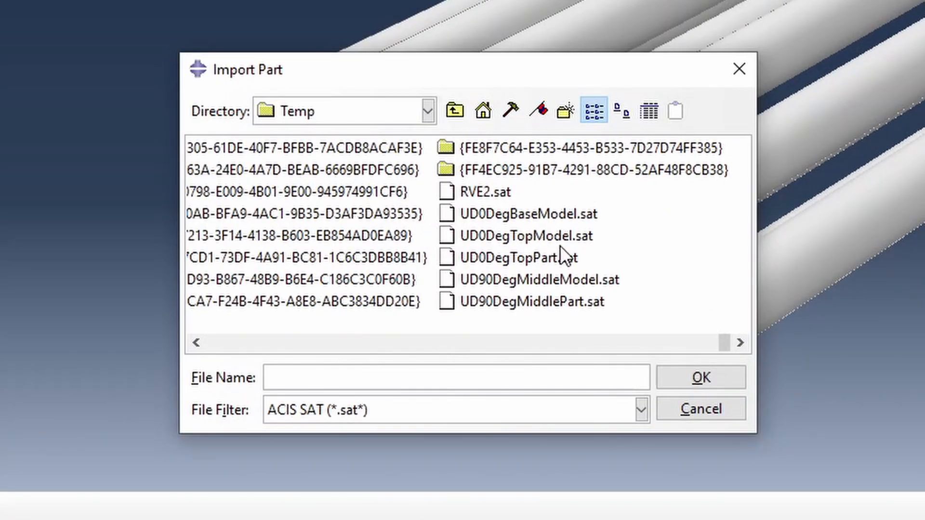
left_click(556, 303)
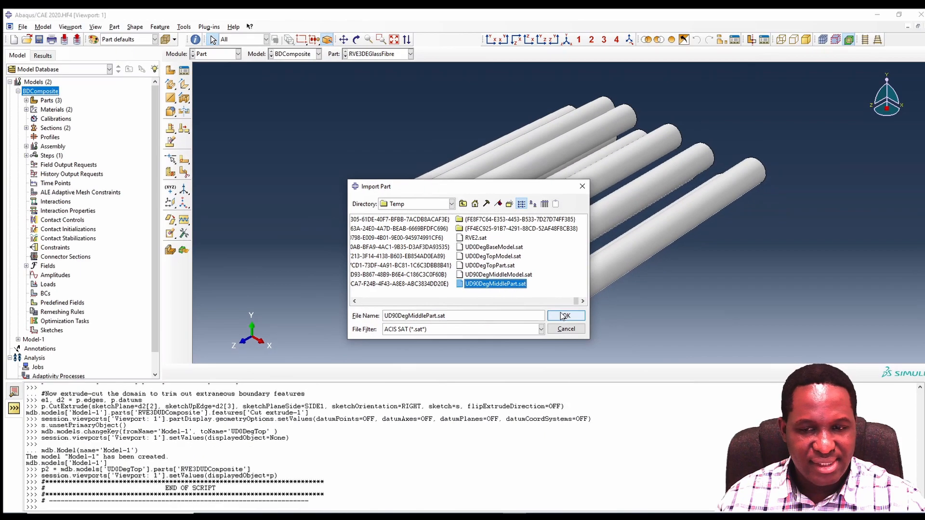
key("Return")
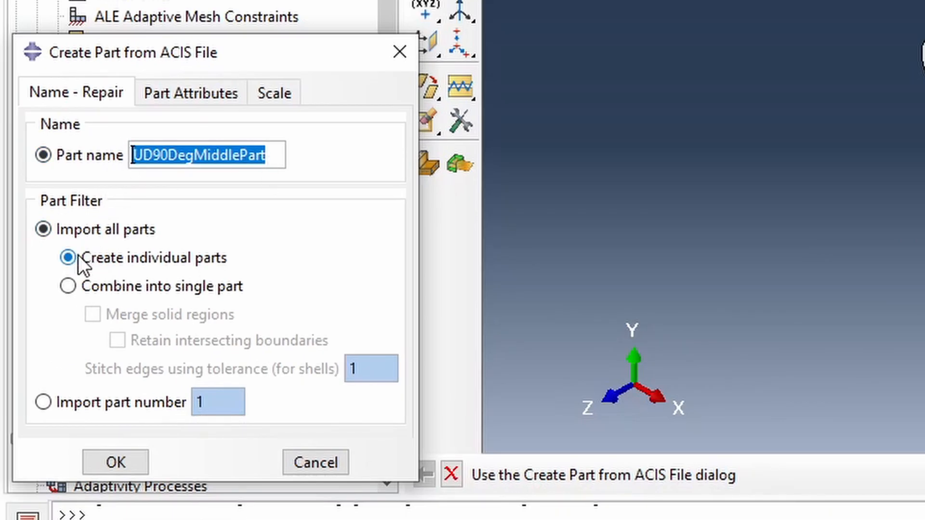
left_click(134, 287)
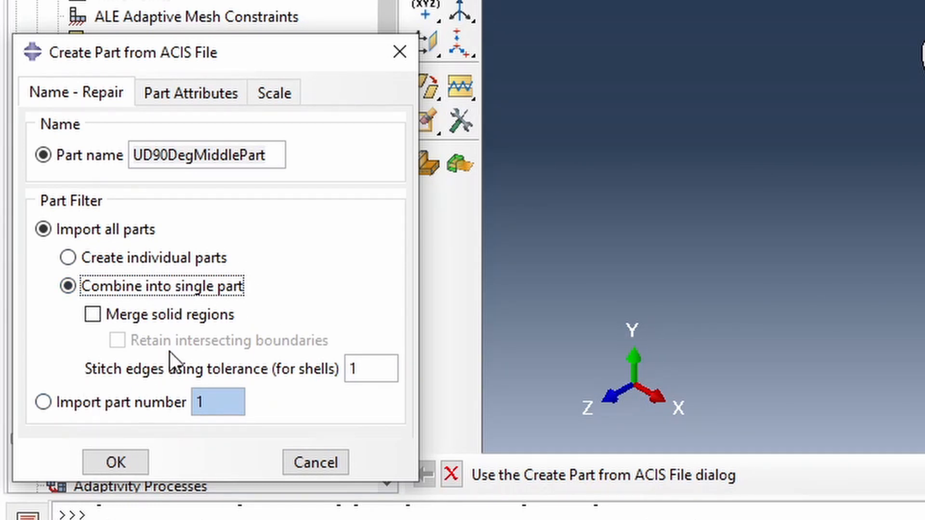
left_click(115, 462)
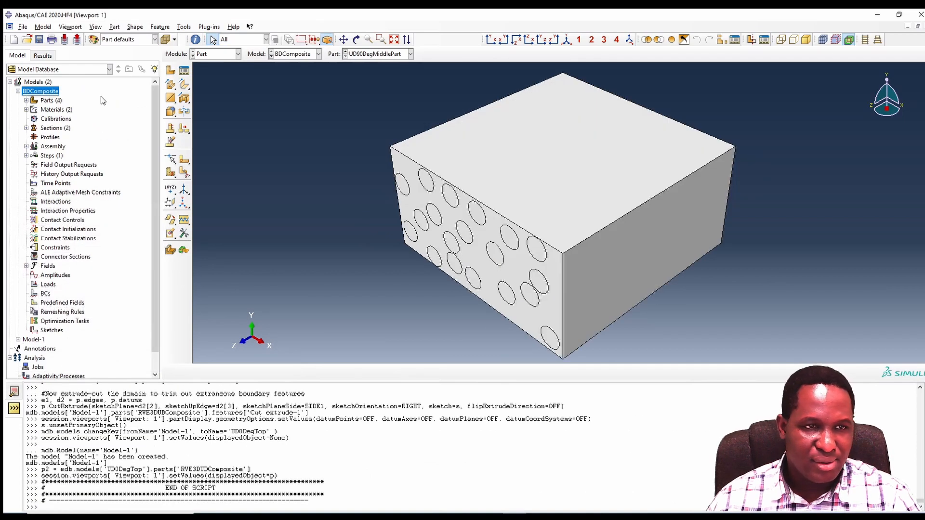
Expand the BDComposite parts and compare the imported UD90DegMiddlePart with the RVE3DUDComposite part.
left_click(26, 100)
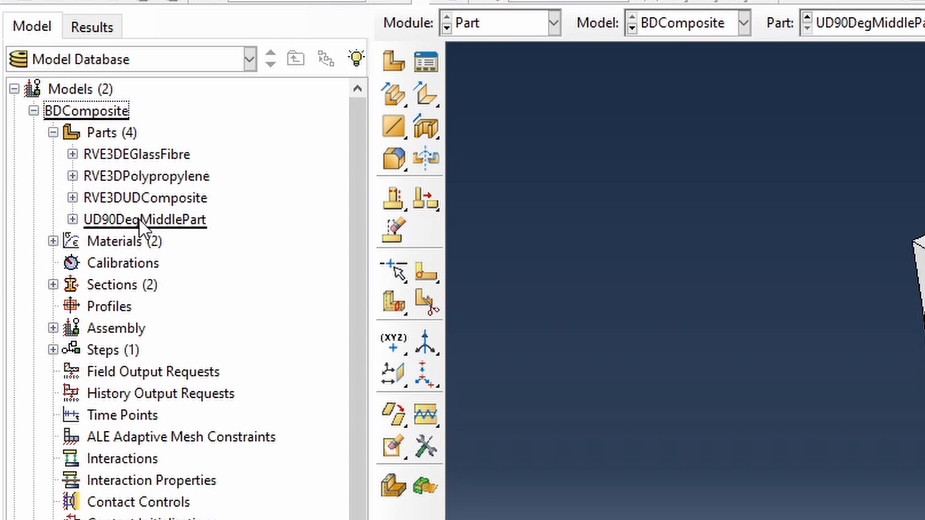
left_click(139, 219)
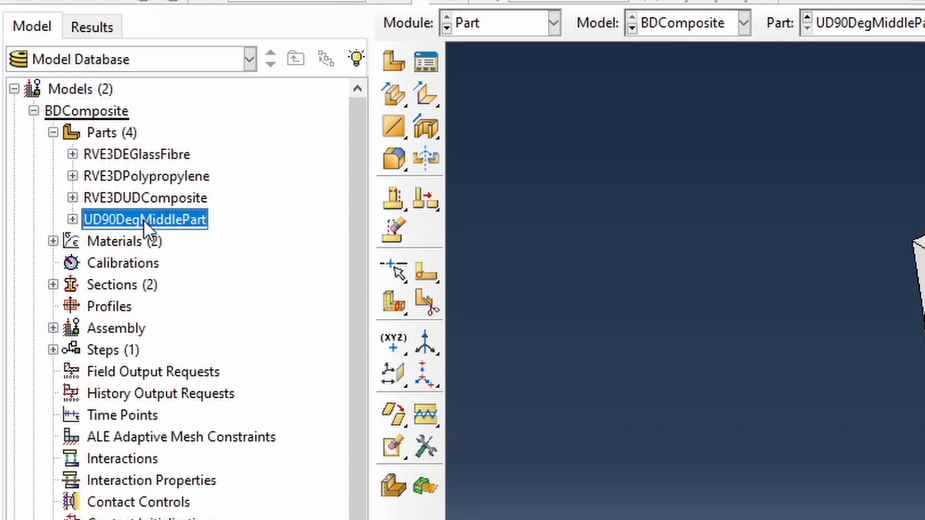
left_click(154, 199)
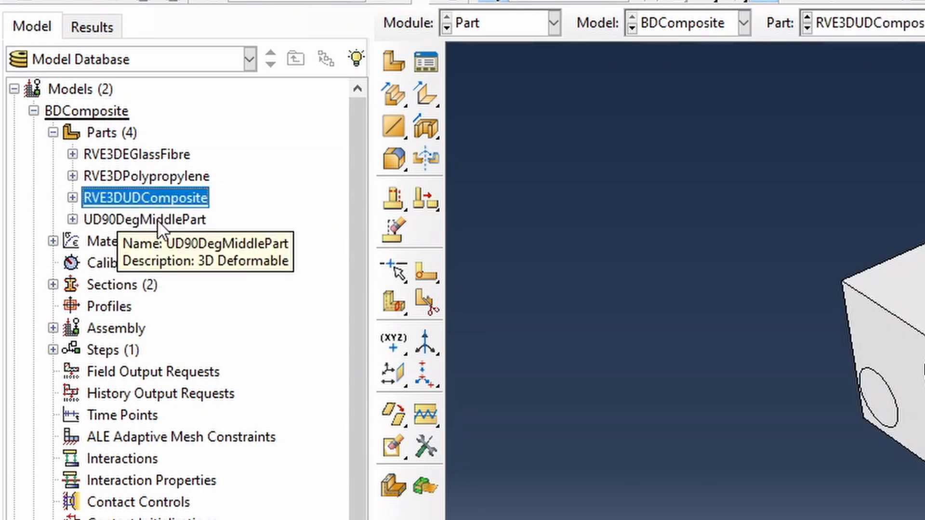
left_click(157, 221)
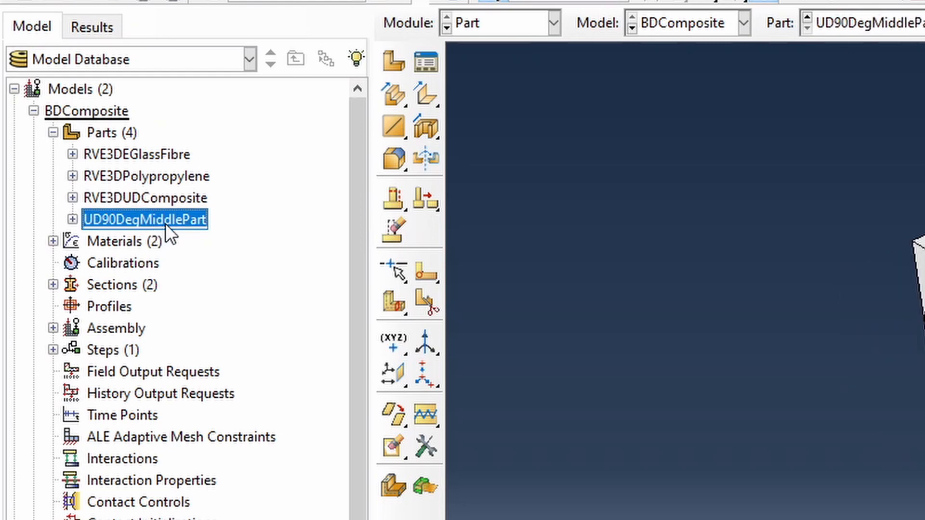
left_click(225, 221)
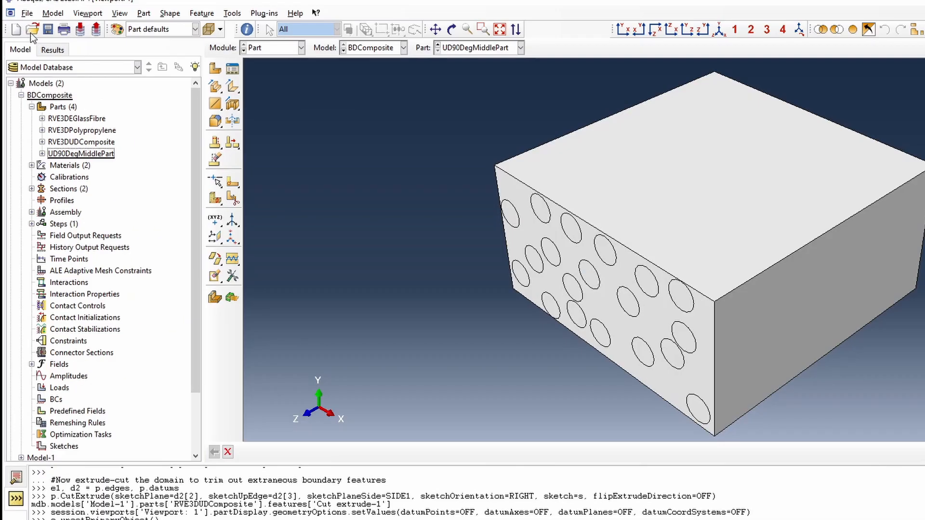
Import UD0DegTopPart.sat into the BDComposite model, combining all its parts into a single part, and select the imported part.
left_click(27, 13)
mouse_move(59, 162)
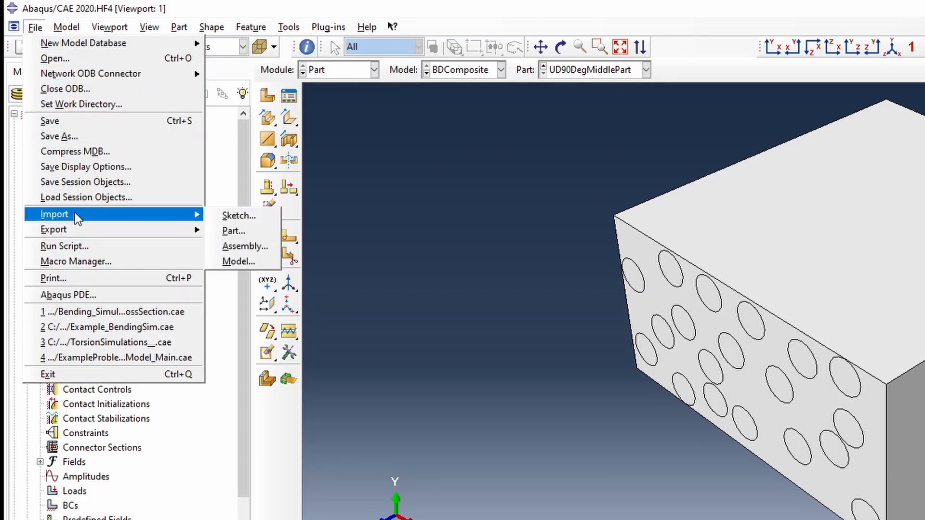
left_click(227, 231)
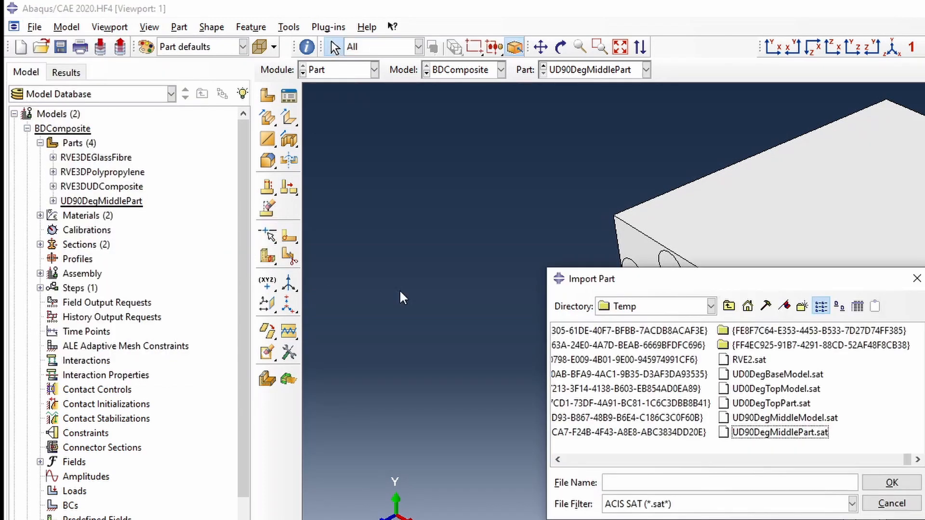
left_click(796, 403)
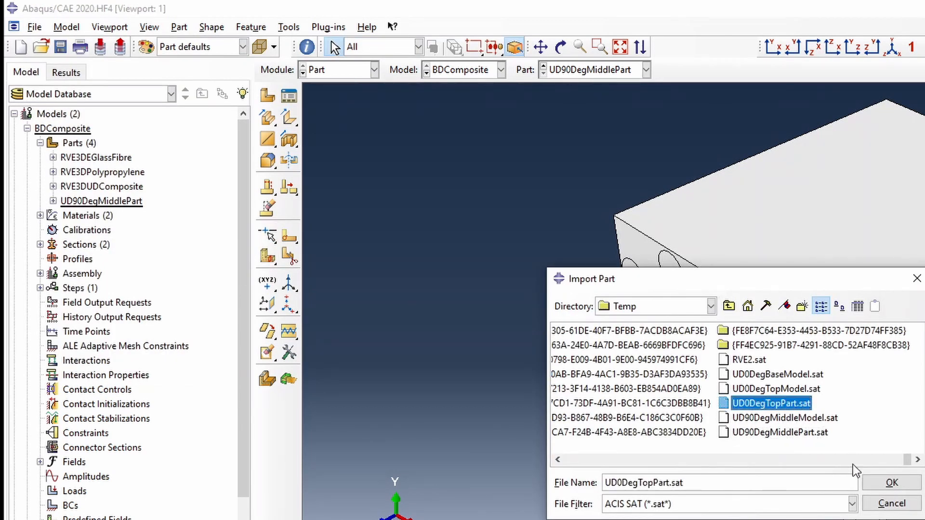
left_click(887, 483)
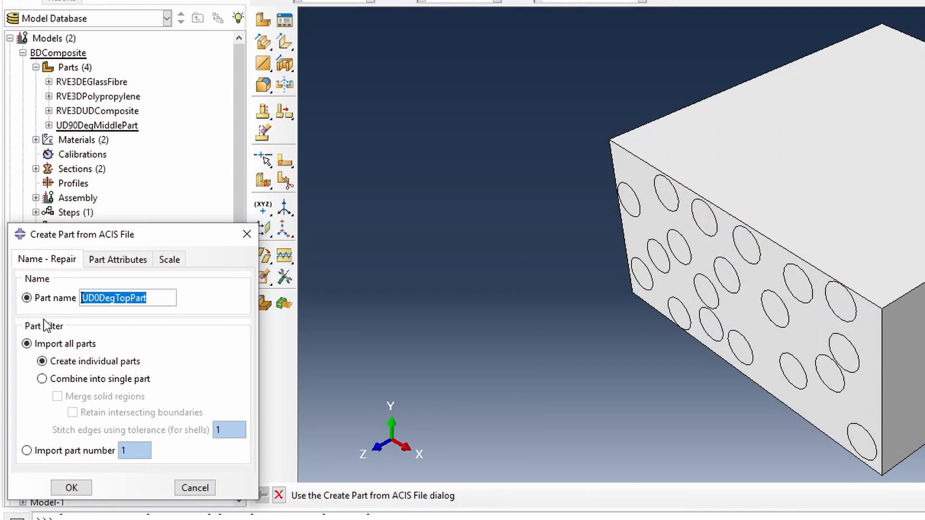
left_click(51, 345)
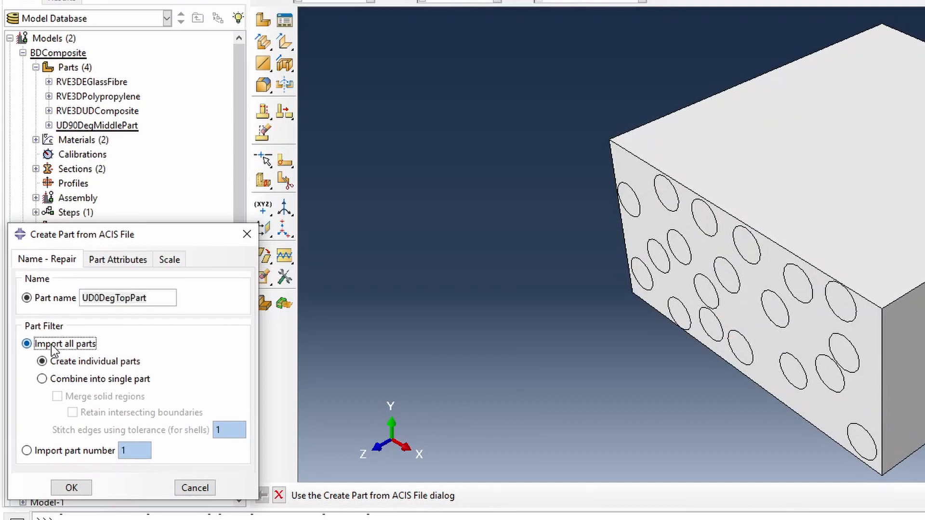
left_click(62, 380)
left_click(71, 488)
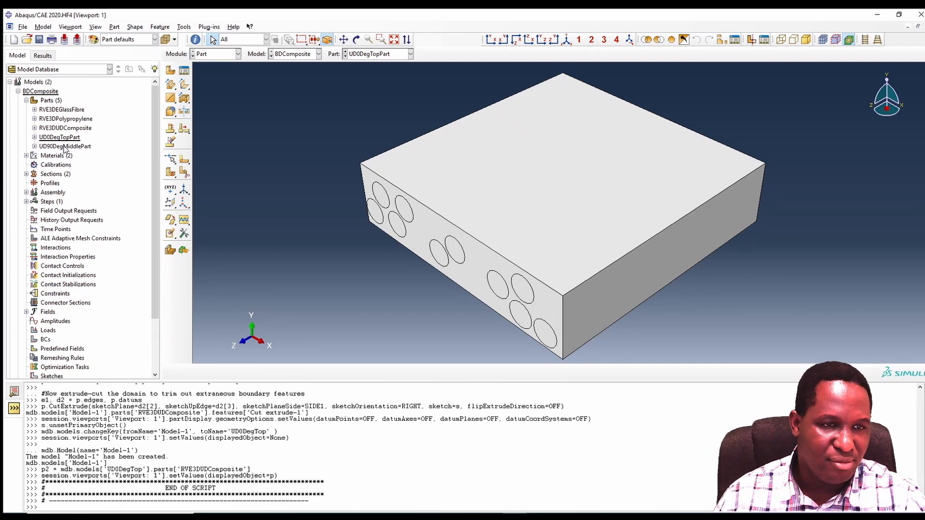
left_click(63, 138)
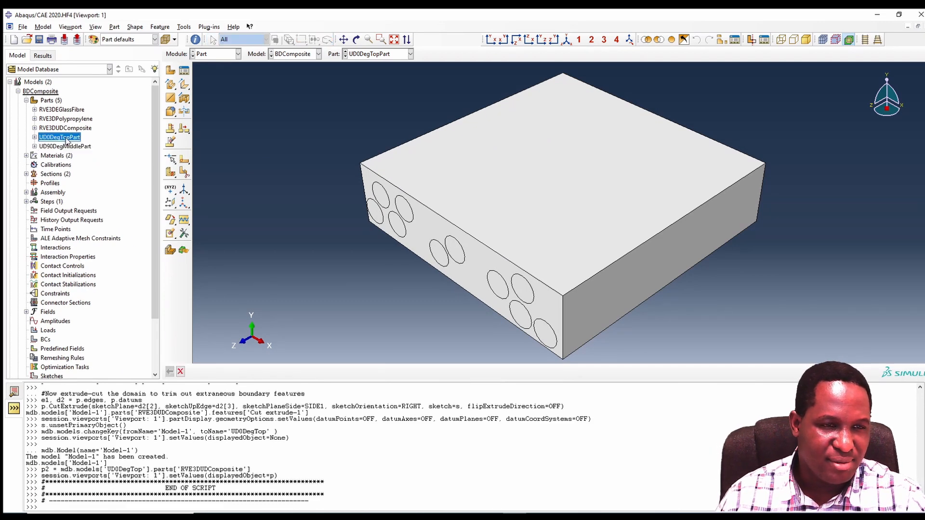
Examine the three layer parts in BDComposite and the assembly's existing instances, checking the RVE3DUDComposite instance.
left_click(70, 129)
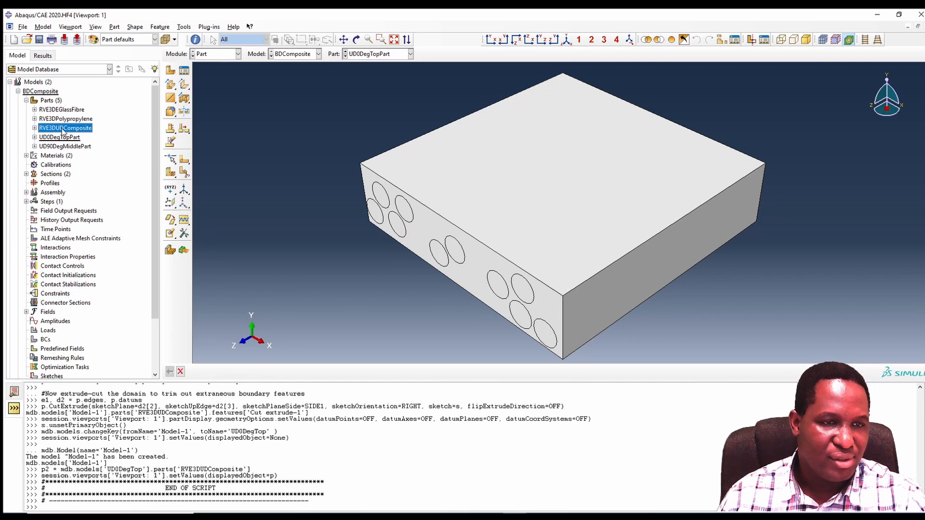
left_click(67, 147)
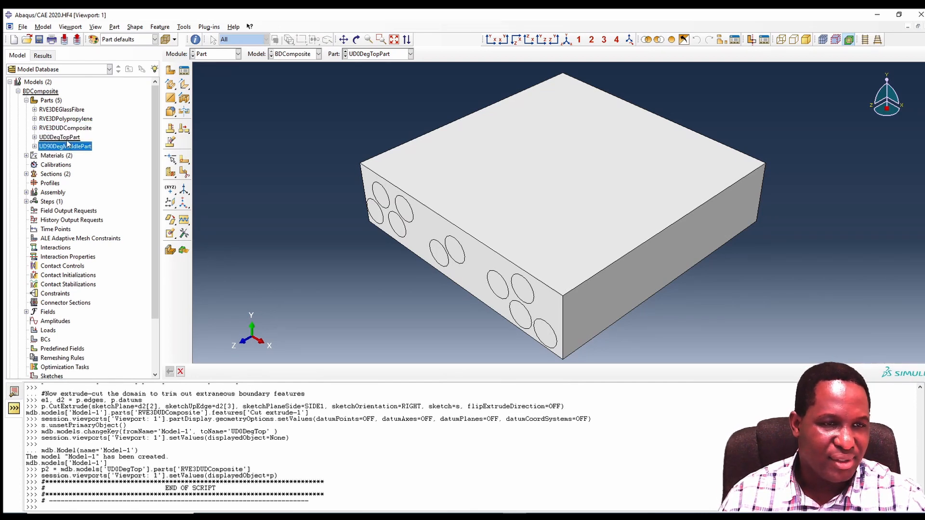
left_click(68, 138)
left_click(70, 129)
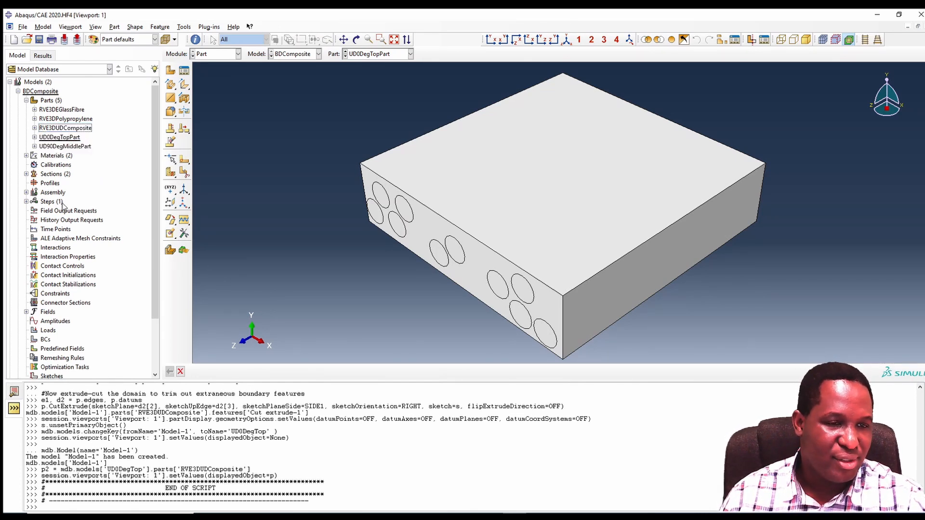
left_click(26, 193)
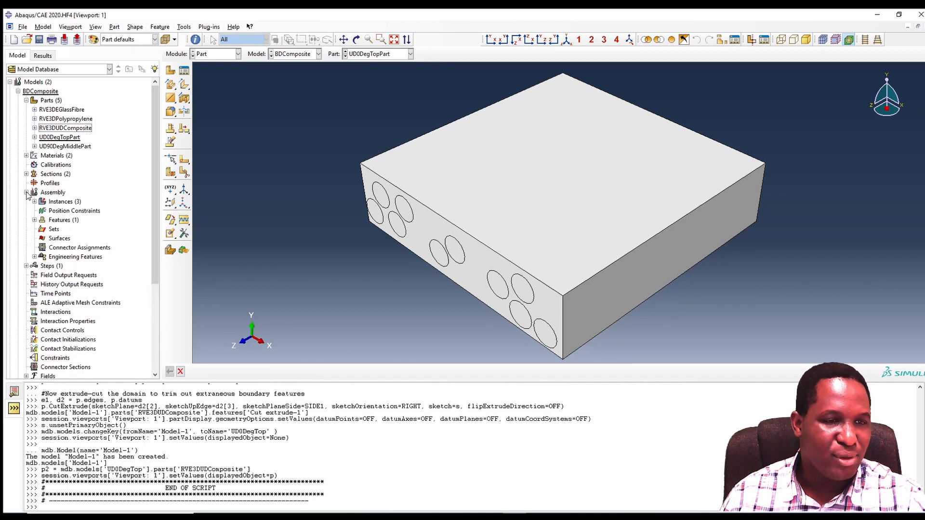
double_click(56, 202)
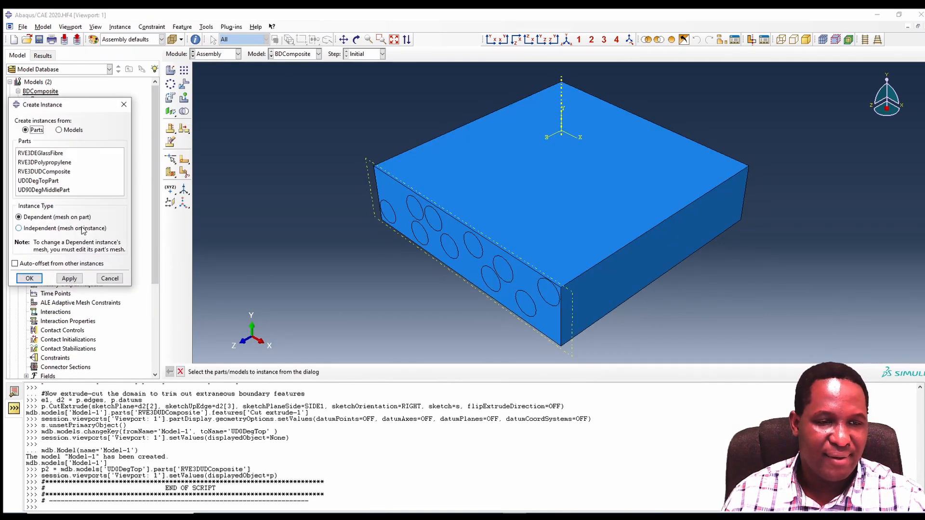
left_click(110, 278)
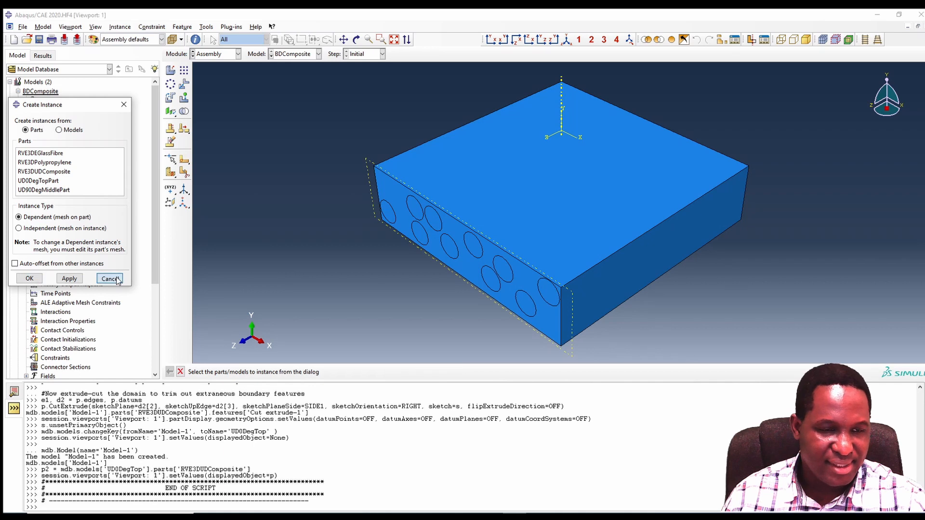
left_click(35, 202)
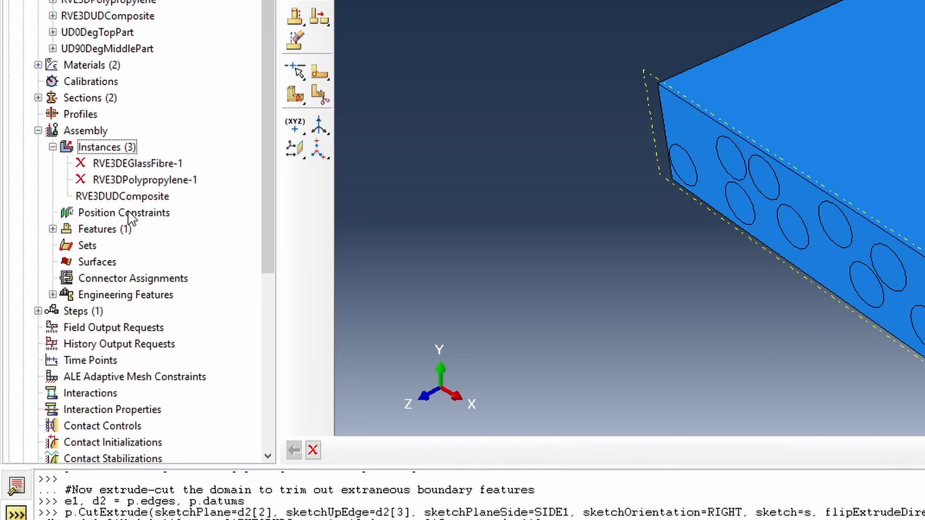
left_click(122, 197)
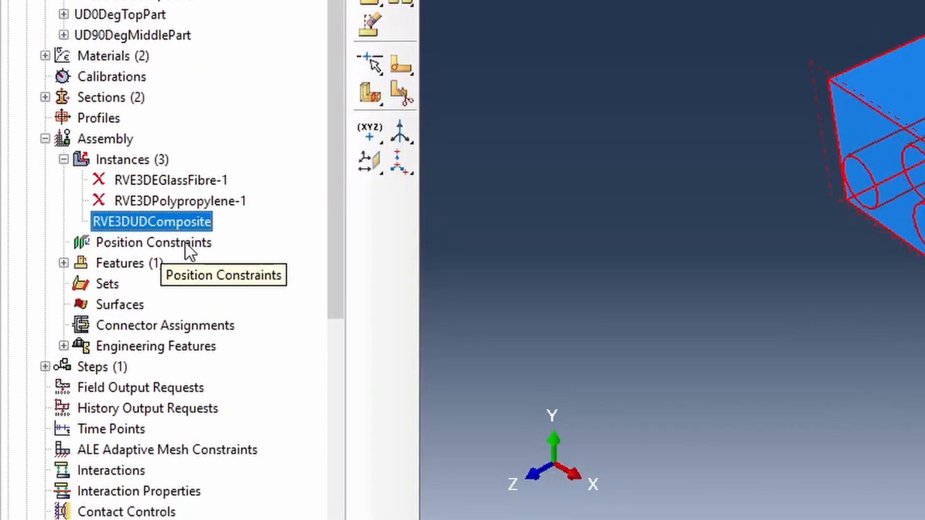
left_click(234, 233)
Create dependent assembly instances of UD0DegTopPart and UD90DegMiddlePart together, without auto-offset.
left_click(130, 159)
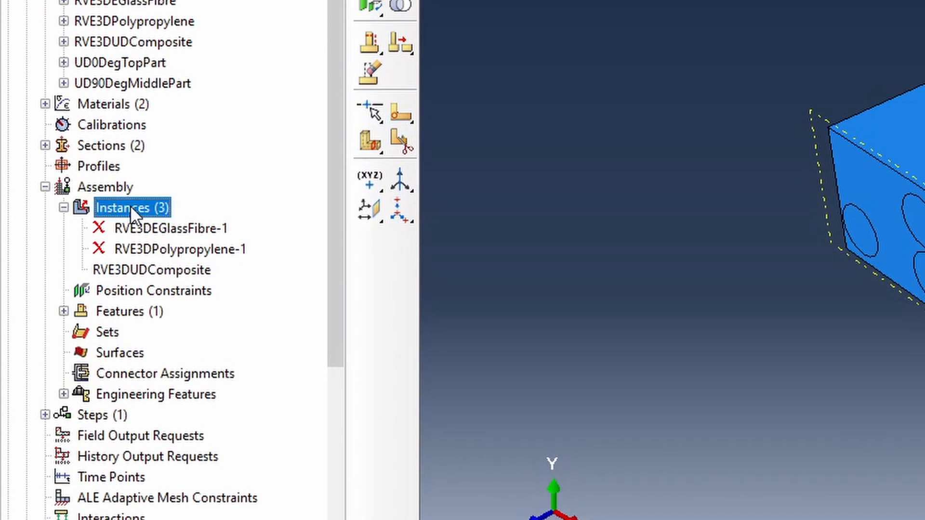
double_click(130, 209)
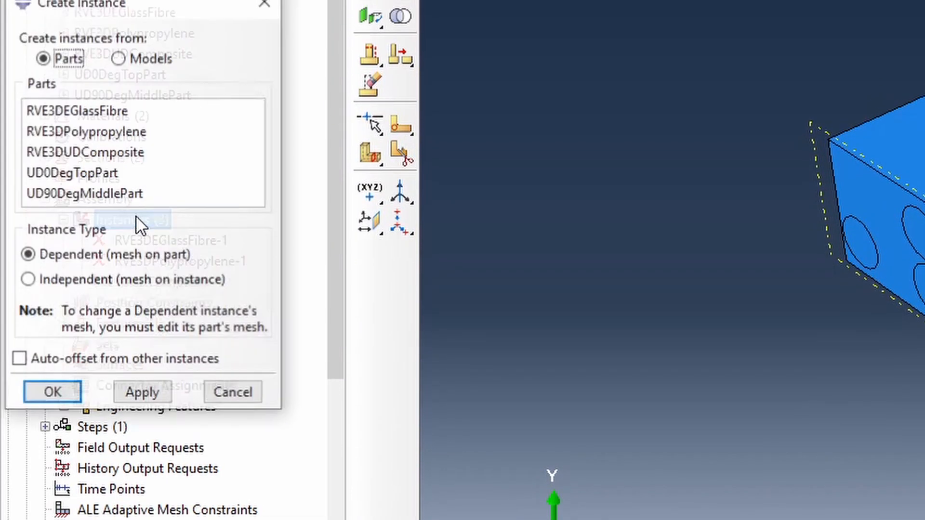
left_click(112, 199)
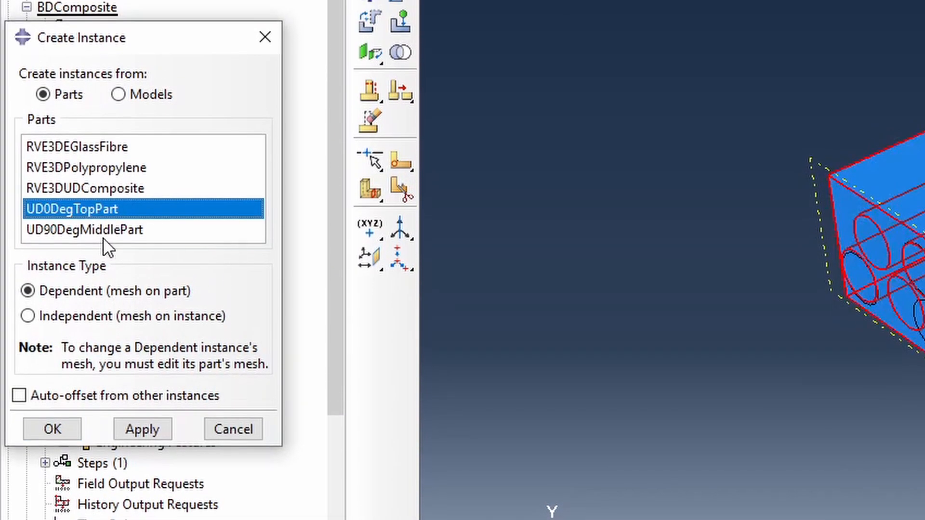
left_click(106, 232, "shift")
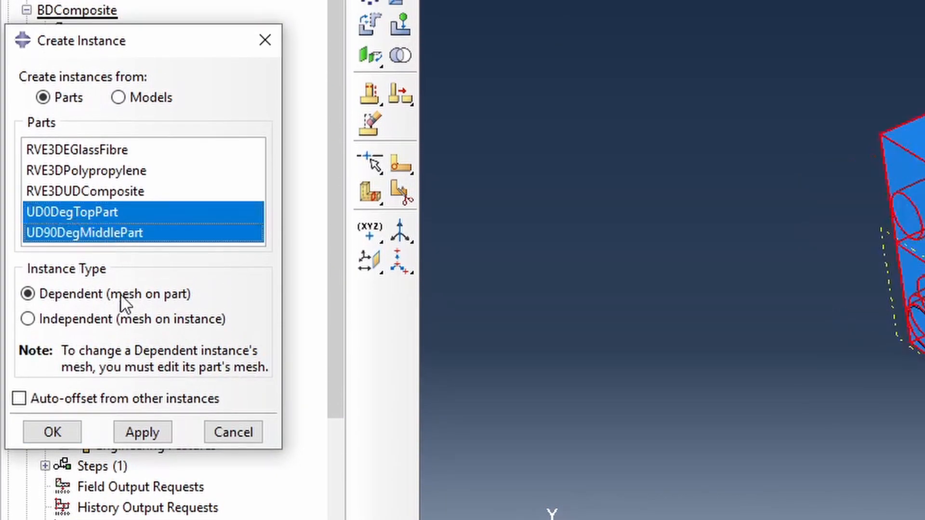
left_click(52, 429)
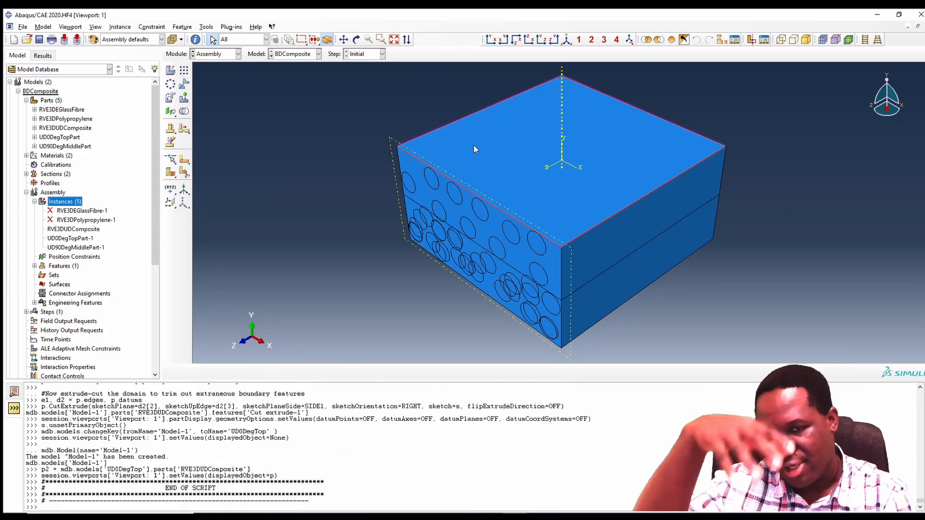
Translate the UD90DegMiddlePart-1 instance from its lower front corner to the matching upper corner of the RVE3DUDComposite base layer.
left_click(184, 84)
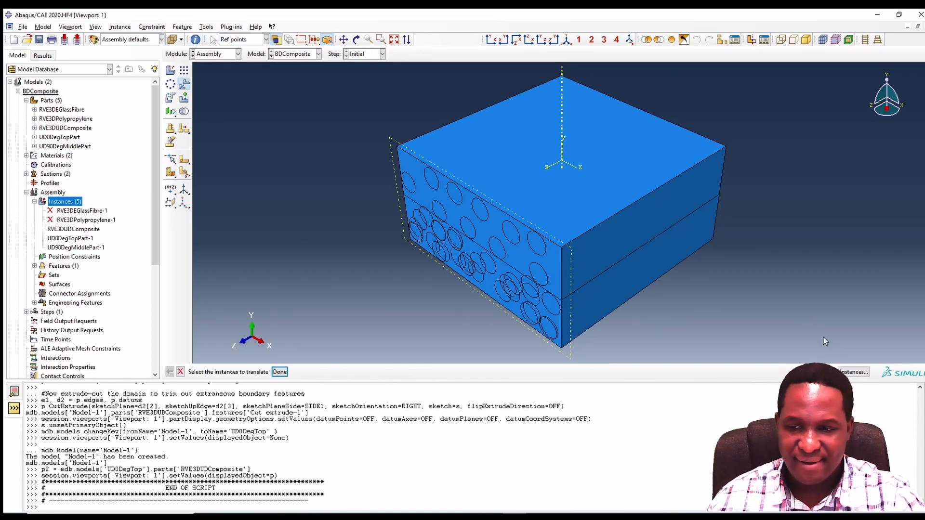
left_click(854, 372)
left_click(43, 168)
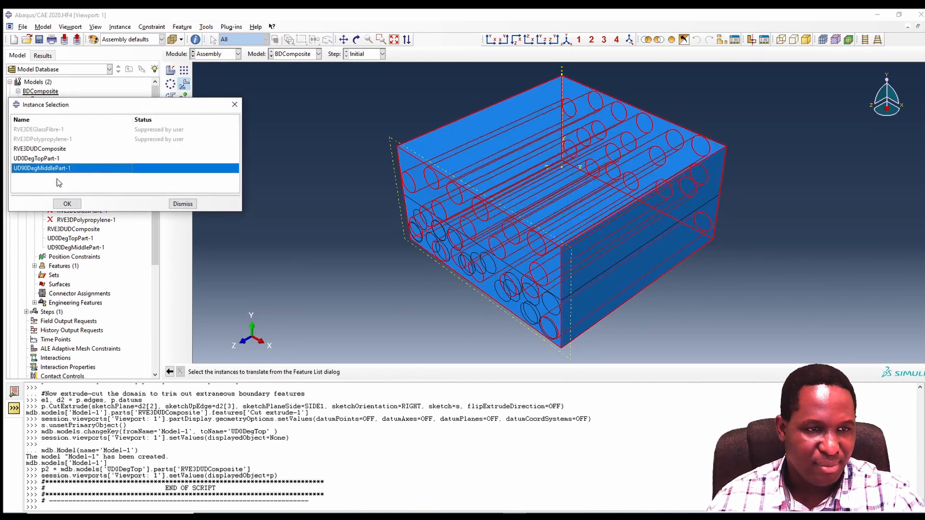
left_click(67, 204)
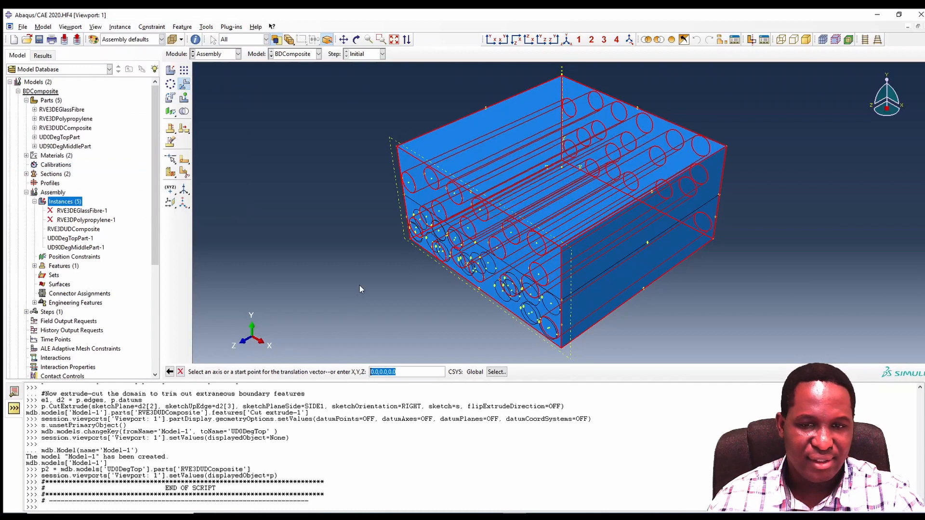
left_click(490, 39)
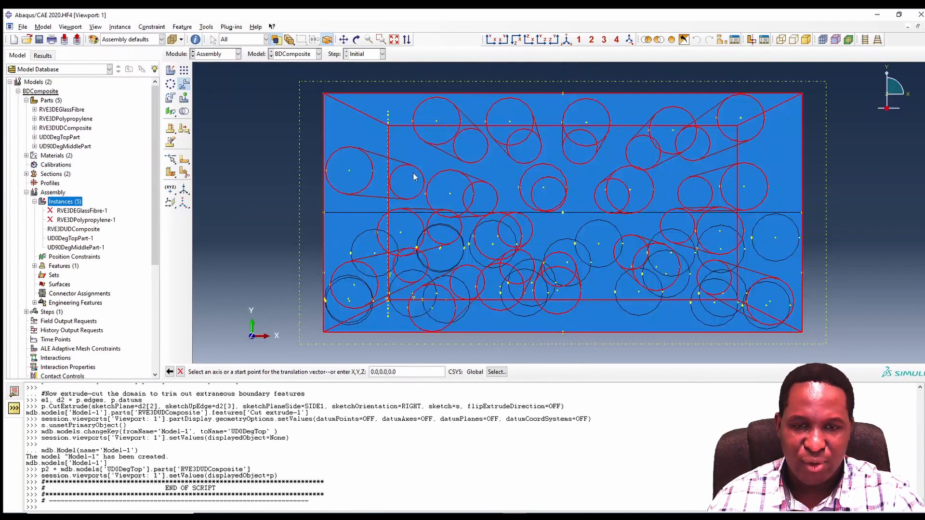
left_click(323, 332)
left_click(323, 213)
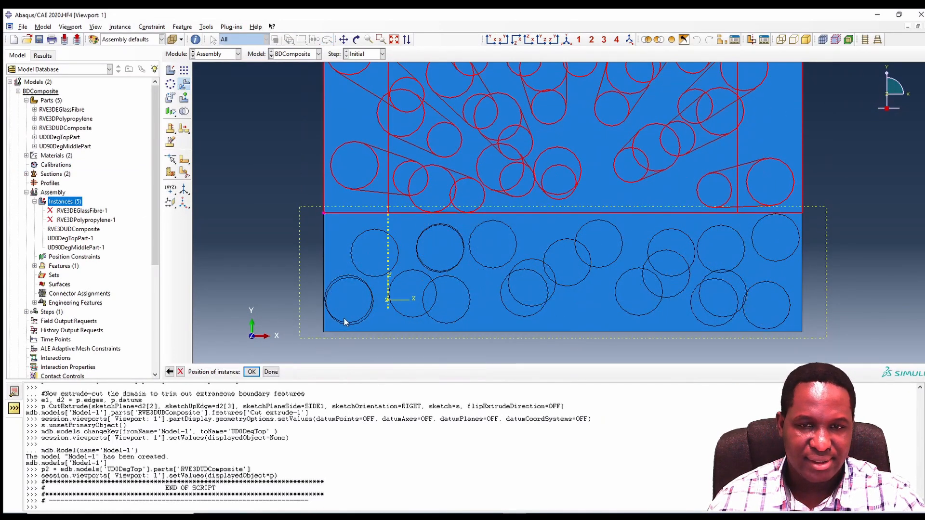
left_click(251, 372)
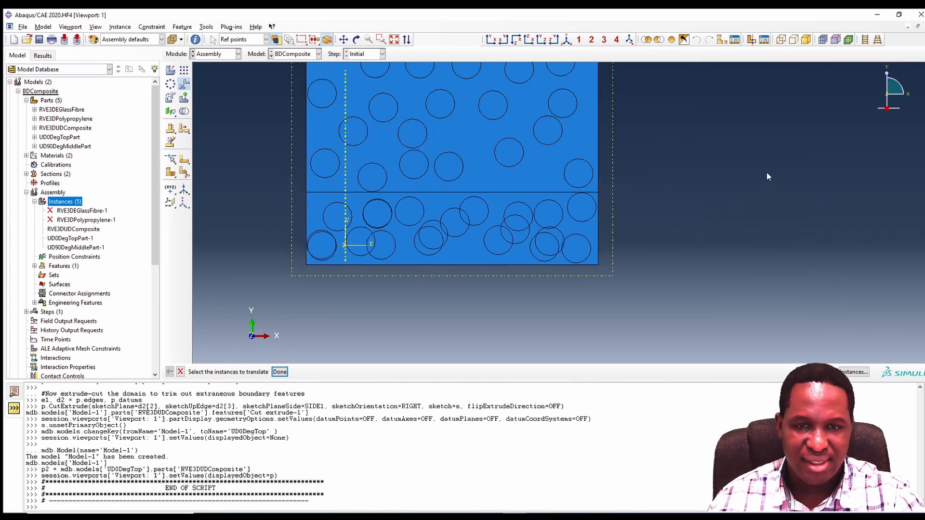
Translate the UD0DegTopPart-1 instance from its lower front corner to the matching upper corner of the middle layer.
left_click(397, 42)
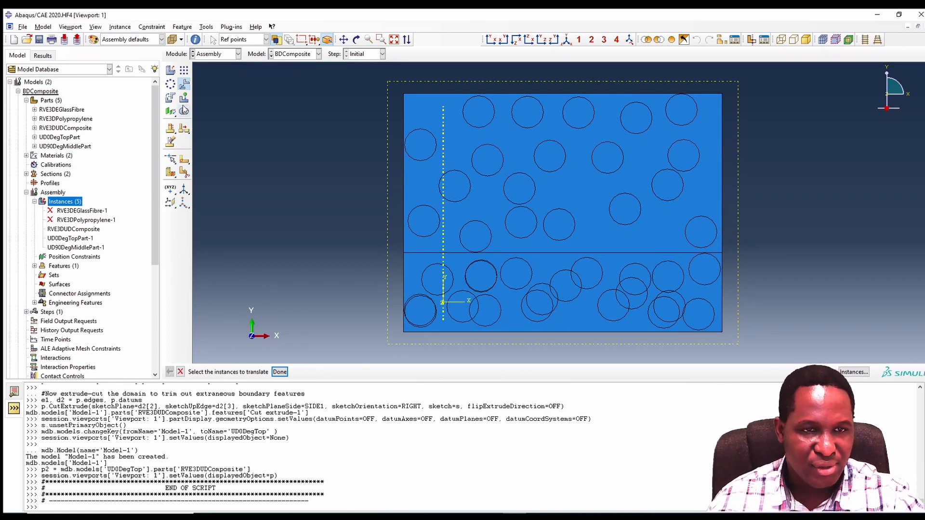
left_click(854, 372)
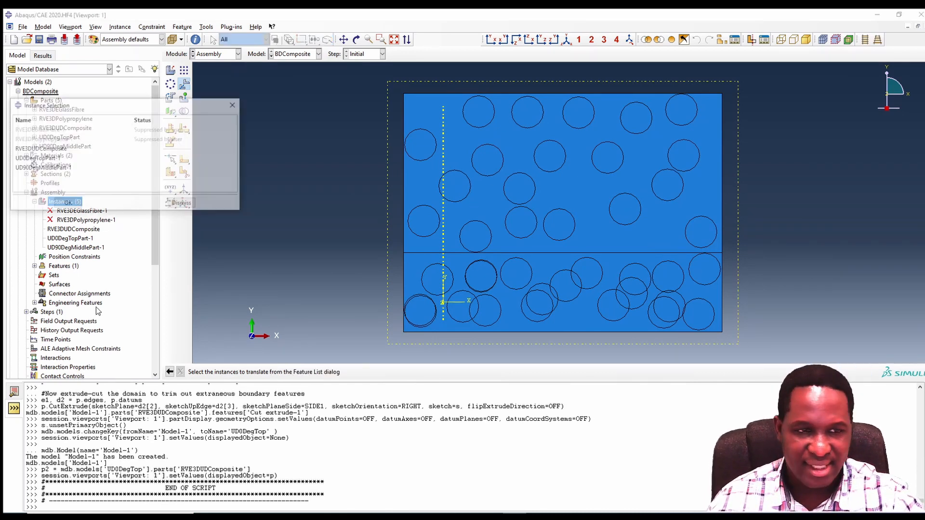
left_click(51, 168)
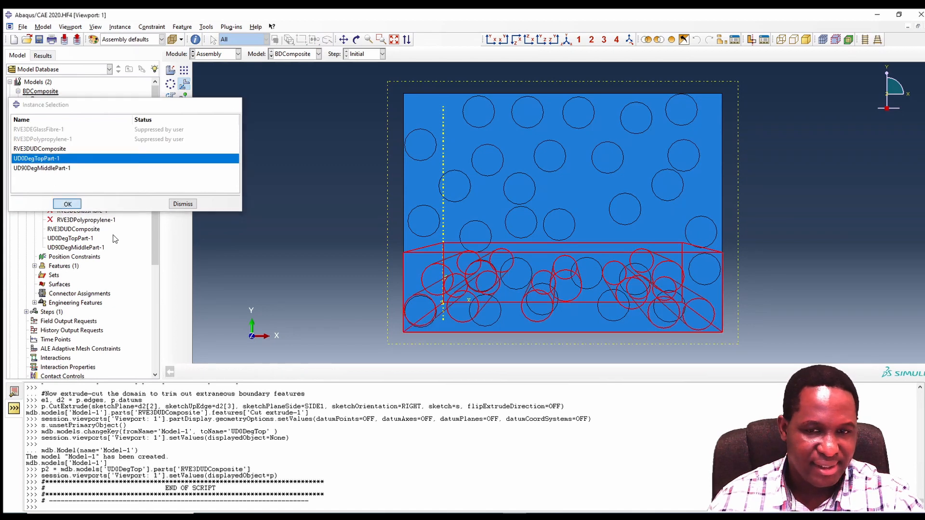
left_click(67, 204)
left_click(404, 333)
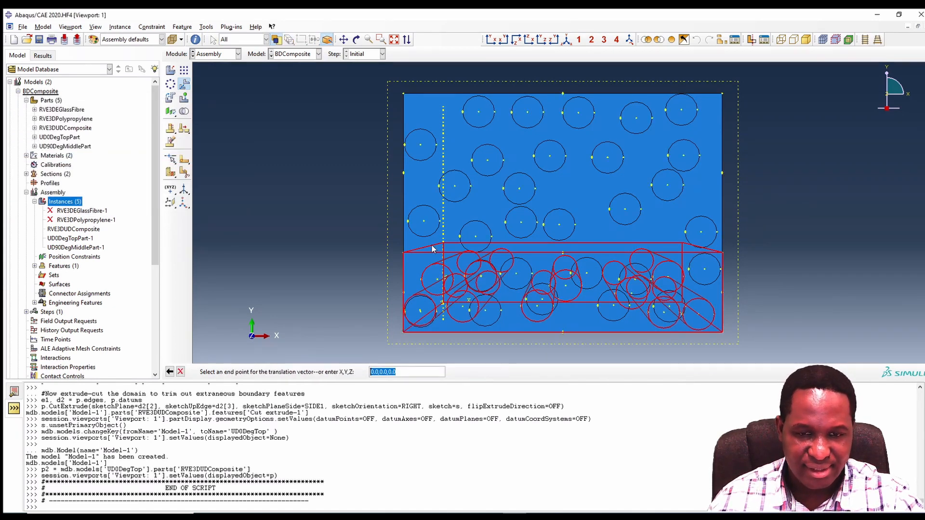
left_click(404, 94)
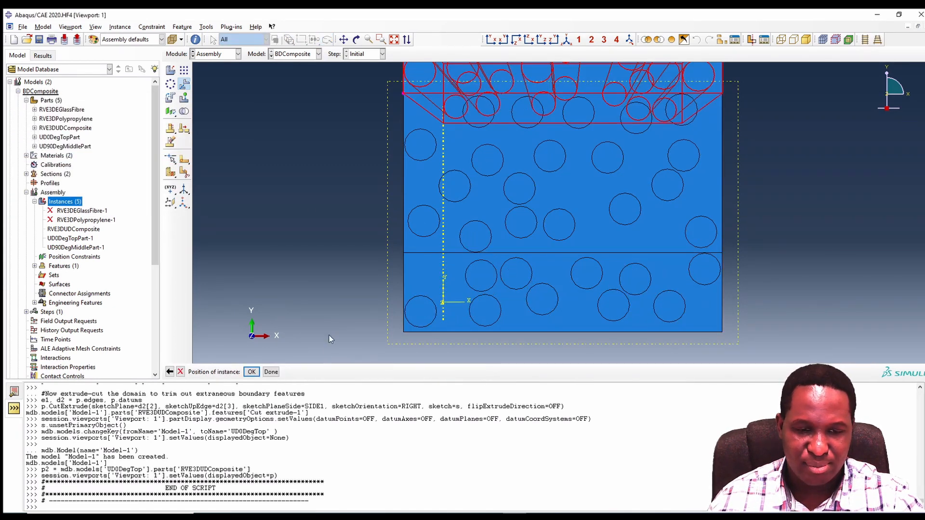
left_click(394, 39)
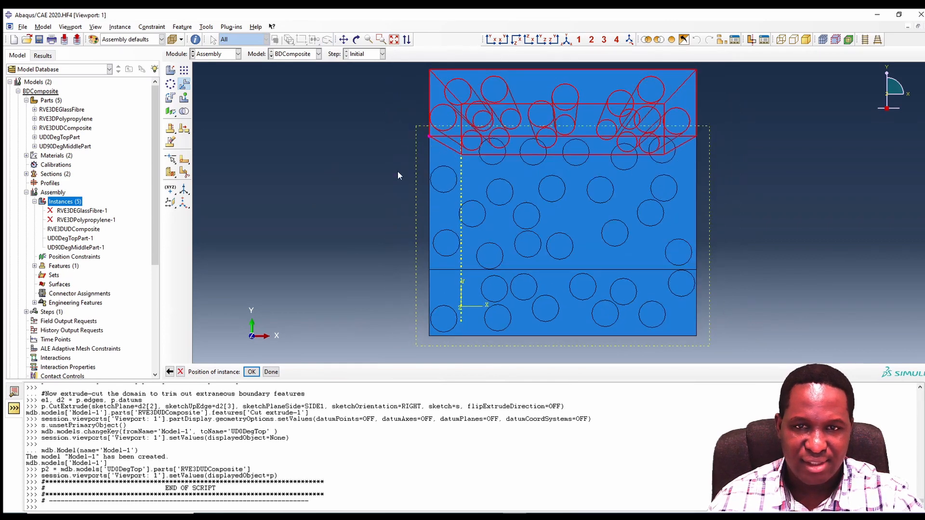
left_click(251, 372)
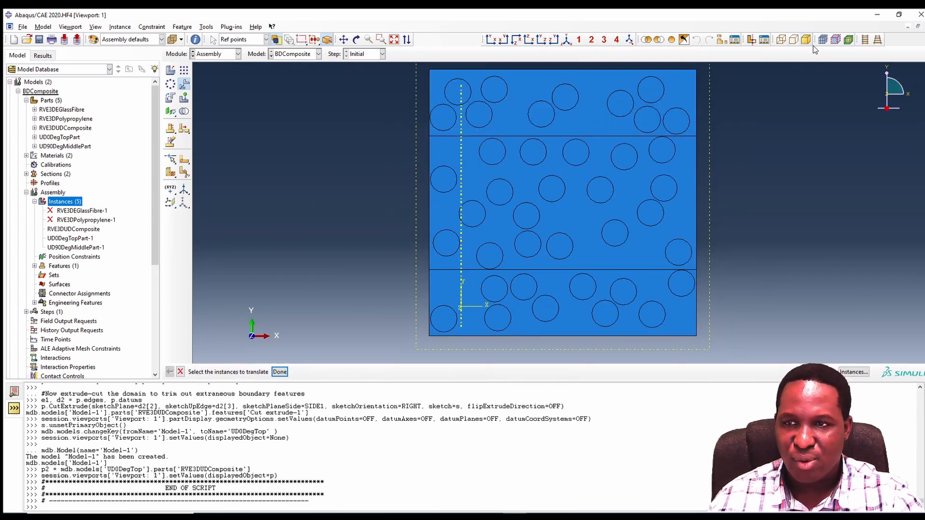
Color-code the stacked layers by part instances in an isometric view, ending the instance translation.
left_click(394, 39)
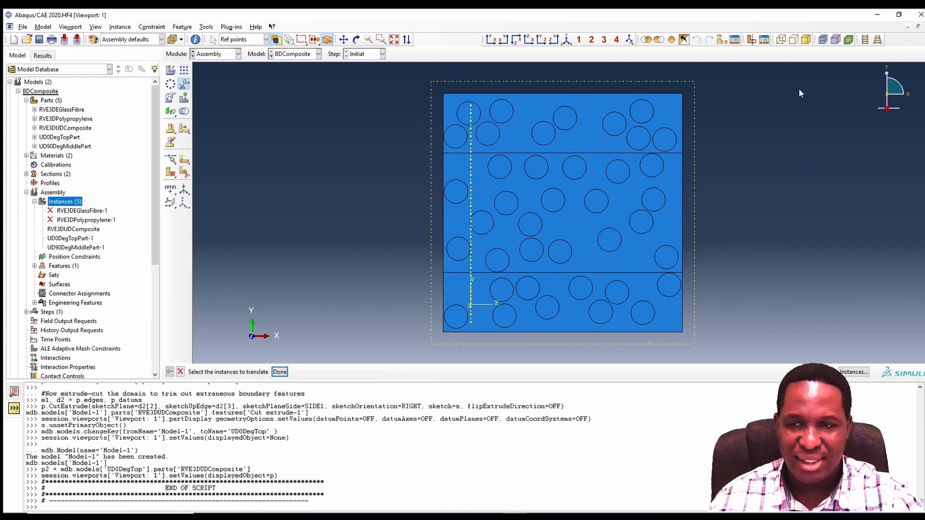
left_click(683, 302)
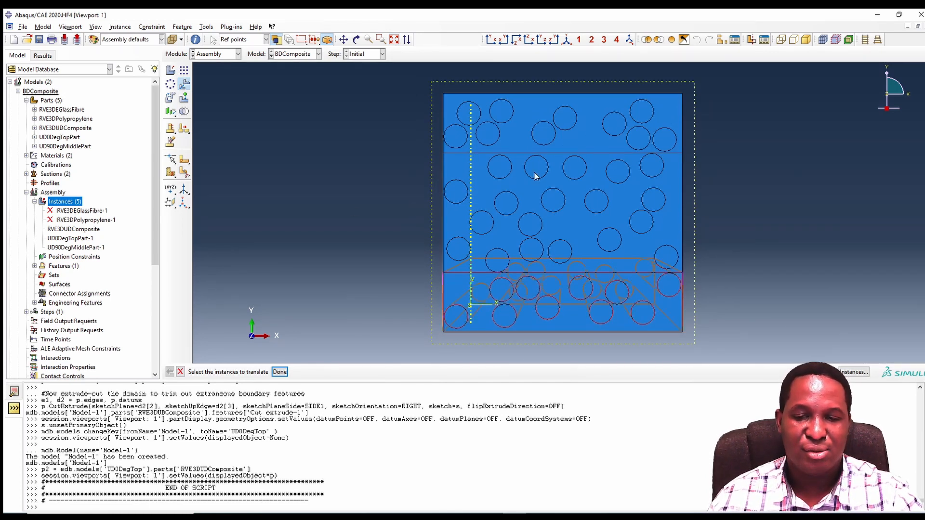
left_click(764, 193)
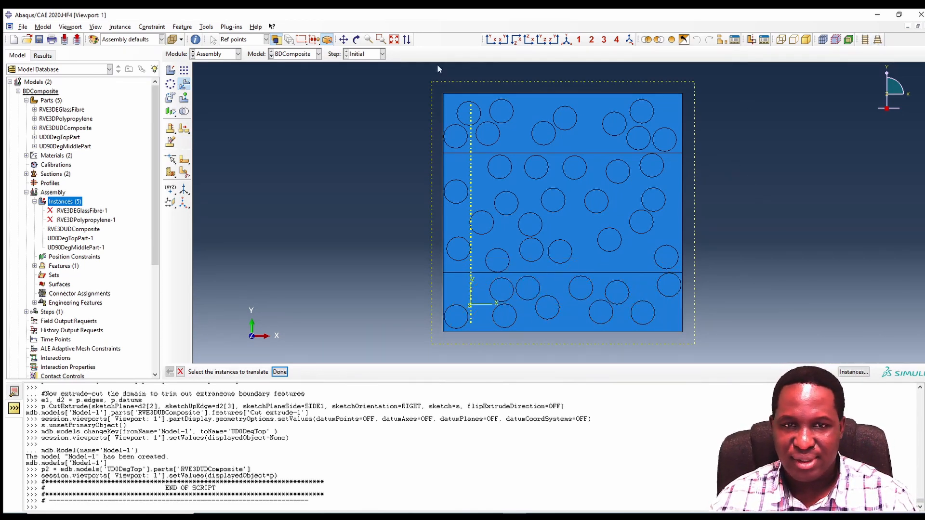
left_click(567, 39)
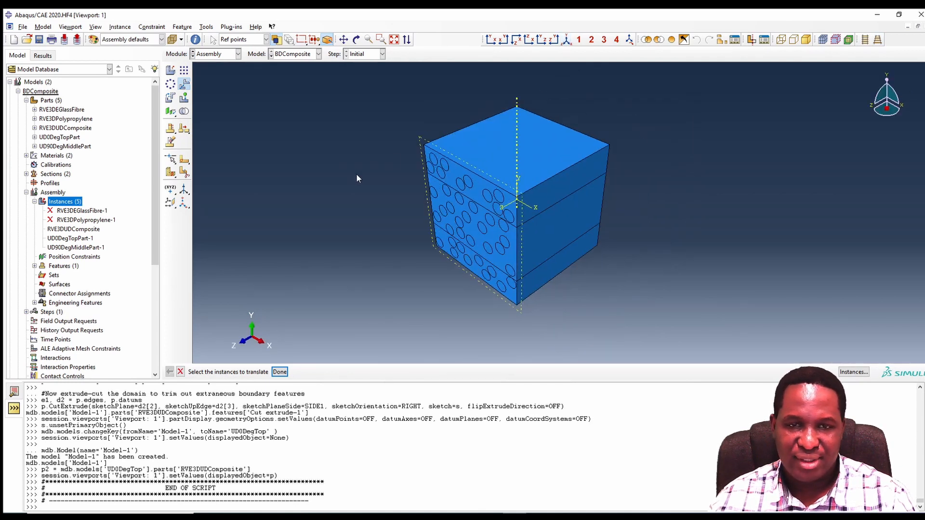
left_click(130, 39)
left_click(130, 70)
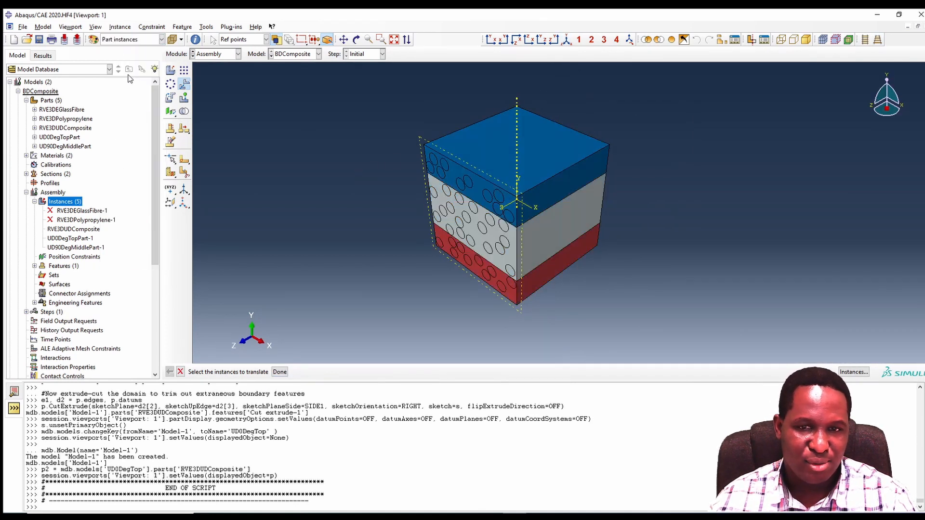
scroll(605, 215, "up", 2)
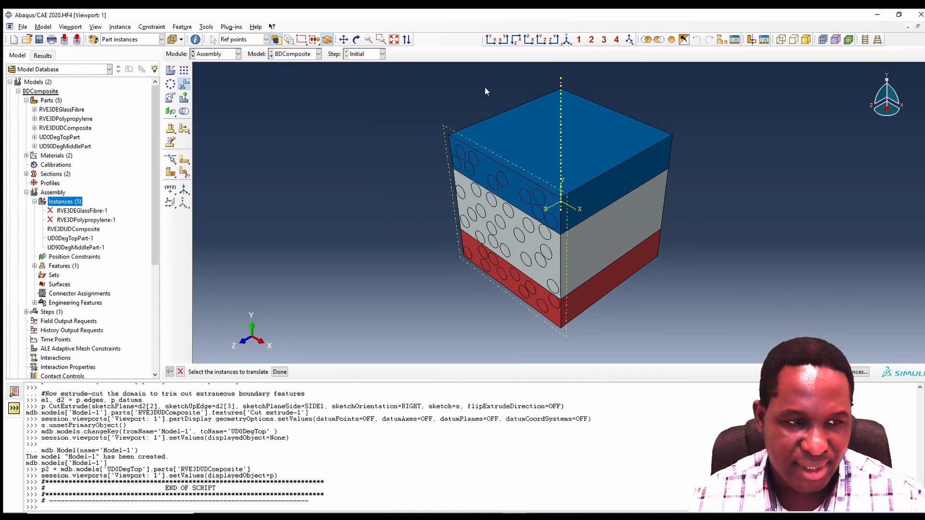
key("Escape")
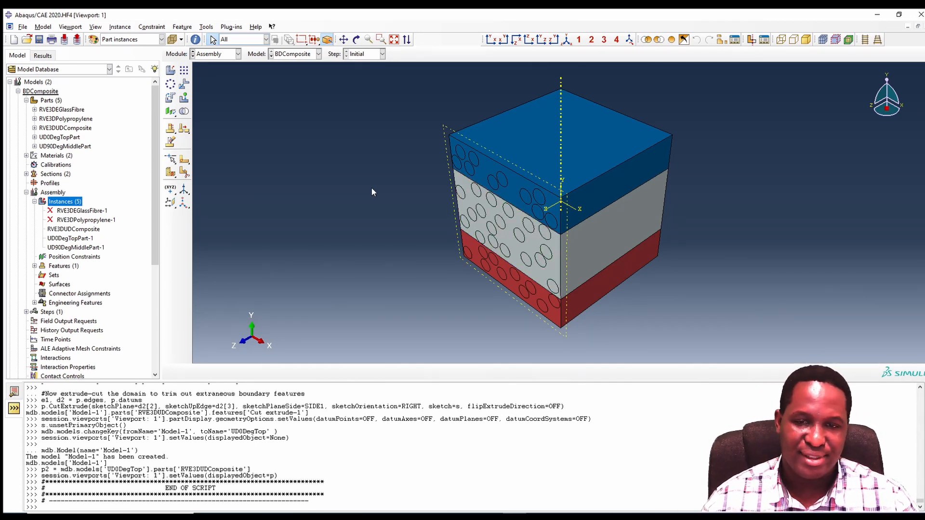
Start a radial pattern of the middle layer instance with 2 instances over a total angle of 90 degrees.
left_click(170, 84)
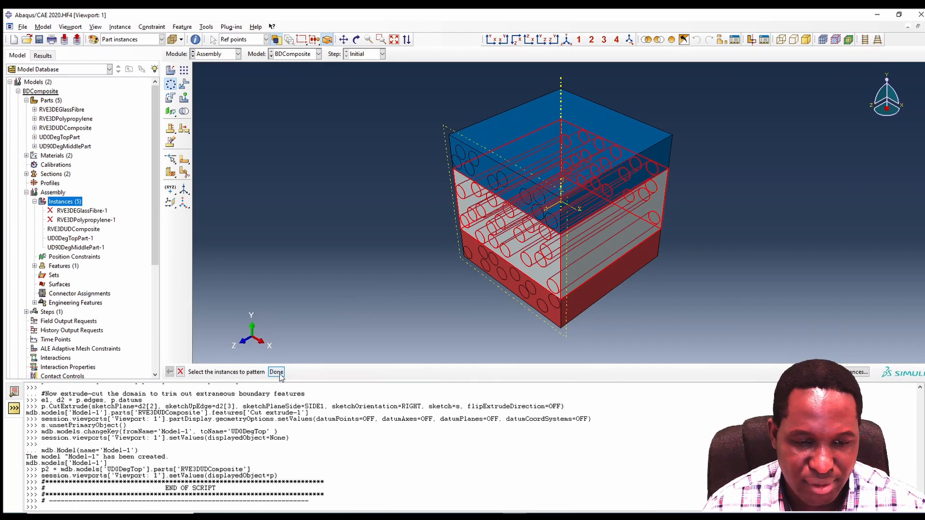
left_click(276, 372)
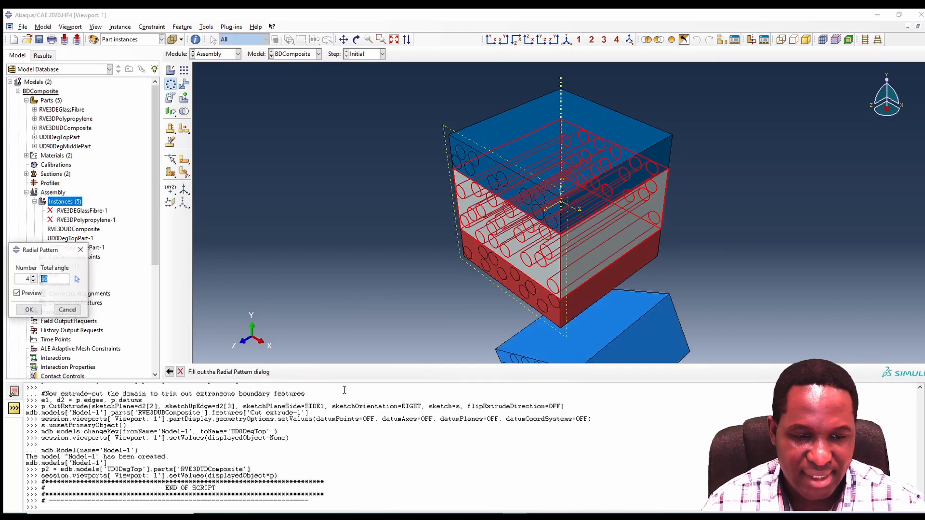
scroll(380, 207, "down", 5)
scroll(370, 213, "down", 2)
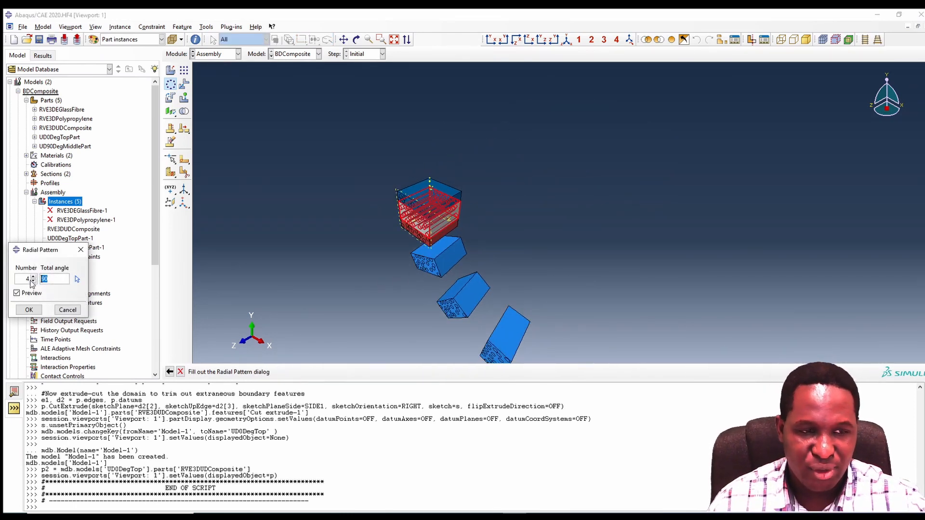
left_click(33, 281)
left_click(33, 281)
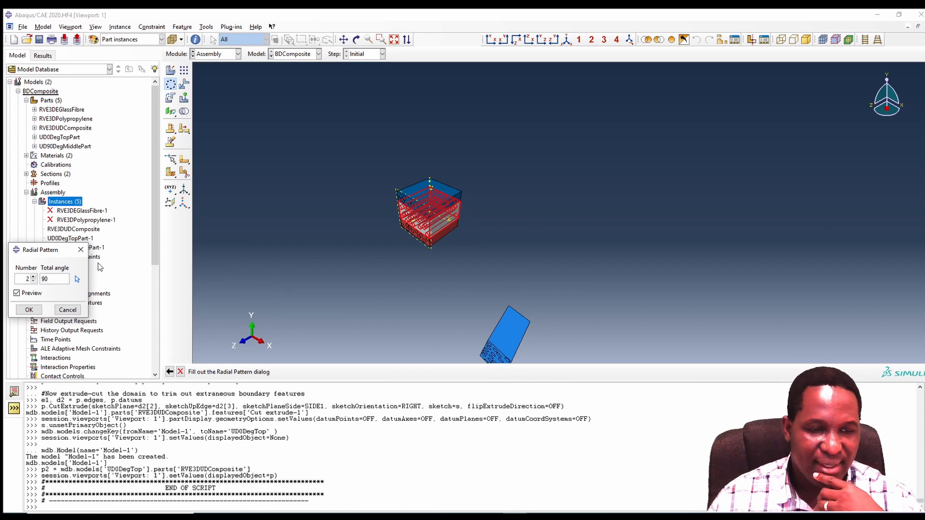
Set the vertical datum axis as the radial pattern's axis and create the rotated copy of the middle layer.
left_click(79, 280)
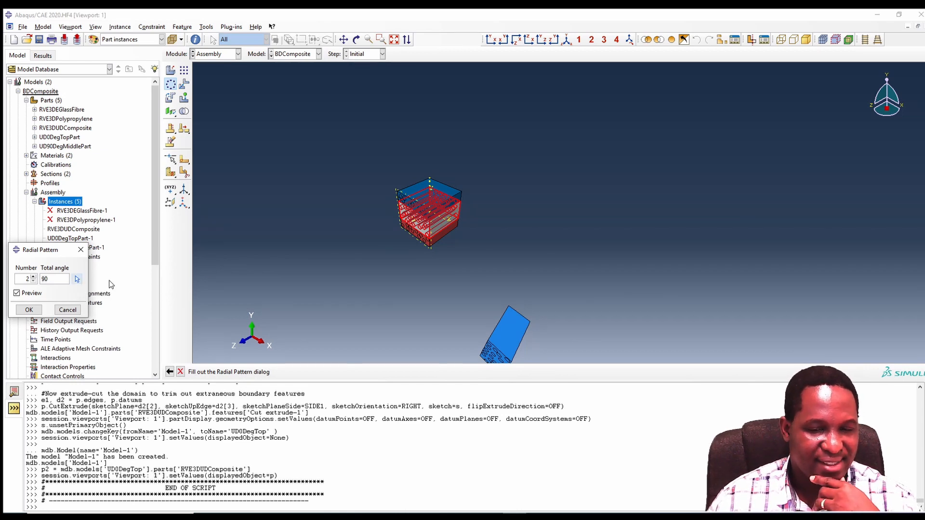
left_click(437, 243)
scroll(439, 247, "up", 5)
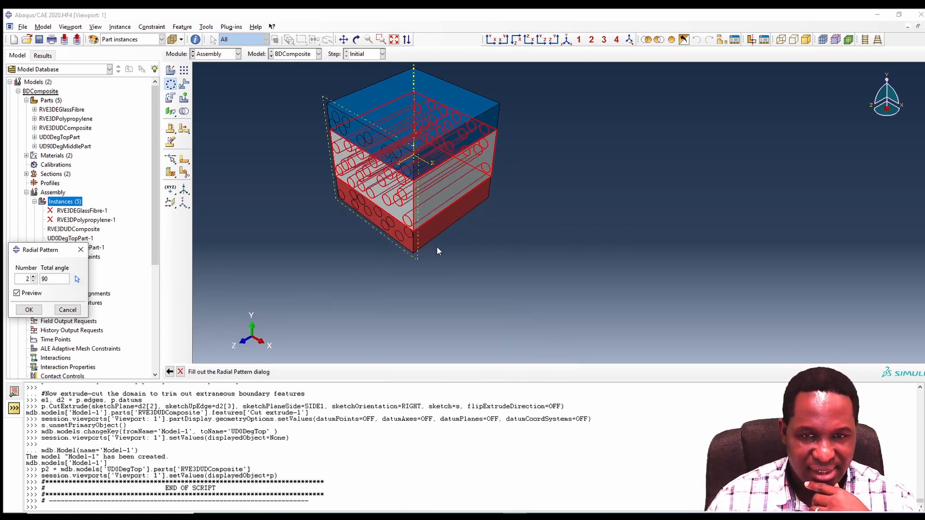
left_click(78, 280)
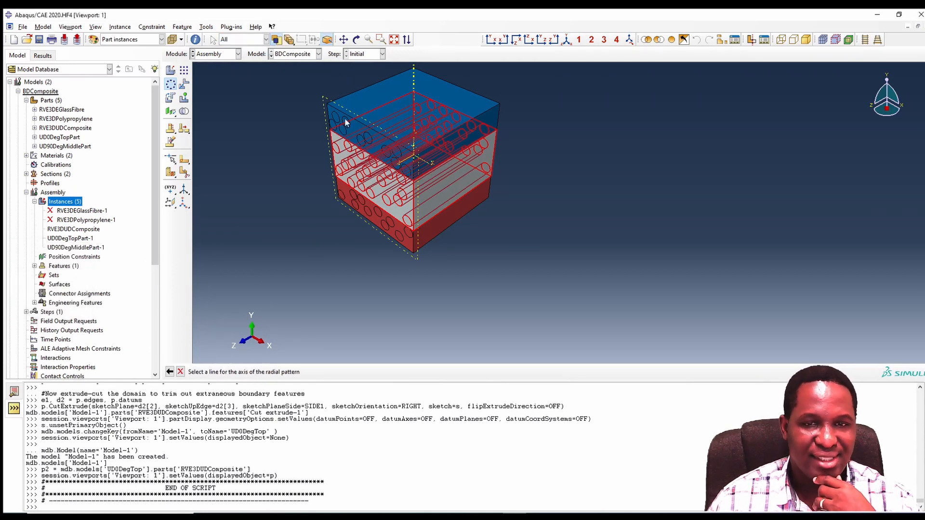
scroll(401, 266, "down", 3)
scroll(438, 150, "up", 3)
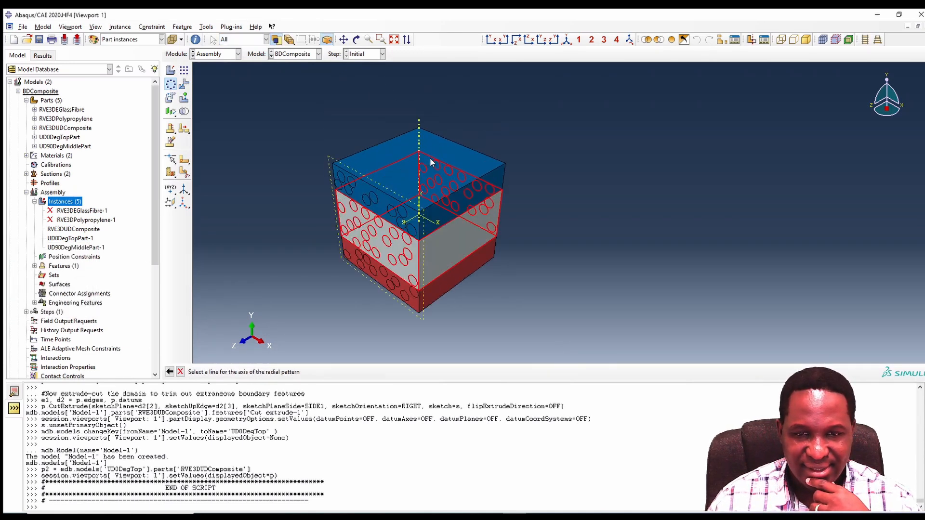
left_click(420, 124)
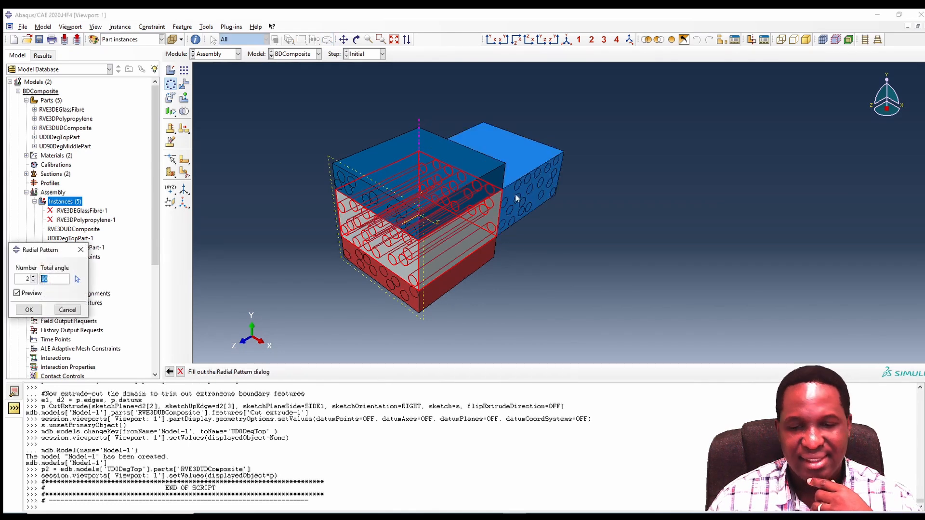
left_click(32, 311)
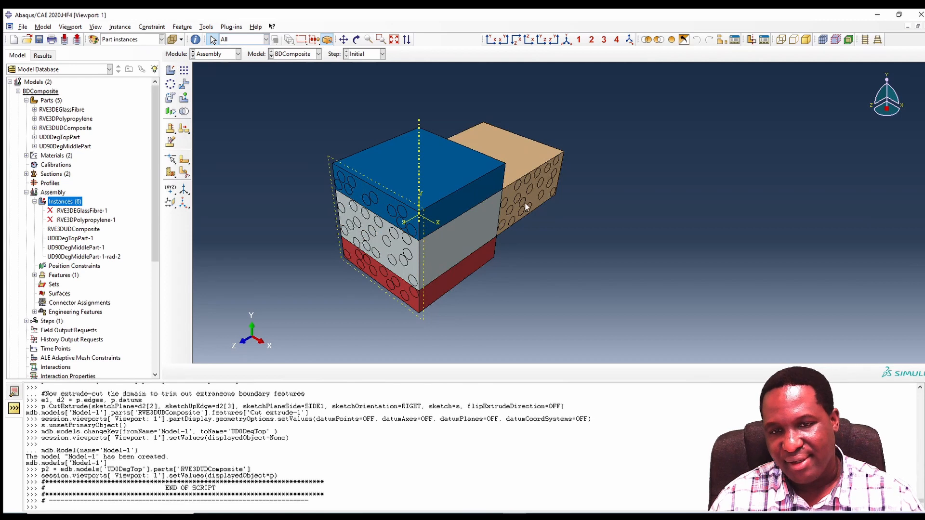
Delete the original unrotated UD90DegMiddlePart-1 instance between the top and base layers.
left_click(547, 183)
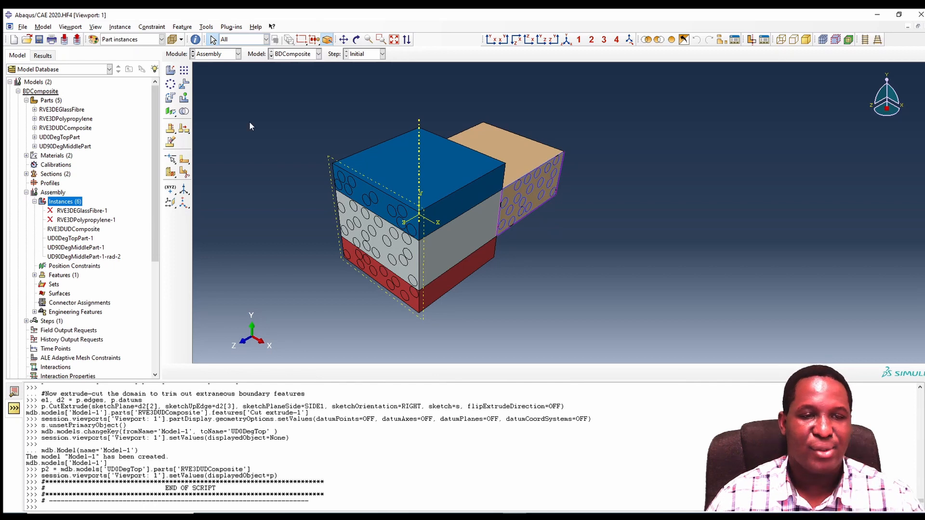
left_click(171, 142)
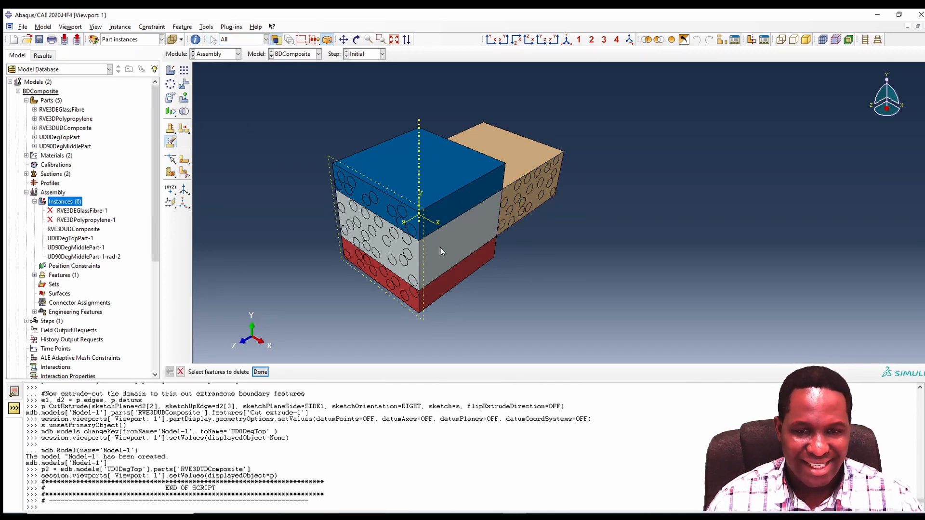
left_click(261, 372)
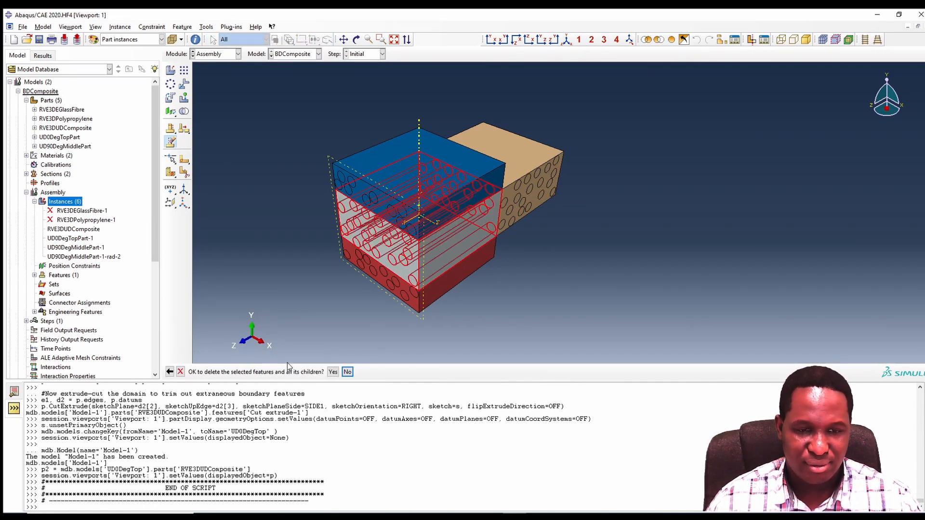
left_click(339, 372)
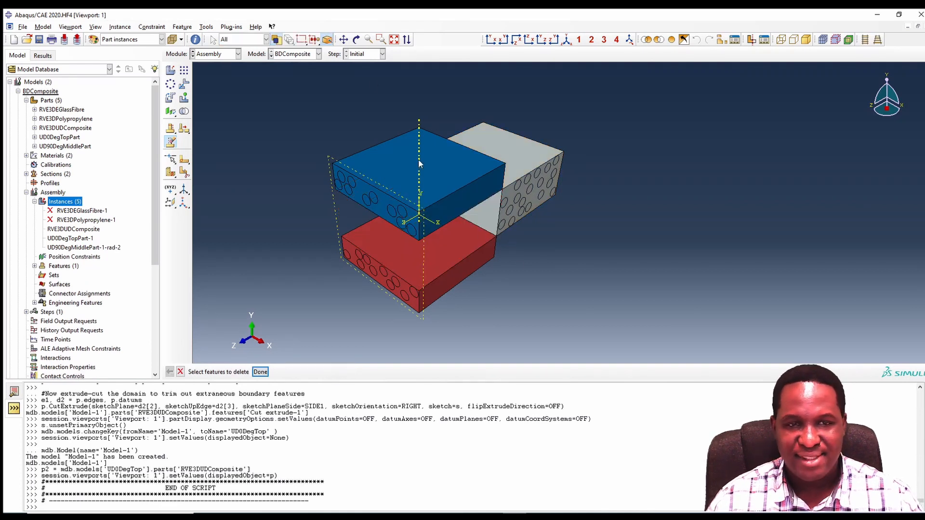
Translate the rotated middle layer instance from its lower front corner to the matching upper front corner of the base layer.
left_click(184, 86)
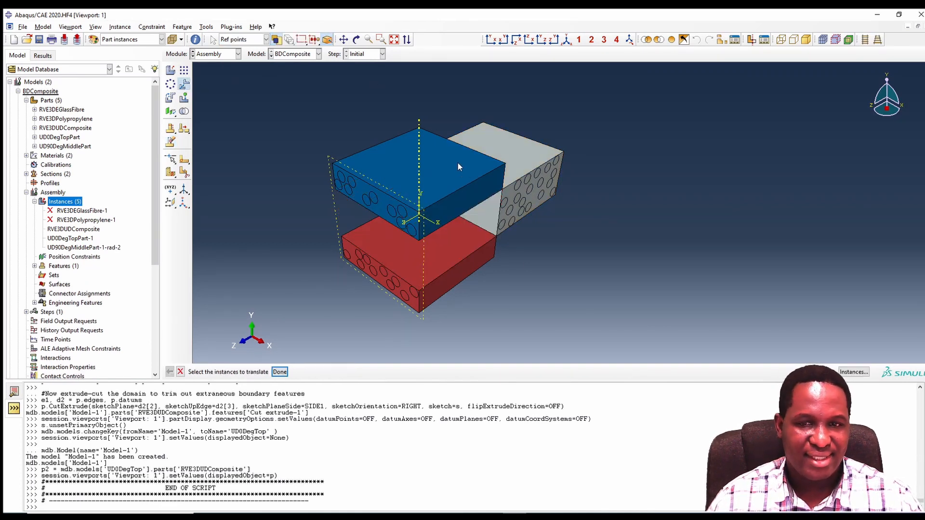
left_click(545, 180)
left_click(280, 372)
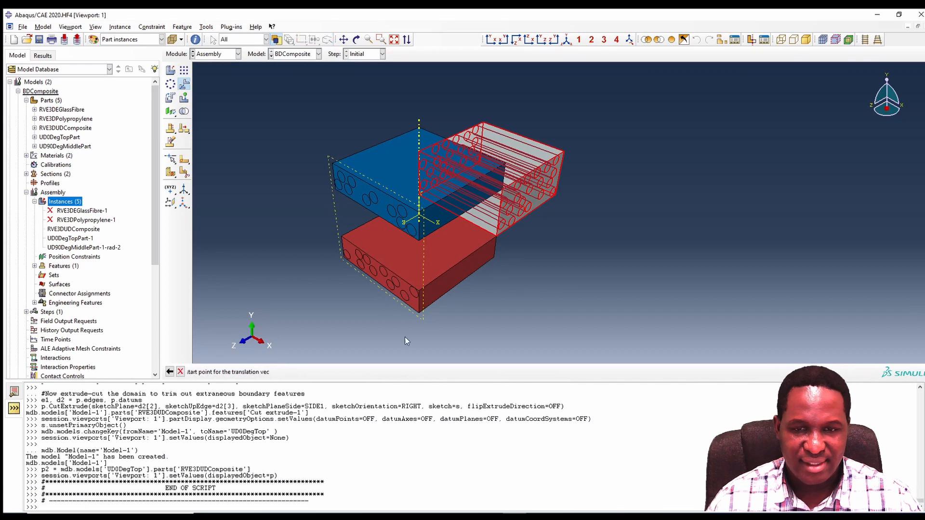
scroll(514, 242, "up", 3)
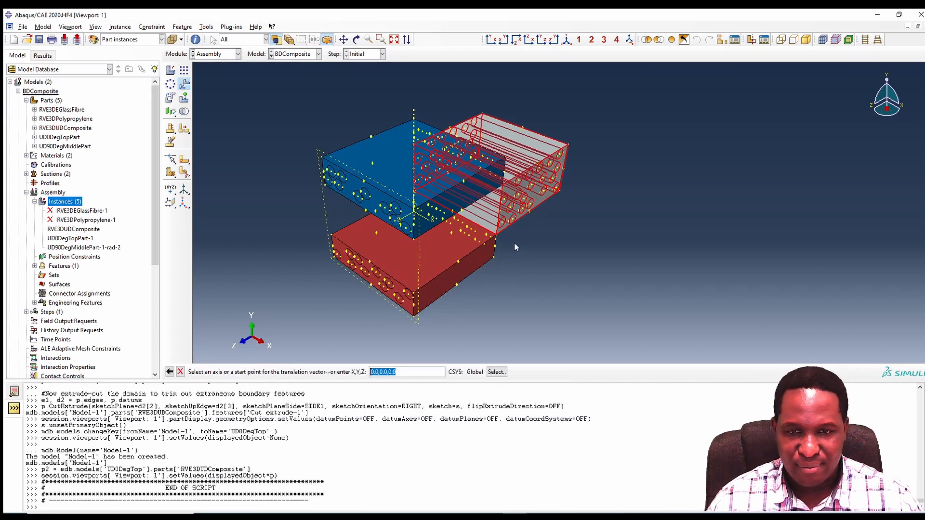
left_click(491, 234)
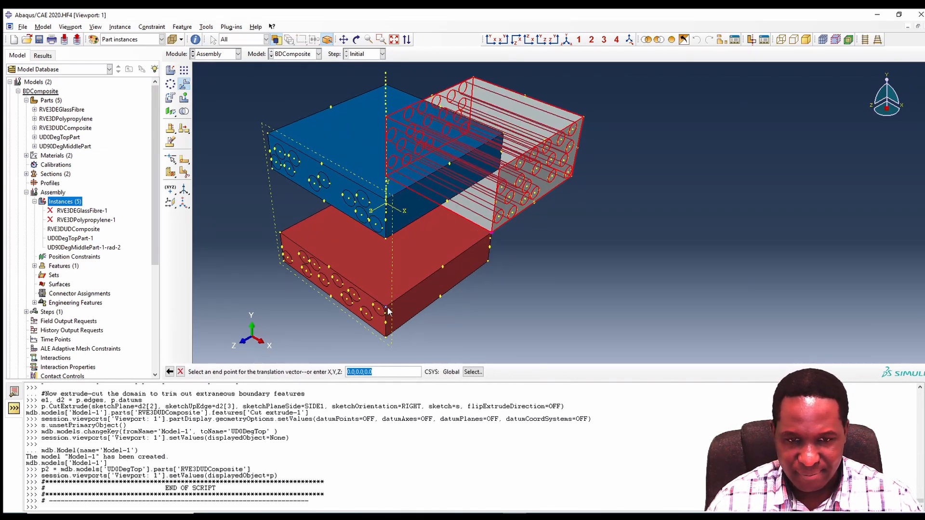
left_click(387, 308)
left_click(258, 372)
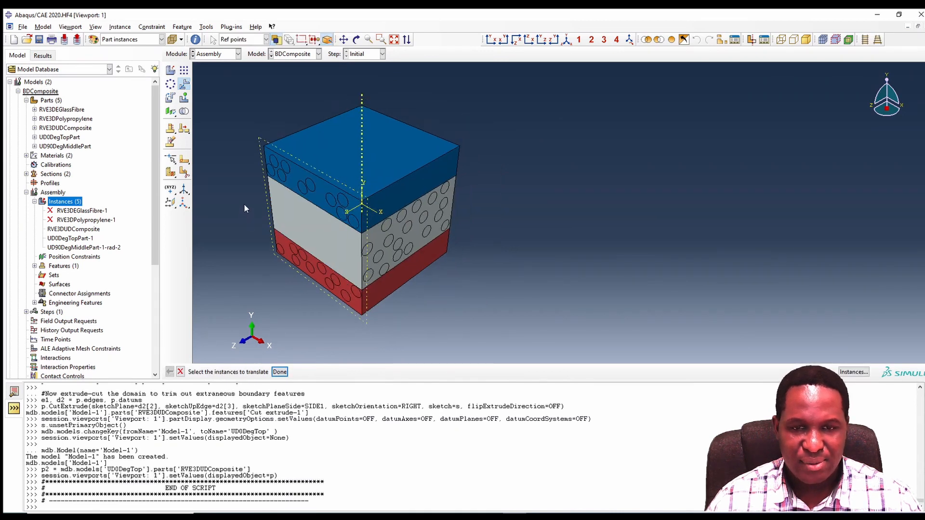
scroll(560, 291, "down", 2)
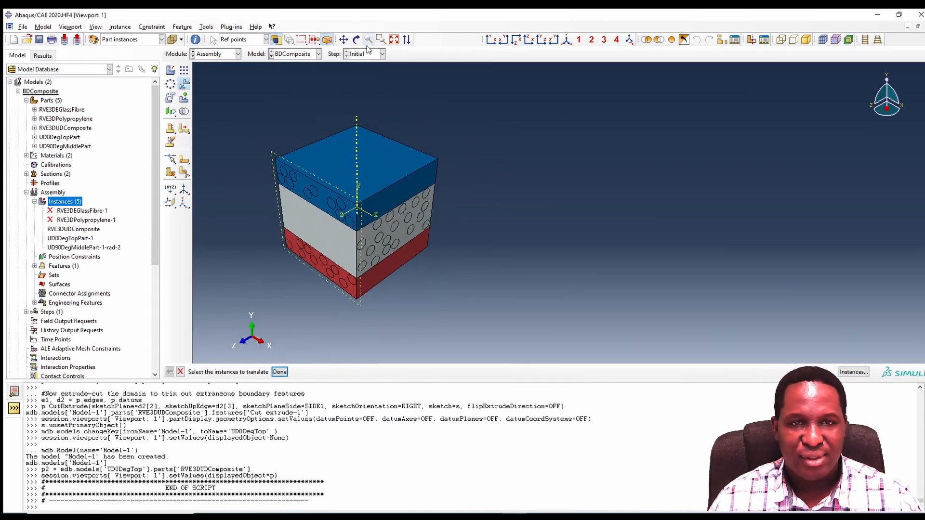
left_click(394, 42)
scroll(576, 214, "up", 3)
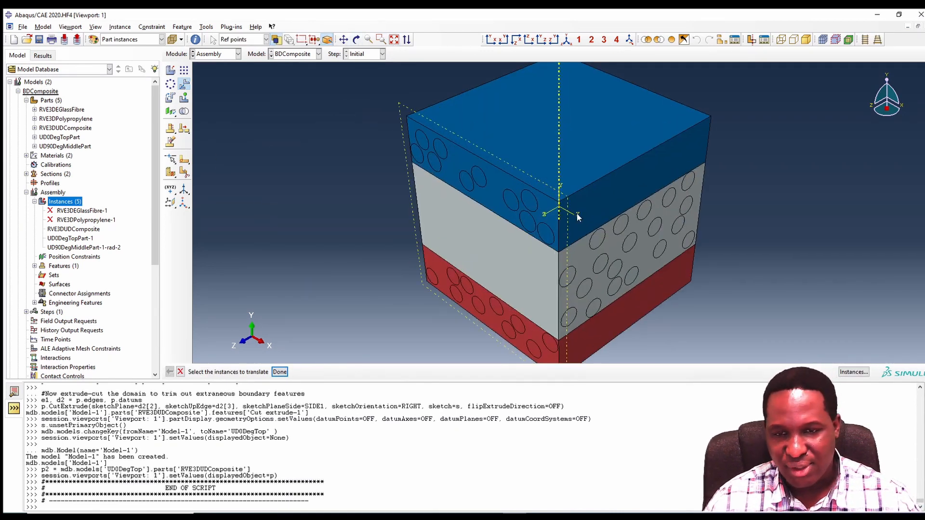
scroll(559, 212, "down", 2)
left_click(548, 253)
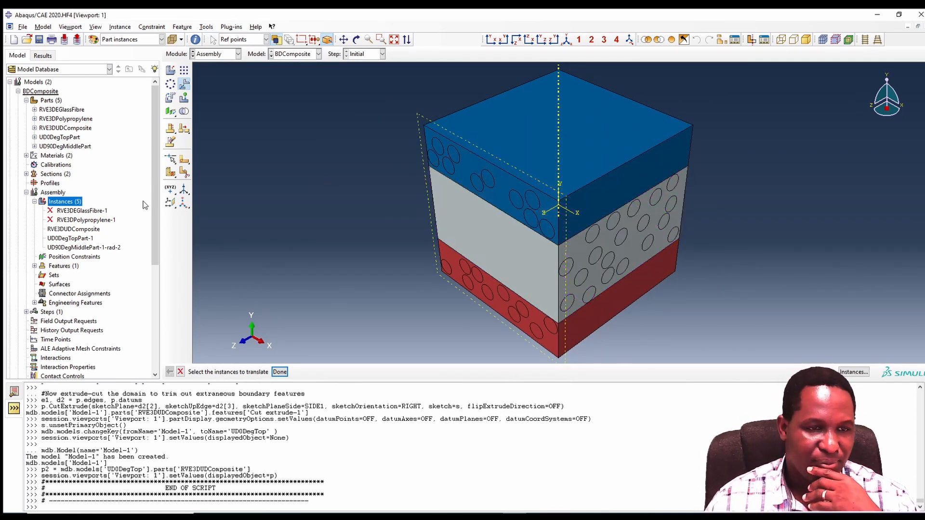
Merge the geometry of all three layers into a part named BDCompositeAssembly, suppressing the original instances and removing intersecting boundaries.
left_click(183, 111)
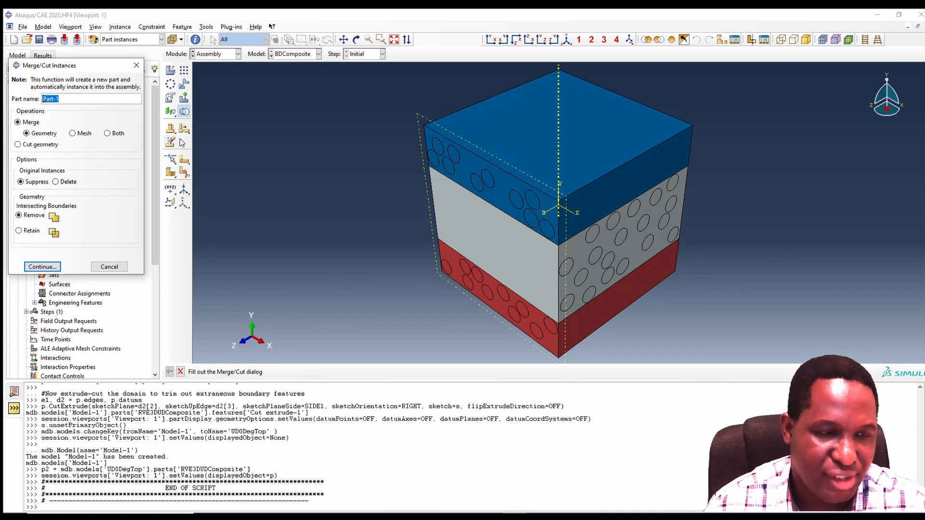
type("BDCo")
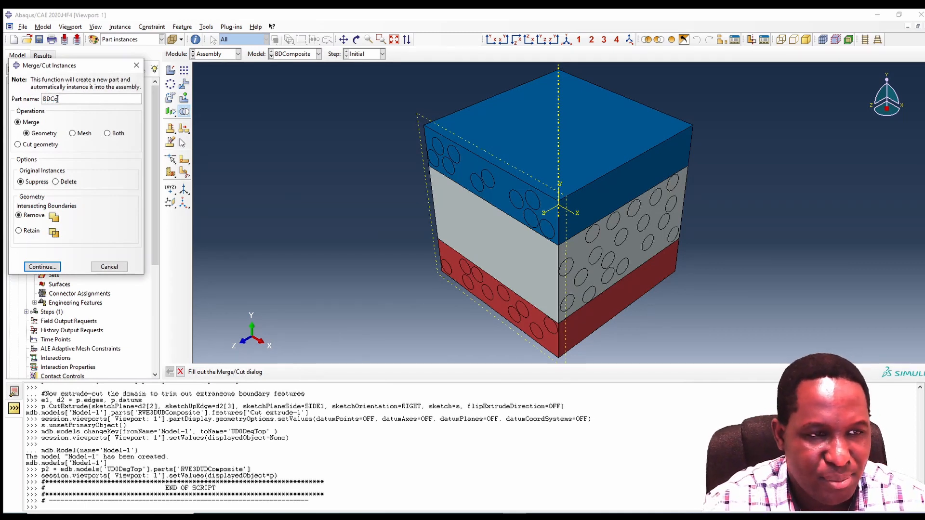
type("mpositeAssembly")
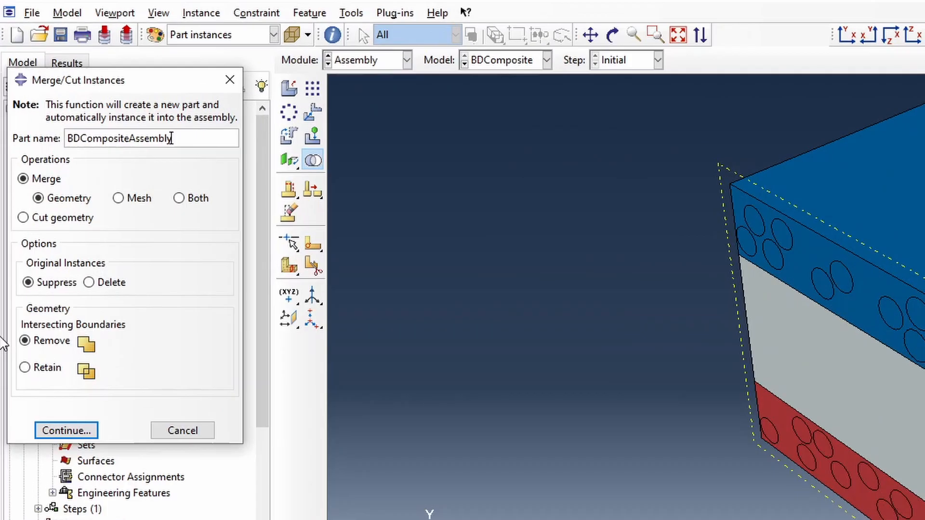
left_click(33, 177)
left_click(60, 200)
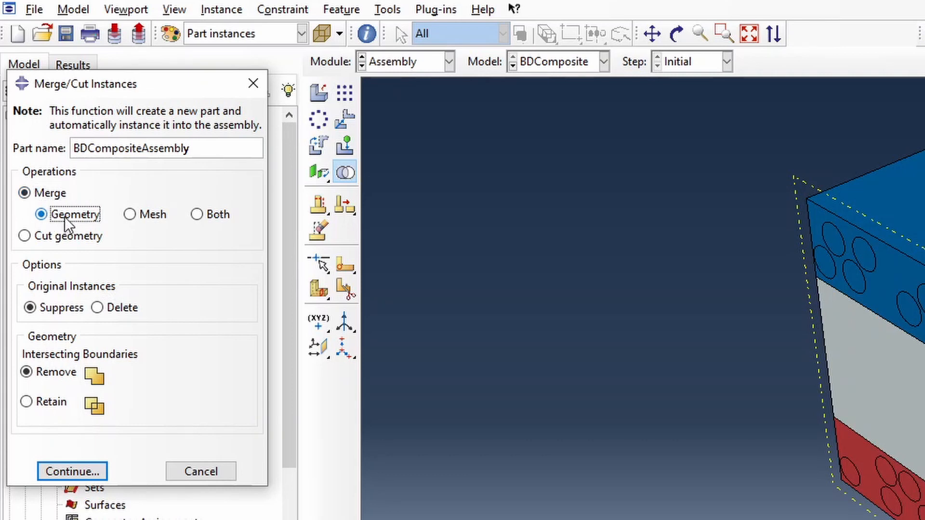
left_click(70, 311)
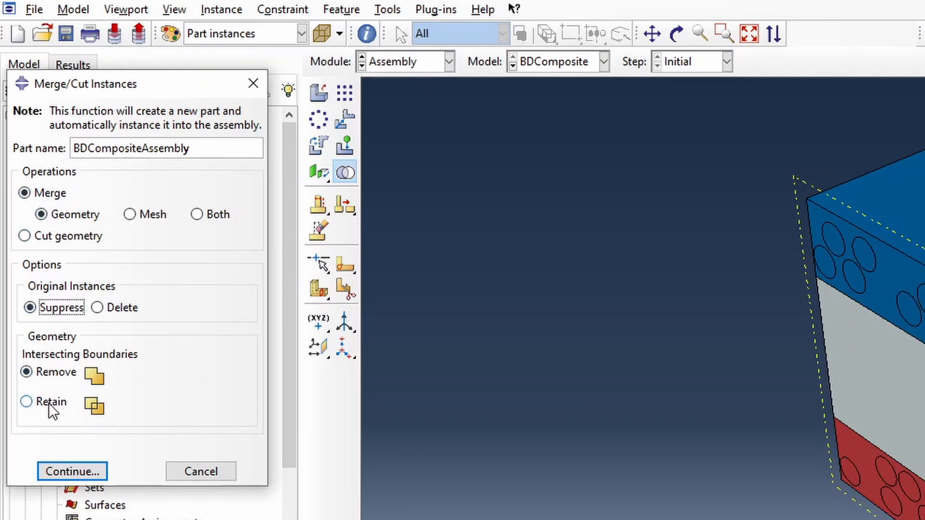
left_click(56, 375)
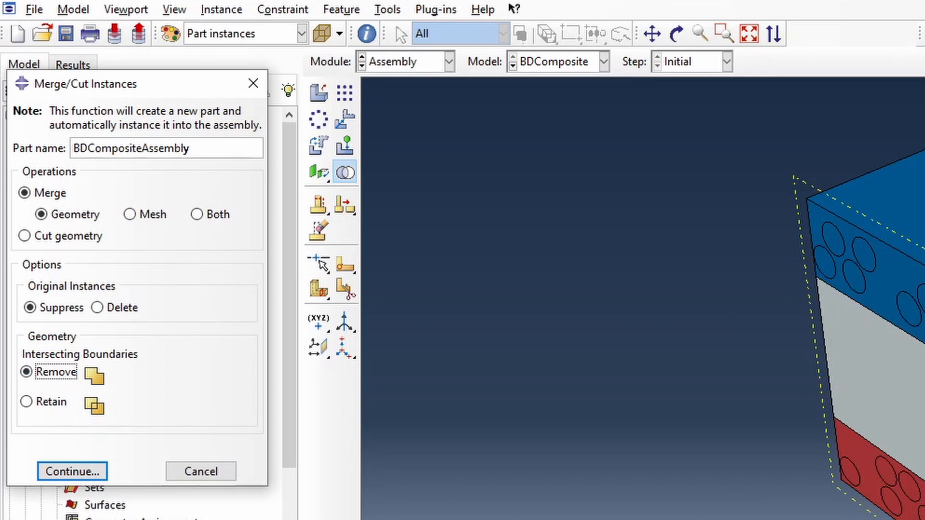
left_click(65, 472)
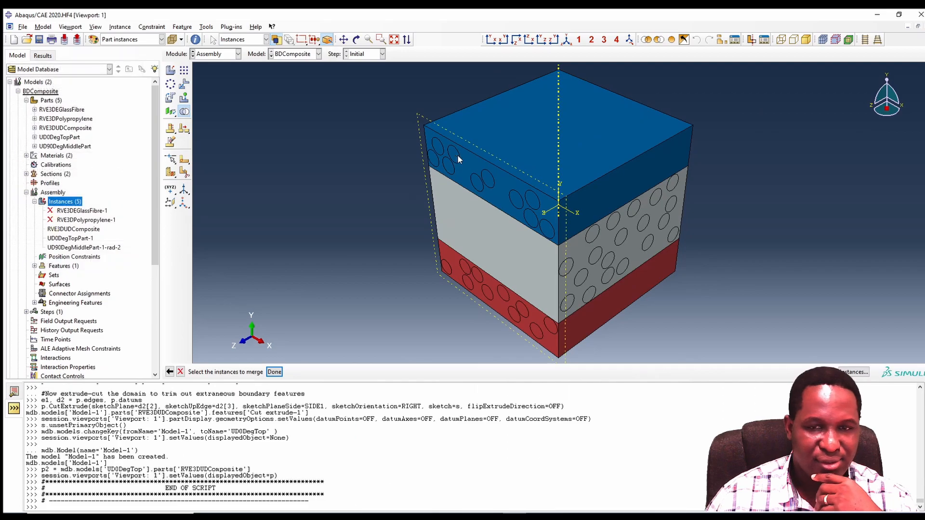
left_click_drag(365, 92, 661, 355)
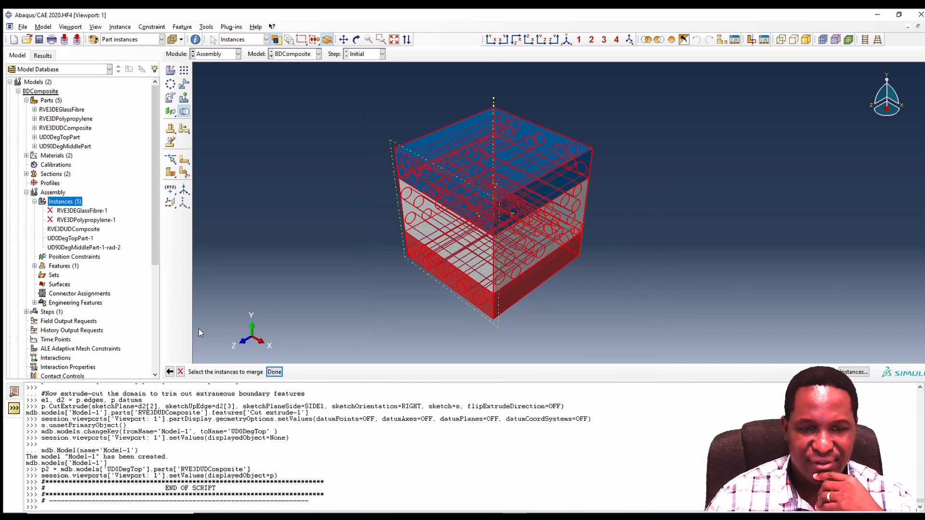
left_click(274, 372)
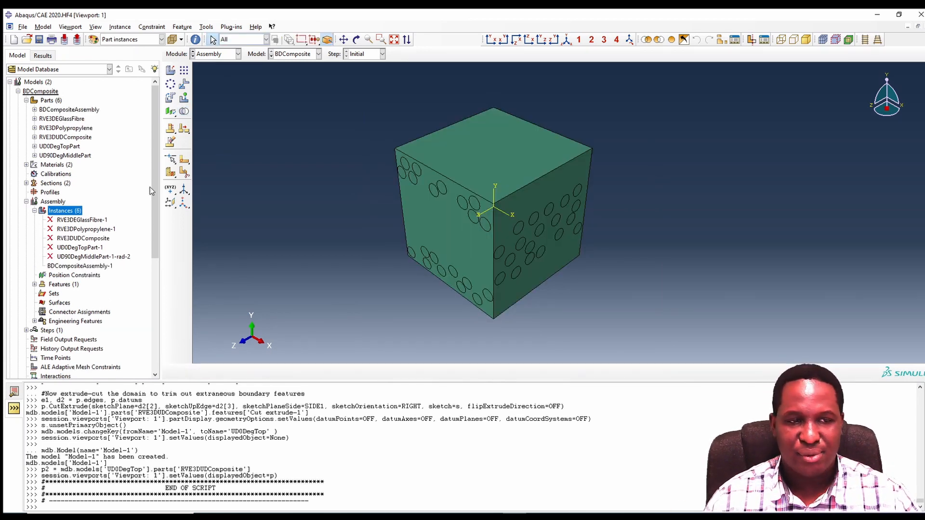
Collapse the assembly branch of the model tree and expand the BDCompositeAssembly part's contents.
left_click(26, 201)
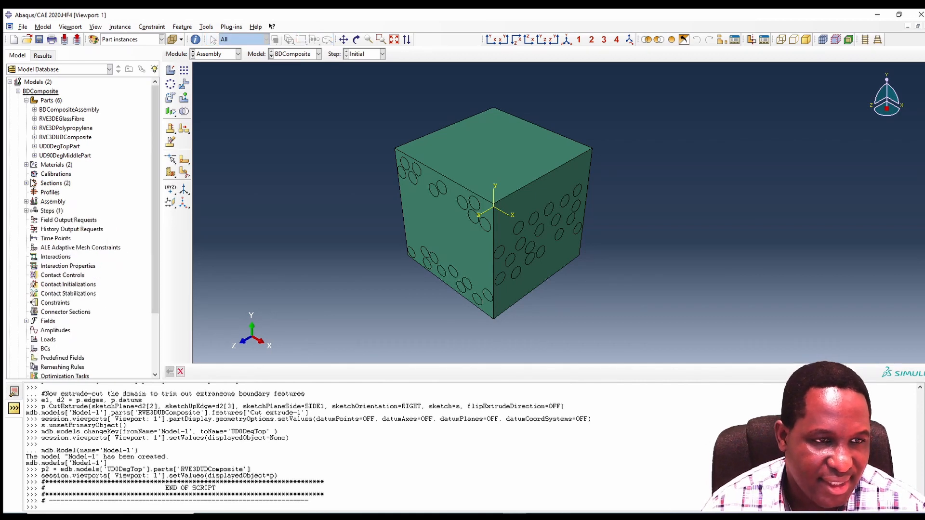
left_click(35, 110)
left_click(34, 110)
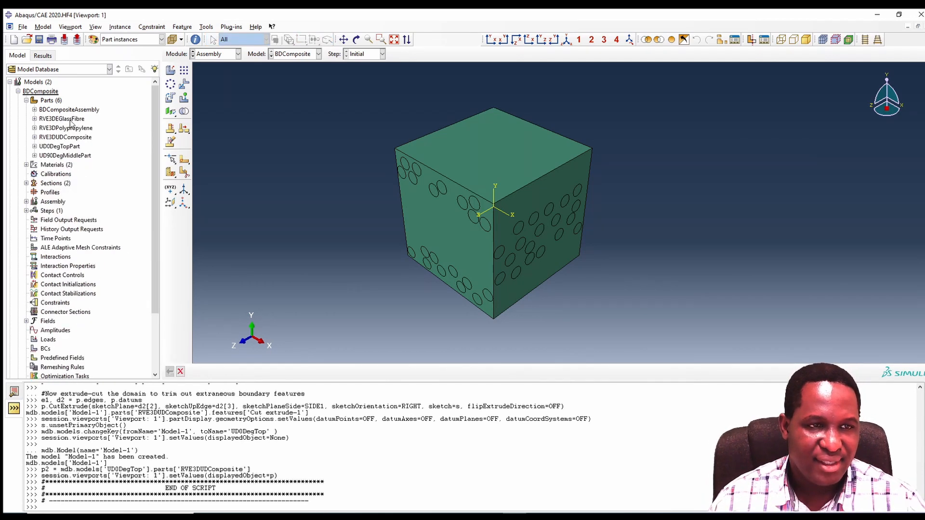
left_click(77, 110)
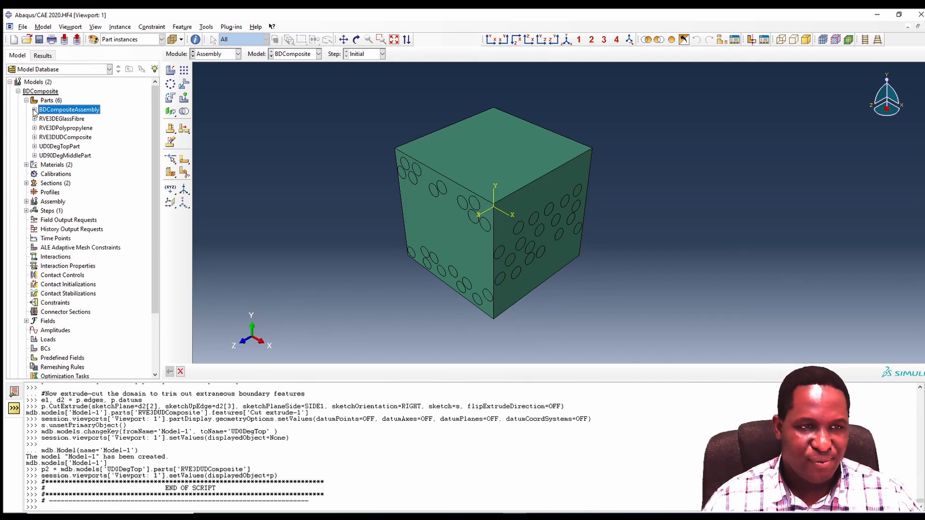
left_click(34, 110)
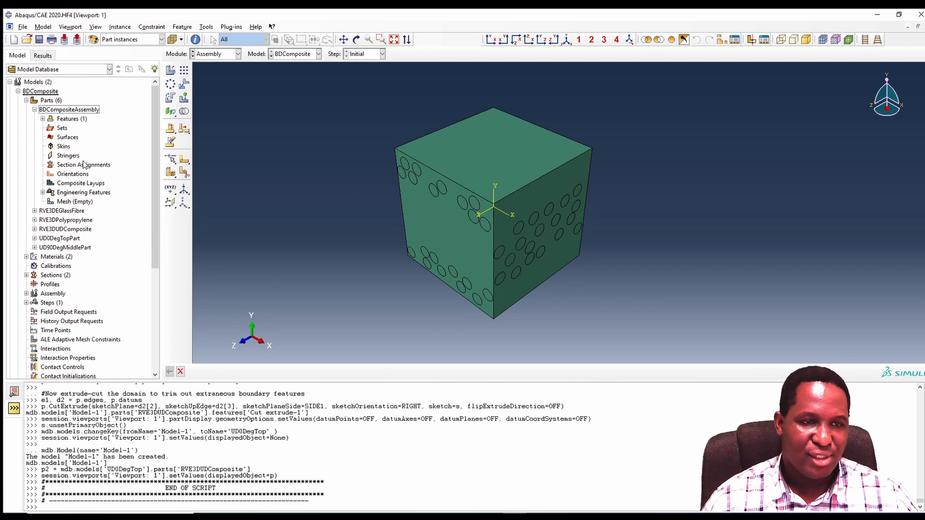
Start a section assignment on the BDCompositeAssembly part with set creation turned off.
left_click(84, 165)
double_click(83, 165)
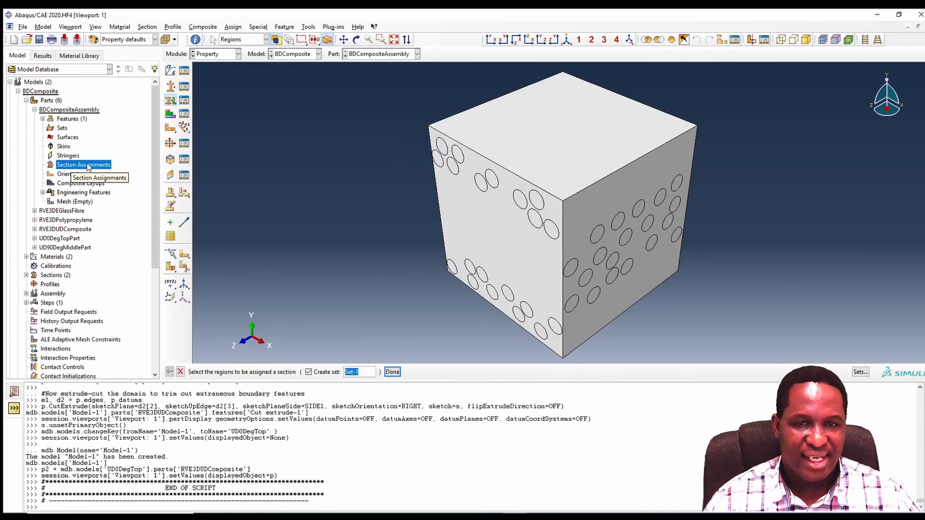
left_click(308, 372)
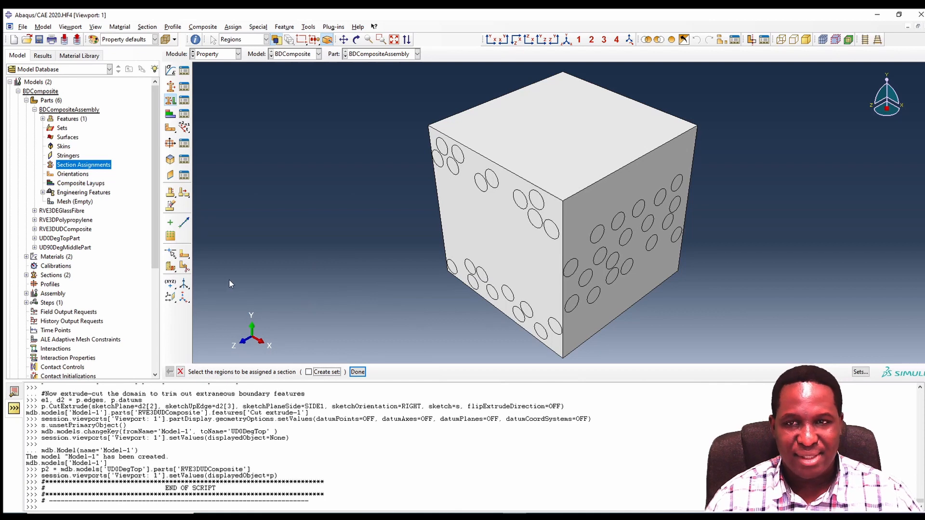
Remove the surrounding matrix cell of BDCompositeAssembly from the display, leaving only the fibre cells shown.
left_click(661, 40)
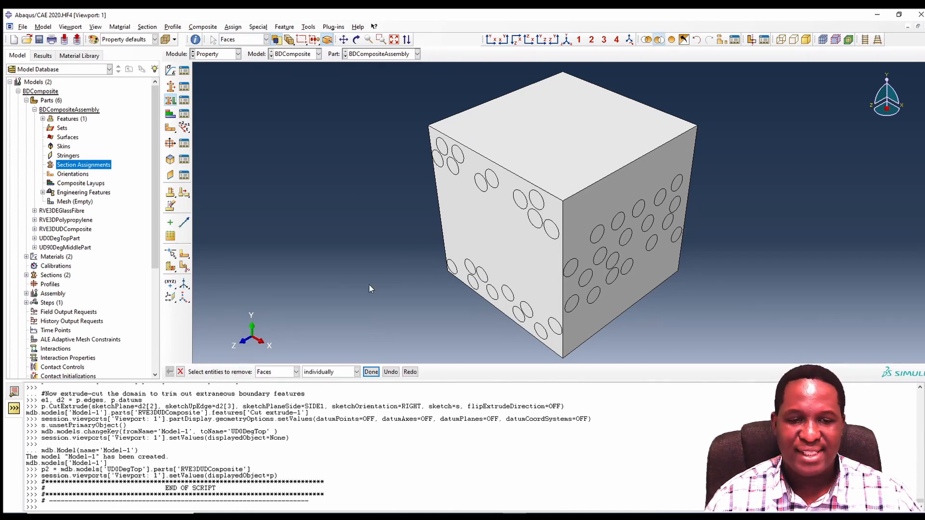
left_click(275, 373)
left_click(277, 382)
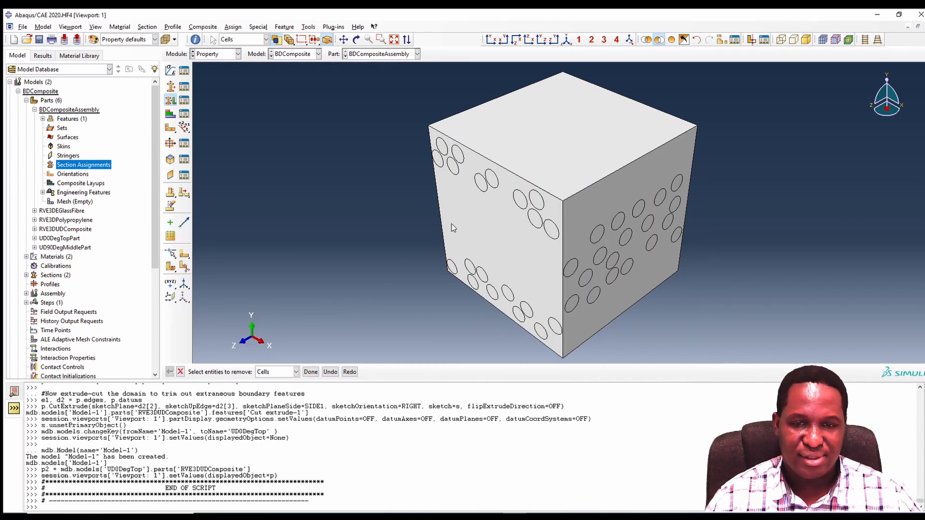
left_click(453, 225)
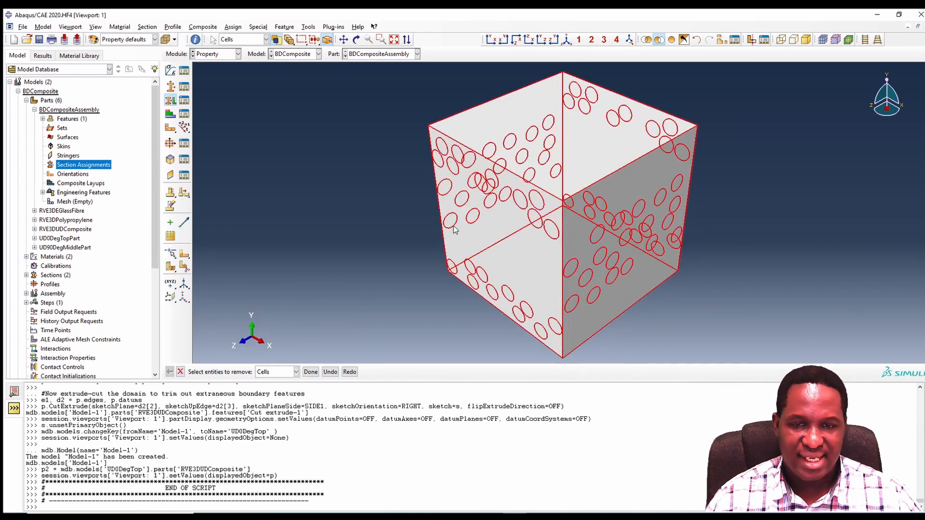
left_click(311, 372)
scroll(351, 169, "up", 1)
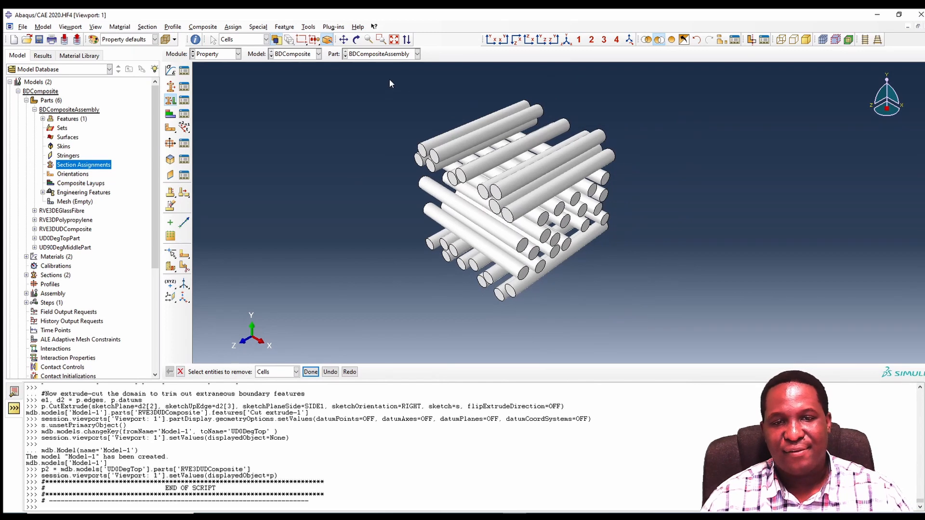
left_click_drag(379, 82, 717, 357)
left_click(311, 372)
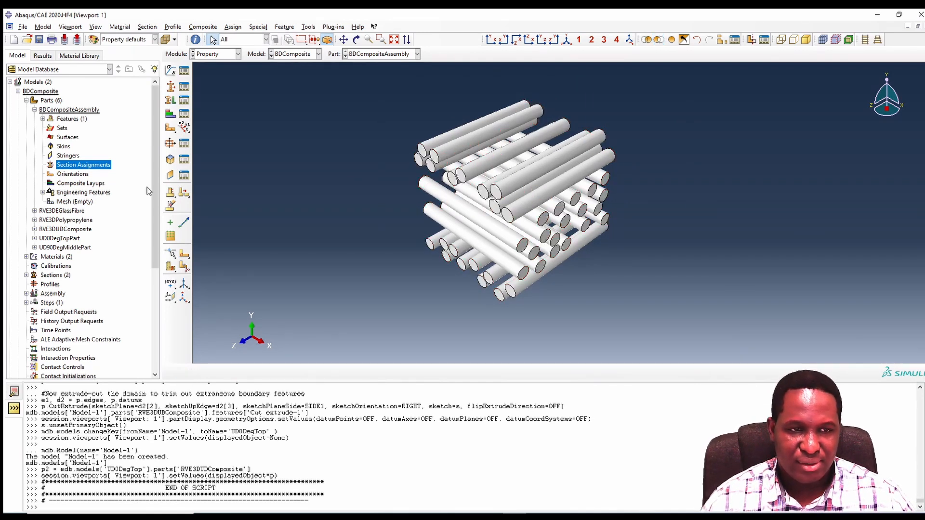
Assign EGlassFibreSection to all displayed fibre cells of BDCompositeAssembly.
double_click(103, 166)
left_click_drag(389, 91, 693, 337)
left_click(357, 372)
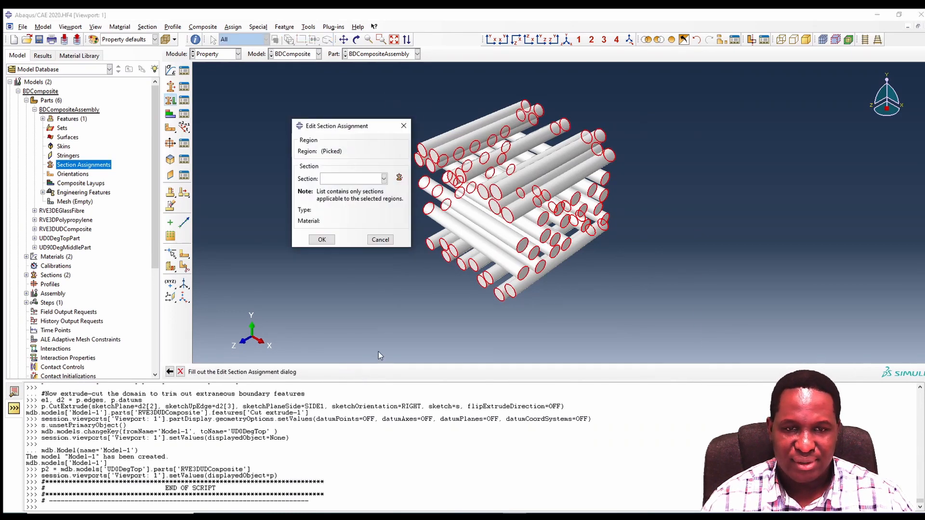
left_click(363, 182)
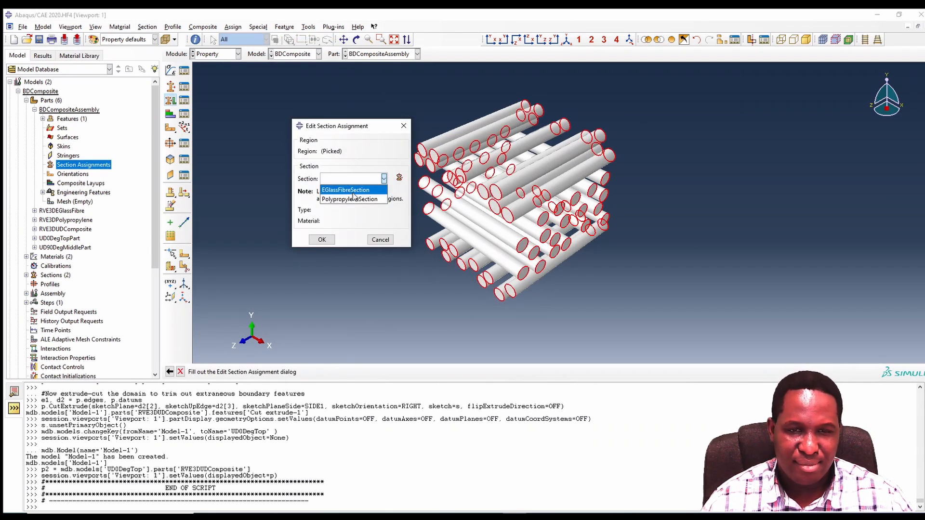
left_click(353, 191)
left_click(322, 240)
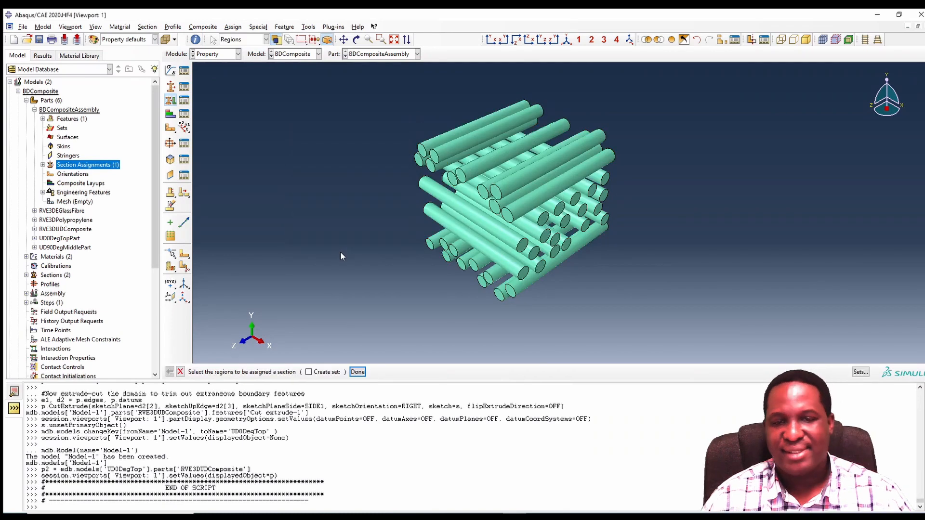
Switch the display from the fibres to the hidden matrix cell and assign PolypropyleneSection to it.
left_click(672, 39)
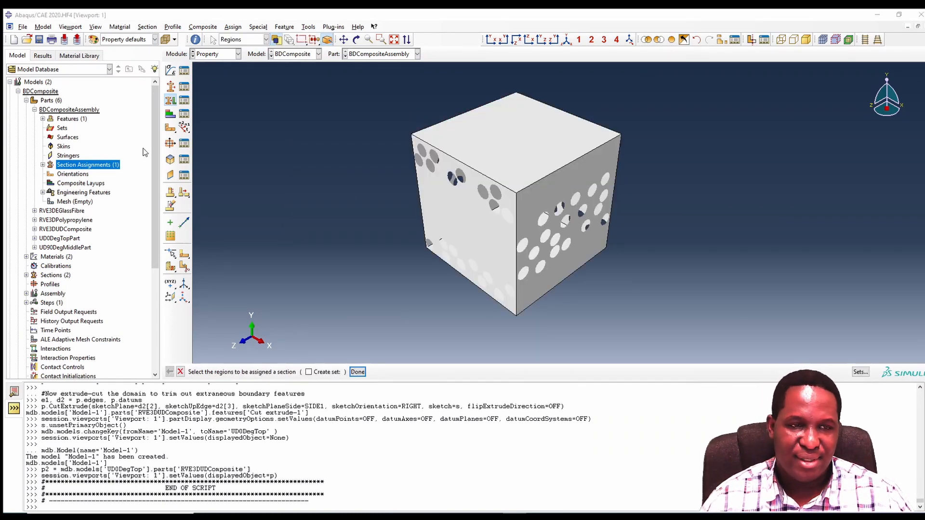
left_click(581, 241)
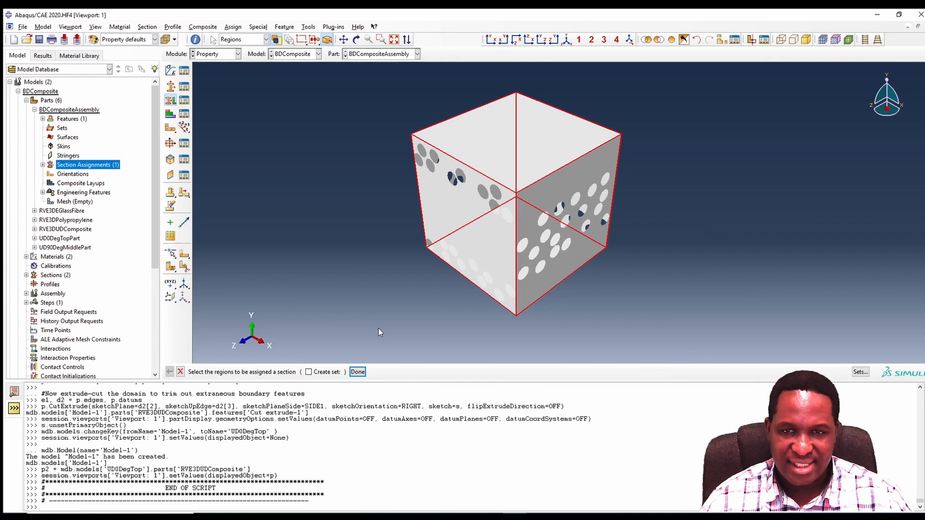
left_click(357, 372)
left_click(351, 179)
left_click(348, 199)
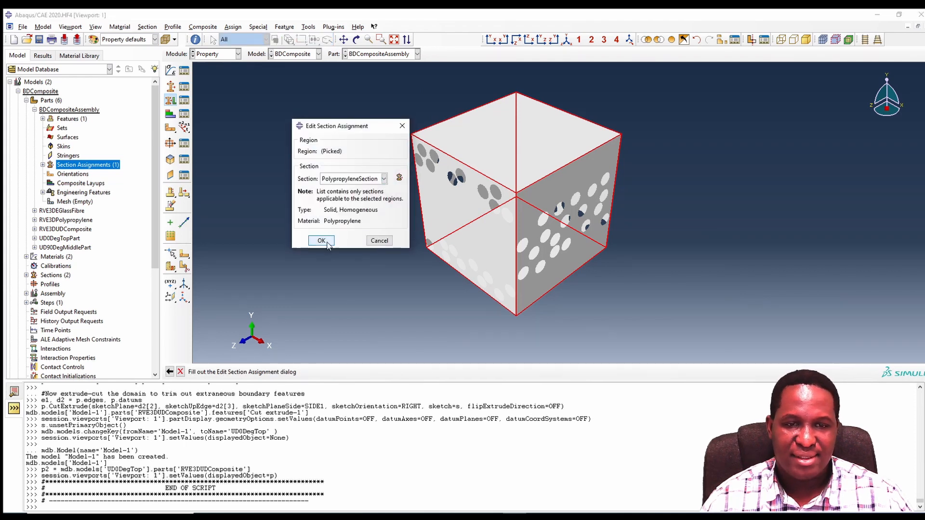
left_click(321, 241)
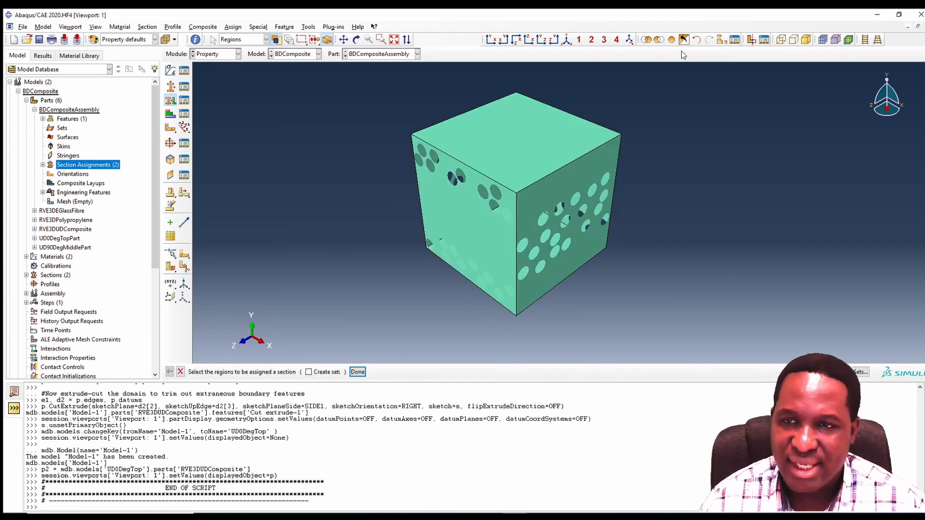
Show the whole BDCompositeAssembly part again and colour-code it by materials.
left_click(125, 41)
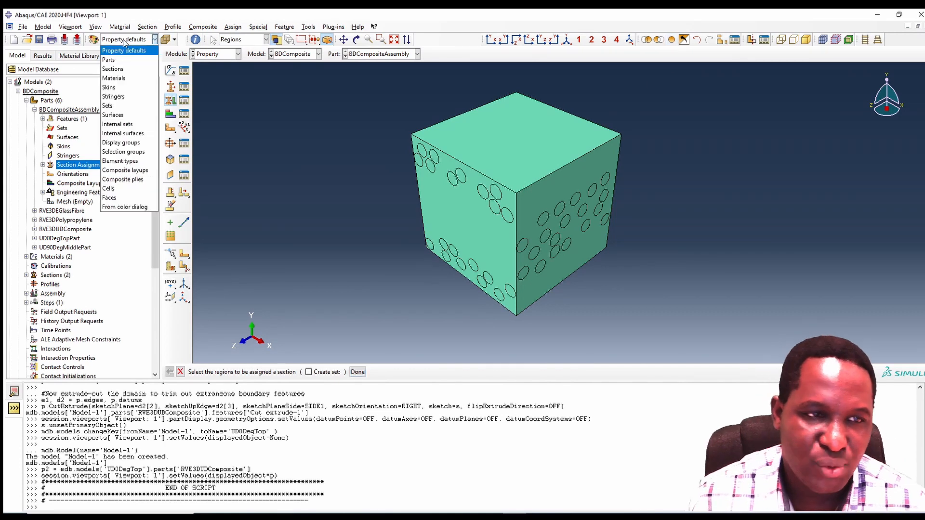
left_click(114, 78)
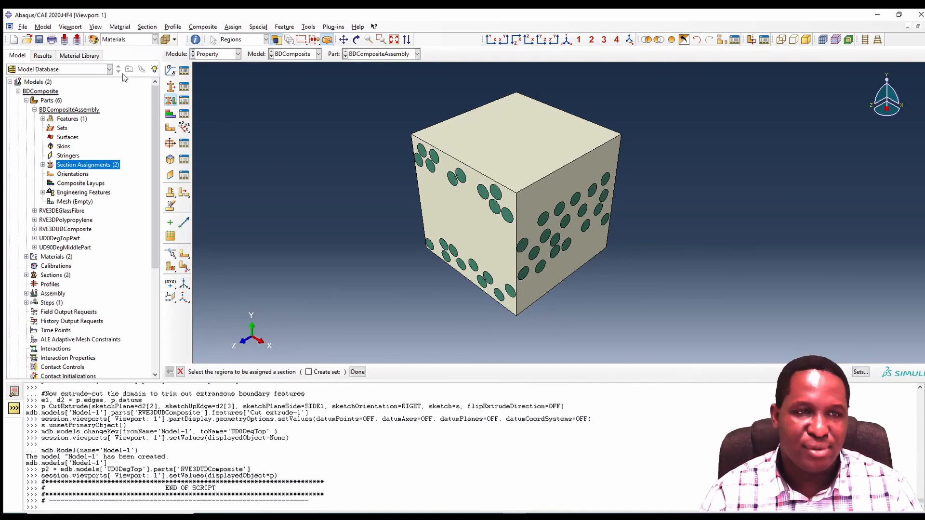
scroll(460, 164, "down", 5)
scroll(465, 180, "up", 3)
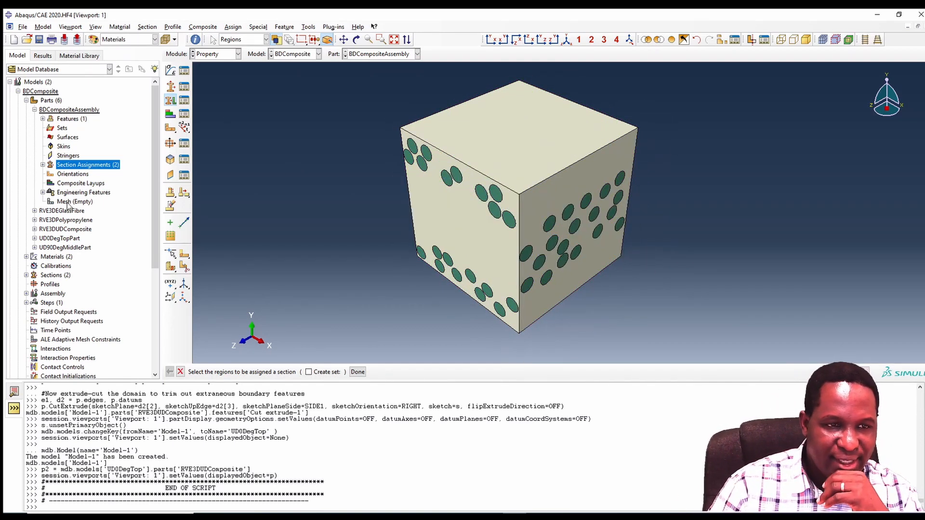
Seed BDCompositeAssembly with a global size of 10 and assign the Tet element shape to all its cells, keeping the current viewport colours.
double_click(67, 203)
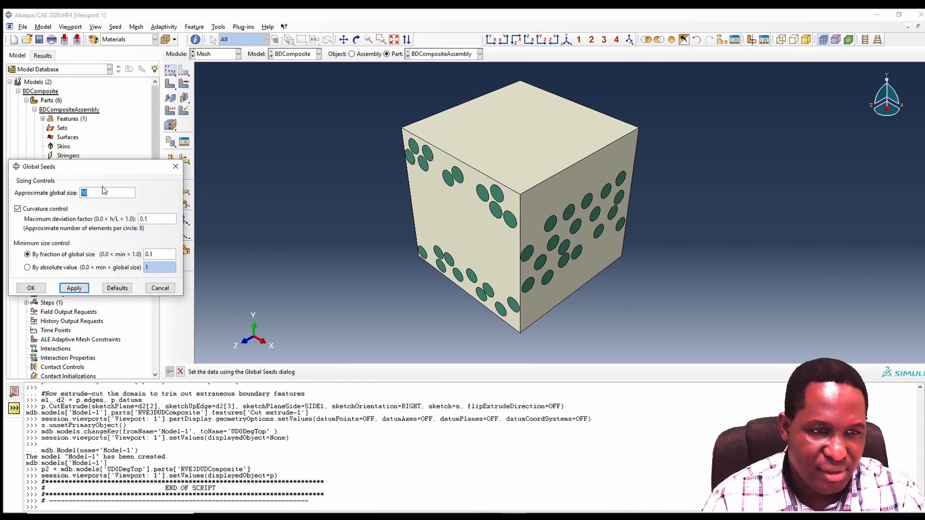
left_click(31, 287)
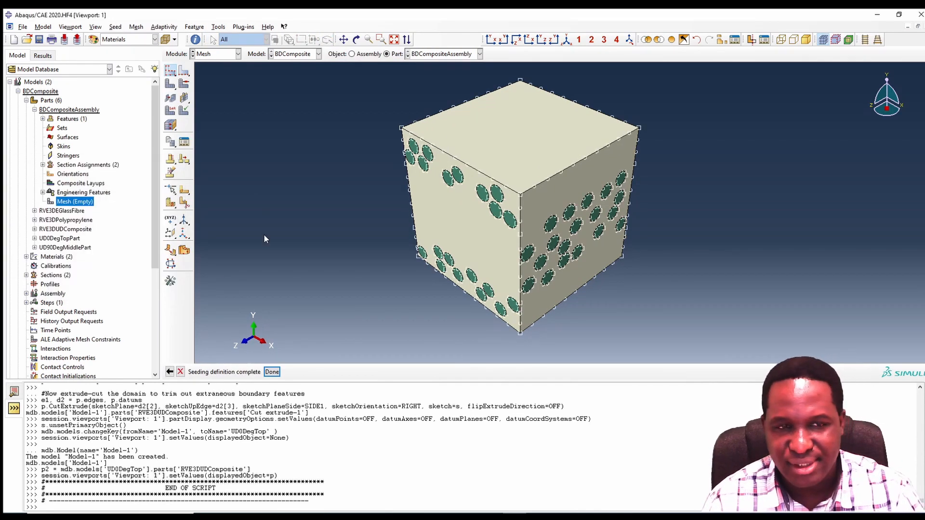
left_click(184, 84)
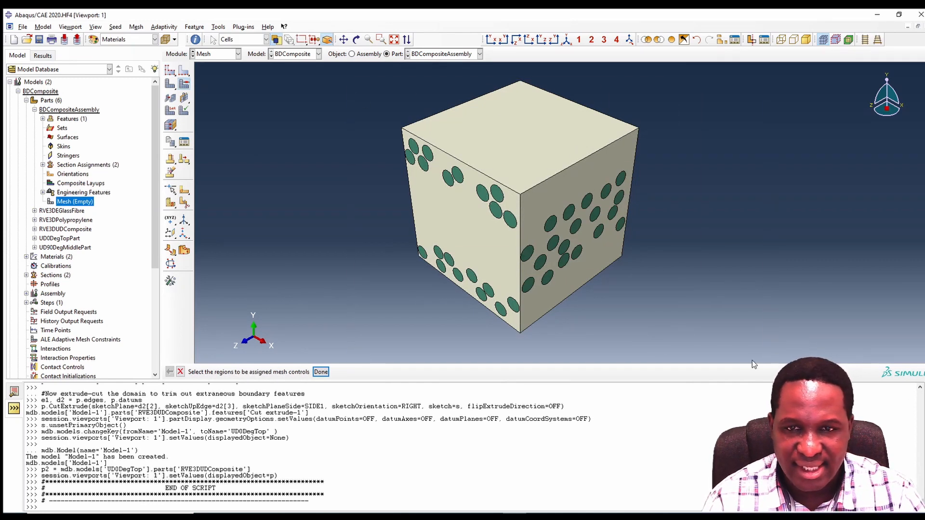
left_click_drag(333, 73, 753, 361)
left_click(322, 374)
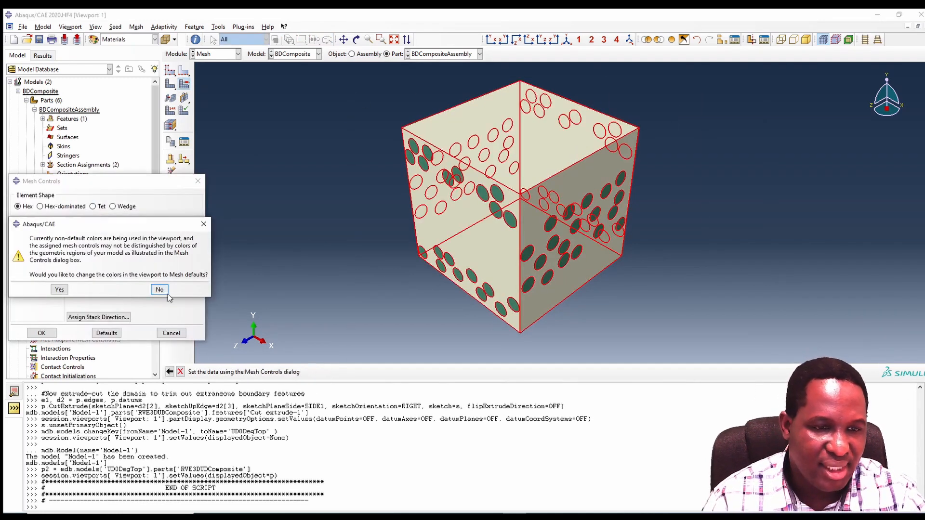
left_click(159, 289)
left_click(93, 206)
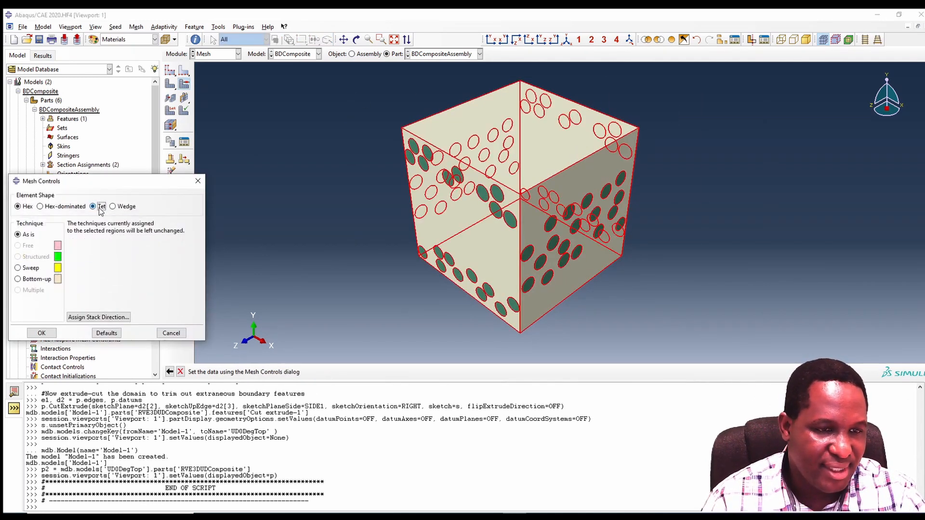
left_click(43, 333)
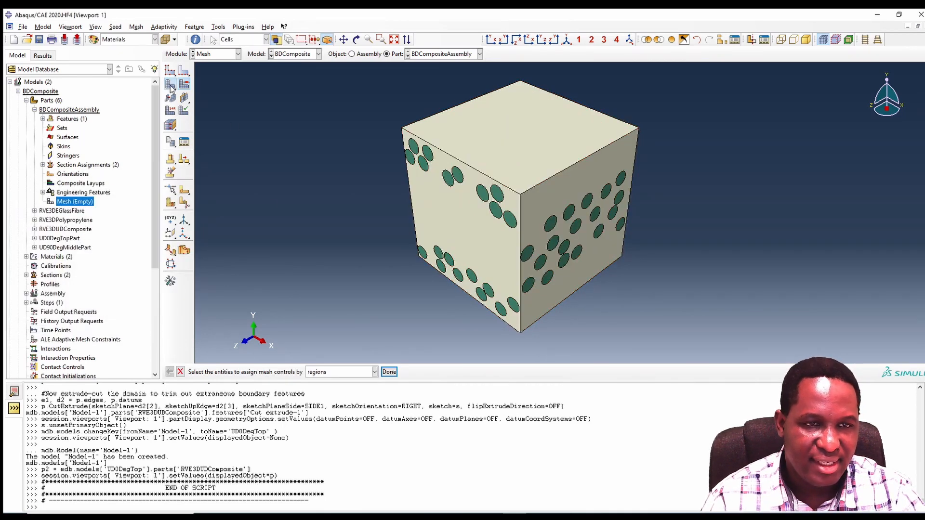
Generate the mesh on the BDCompositeAssembly part and check the generated element count in the message log.
left_click(170, 111)
left_click(255, 372)
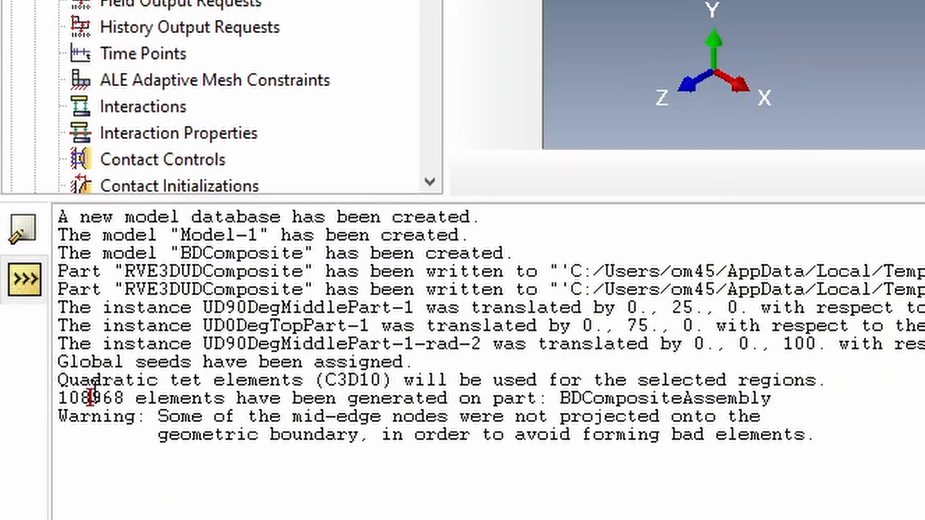
left_click_drag(91, 398, 57, 398)
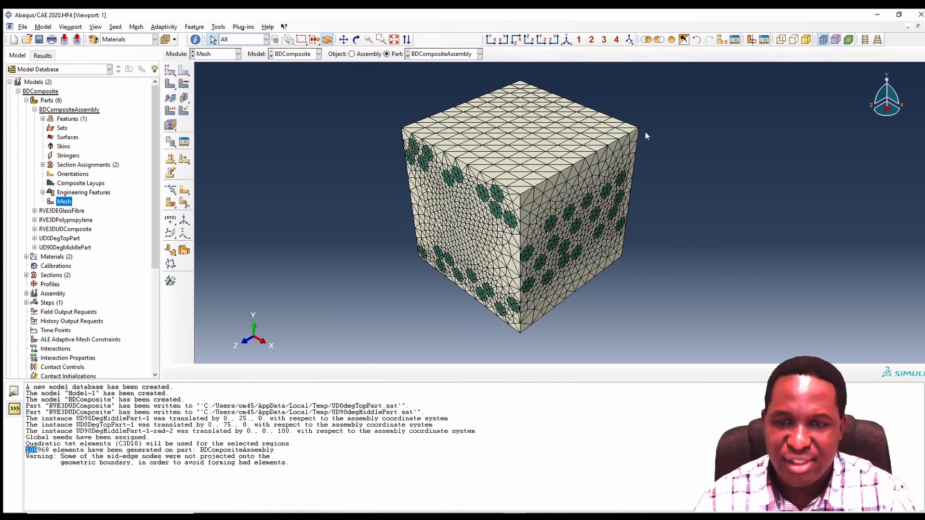
scroll(647, 127, "down", 3)
scroll(646, 129, "up", 2)
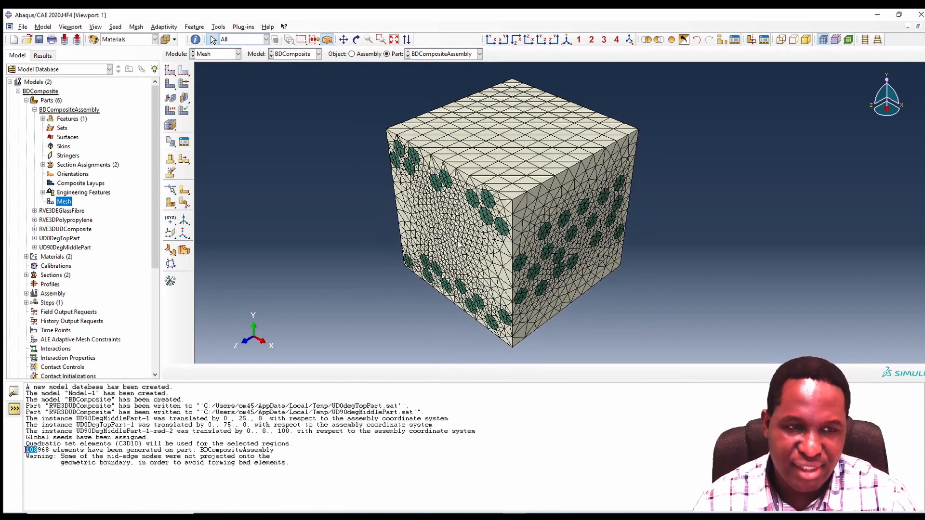
double_click(64, 202)
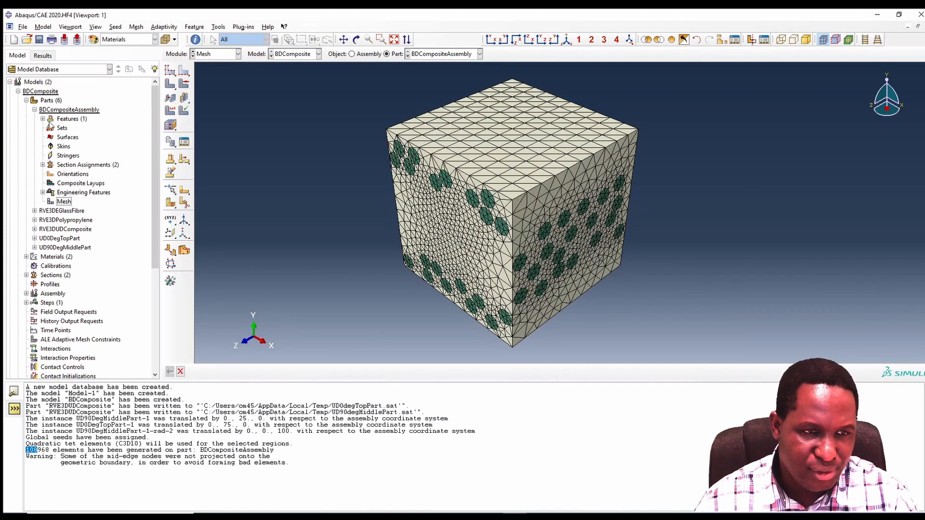
Give the EGlassFibre material isotropic elastic behaviour with a Young's modulus of 73e9 and a Poisson's ratio of 0.2.
left_click(34, 110)
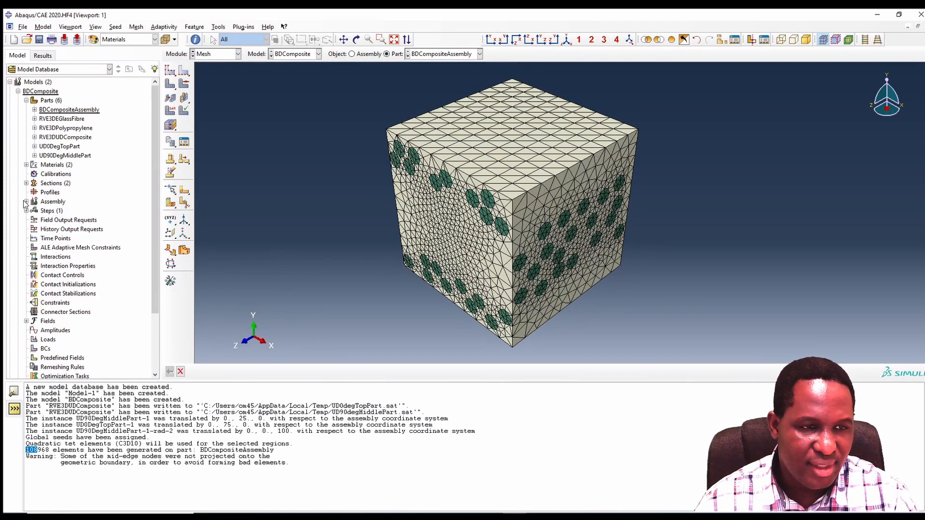
left_click(26, 165)
double_click(56, 174)
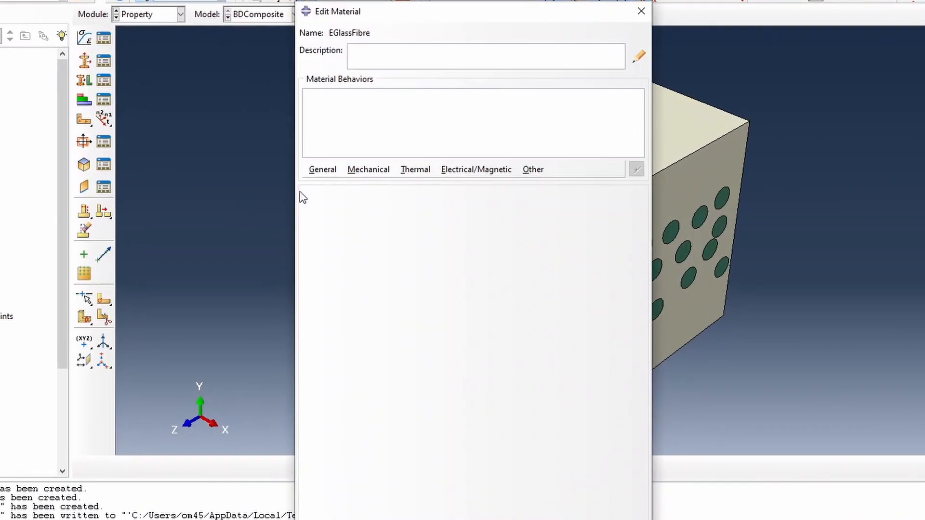
left_click(374, 171)
mouse_move(379, 181)
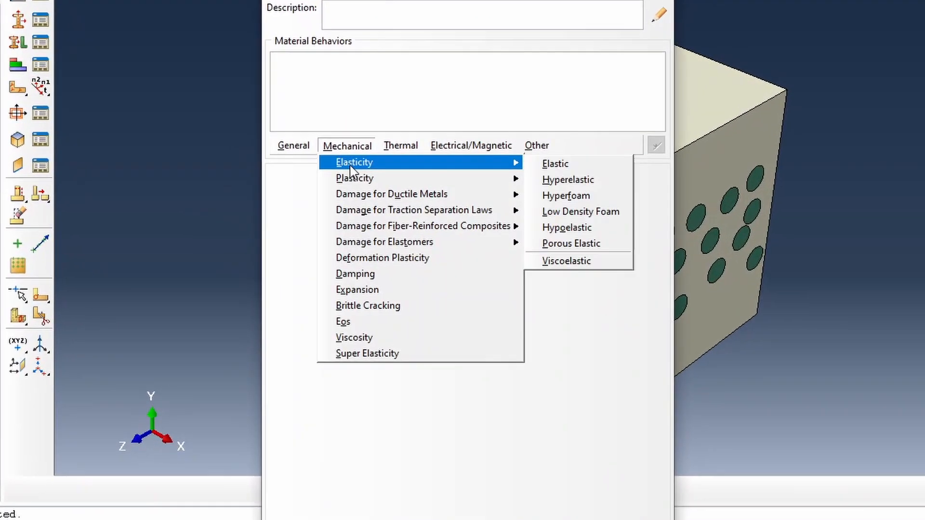
left_click(554, 153)
left_click(308, 368)
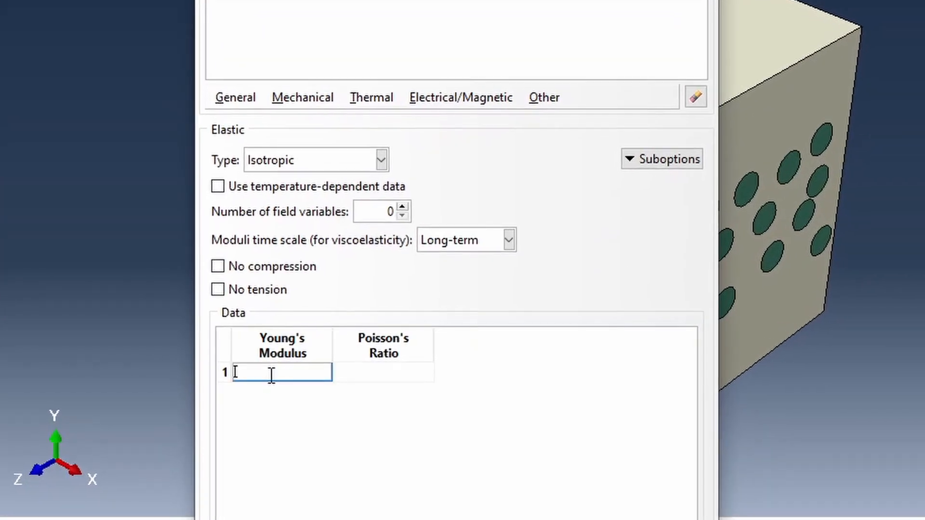
type("73e9")
key("Tab")
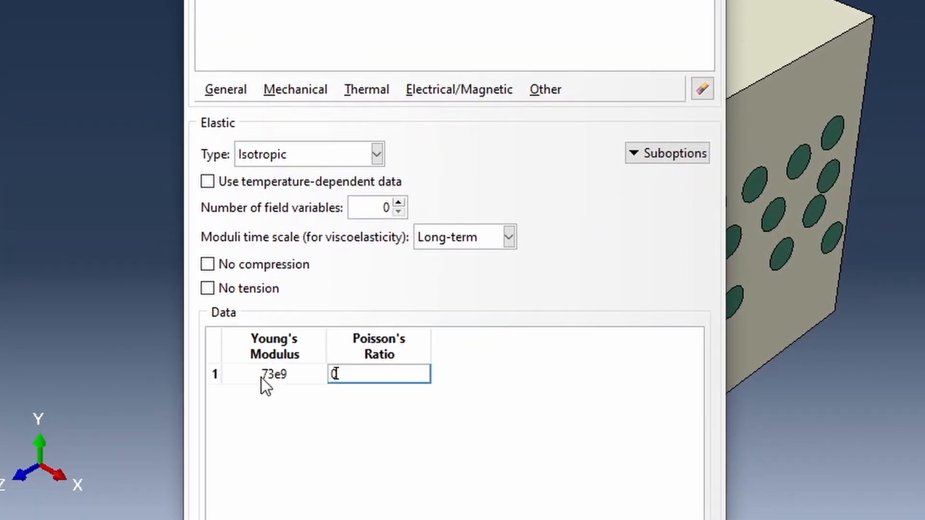
type("0.2")
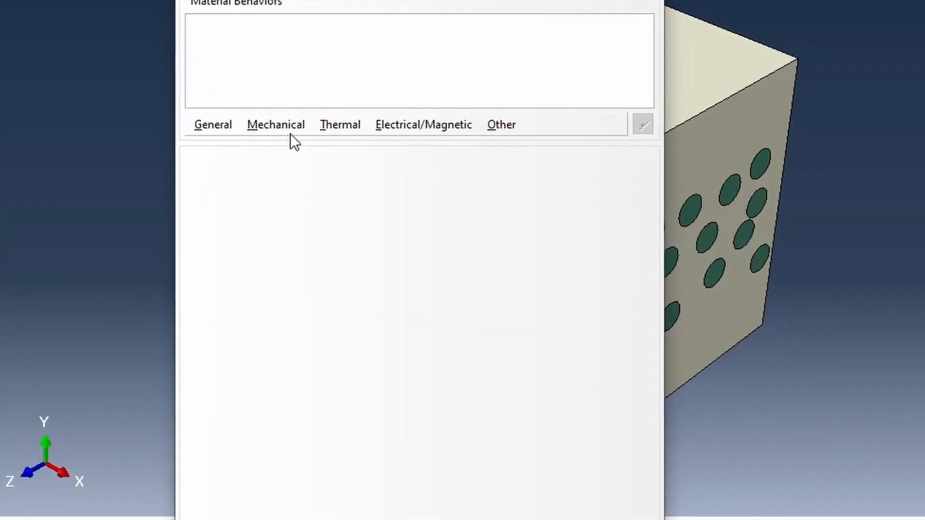
Give the Polypropylene material isotropic elastic behaviour with a Young's modulus of 1.308e9 and a Poisson's ratio of 0.4.
left_click(302, 148)
mouse_move(289, 124)
left_click(523, 121)
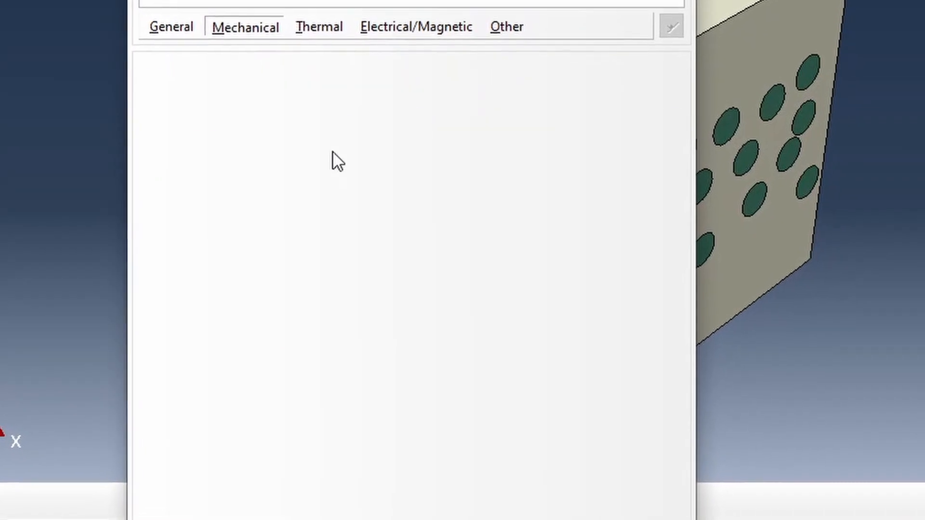
left_click(202, 312)
type("1.30-9")
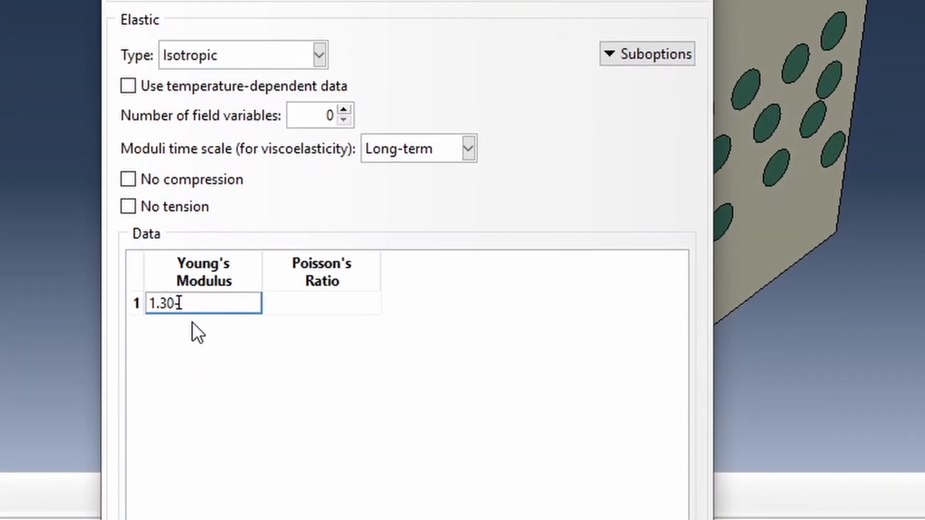
key("BackSpace")
key("BackSpace")
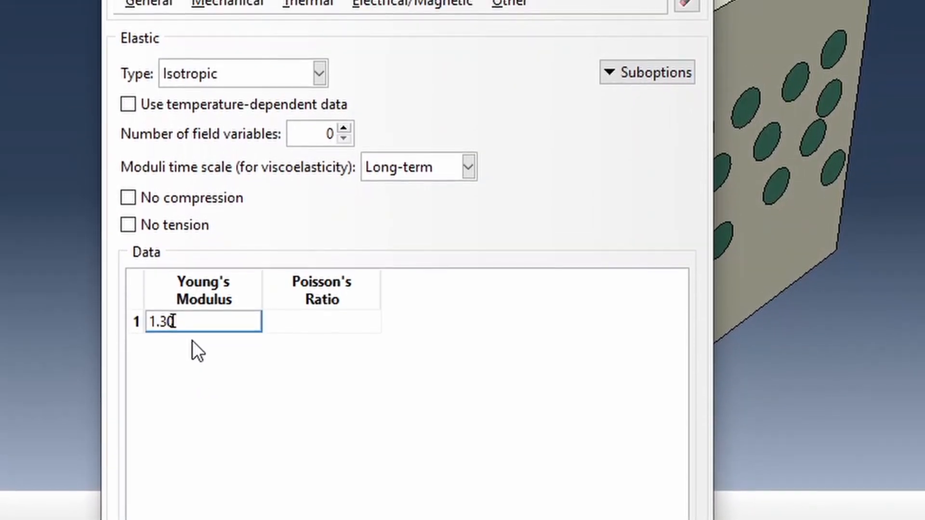
type("8e98")
key("Tab")
type("0.")
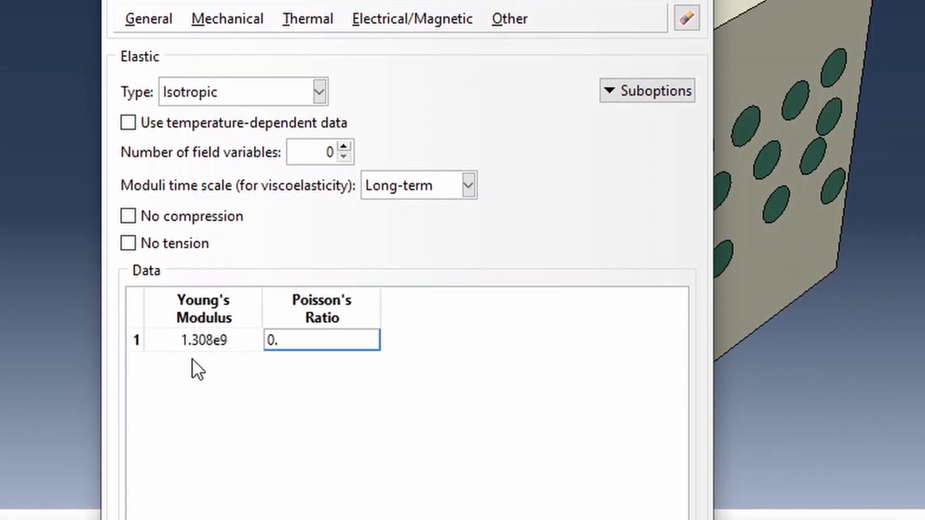
type("4")
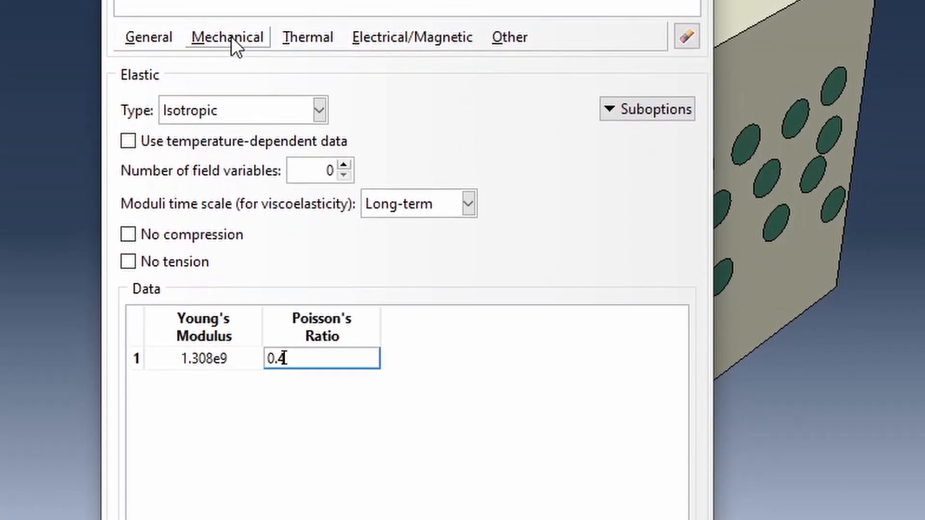
Add isotropic-hardening plastic behaviour to Polypropylene with a yield stress of 40e6 at a plastic strain of 0.0, and save the material.
left_click(228, 23)
mouse_move(335, 88)
left_click(519, 84)
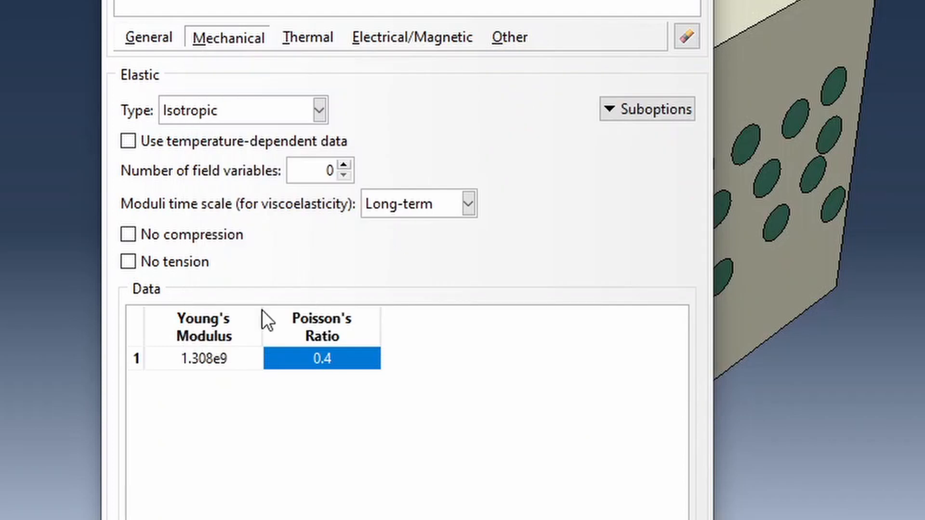
left_click(210, 327)
type("40e6")
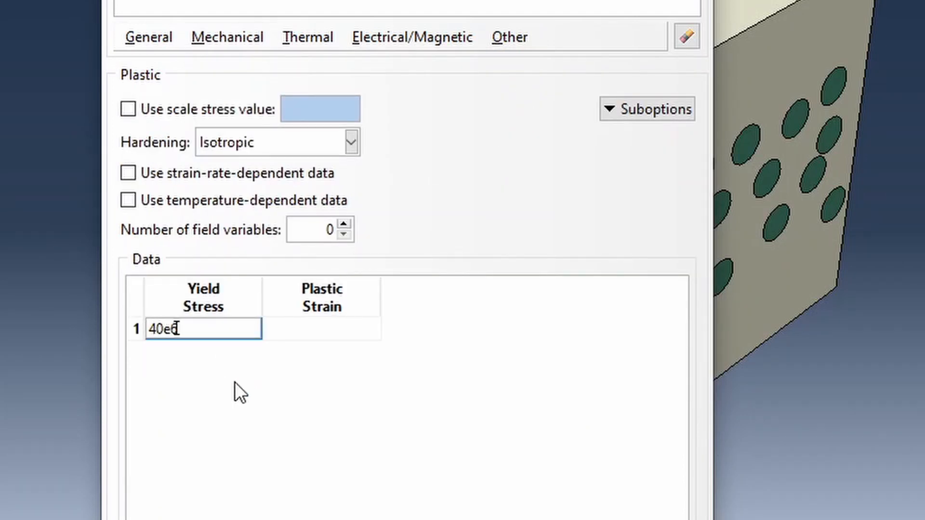
key("Tab")
type("0.0")
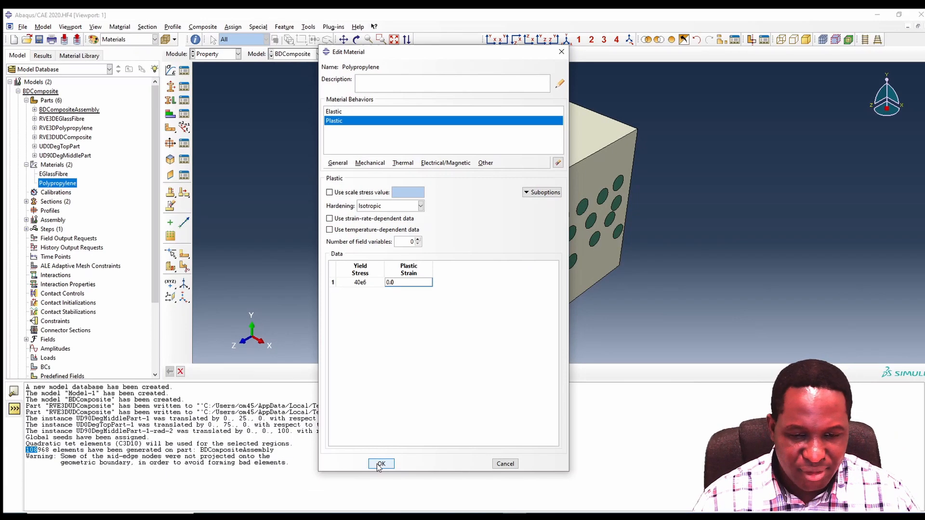
left_click(380, 464)
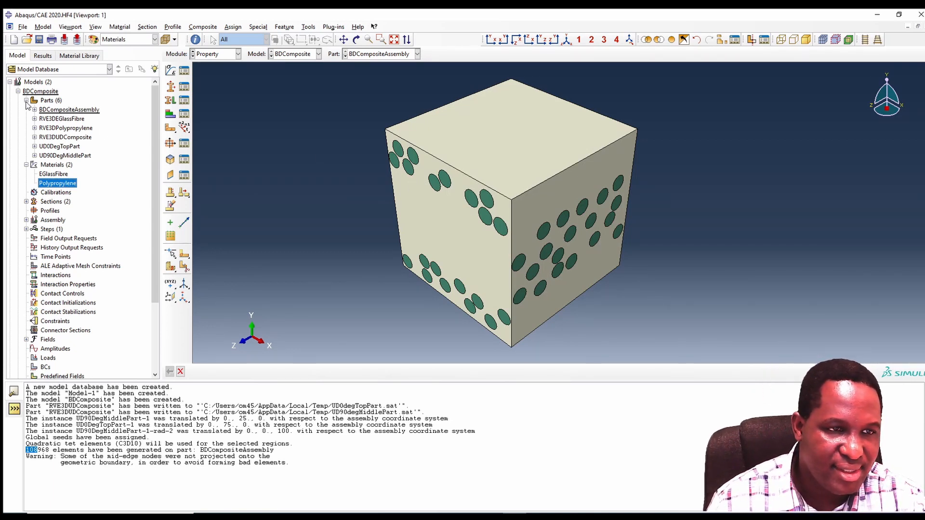
Create a Static, General analysis step named loadingStep after the Initial step with its default settings.
left_click(26, 165)
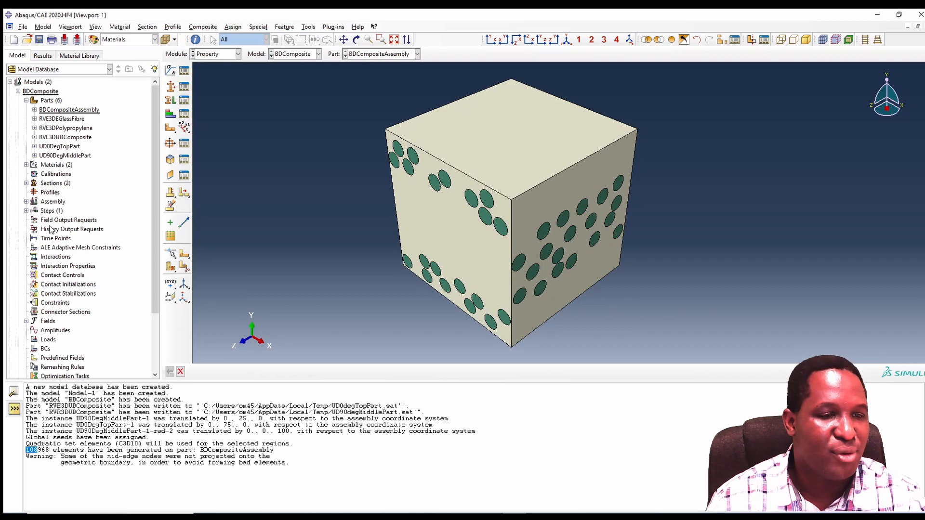
double_click(47, 211)
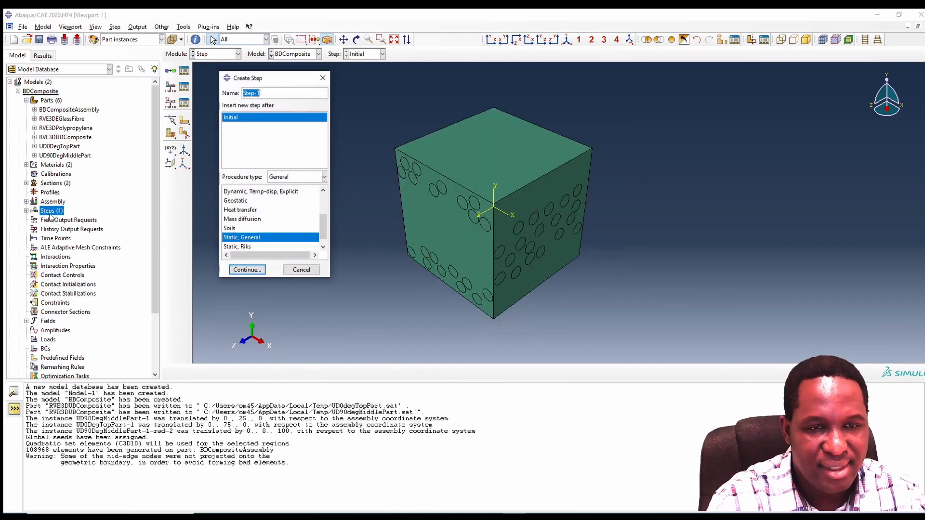
type("I")
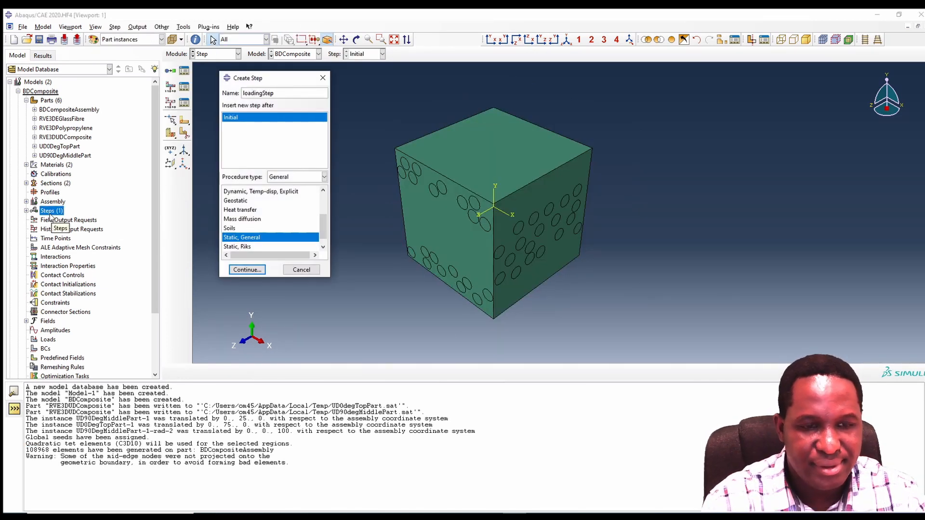
key("Return")
left_click(76, 328)
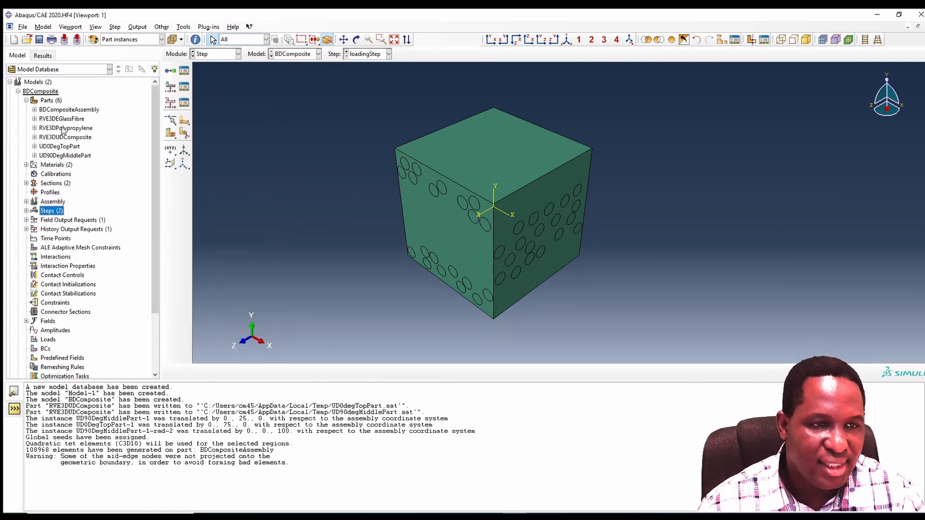
Create a node set named XFront on BDCompositeAssembly from all nodes of the positive X face, selected by angle.
left_click(34, 110)
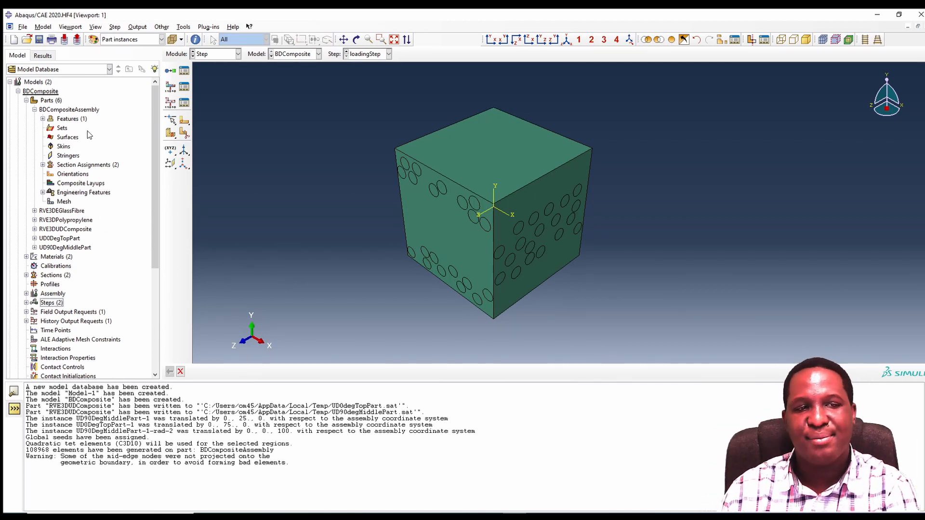
left_click(62, 128)
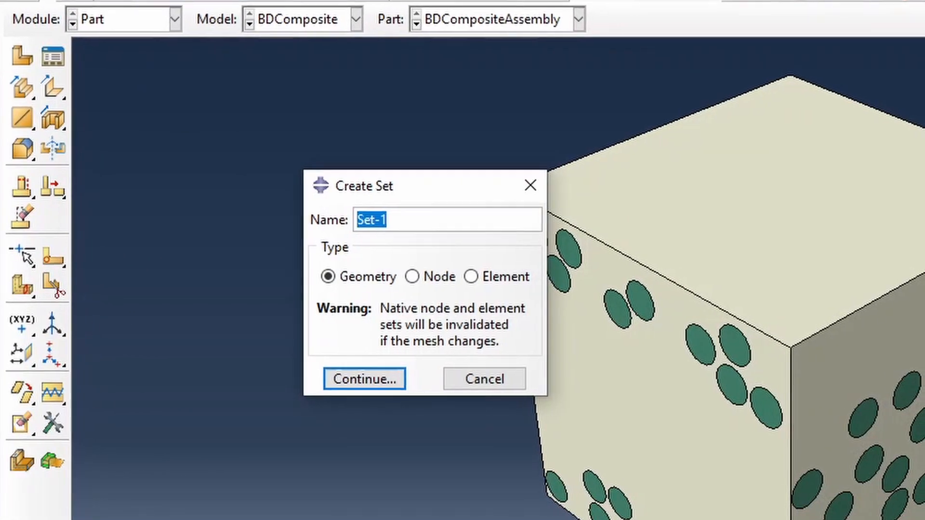
type("XFront")
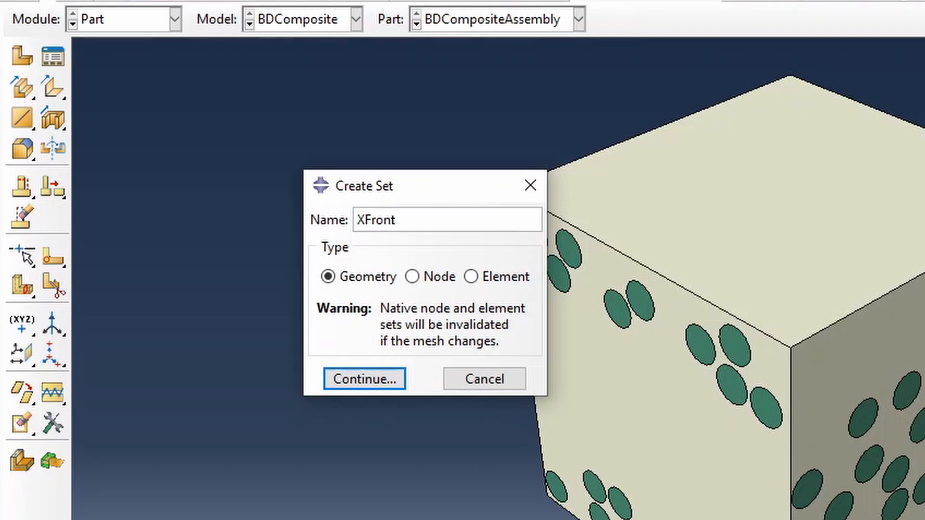
left_click(419, 277)
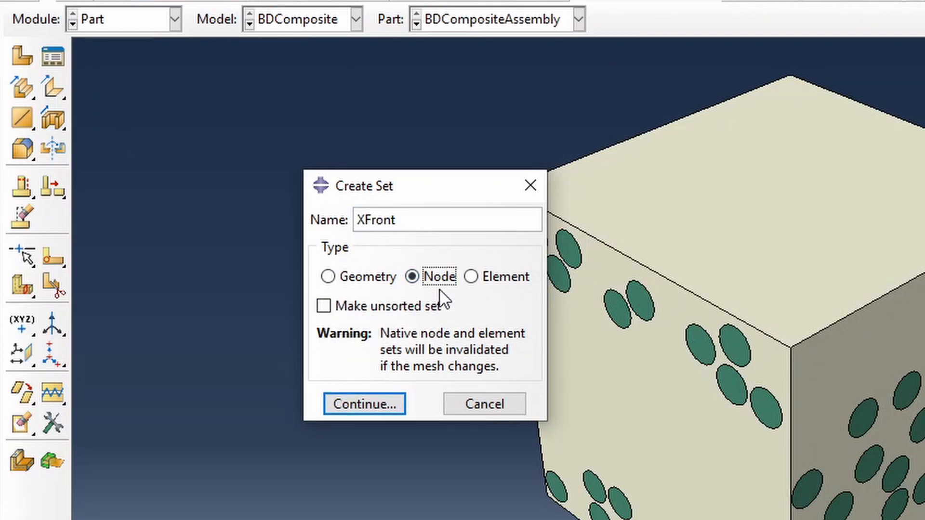
left_click(364, 404)
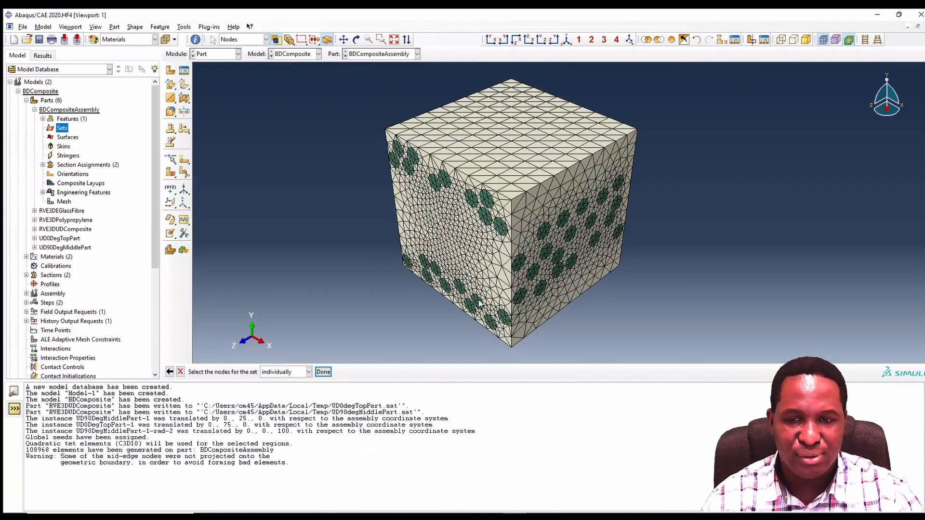
left_click(288, 372)
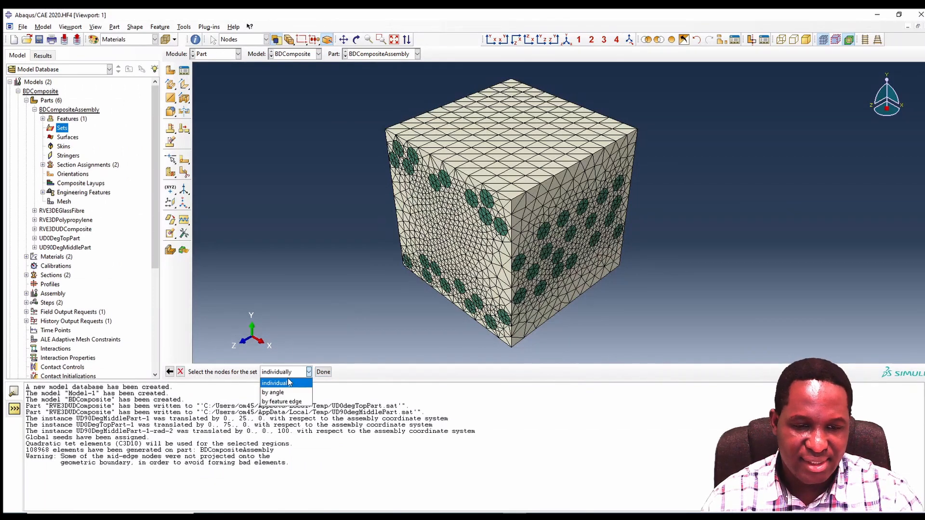
left_click(288, 388)
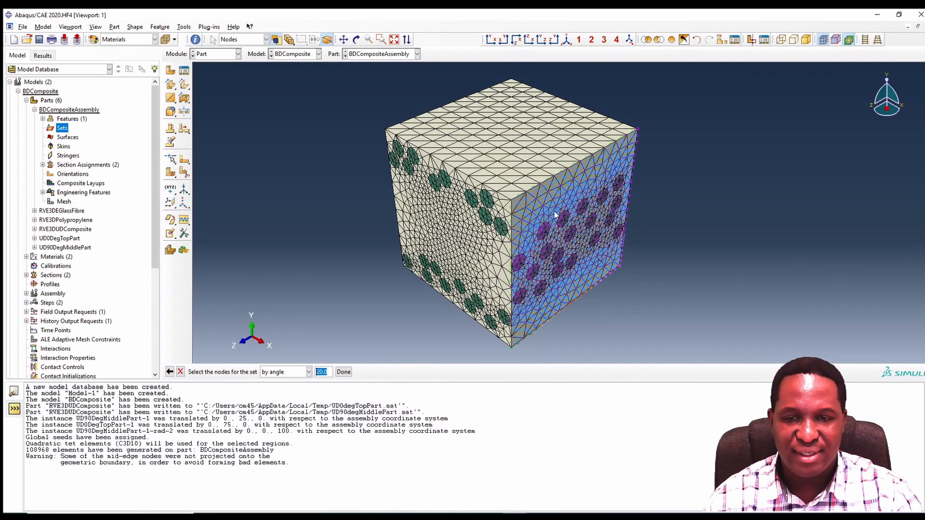
left_click(552, 249)
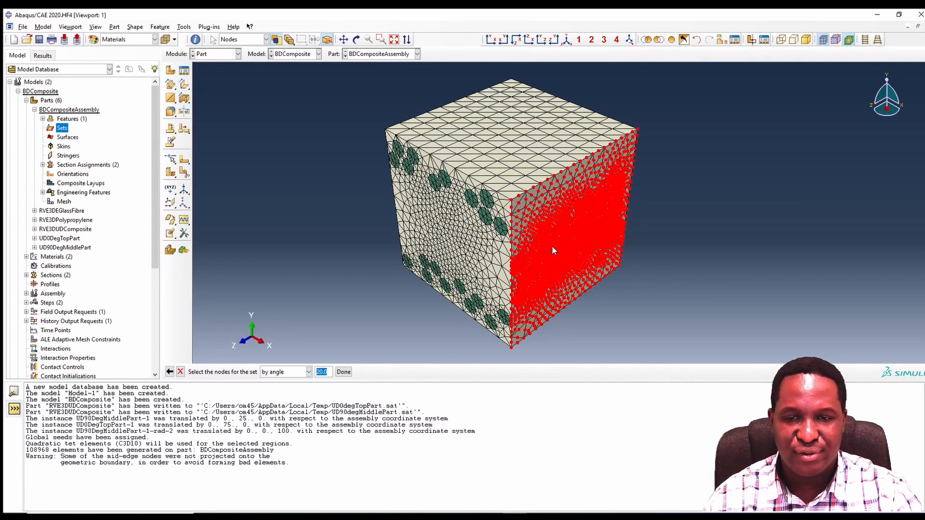
left_click(343, 372)
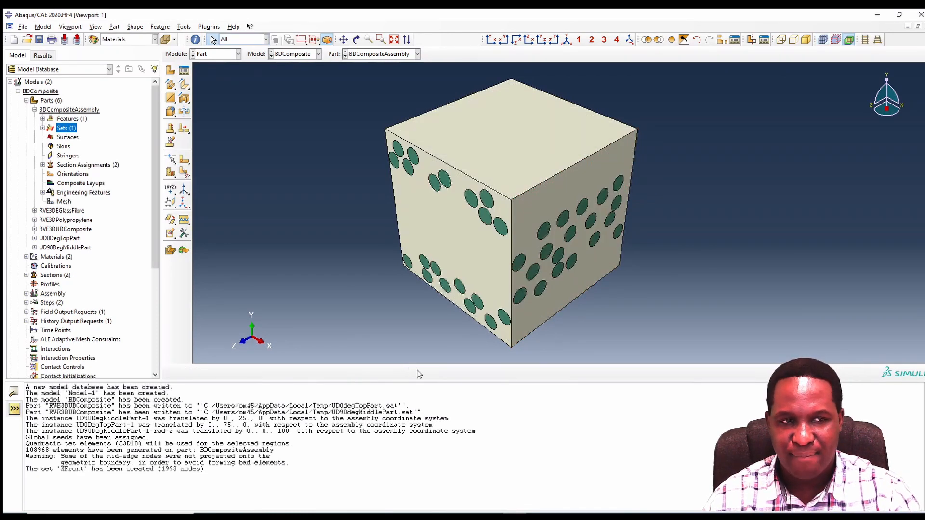
Create a node set named ZFront on BDCompositeAssembly from all nodes of the positive Z face, and start another set.
double_click(62, 129)
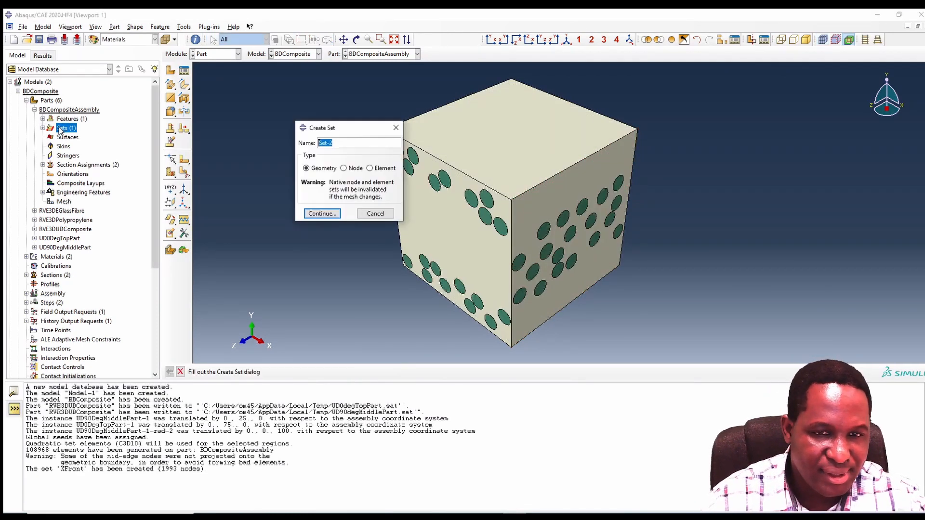
type("ZFront")
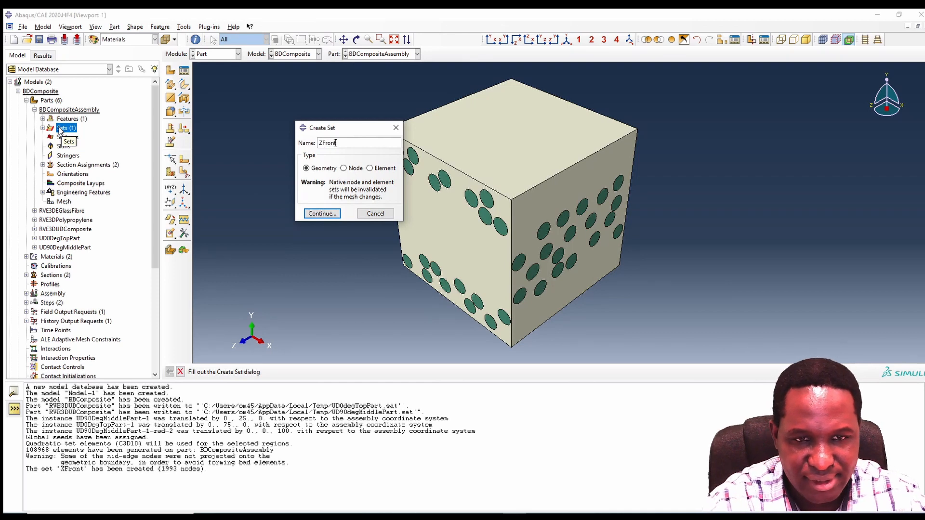
left_click(350, 169)
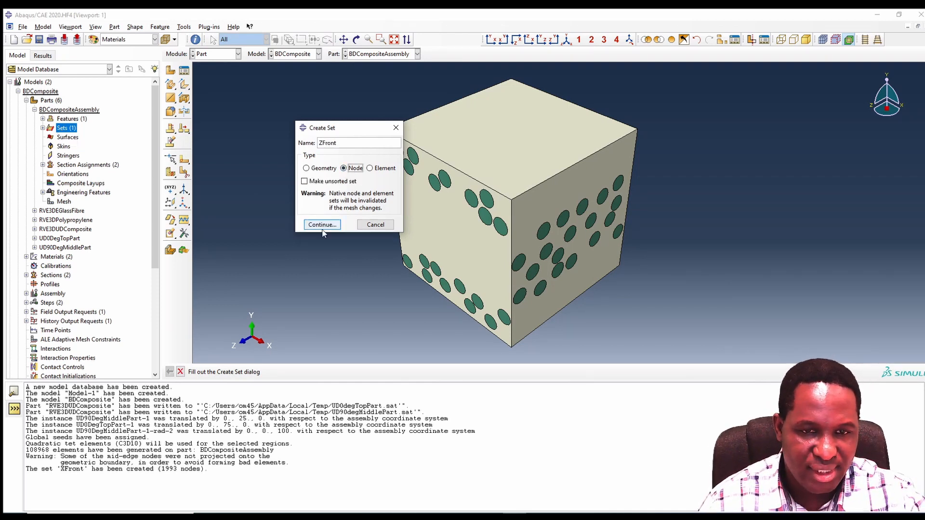
left_click(322, 225)
left_click(430, 240)
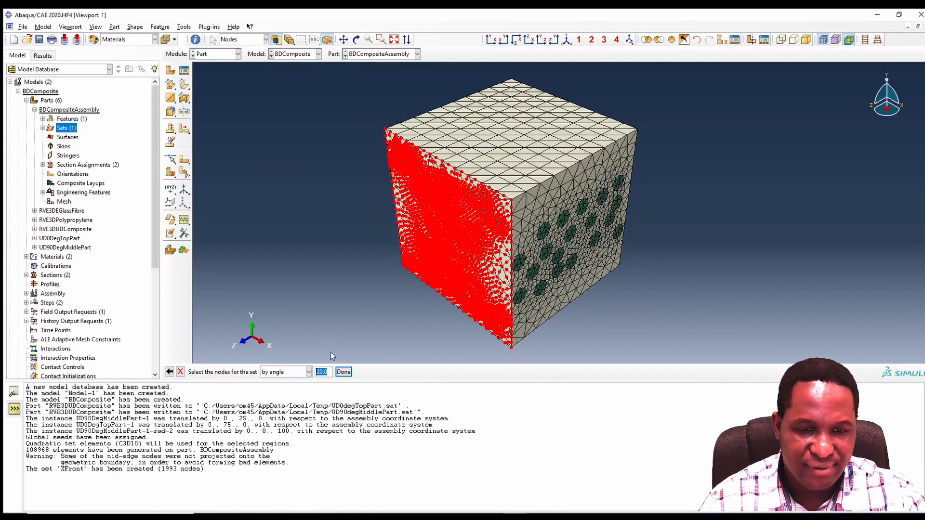
left_click(343, 372)
double_click(72, 129)
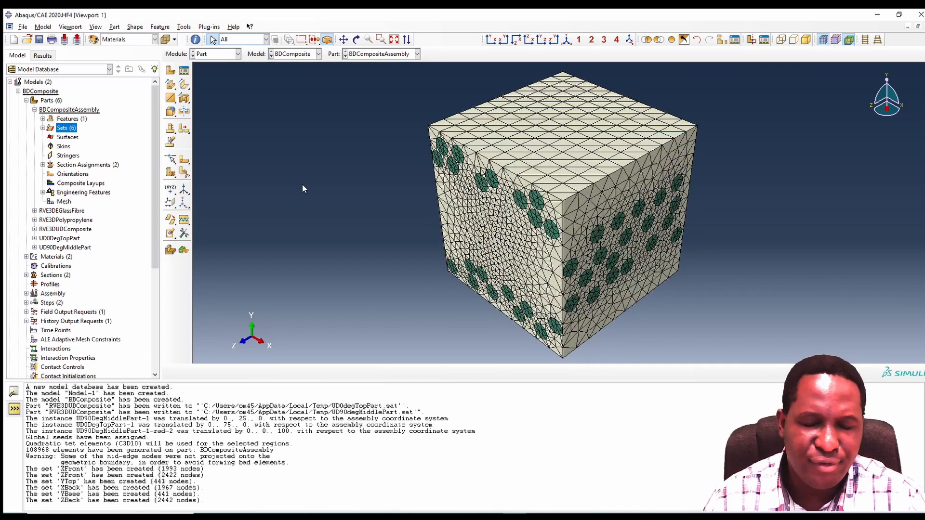
Check which face nodes each BDCompositeAssembly set contains by highlighting XBack, XFront, YBase, YTop, ZBack and ZFront in turn.
left_click(42, 128)
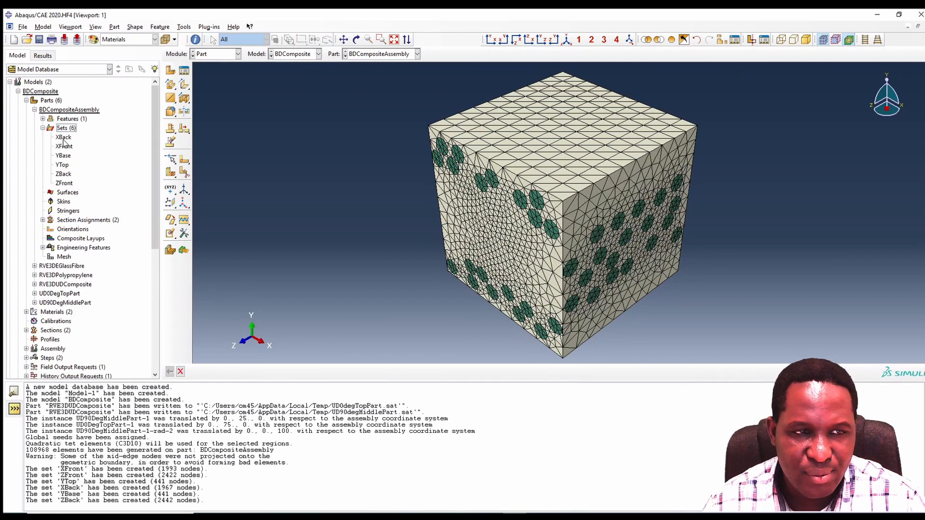
left_click(63, 138)
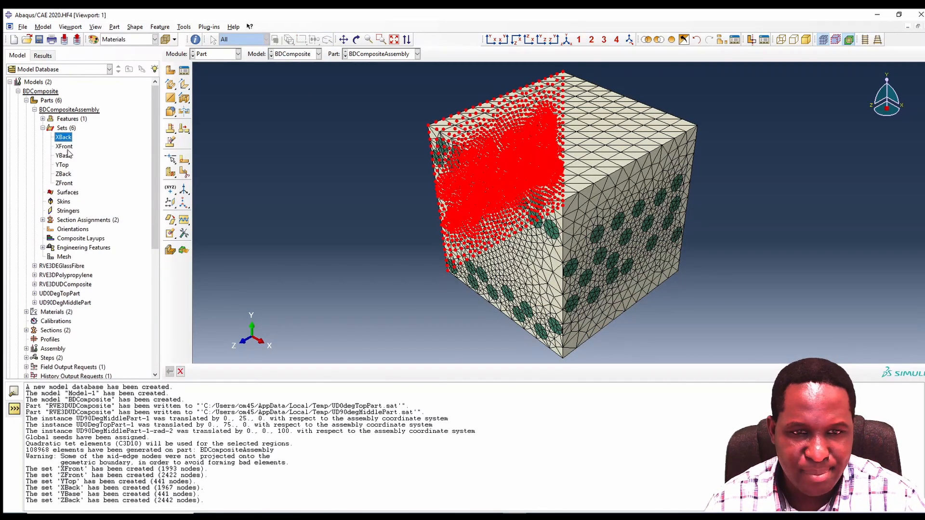
left_click(68, 150)
left_click(68, 157)
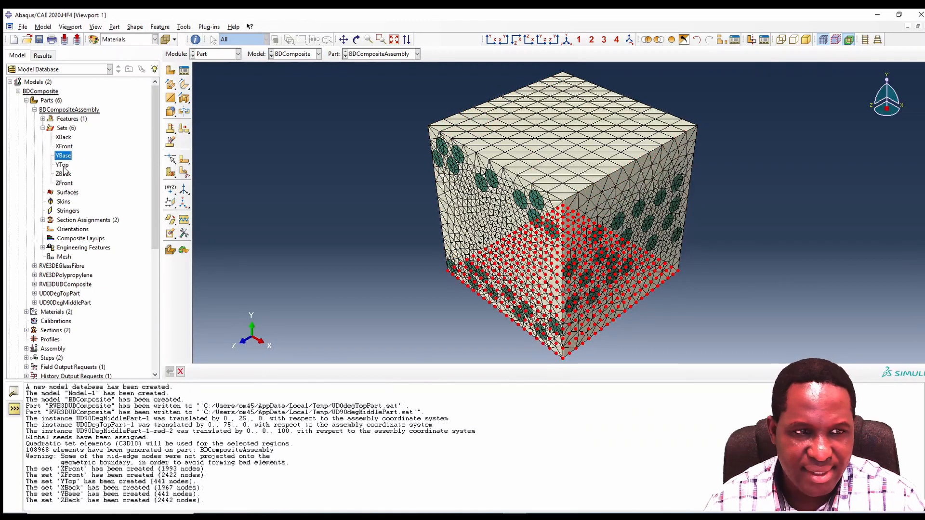
left_click(63, 166)
left_click(63, 174)
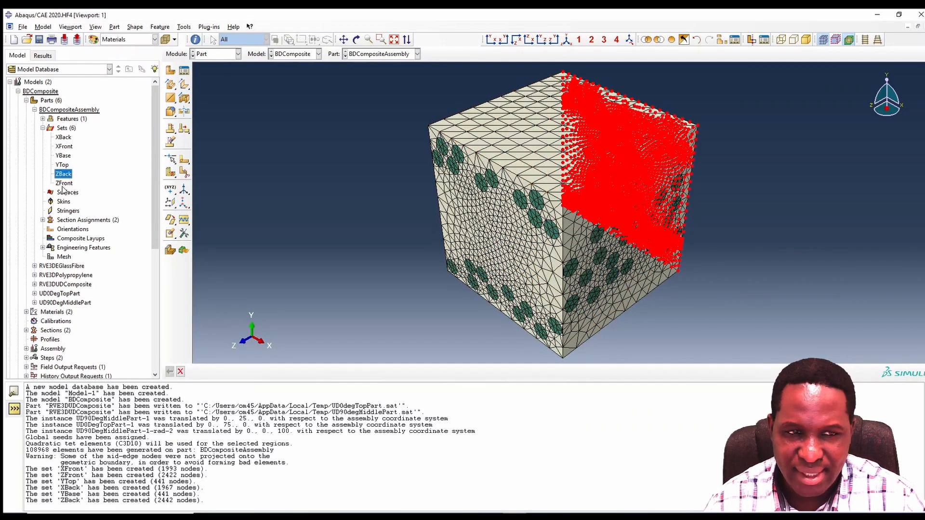
left_click(64, 183)
left_click(97, 181)
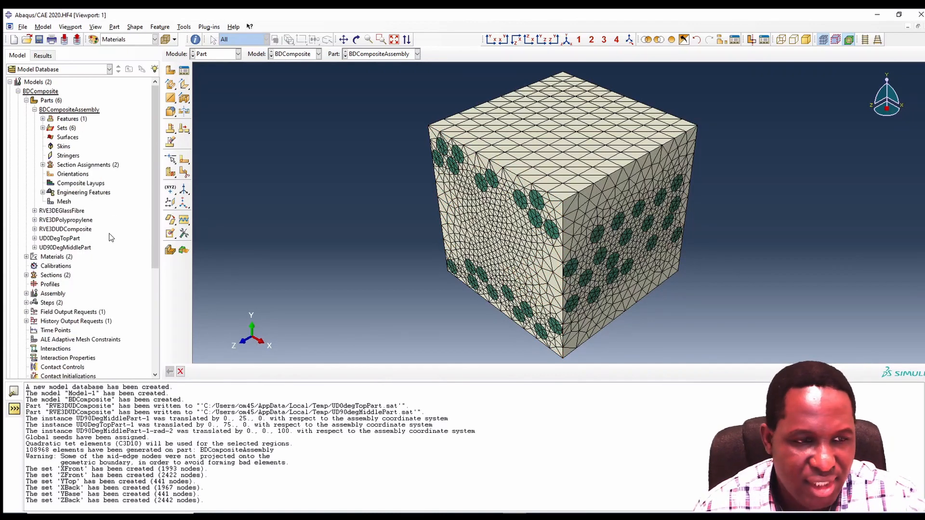
Query the coordinates of the cube's lowest front corner vertex, where the positive X and positive Z faces meet.
scroll(109, 235, "down", 3)
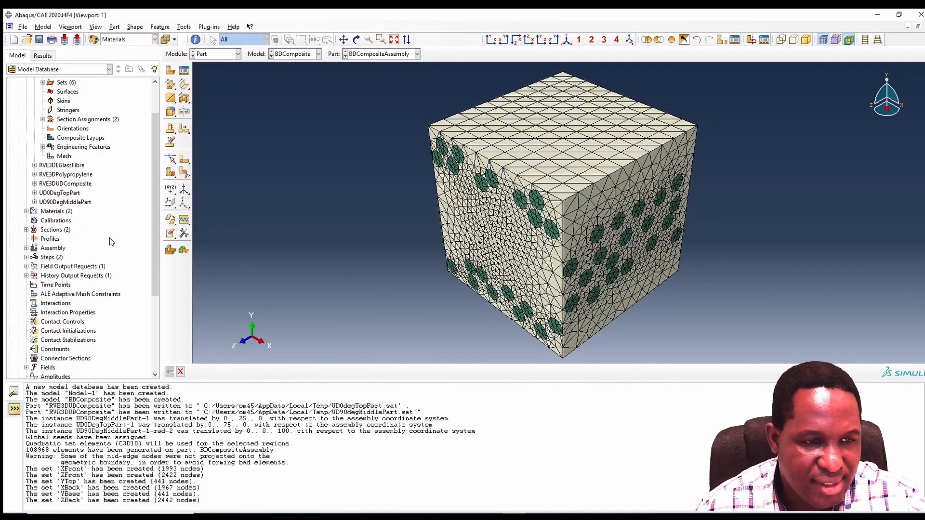
left_click(26, 211)
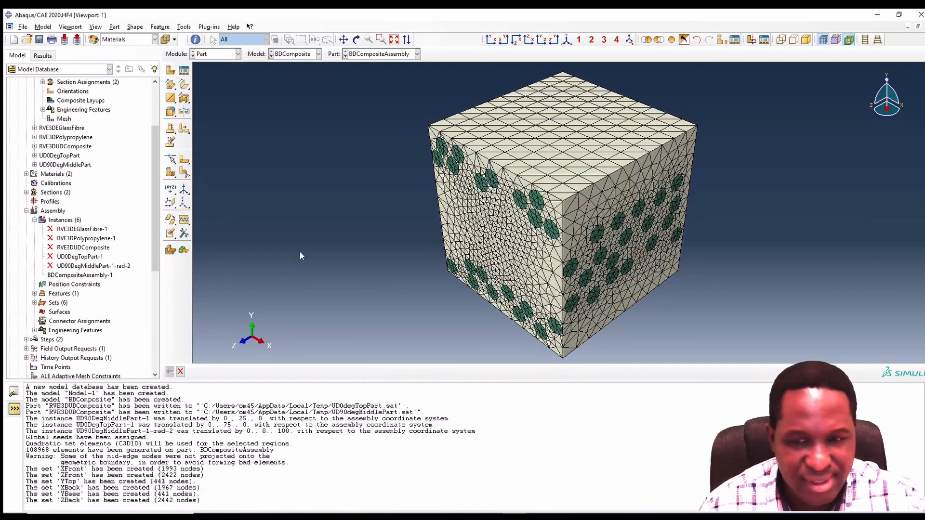
scroll(309, 241, "up", 2)
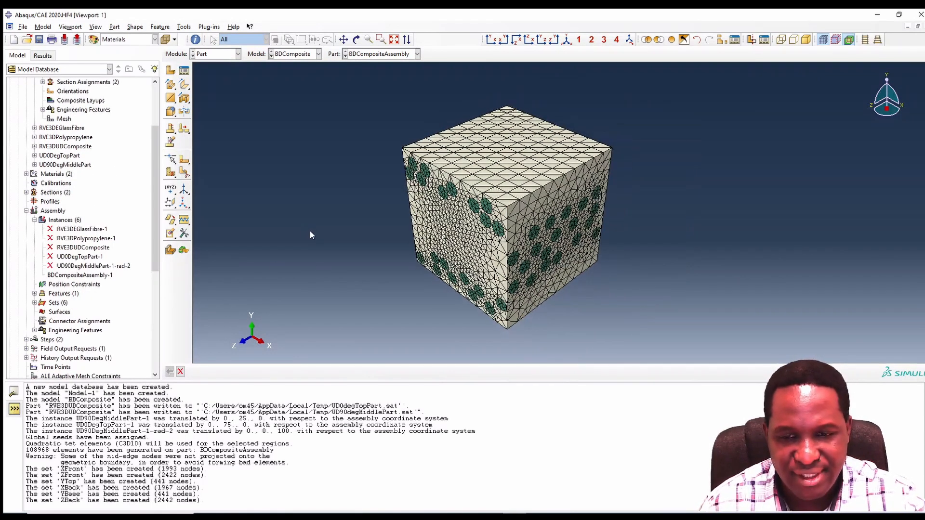
left_click(196, 40)
left_click(41, 103)
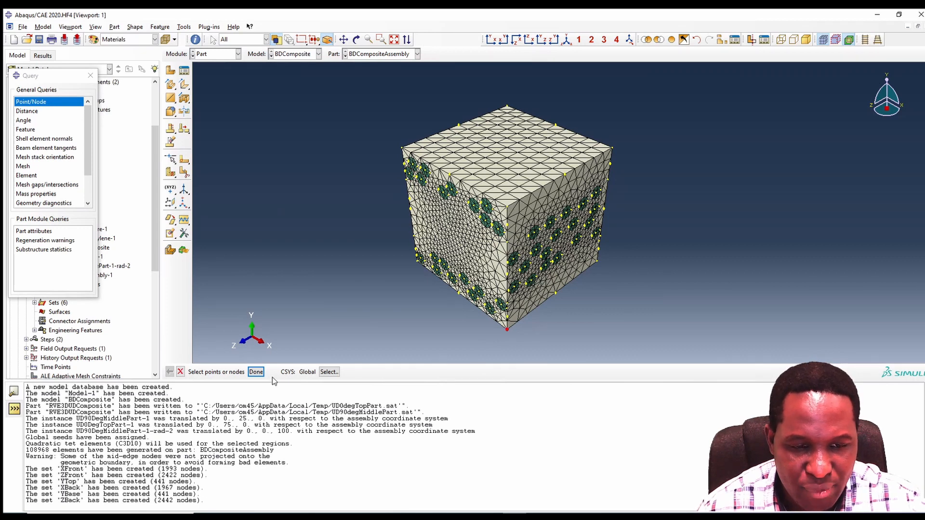
left_click(256, 372)
left_click_drag(169, 507, 128, 507)
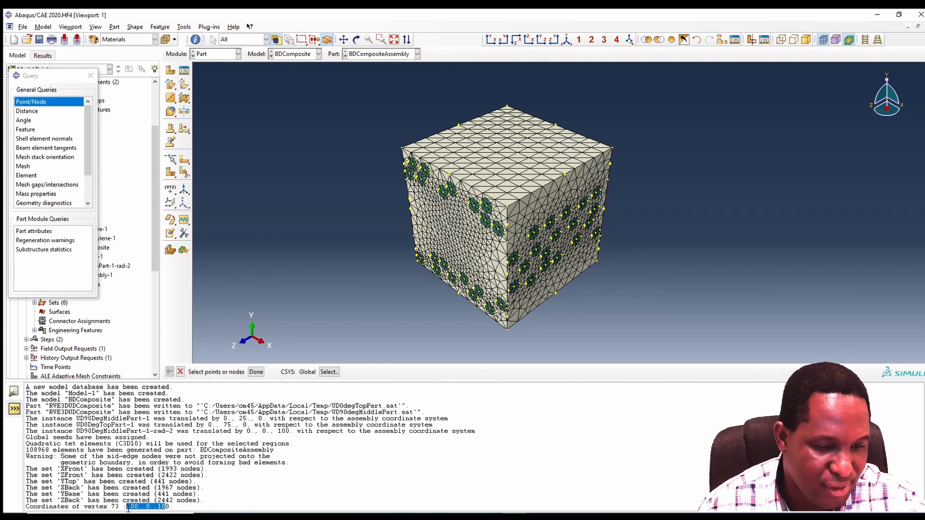
left_click(90, 75)
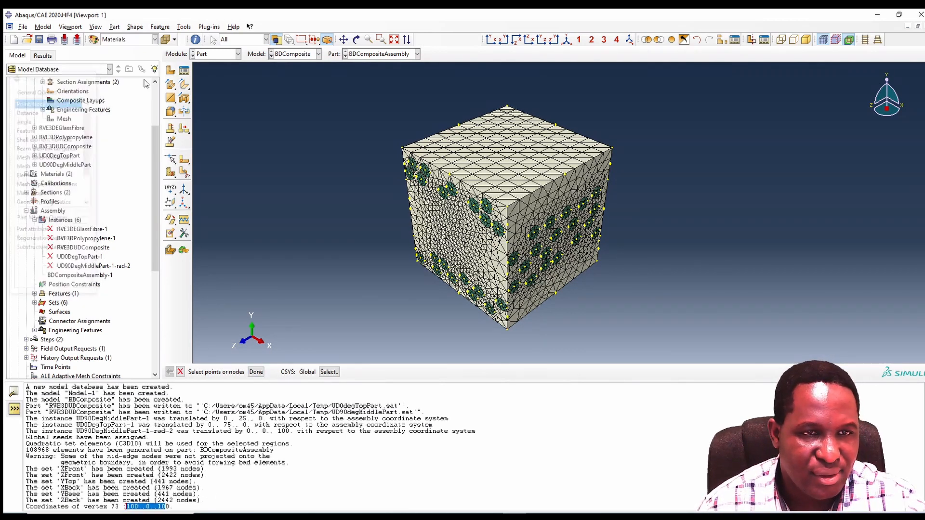
Create a reference point on BDCompositeAssembly at coordinates 120,0,100.
left_click(184, 27)
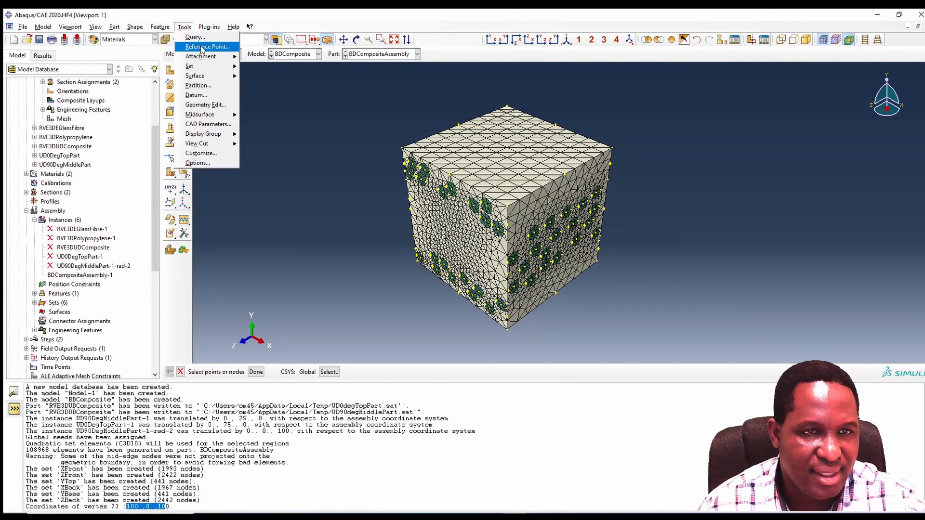
left_click(194, 37)
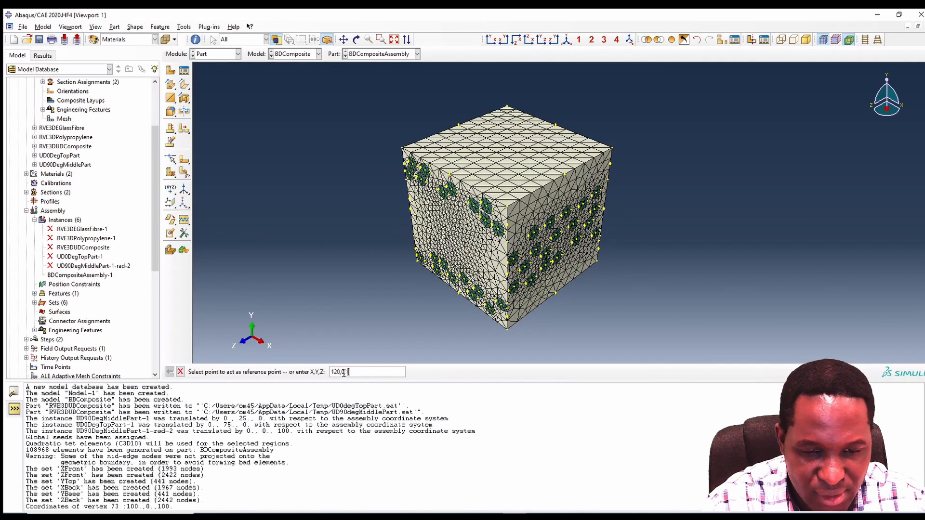
type("120,0,100")
key("Return")
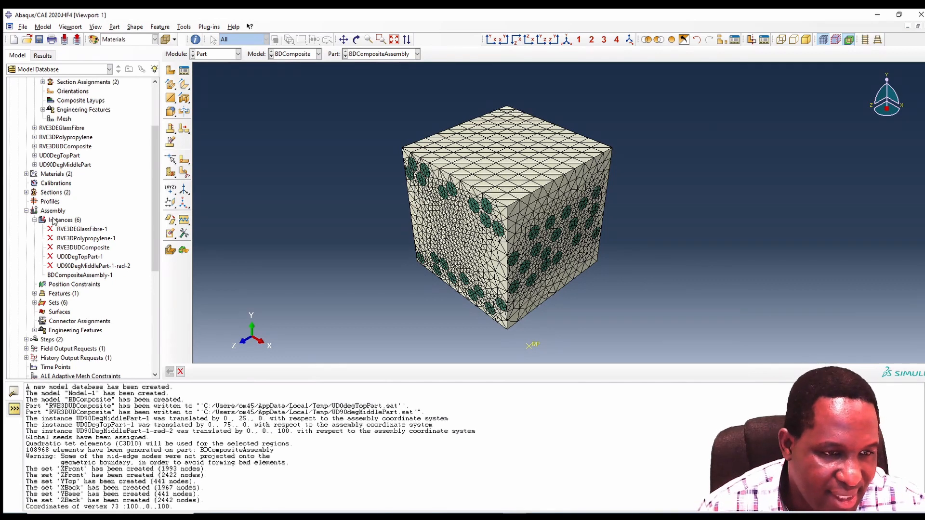
Create an assembly-level geometry set named RPSet containing the reference point.
double_click(54, 304)
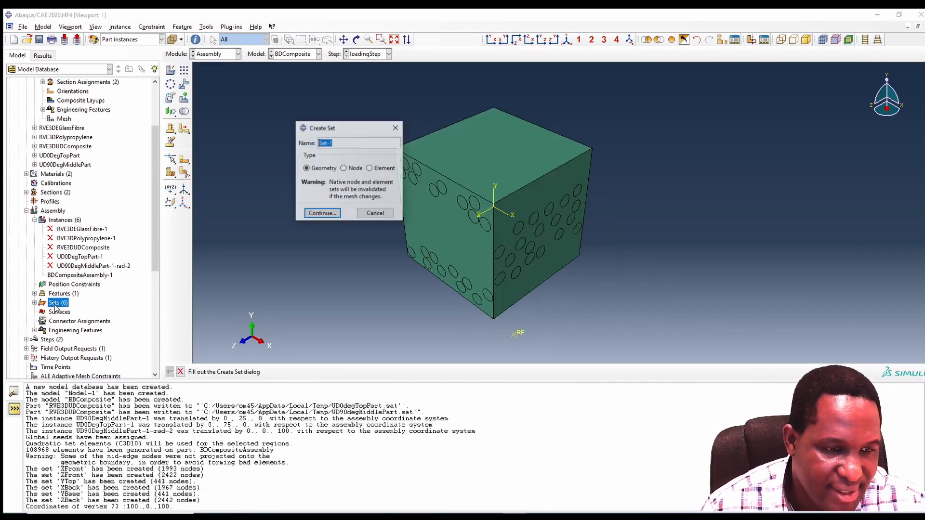
type("RP")
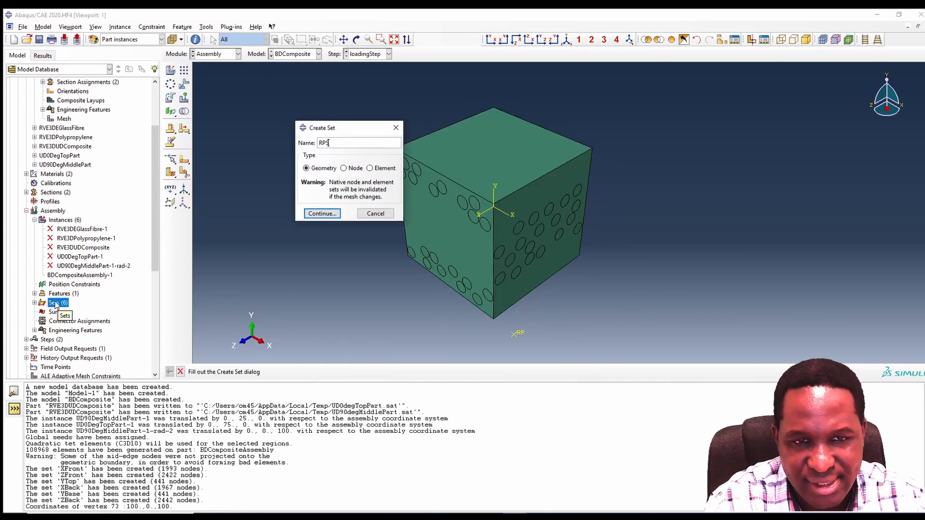
left_click(322, 213)
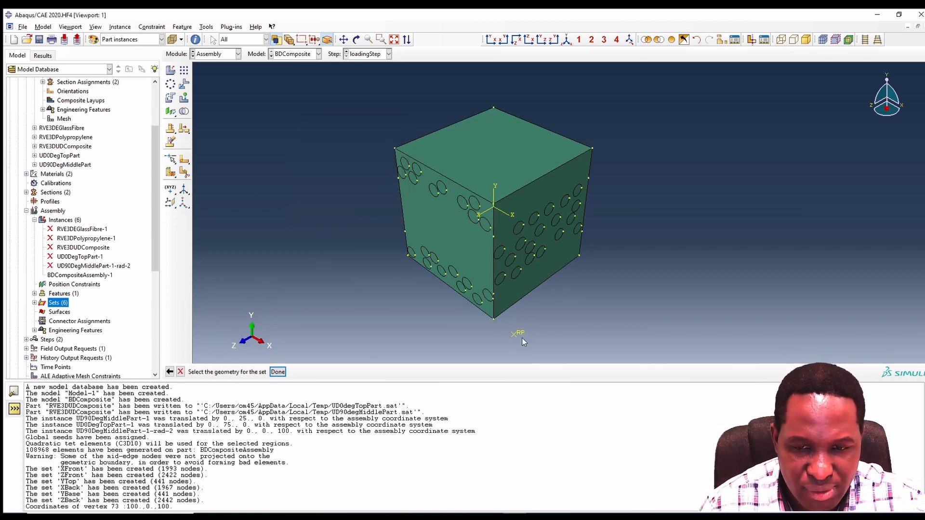
left_click(278, 371)
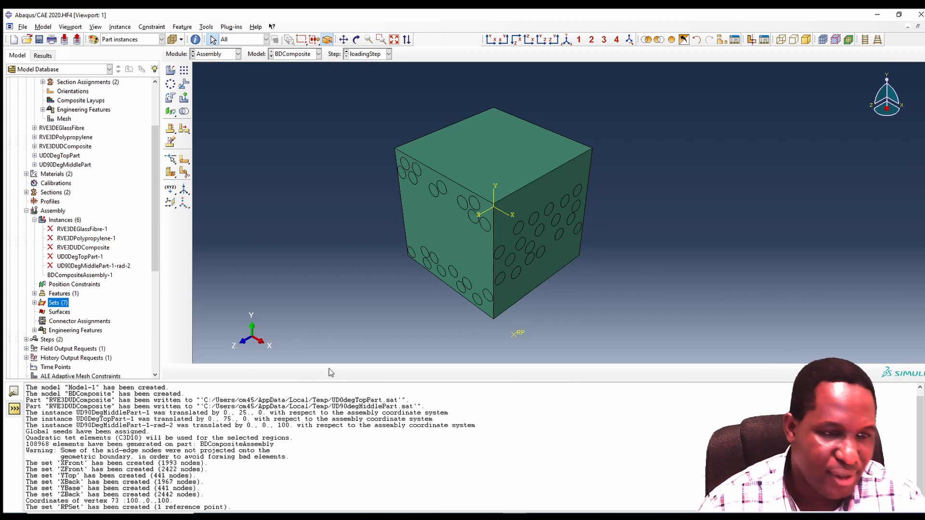
Start a mechanical Displacement/Rotation boundary condition named XBackR in the Initial step.
left_click(35, 219)
left_click(26, 211)
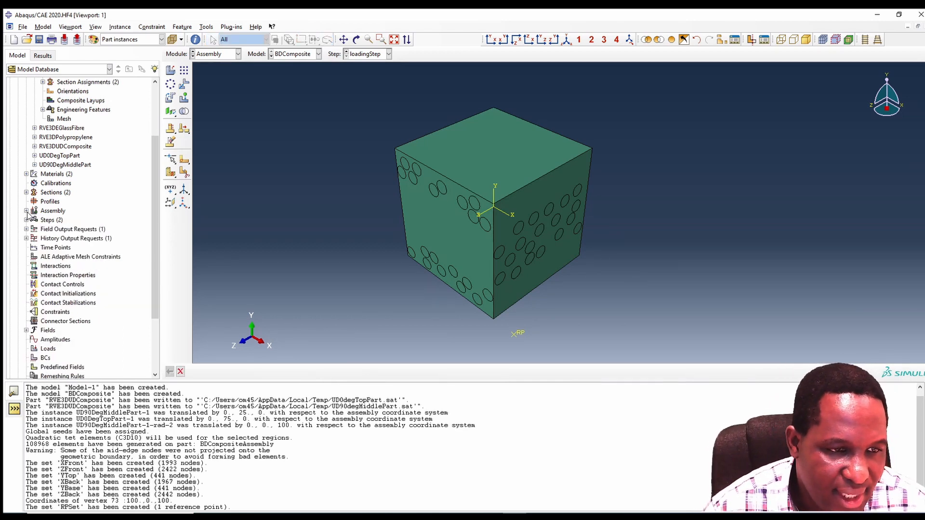
scroll(37, 135, "up", 3)
scroll(37, 135, "up", 1)
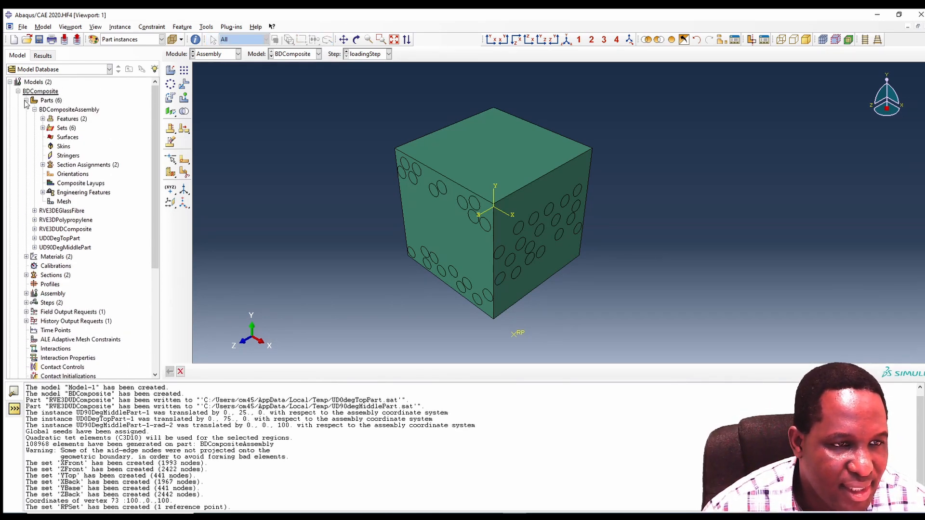
left_click(26, 101)
scroll(72, 241, "down", 1)
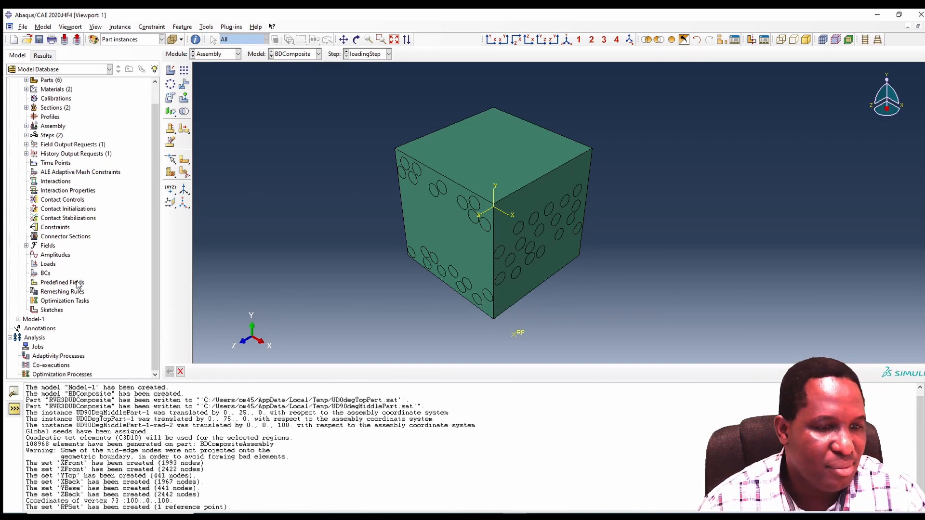
left_click(45, 275)
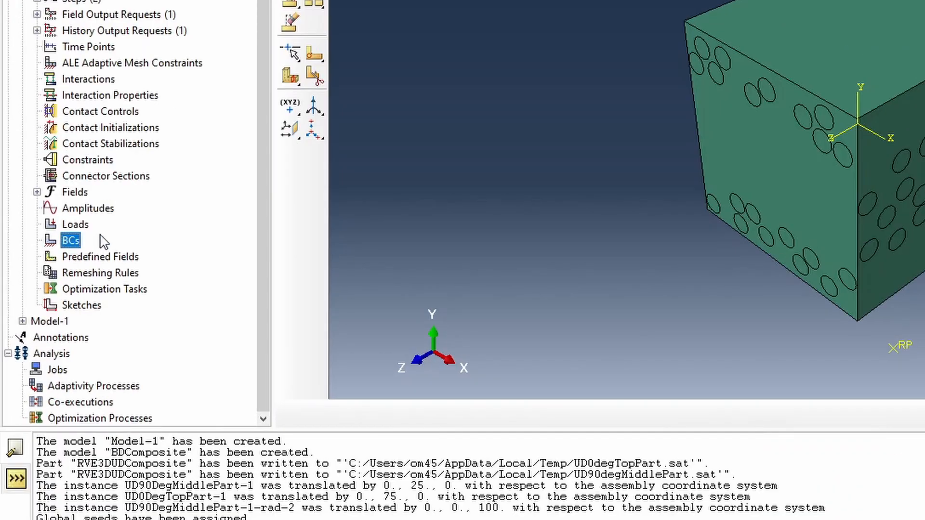
double_click(103, 242)
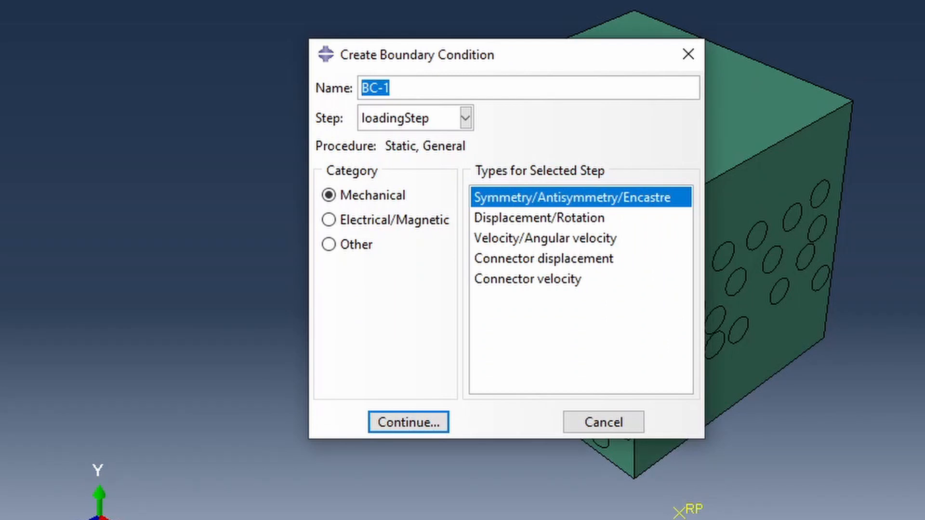
type("XBackR")
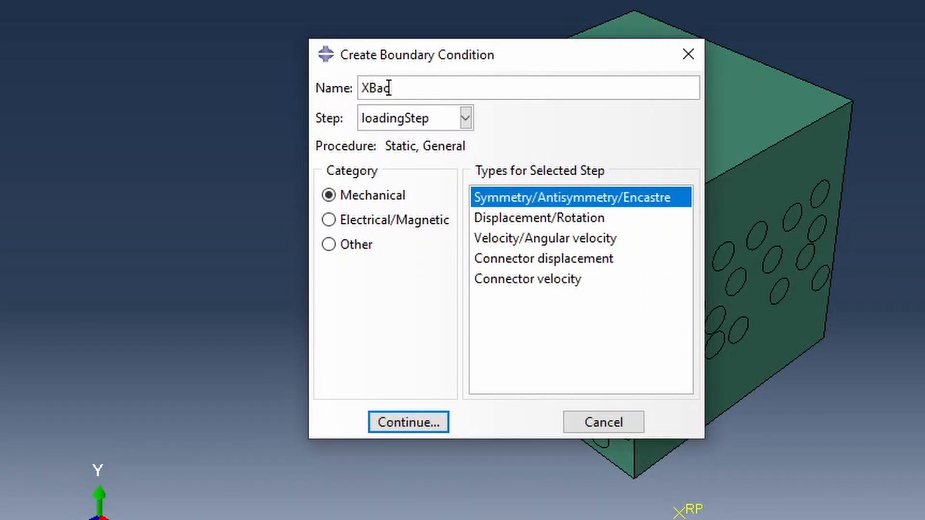
left_click(400, 121)
left_click(393, 141)
left_click(492, 218)
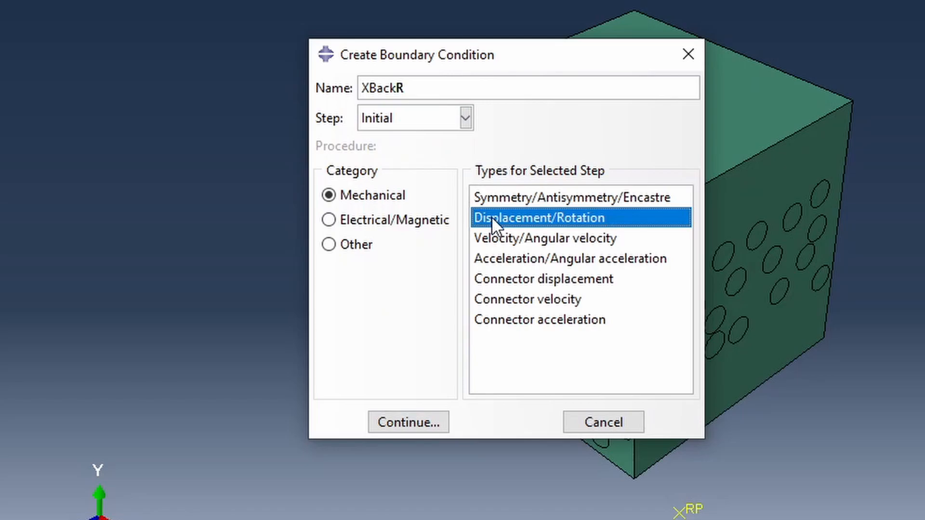
left_click(396, 430)
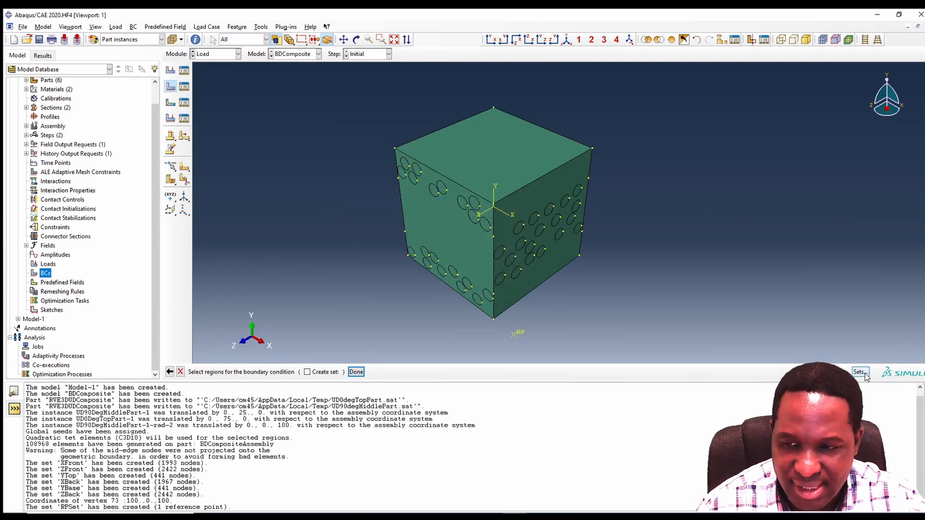
Apply XBackR to the node set BDCompositeAssembly-1.XBack with selections highlighted in the viewport, and constrain U1.
left_click(860, 372)
left_click(58, 180)
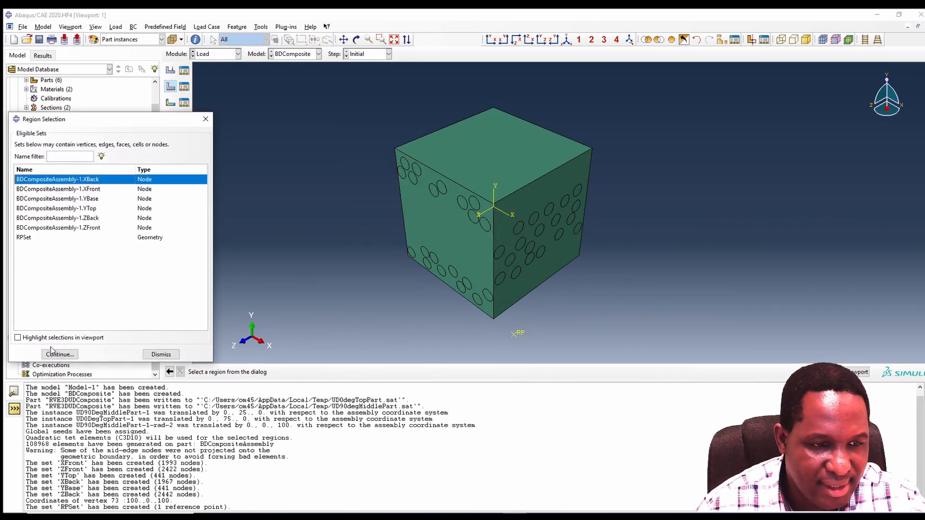
left_click(18, 338)
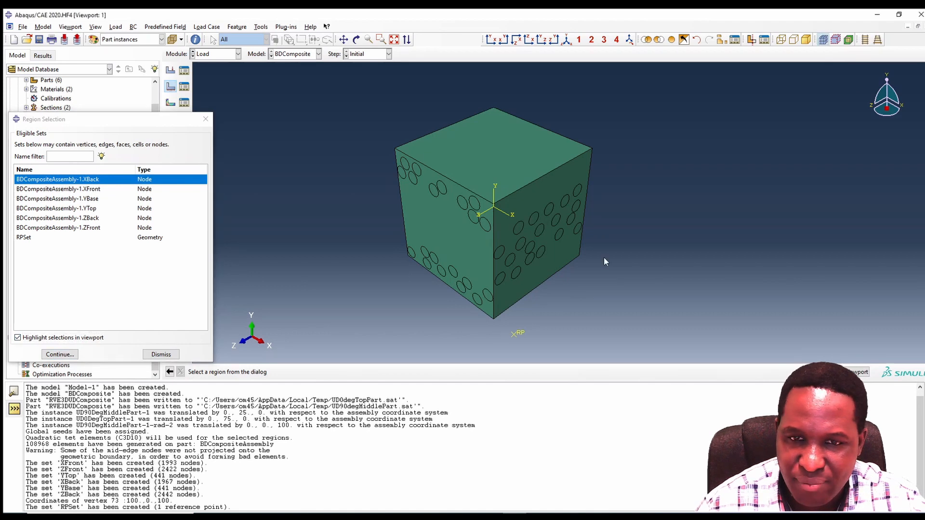
left_click(60, 354)
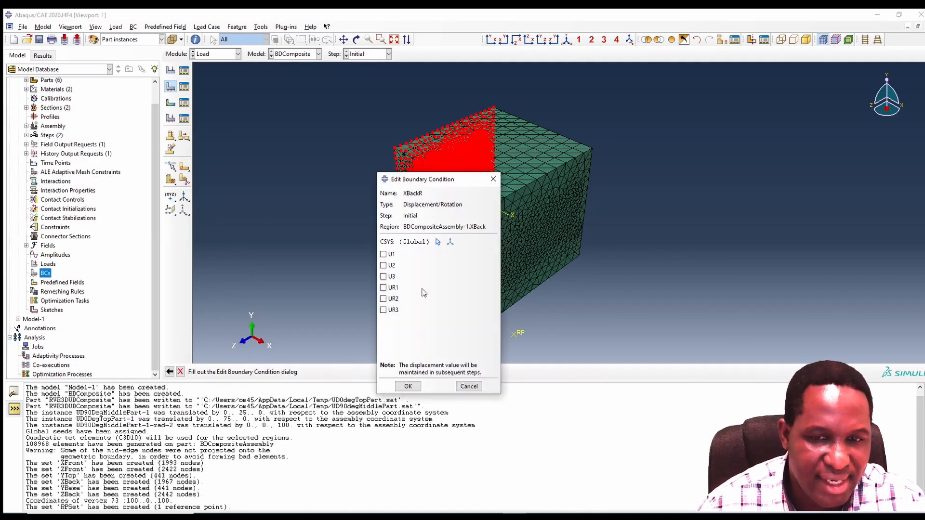
left_click(384, 254)
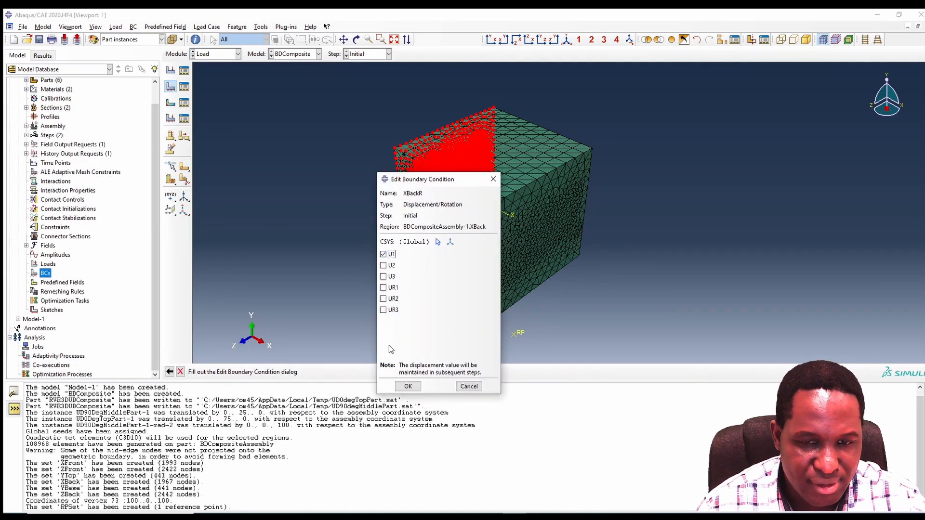
left_click(408, 386)
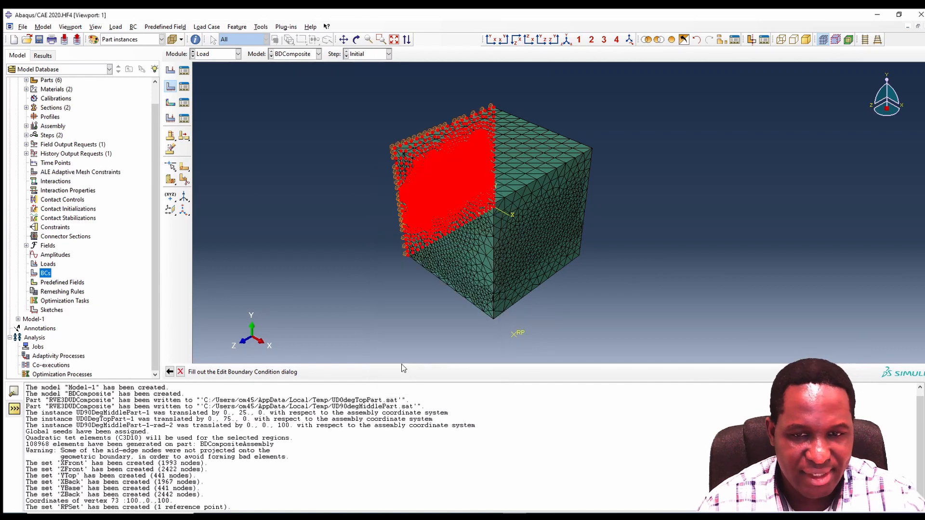
Create a Displacement/Rotation boundary condition named YBaseR in the Initial step, constraining U2 on the BDCompositeAssembly-1.YBase node set.
double_click(48, 275)
type("Y")
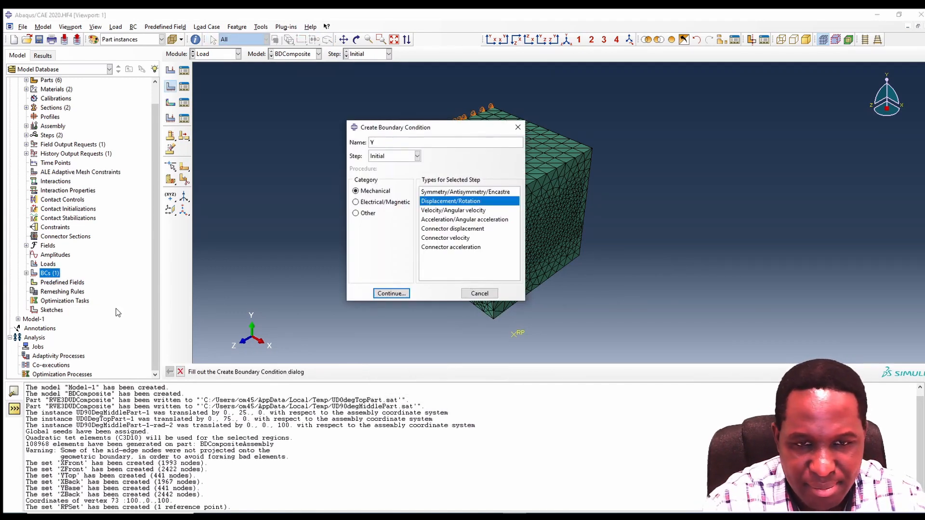
type("BaseR")
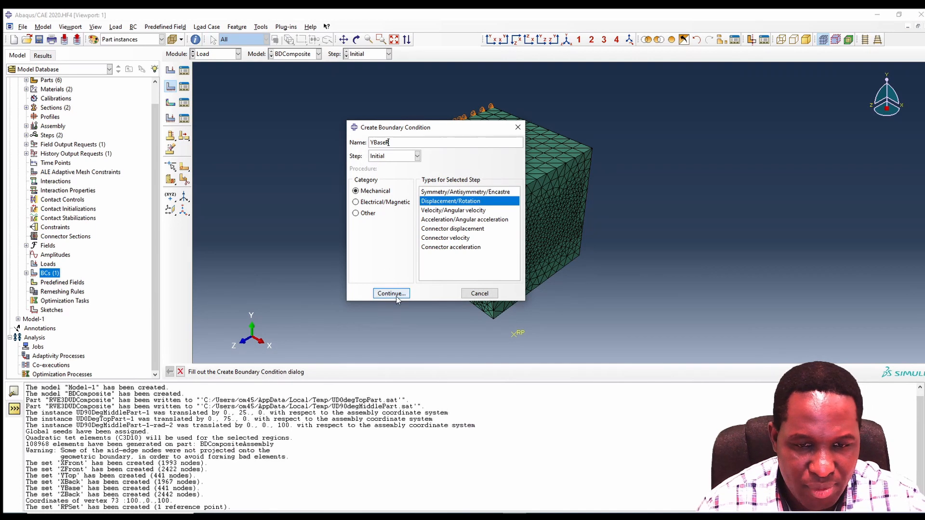
left_click(396, 296)
left_click(89, 198)
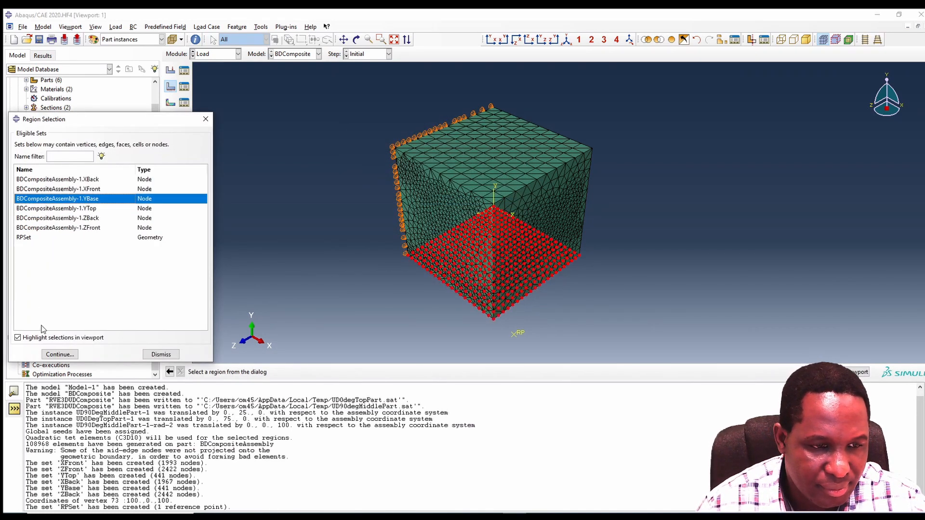
left_click(59, 355)
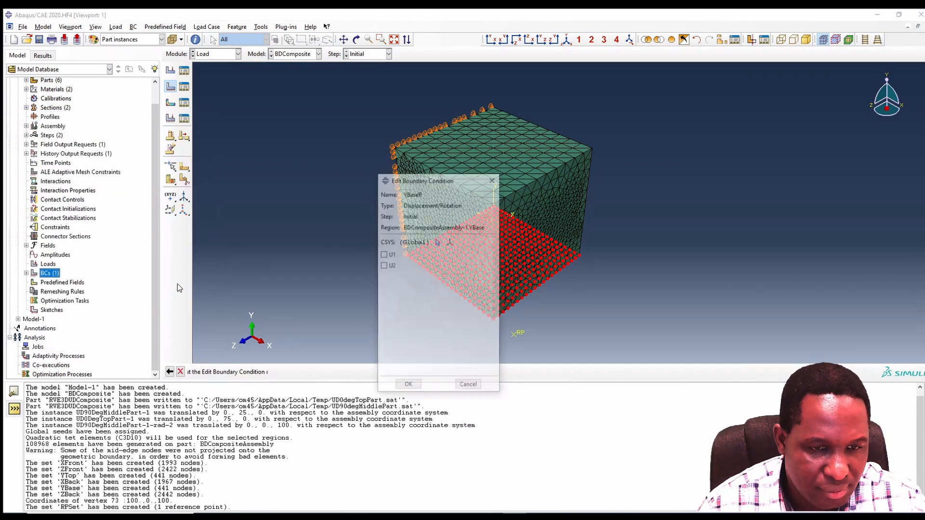
left_click(383, 267)
left_click(407, 386)
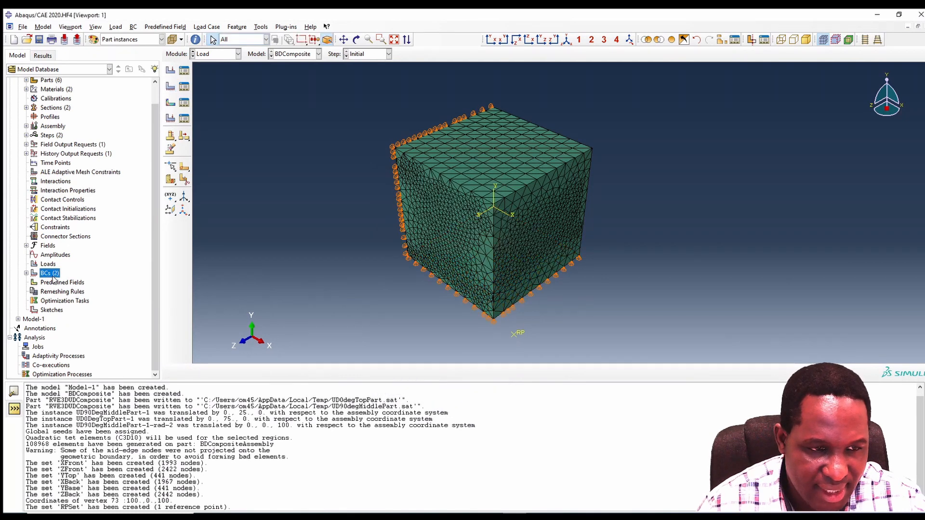
Create a Displacement/Rotation boundary condition named ZBackR in the Initial step, constraining U3 on the BDCompositeAssembly-1.ZBack node set.
double_click(52, 275)
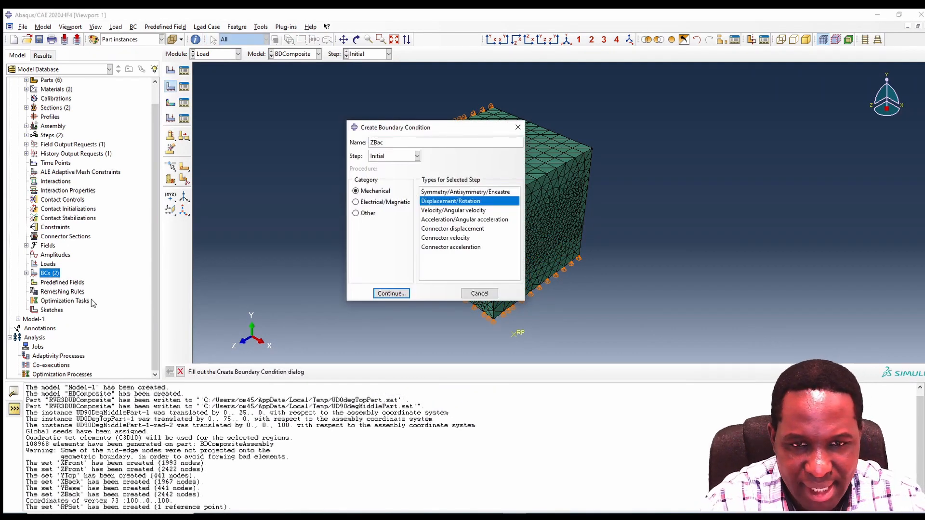
left_click(392, 294)
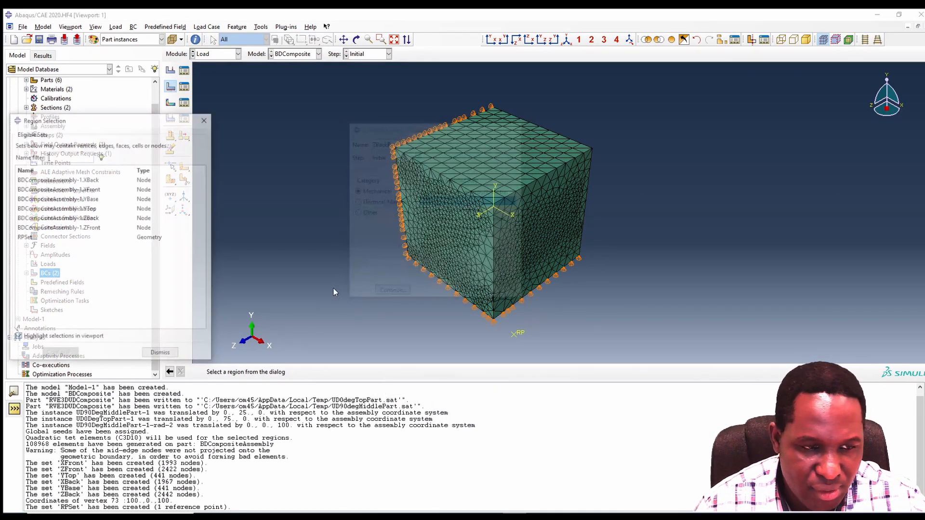
left_click(95, 220)
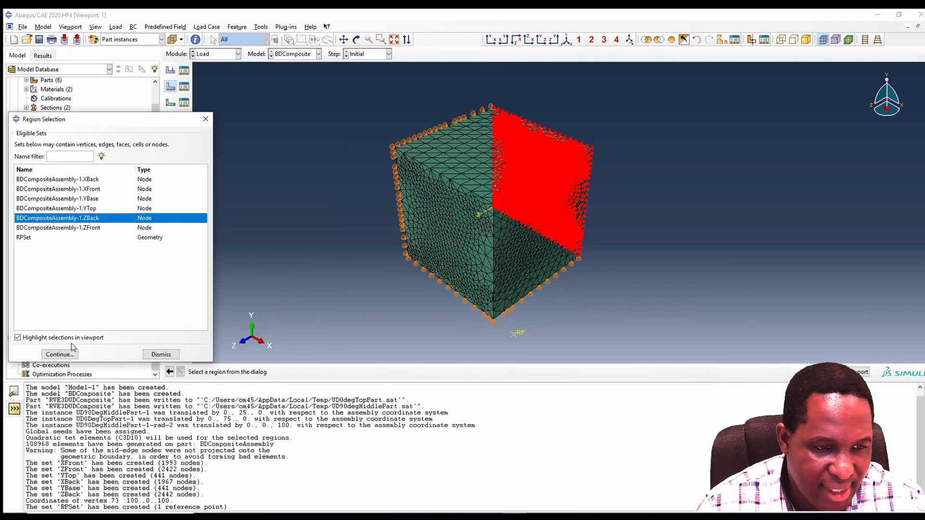
left_click(60, 354)
left_click(383, 277)
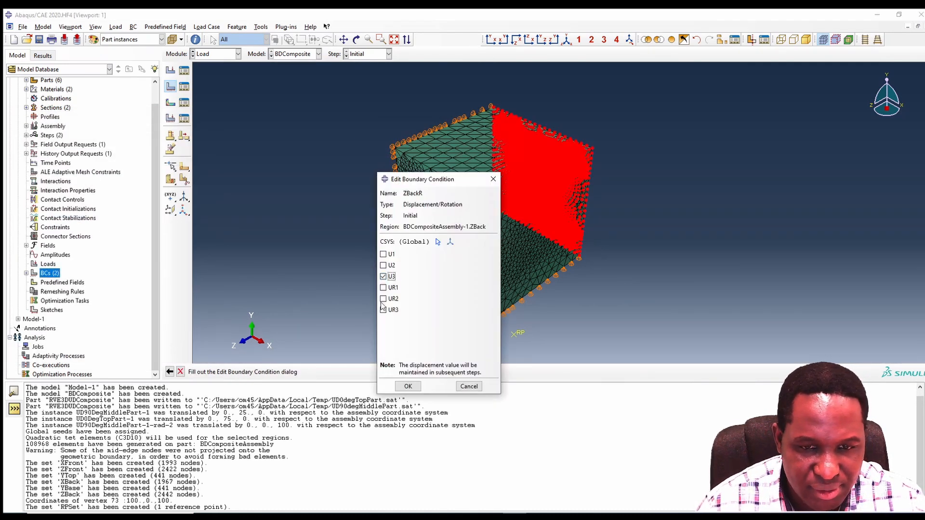
left_click(408, 387)
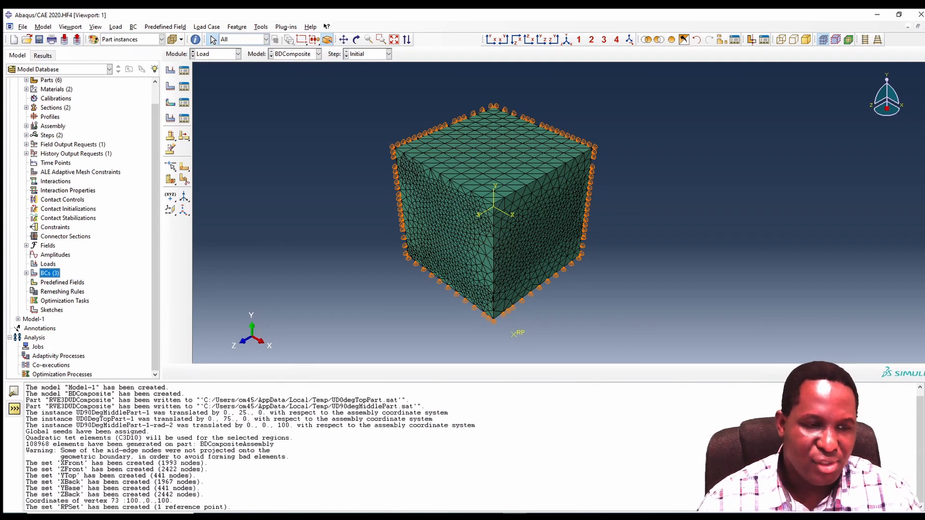
Copy the BDComposite model to a new model named BDComposite_XTension.
scroll(212, 210, "down", 3)
scroll(96, 180, "up", 1)
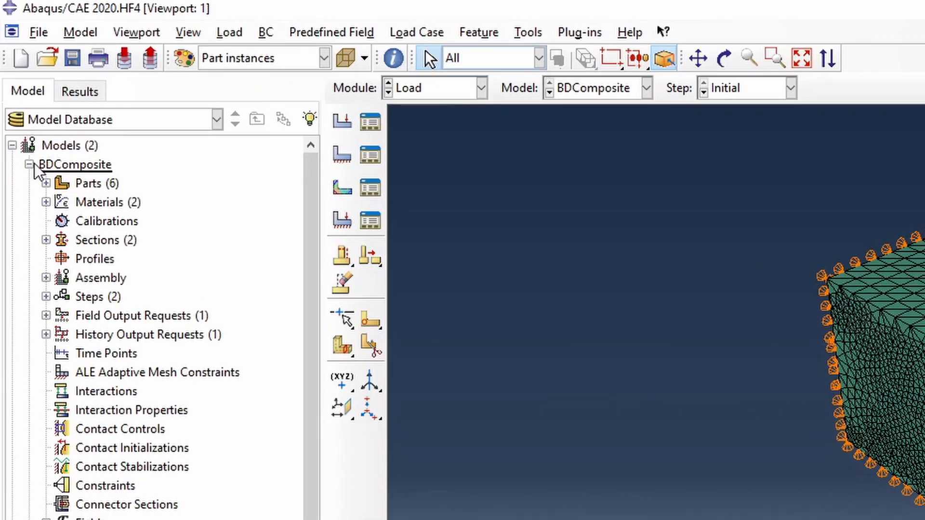
left_click(30, 164)
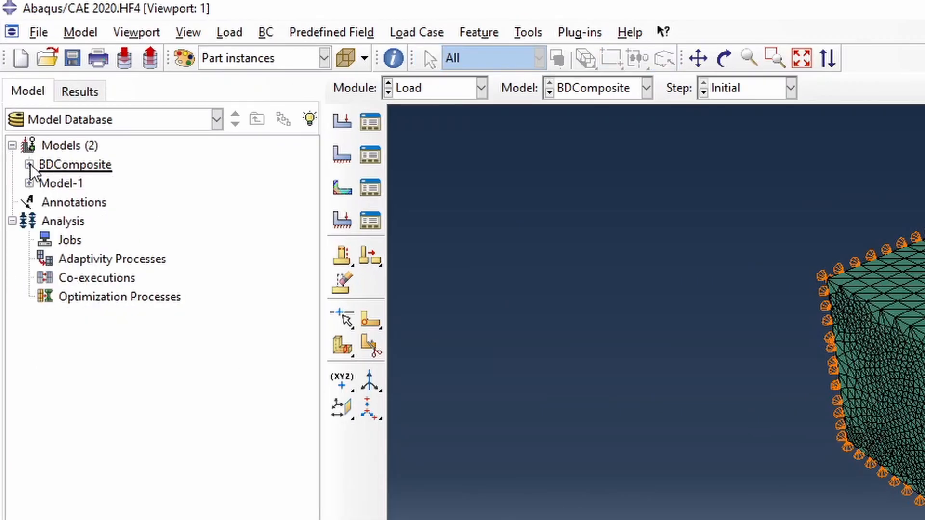
right_click(63, 167)
left_click(123, 202)
left_click(132, 214)
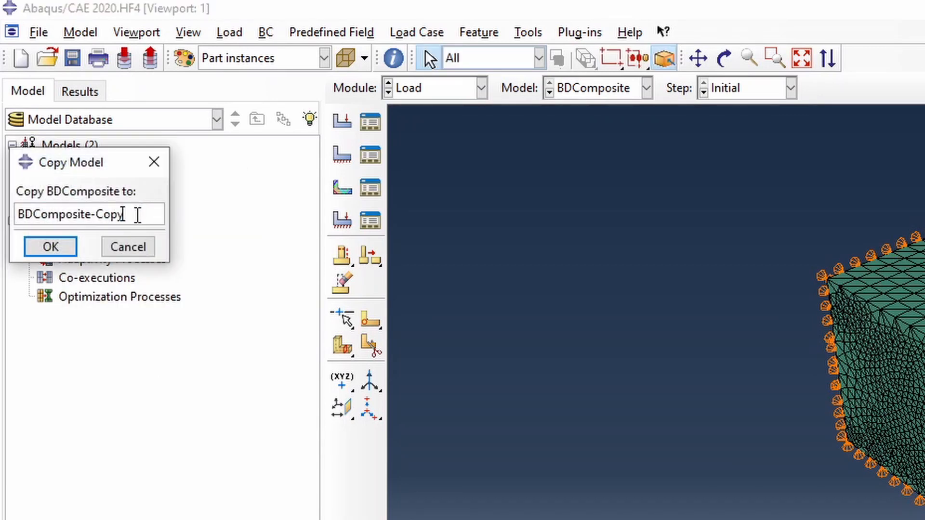
left_click_drag(132, 215, 96, 215)
key("BackSpace")
key("BackSpace")
type("_XTens")
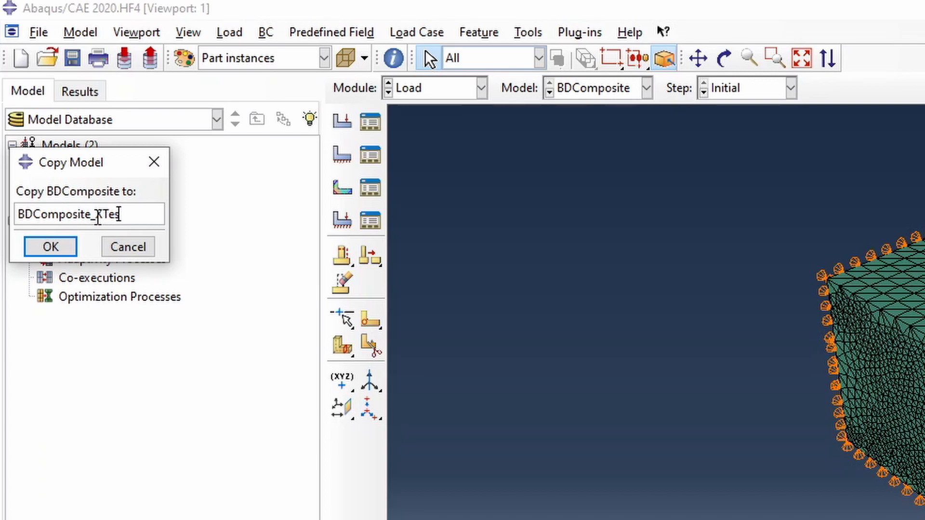
type("ion")
key("Return")
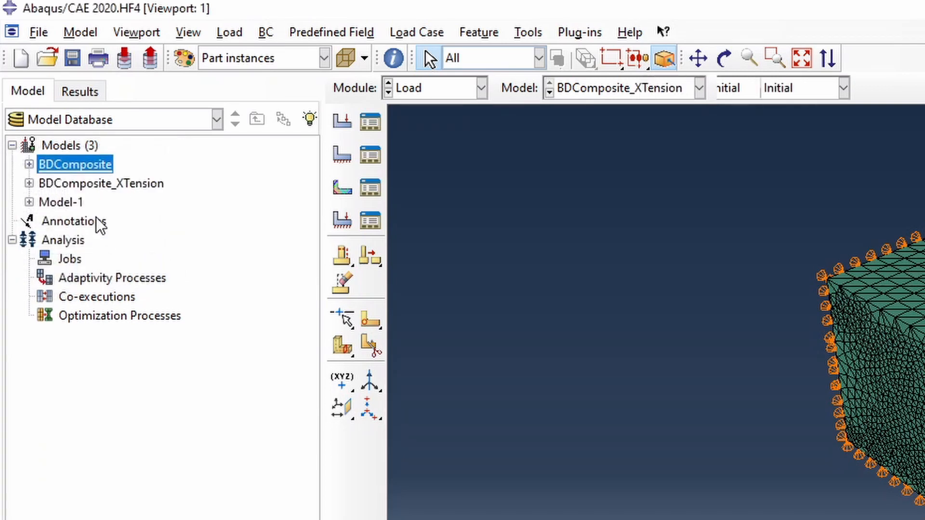
Start a mechanical Displacement/Rotation boundary condition named Load in loadingStep of the BDComposite_XTension model.
left_click(29, 183)
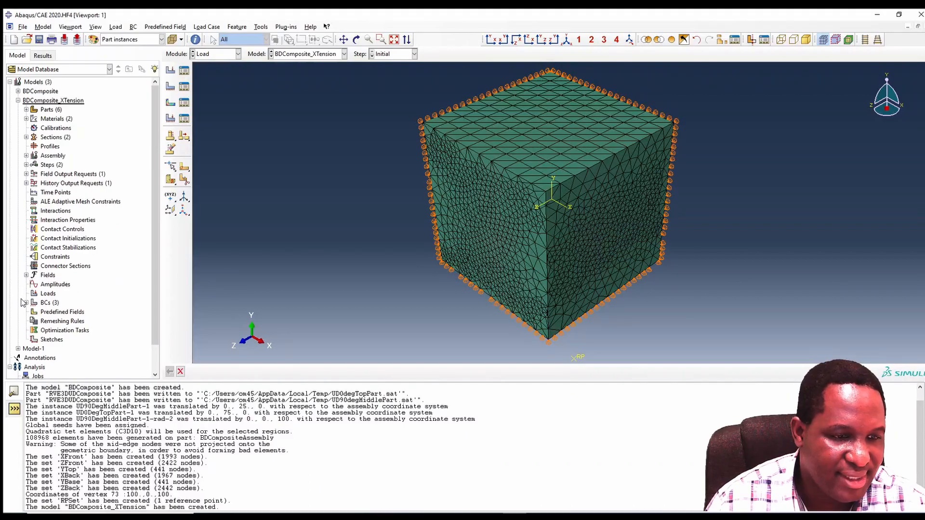
left_click(27, 304)
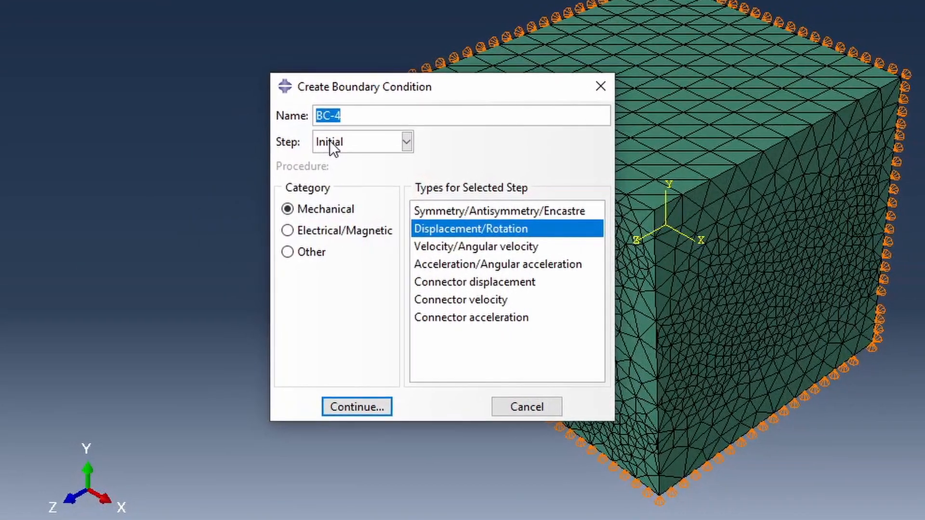
type("XTen")
key("BackSpace")
key("BackSpace")
key("BackSpace")
key("BackSpace")
type("Load")
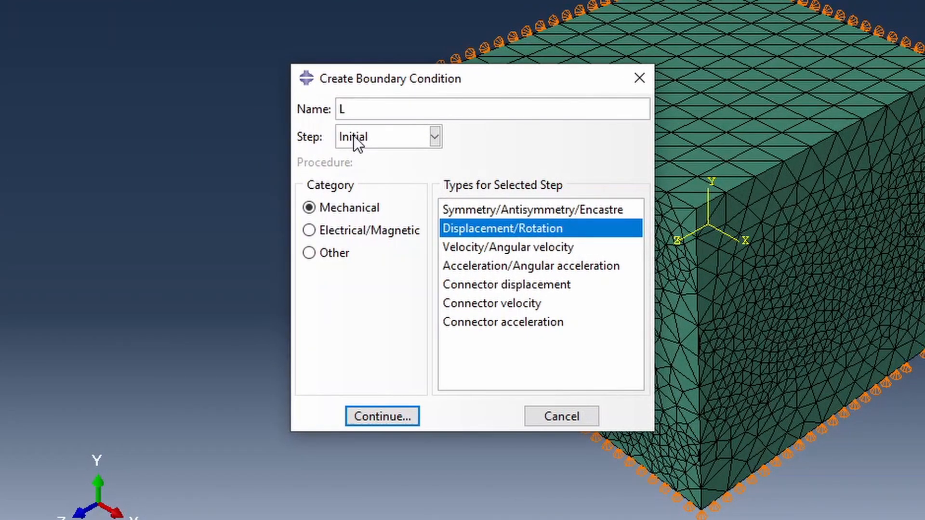
left_click(413, 135)
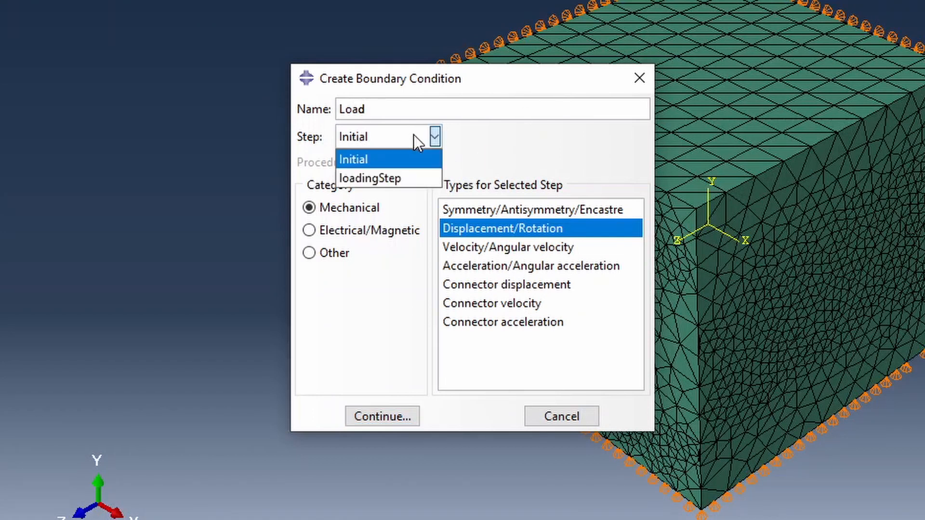
left_click(408, 182)
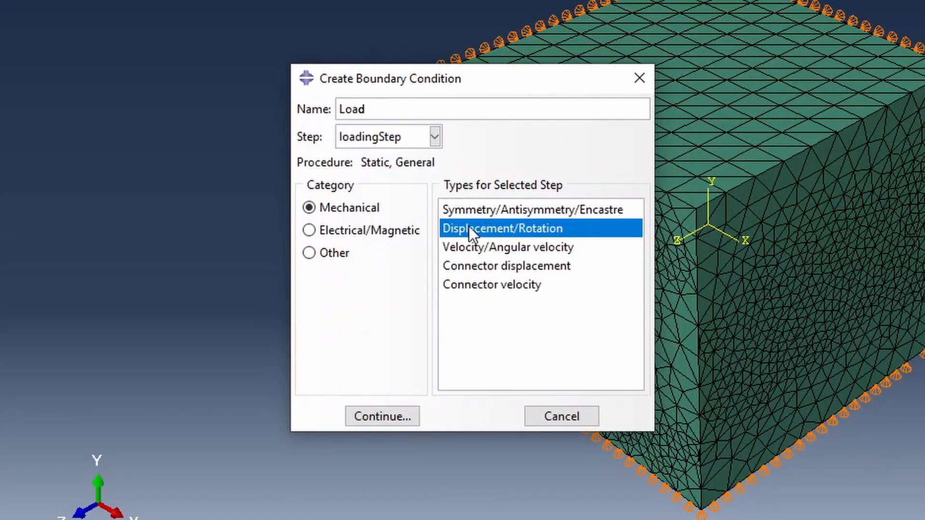
left_click(374, 415)
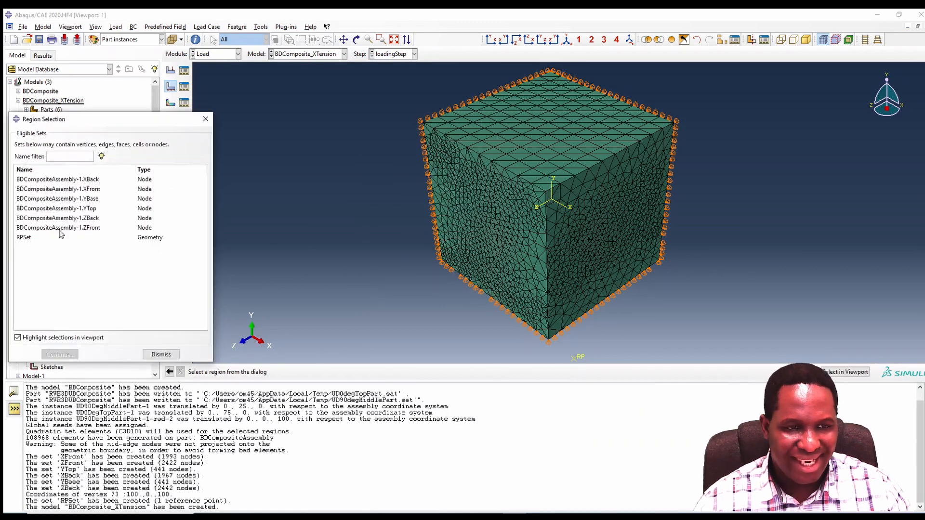
Apply the Load boundary condition to RPSet with a uniform U1 displacement of 10.
left_click(34, 238)
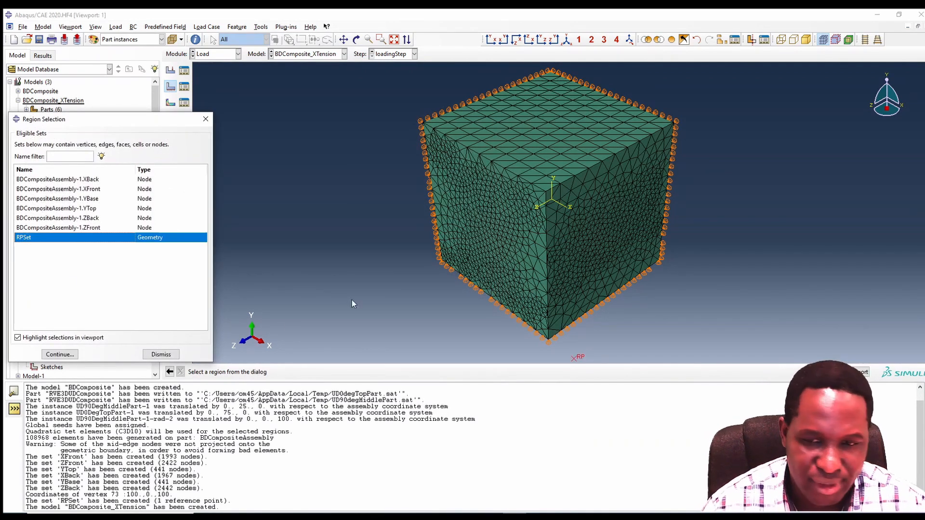
scroll(428, 232, "up", 1)
left_click(54, 357)
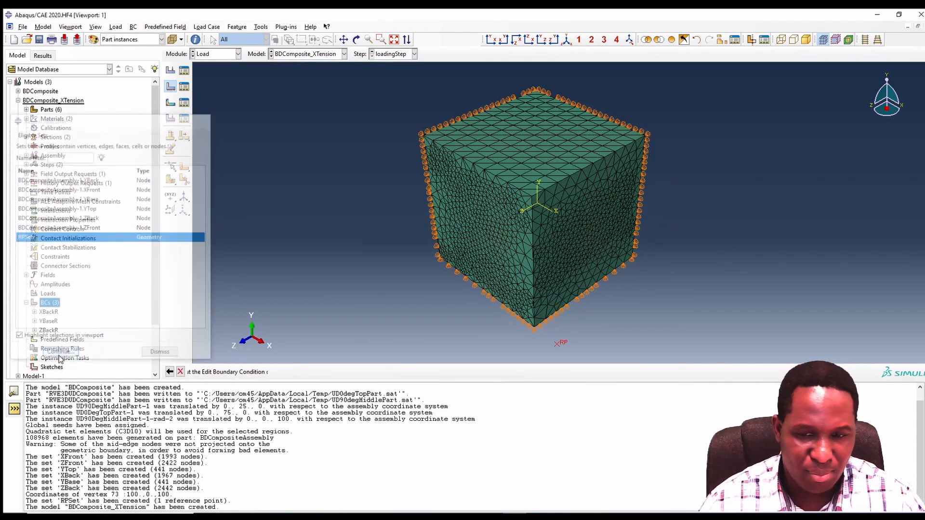
left_click(384, 270)
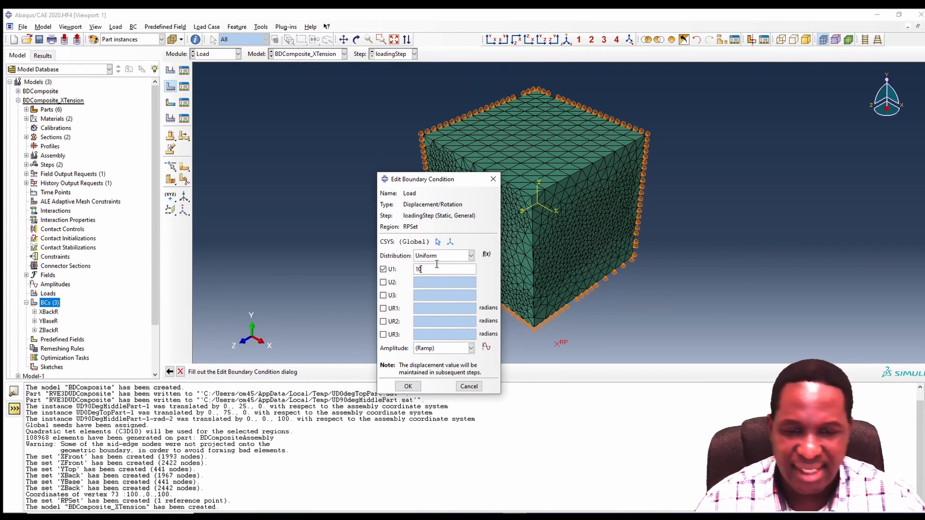
type("10")
left_click(408, 386)
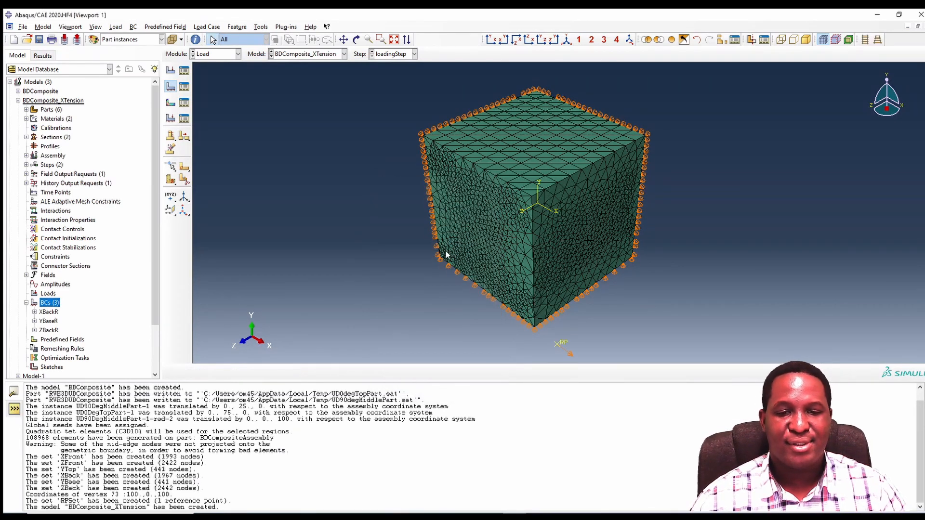
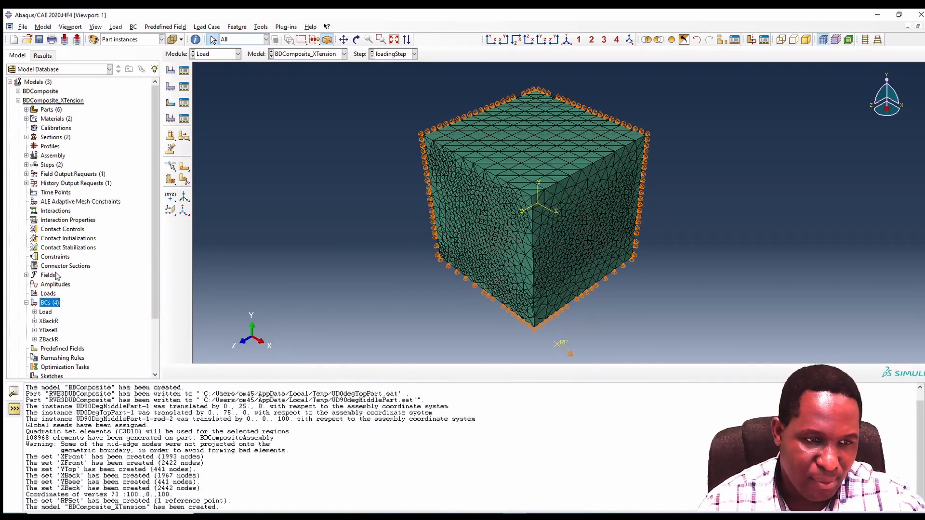
Start an Equation constraint named Constraint in BDComposite_XTension and widen its Set Name column.
double_click(55, 256)
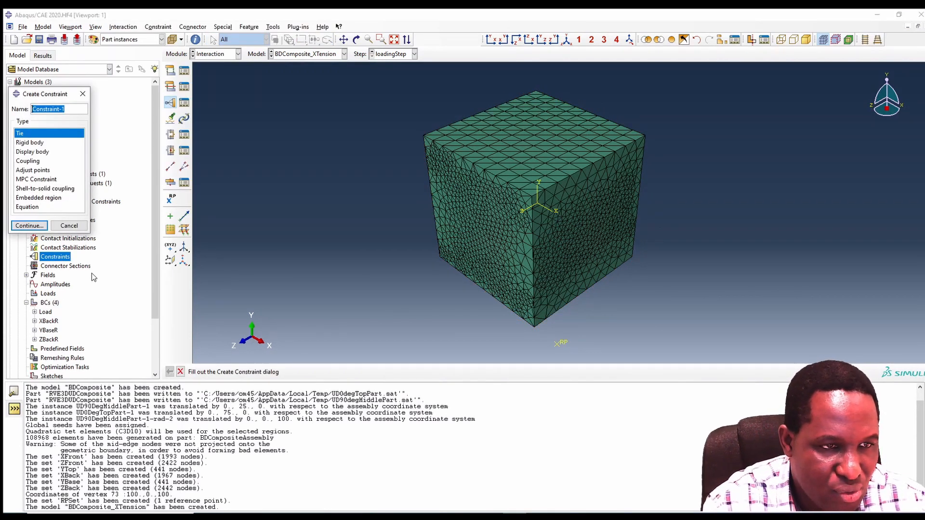
type("Const")
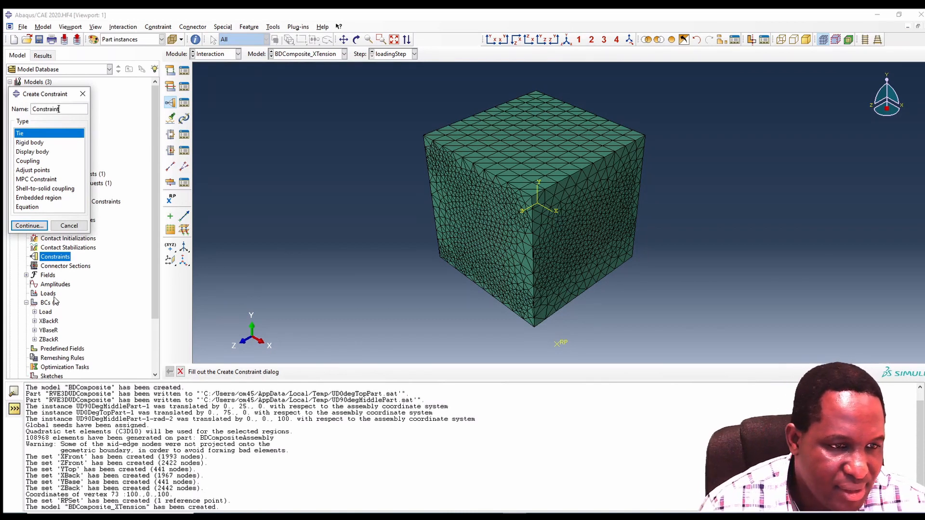
left_click(39, 208)
left_click(34, 227)
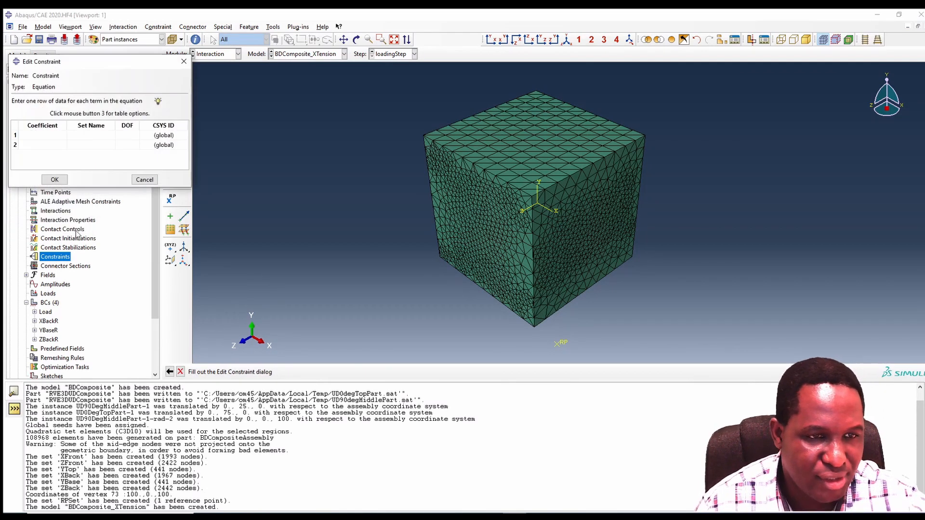
left_click_drag(193, 92, 352, 92)
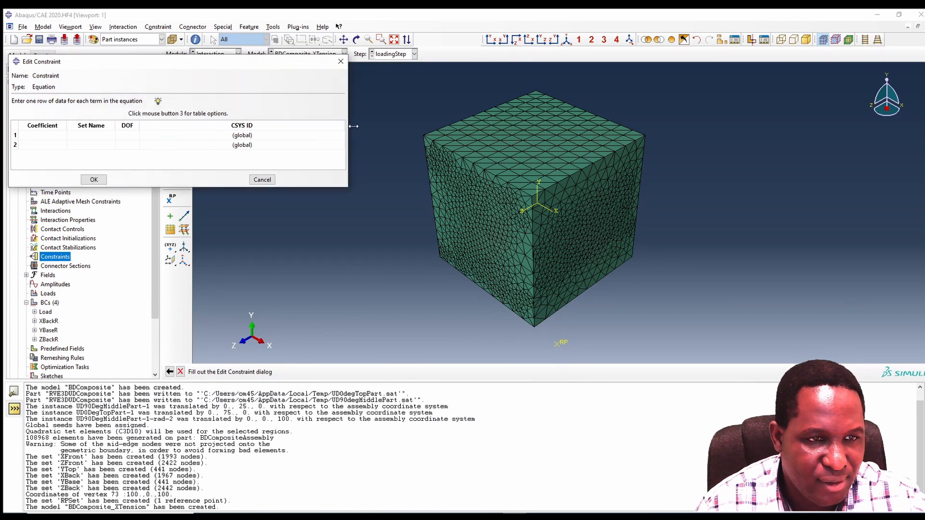
left_click_drag(114, 125, 264, 125)
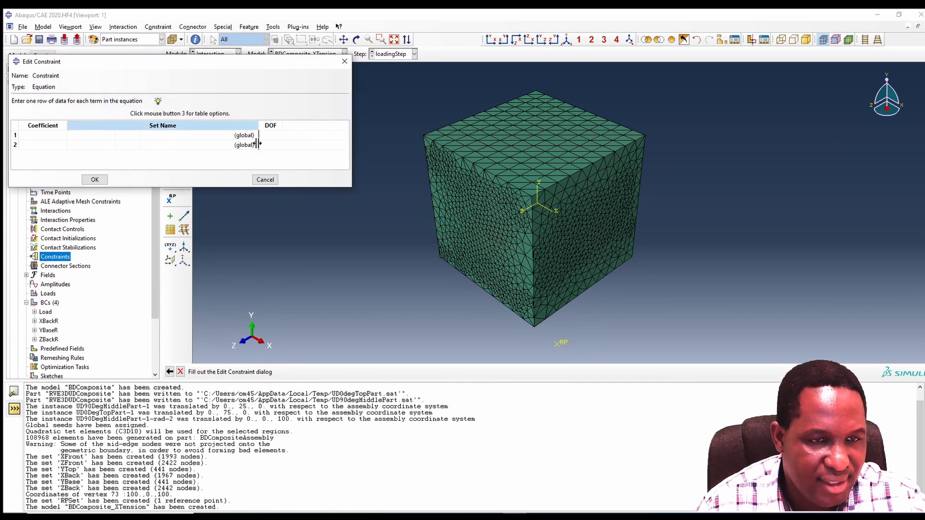
Define the equation's first term with coefficient 1, set BDCompositeAssembly-1.XFront and DOF 1.
left_click(49, 136)
type("1")
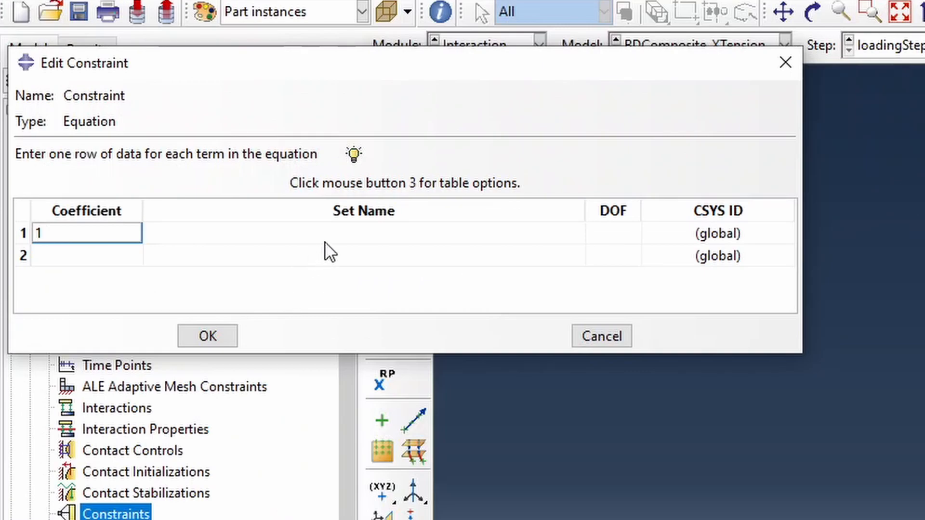
left_click(326, 241)
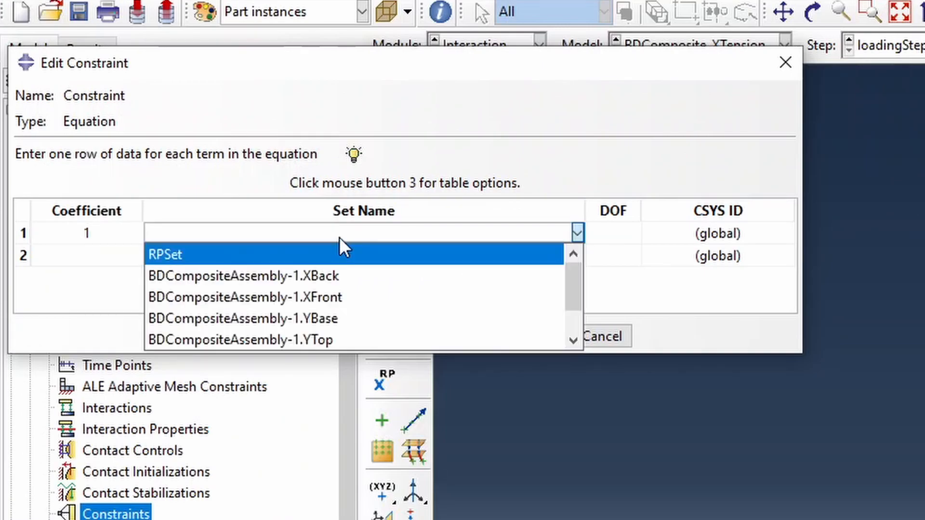
left_click(333, 298)
left_click(609, 237)
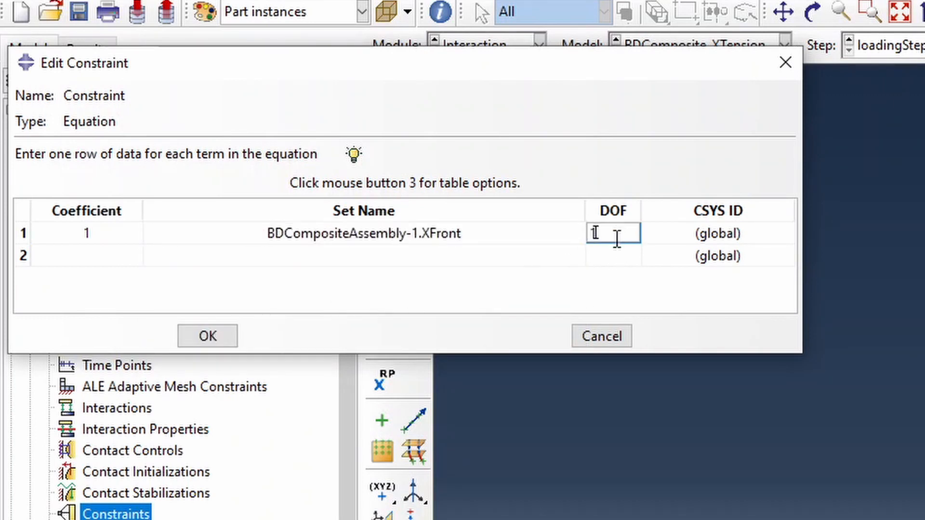
type("1")
Define the equation's second term with coefficient -1, set RPSet and DOF 1, and accept the constraint.
left_click(67, 256)
type("-1")
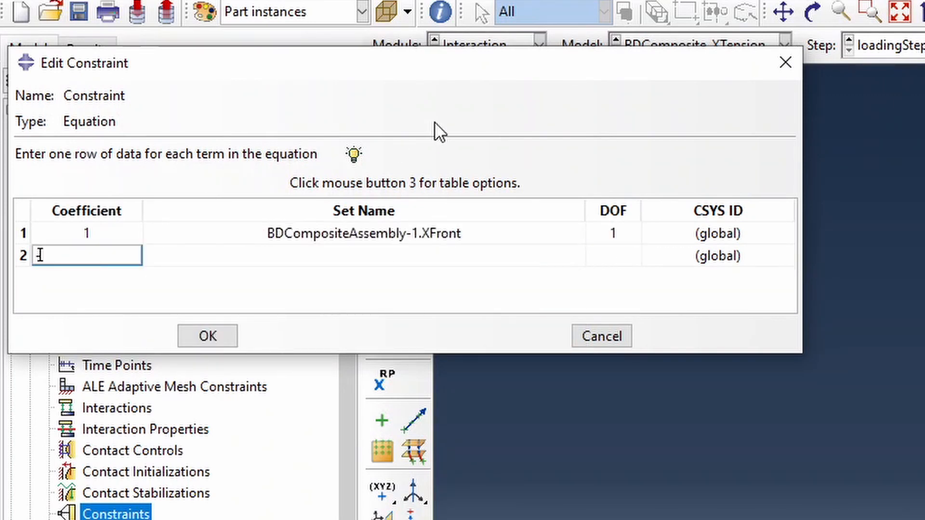
left_click(402, 256)
left_click(400, 258)
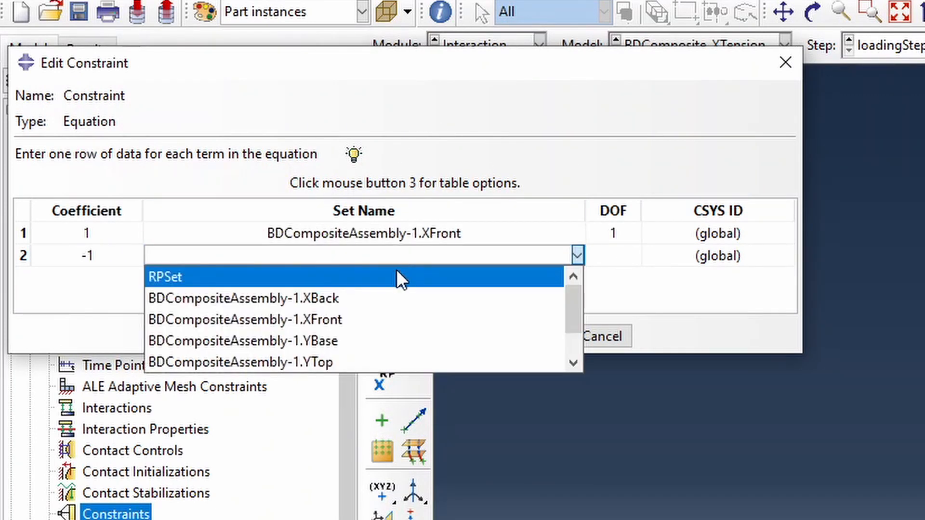
left_click(444, 276)
left_click(592, 257)
type("1")
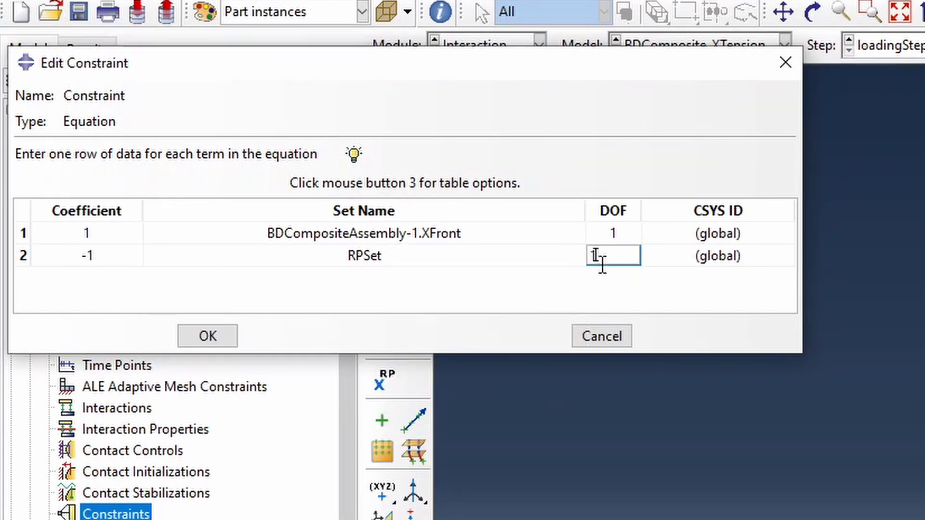
left_click(217, 339)
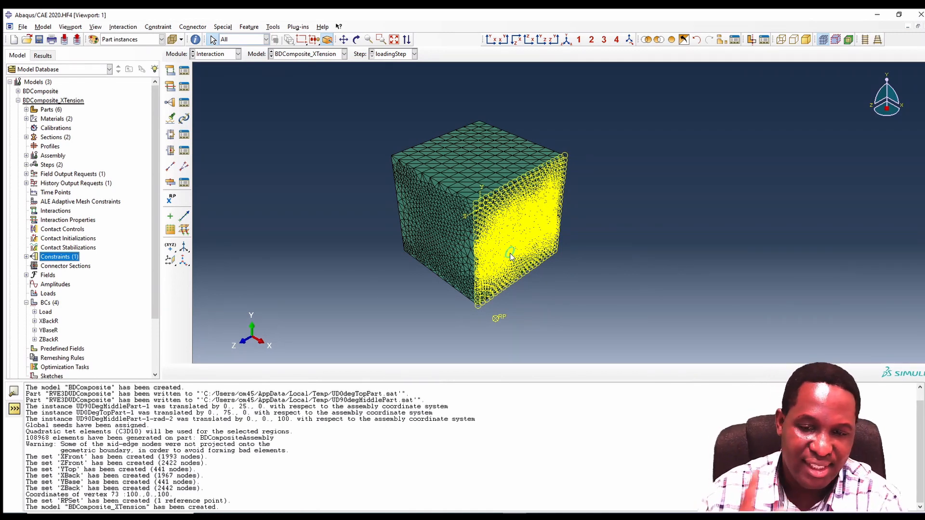
Start a new history output request in loadingStep and clear its default name.
left_click(26, 183)
double_click(55, 185)
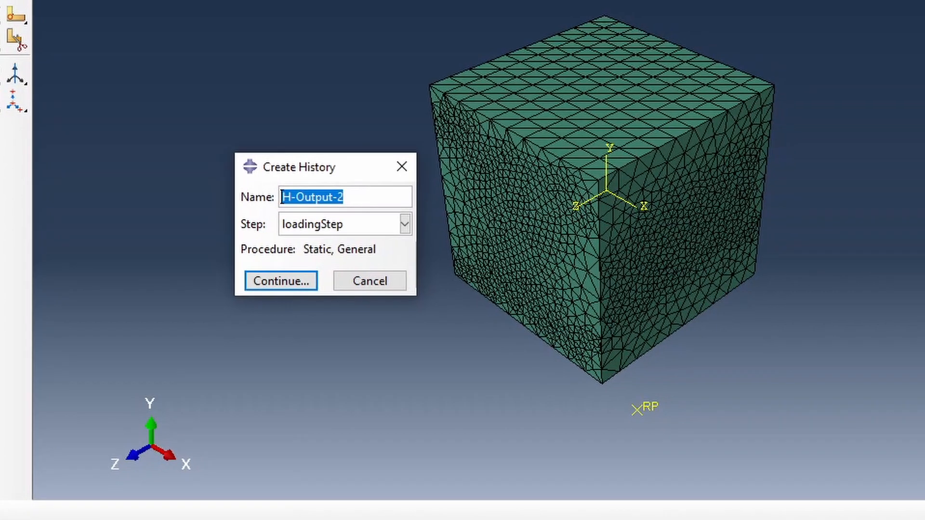
type("HRP")
key("BackSpace")
key("BackSpace")
key("BackSpace")
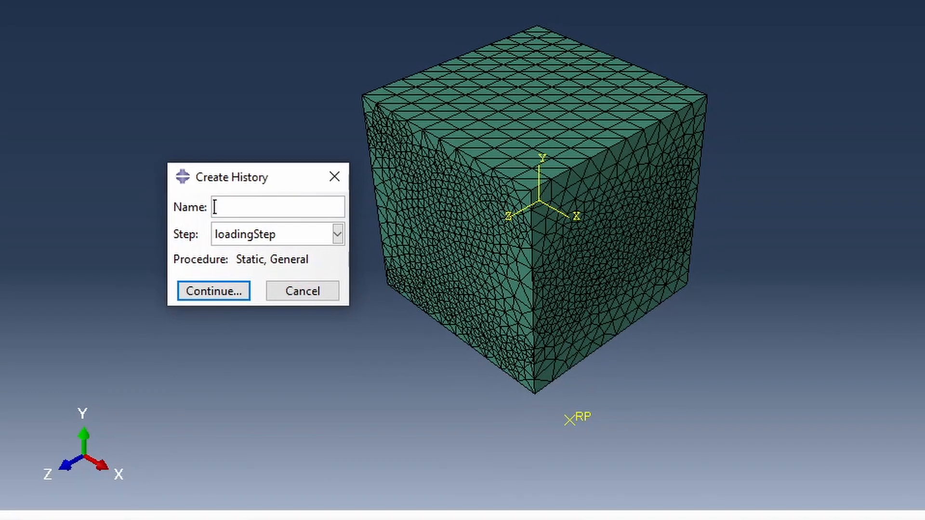
Create a history output request named RPHO in loadingStep with the set RPSet as its domain.
type("RPHO")
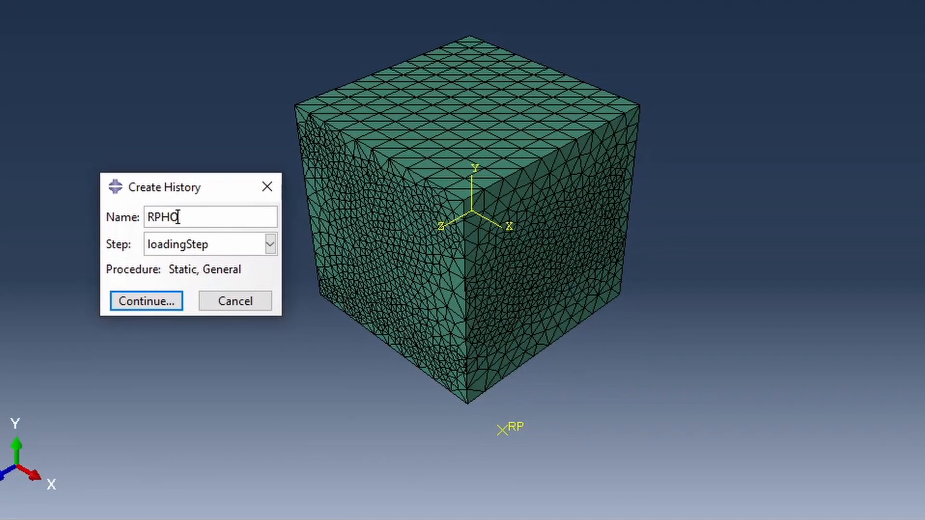
left_click(112, 309)
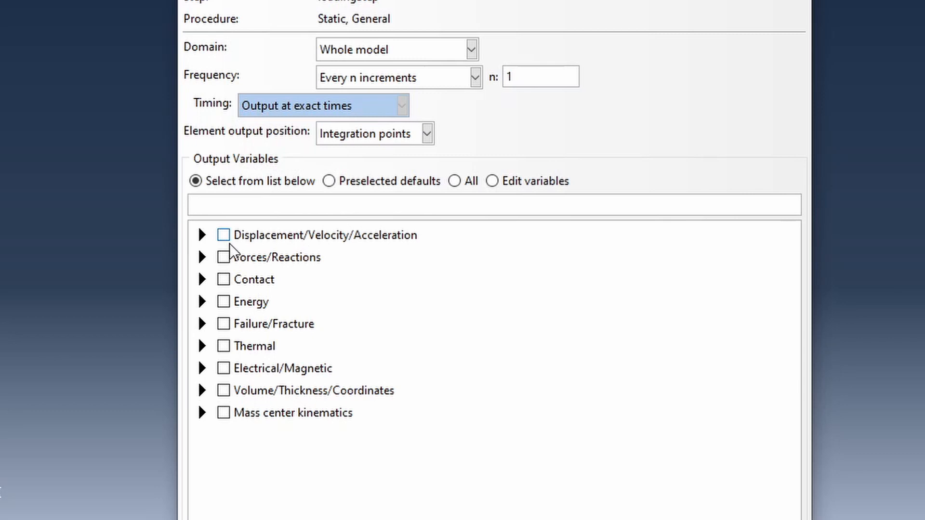
left_click(376, 40)
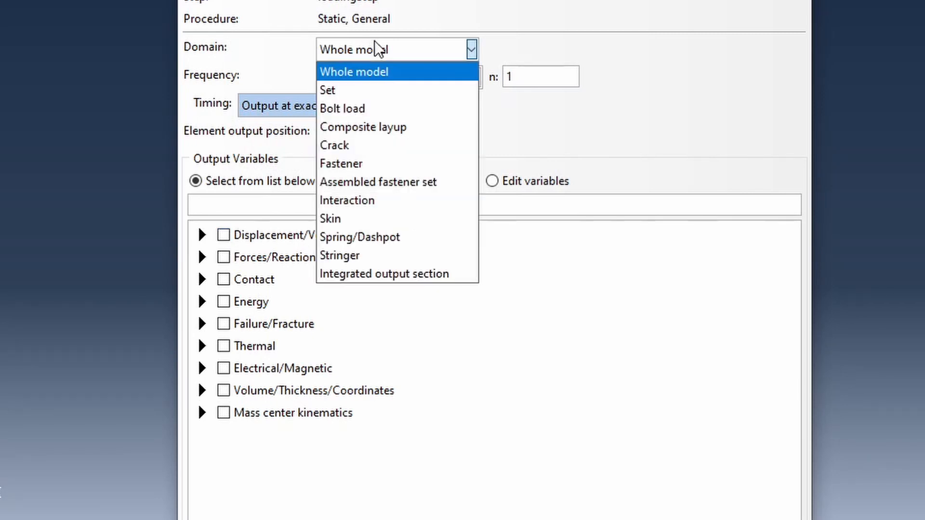
left_click(360, 91)
left_click(527, 53)
left_click(527, 67)
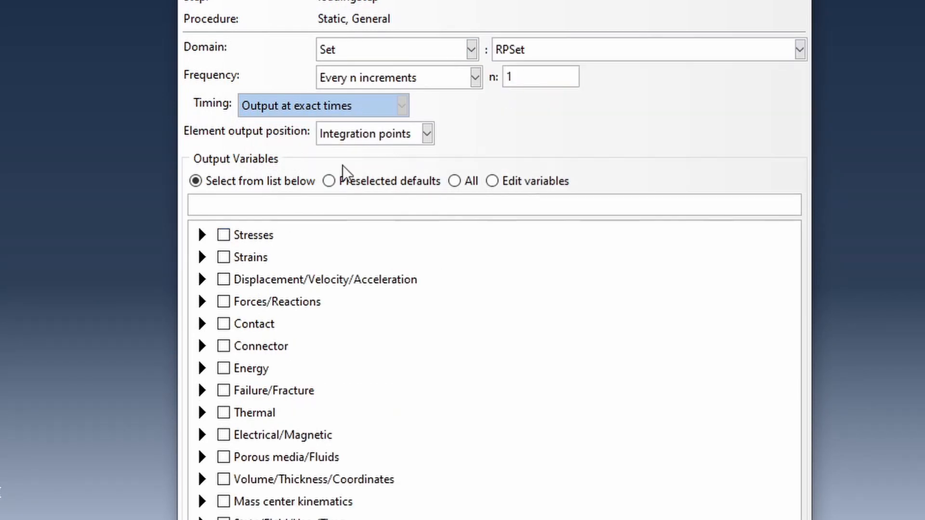
Request the translation U1 and the reaction force RF1 as output variables for the RPHO history output.
left_click(291, 203)
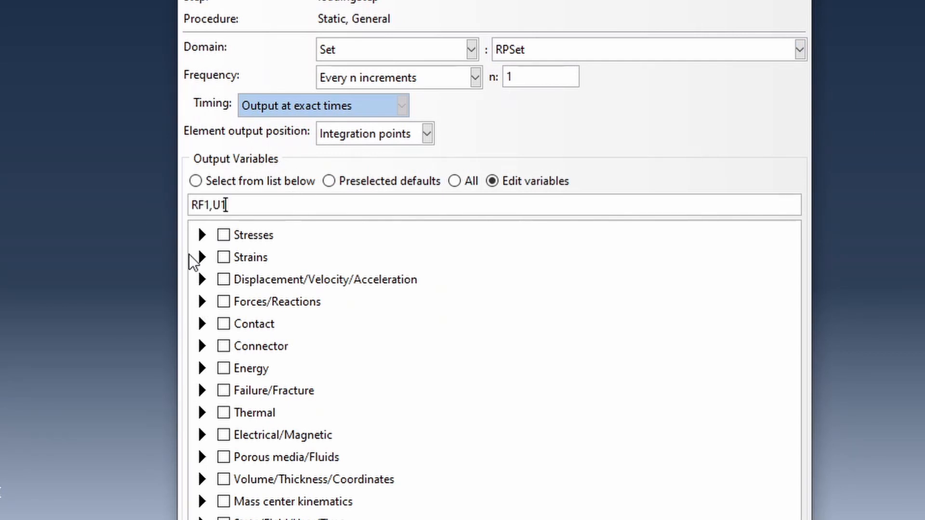
left_click(202, 279)
left_click(224, 297)
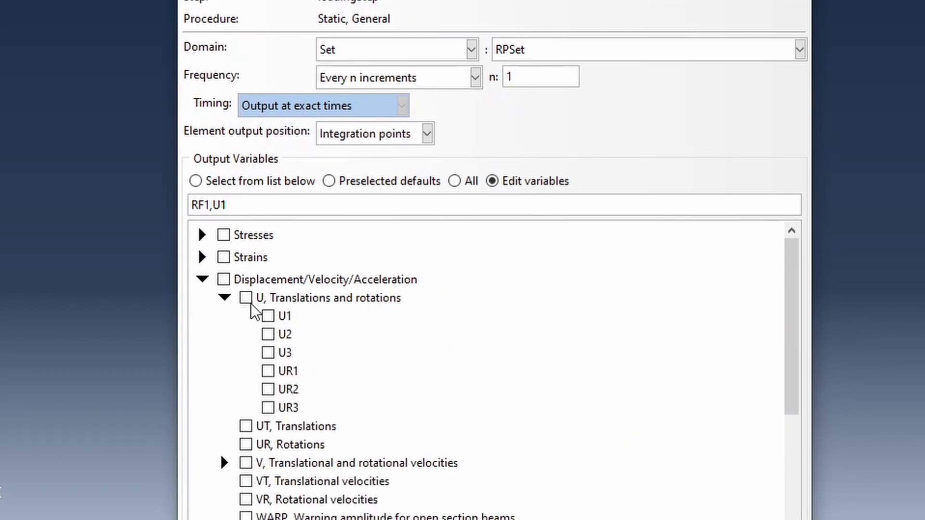
left_click(268, 317)
left_click(202, 281)
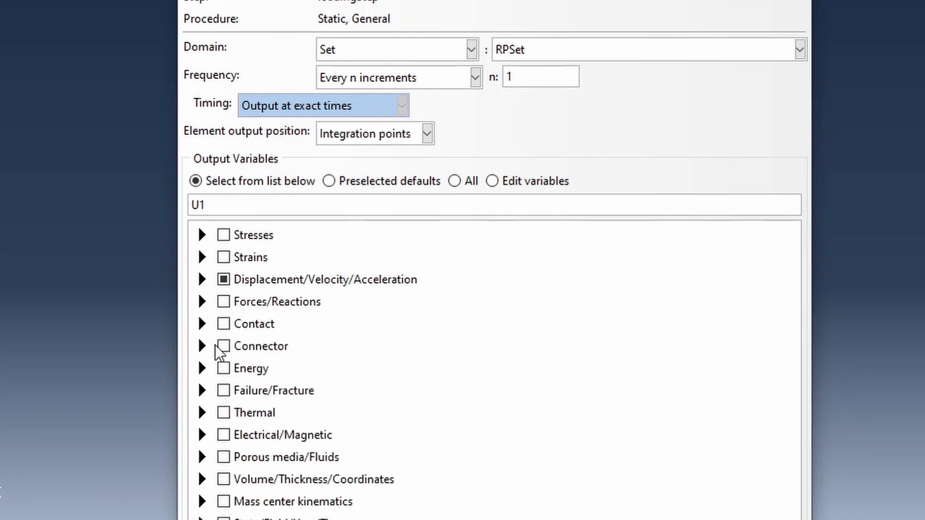
left_click(200, 302)
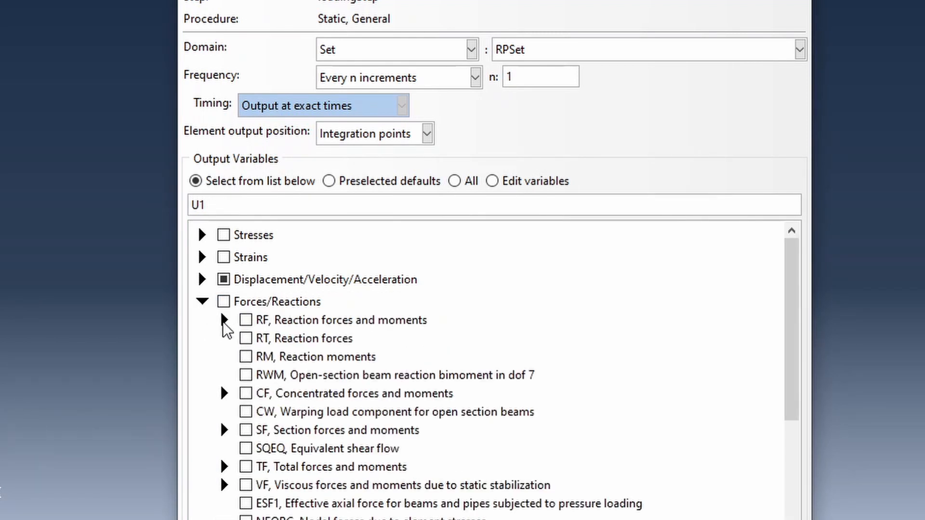
left_click(225, 320)
left_click(268, 339)
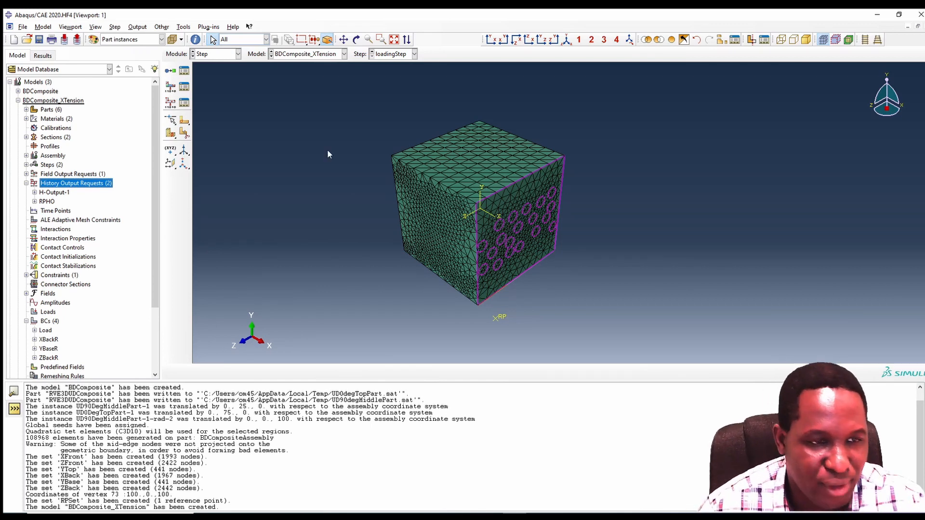
Copy the BDComposite_XTension model to a new model named BDComposite_YTension.
left_click(18, 100)
right_click(50, 101)
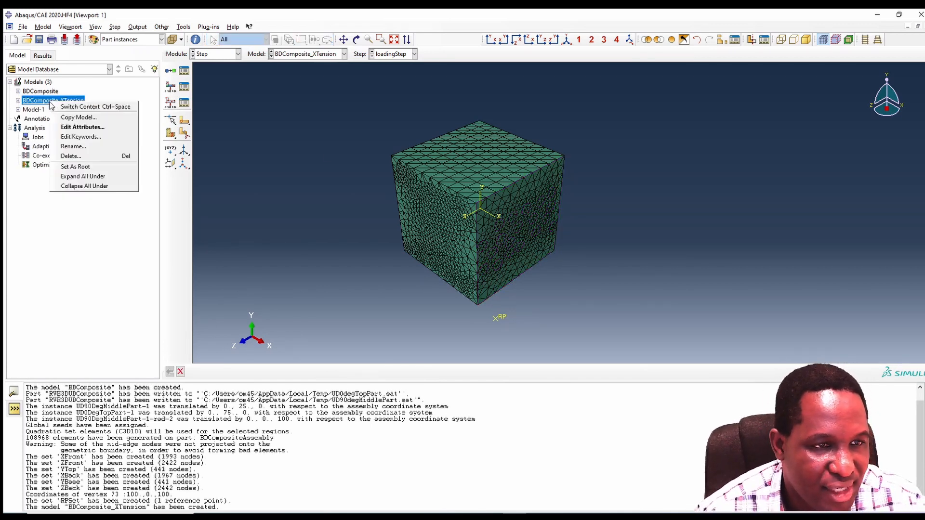
left_click(94, 119)
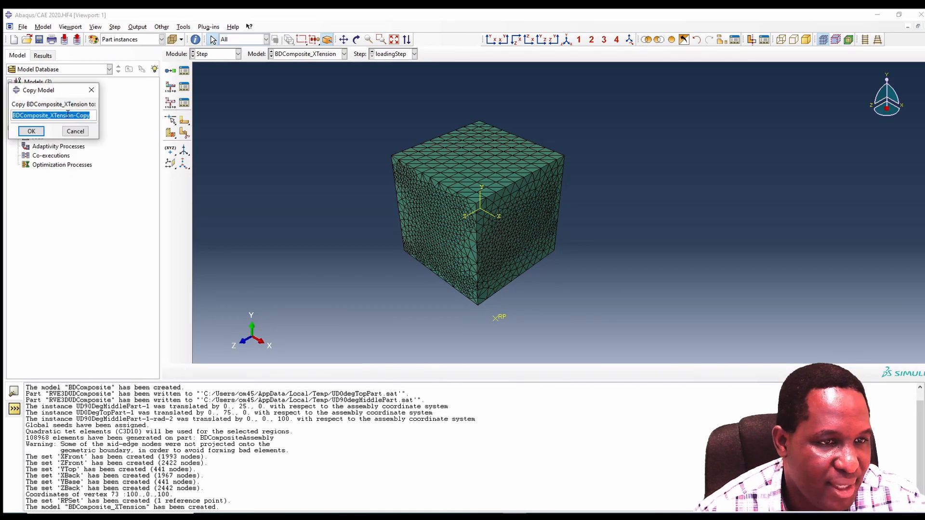
left_click_drag(50, 115, 318, 130)
type("YTension")
key("Return")
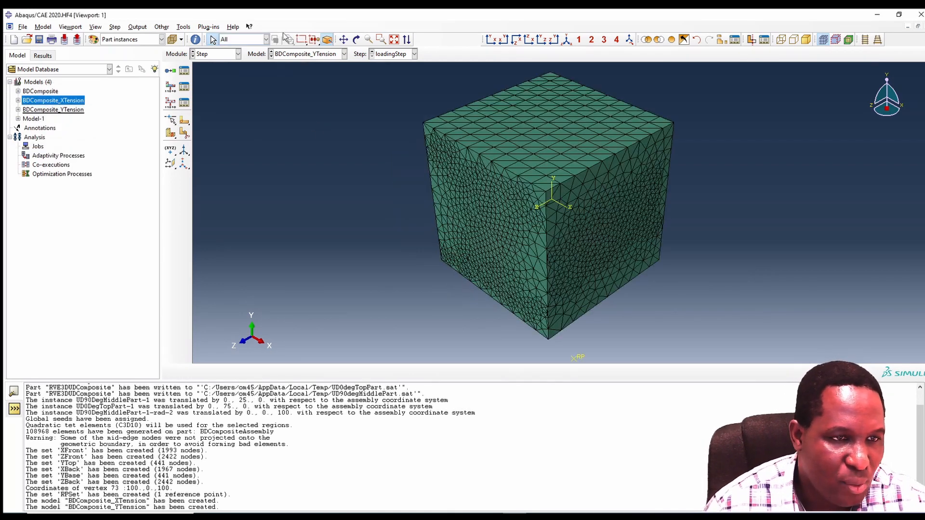
In BDComposite_YTension, change the Load boundary condition to release U1 and prescribe a U2 displacement of 10.
left_click(18, 110)
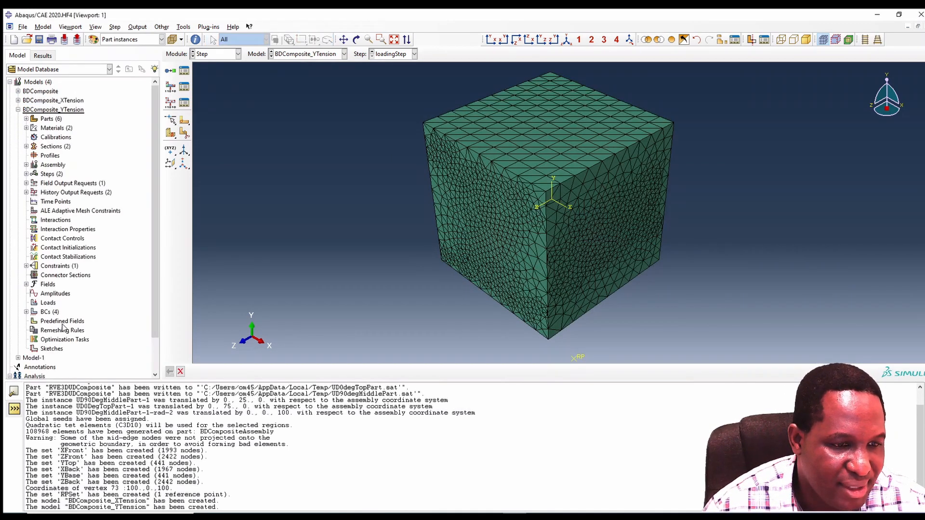
left_click(26, 312)
double_click(45, 320)
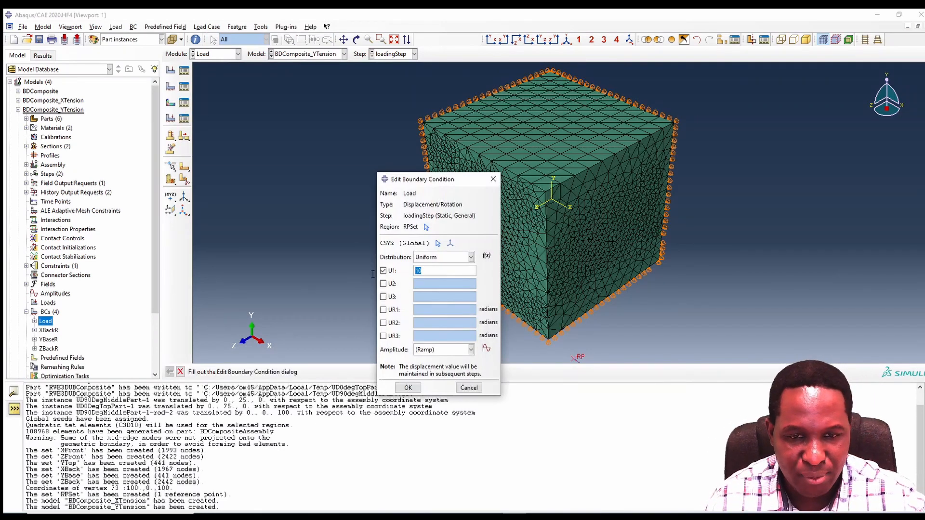
left_click(391, 284)
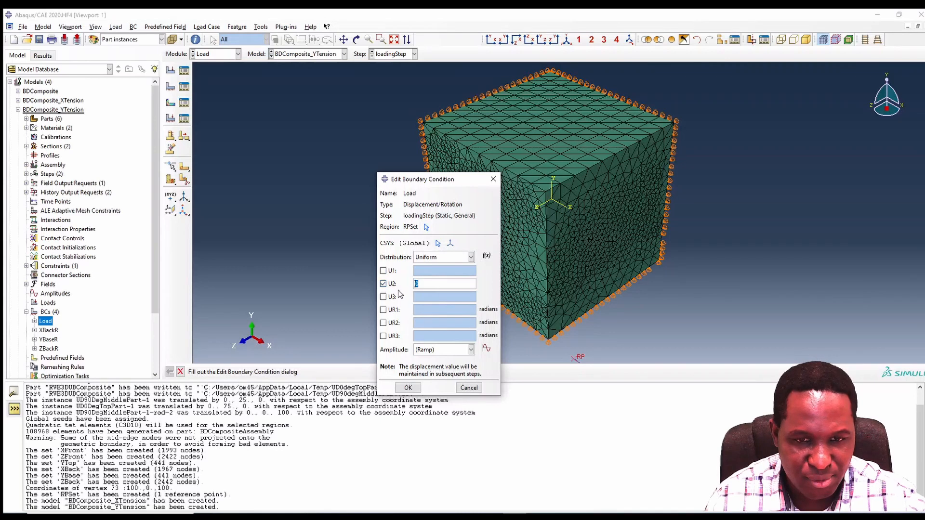
type("10")
left_click(408, 388)
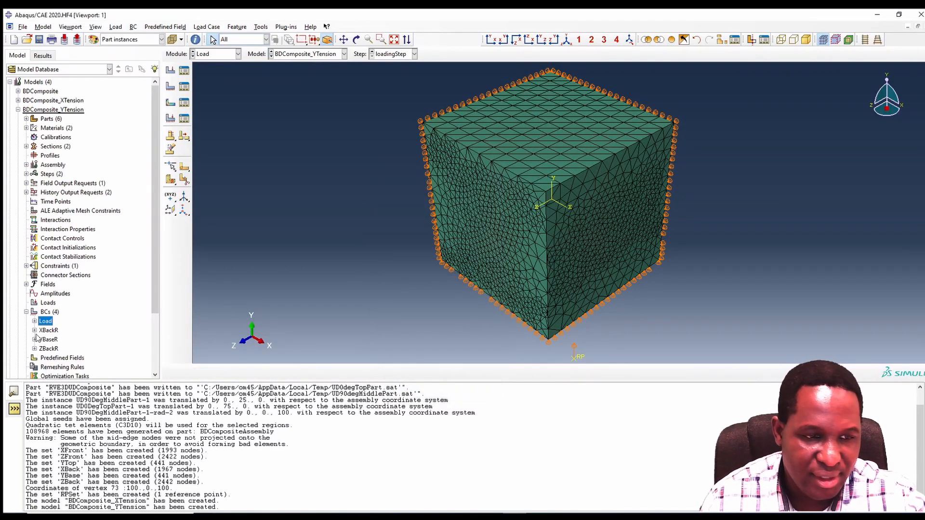
Edit the equation constraint in BDComposite_YTension to use set BDCompositeAssembly-1.YTop for the first term and DOF 2 for both terms.
left_click(27, 266)
left_click(54, 276)
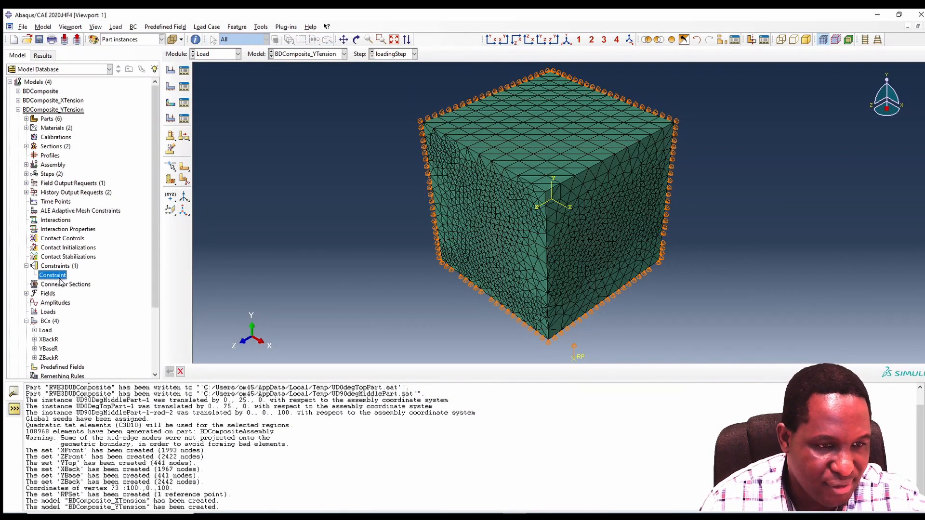
double_click(61, 278)
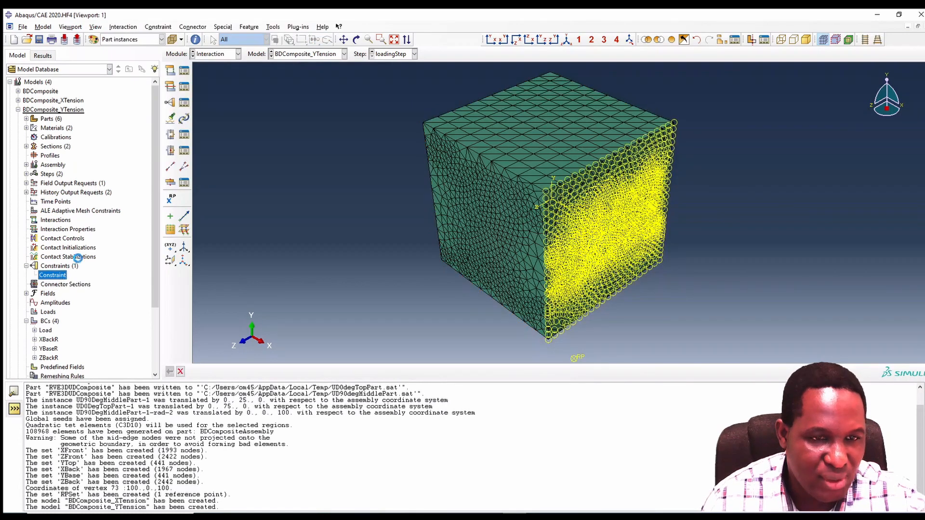
left_click(178, 138)
left_click(178, 135)
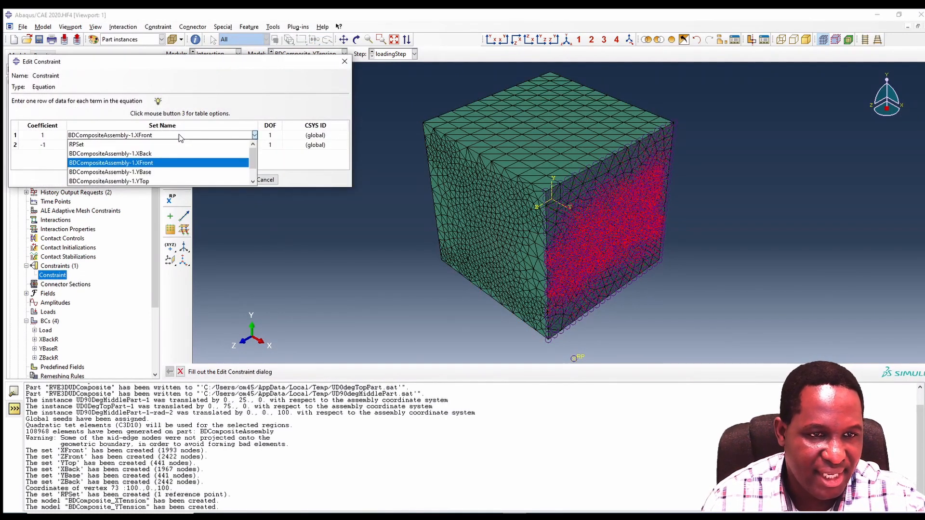
left_click(164, 168)
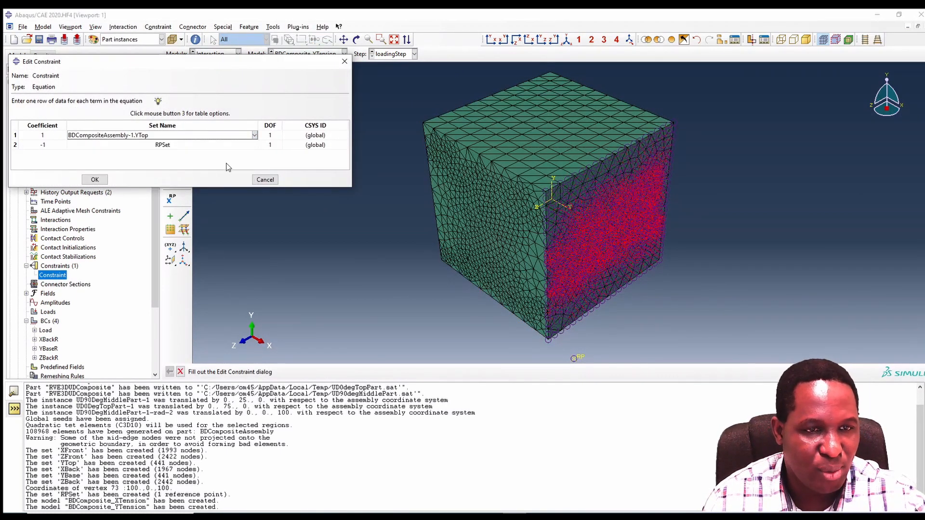
left_click(271, 135)
type("2")
left_click(272, 146)
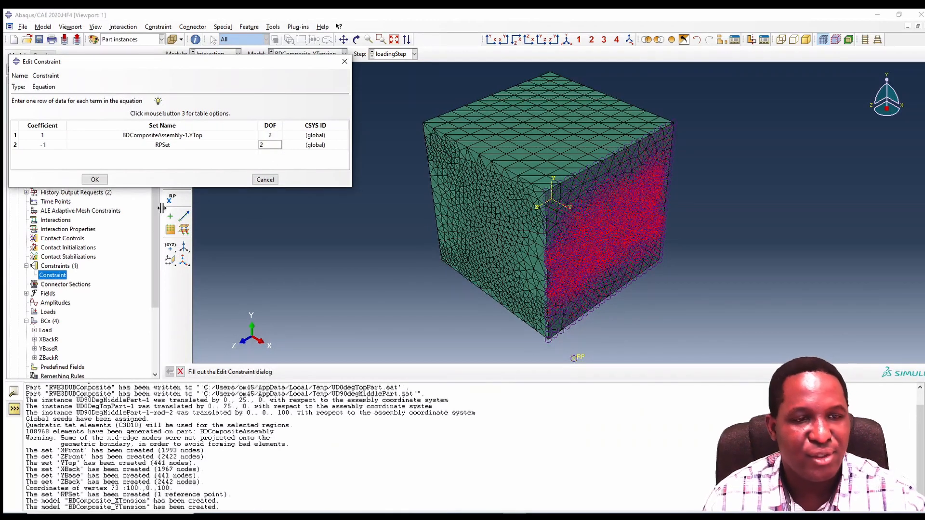
left_click(95, 179)
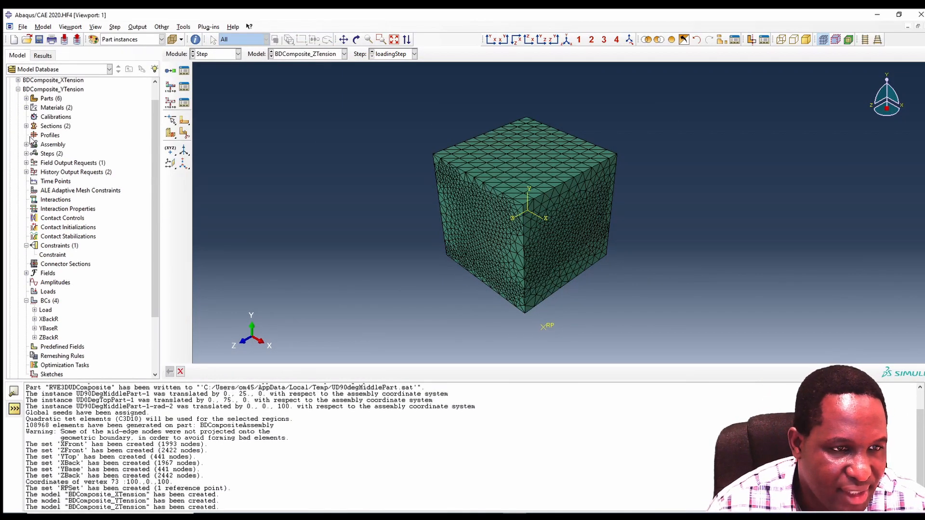
Open the RPHO history output request of the BDComposite_YTension model for editing.
left_click(27, 172)
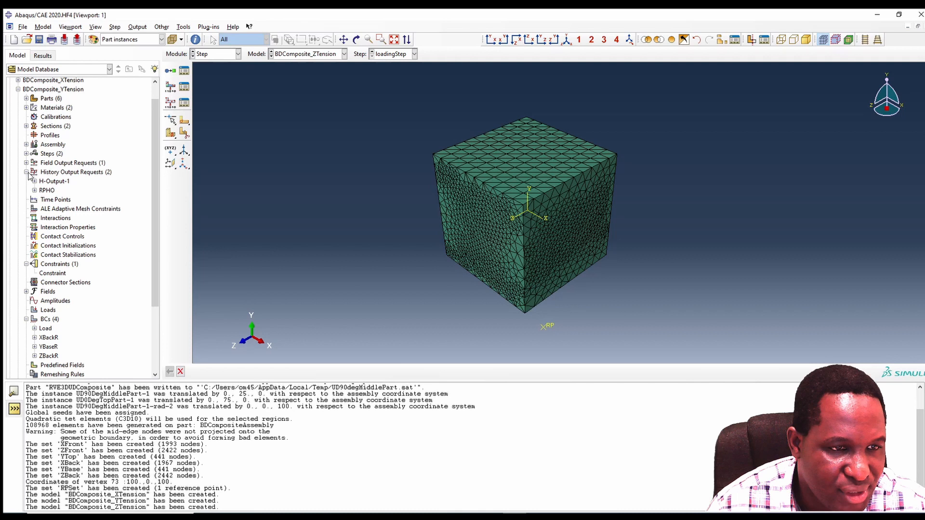
left_click(49, 191)
double_click(48, 191)
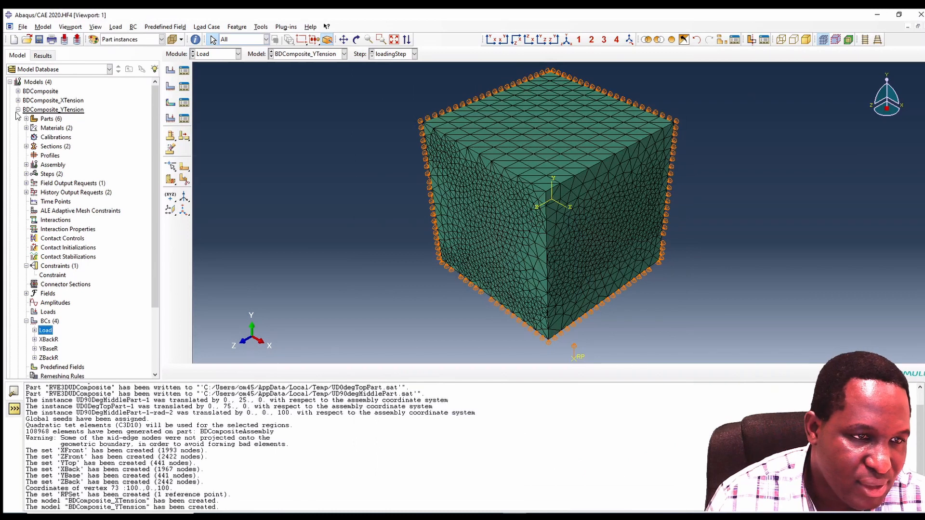
Copy the BDComposite_YTension model to a new model named BDComposite_ZTension.
left_click(18, 110)
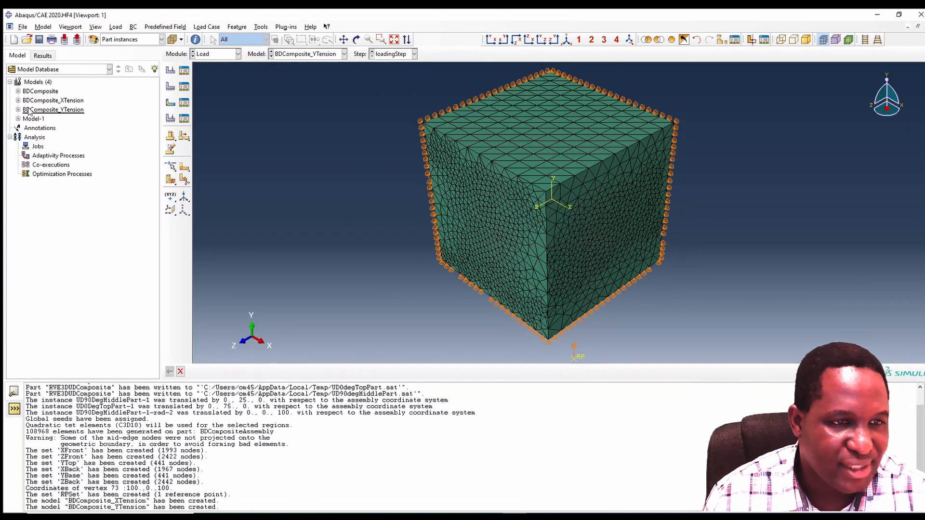
right_click(27, 109)
left_click(63, 128)
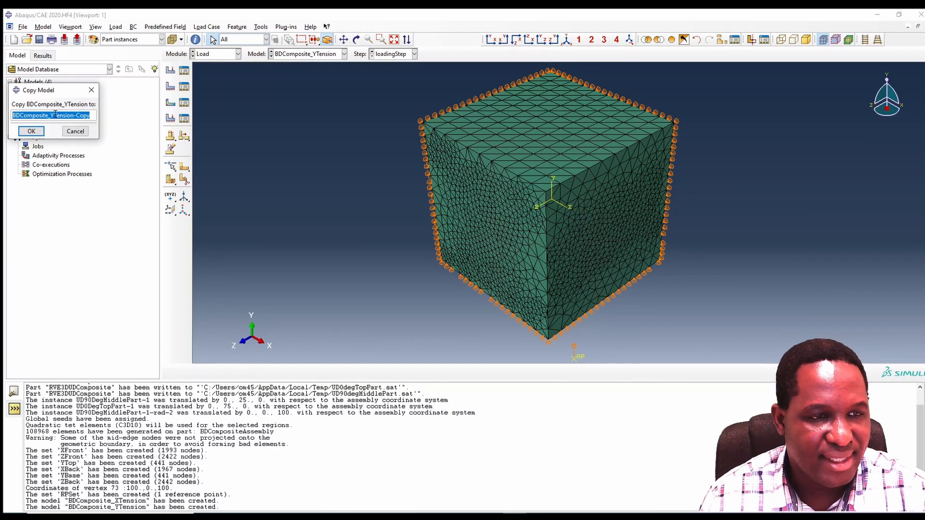
left_click_drag(55, 116, 50, 116)
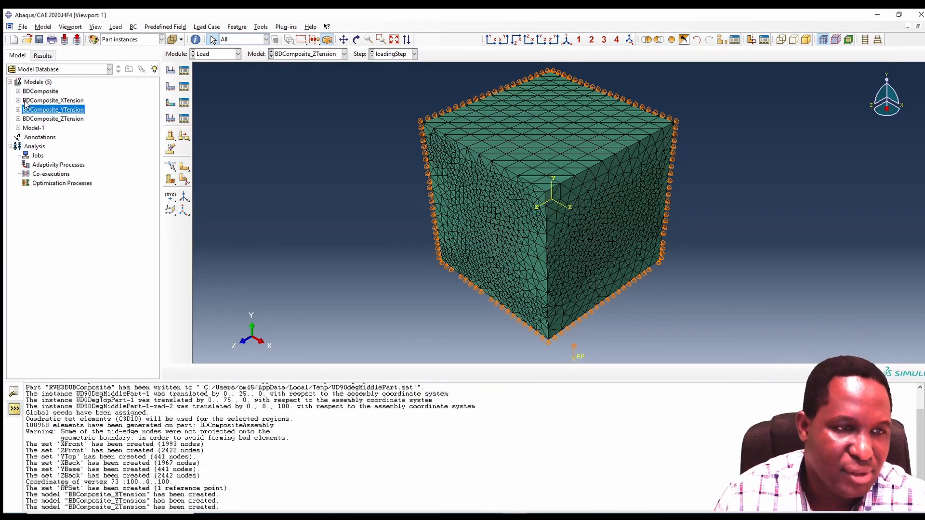
In BDComposite_ZTension, change the Load boundary condition to release U2 and prescribe a U3 displacement of 10.
left_click(17, 119)
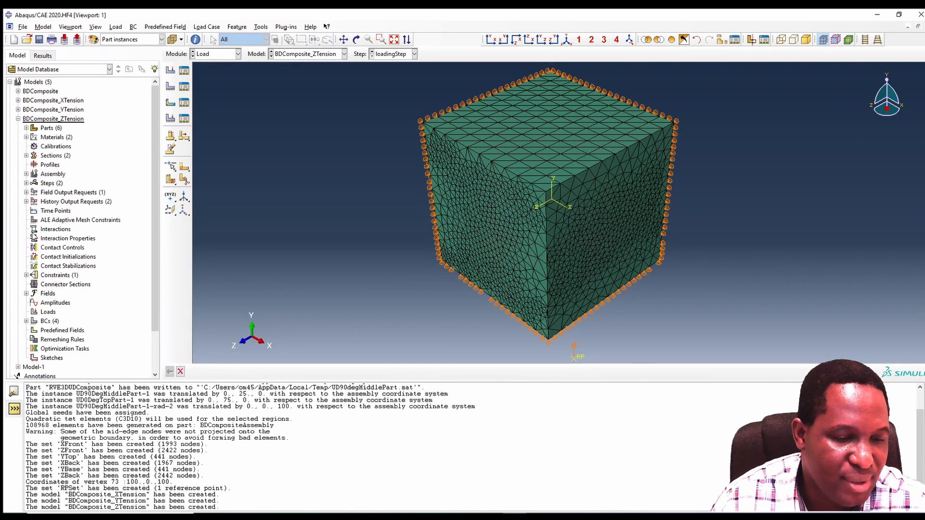
left_click(27, 321)
double_click(45, 330)
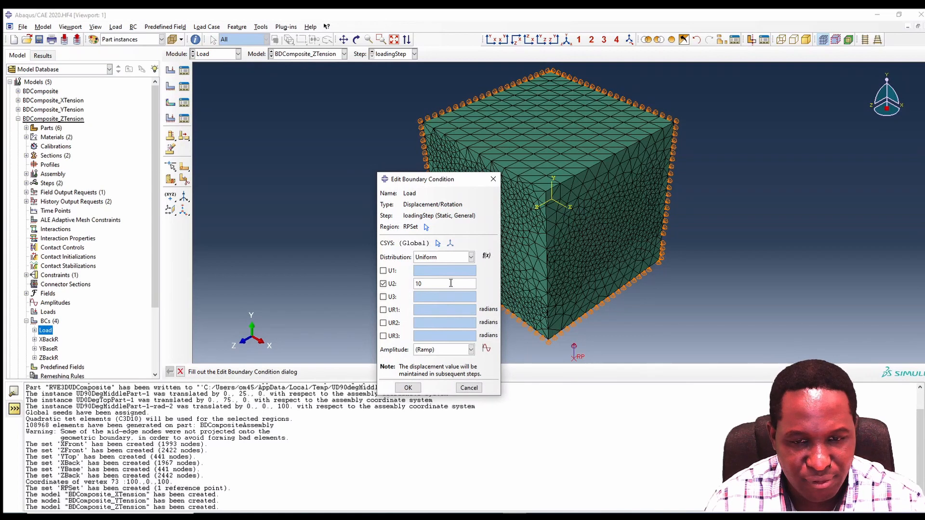
left_click(384, 284)
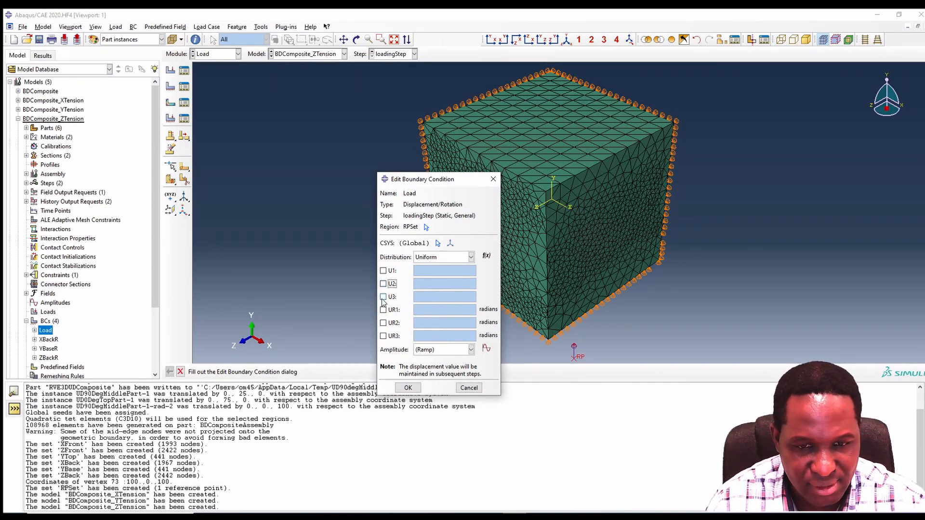
left_click(384, 297)
left_click(415, 297)
type("10")
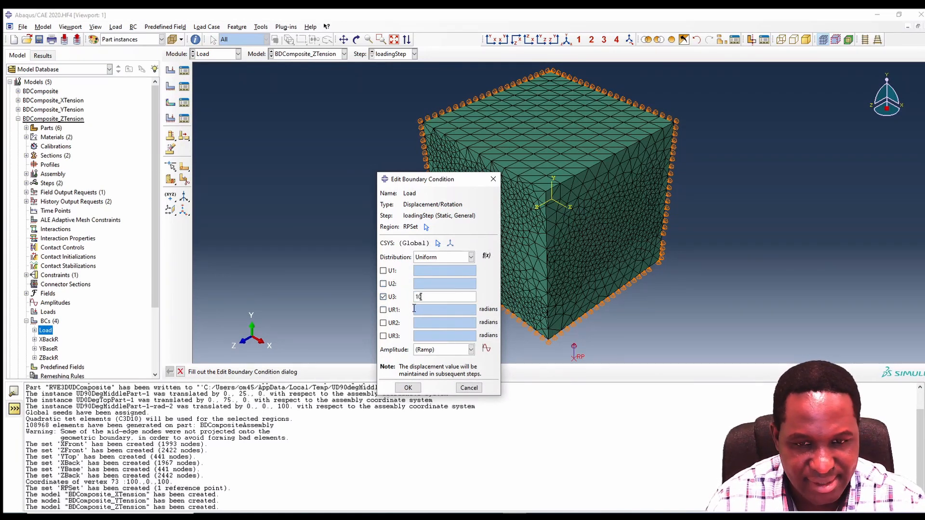
left_click(408, 388)
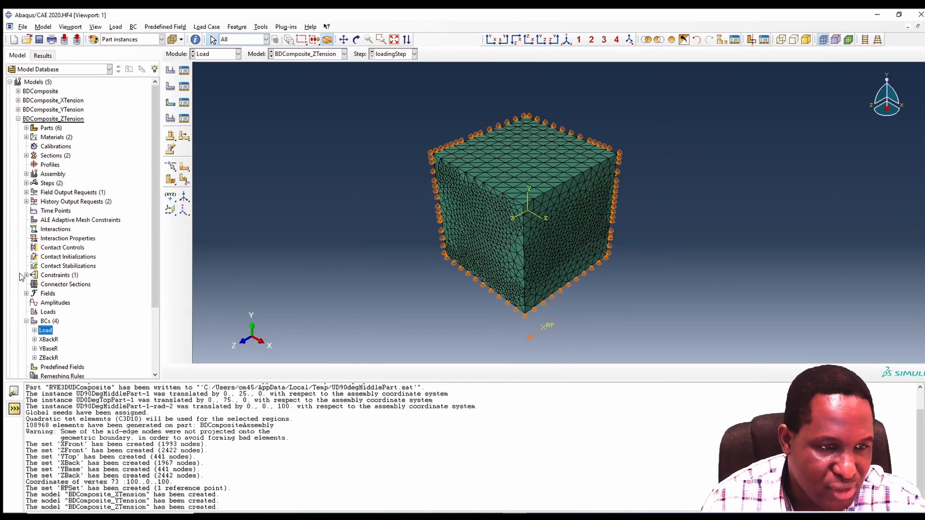
Edit the equation constraint in BDComposite_ZTension to use set BDCompositeAssembly-1.ZFront for the first term and DOF 3 for both terms.
left_click(26, 275)
double_click(50, 285)
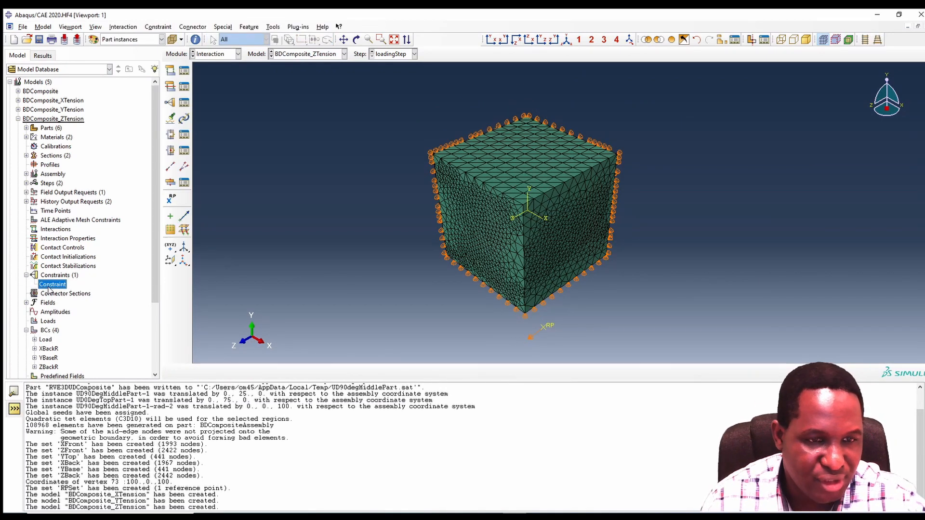
left_click(269, 136)
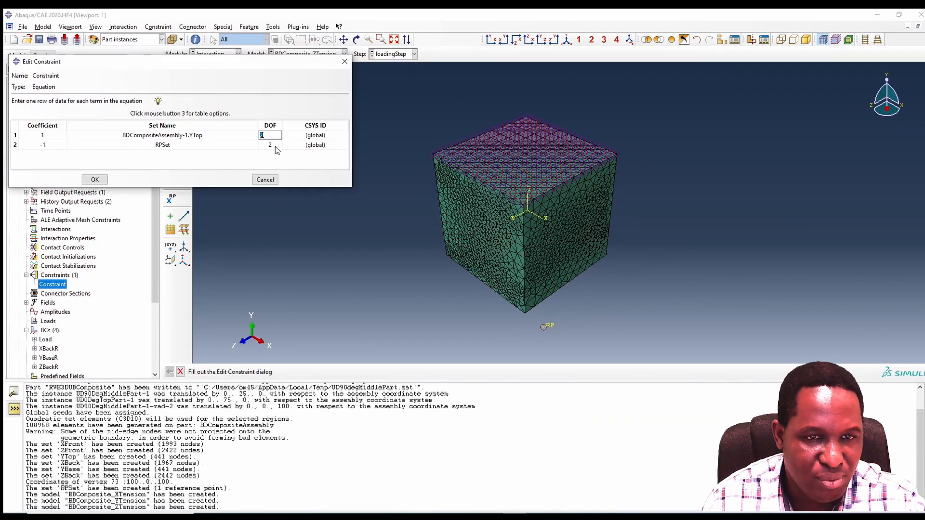
left_click(209, 136)
left_click(207, 136)
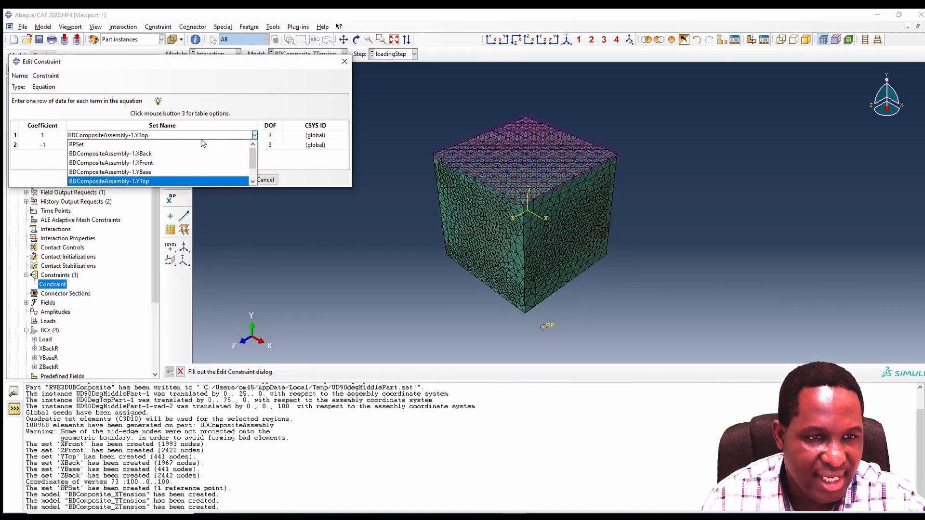
left_click(154, 181)
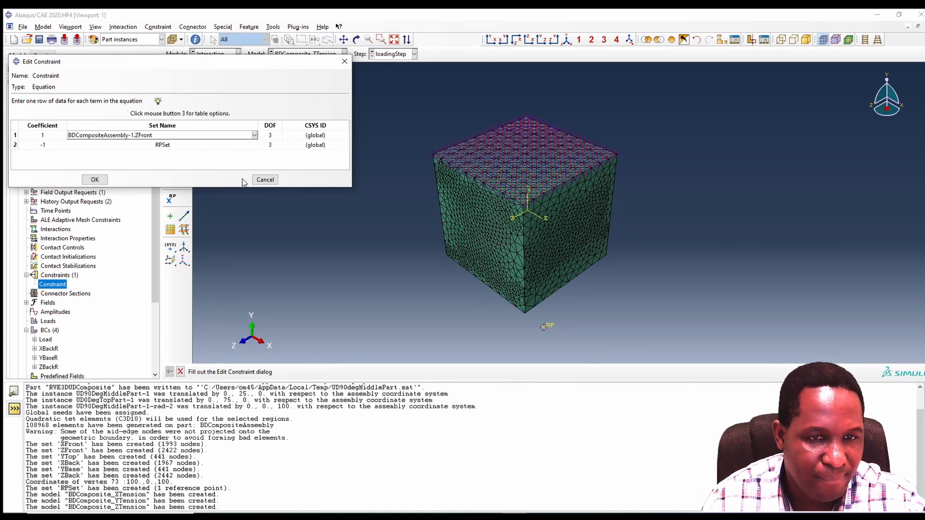
left_click(95, 179)
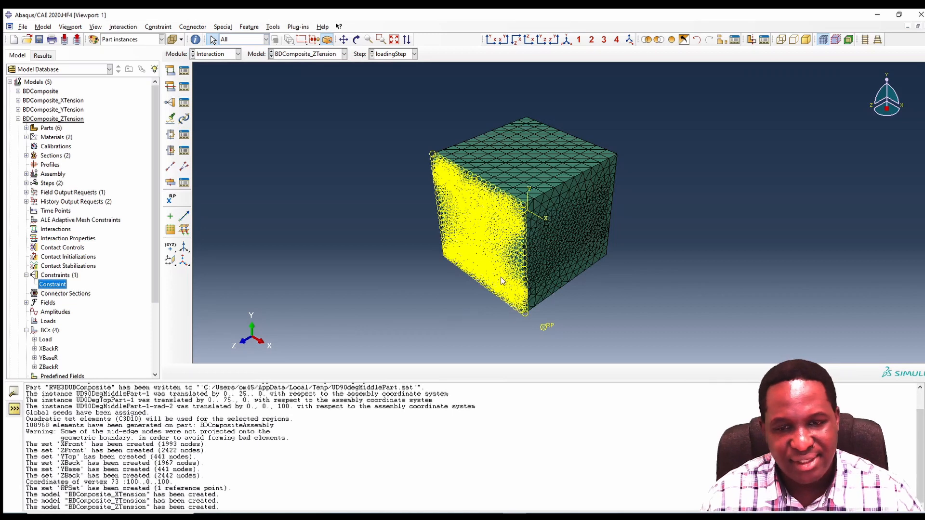
Change the RPHO history output request of BDComposite_ZTension to output RF3 and U3.
left_click(26, 202)
double_click(47, 219)
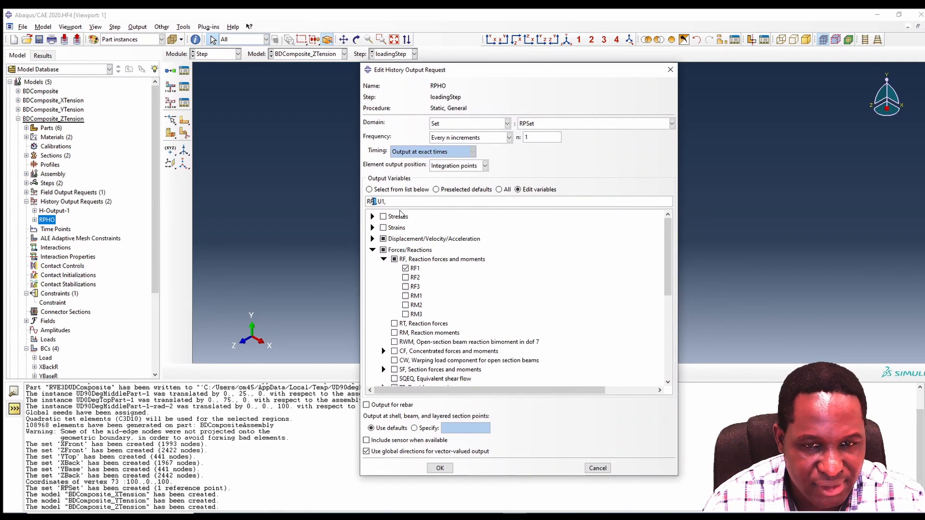
left_click(384, 202)
key("BackSpace")
type("3")
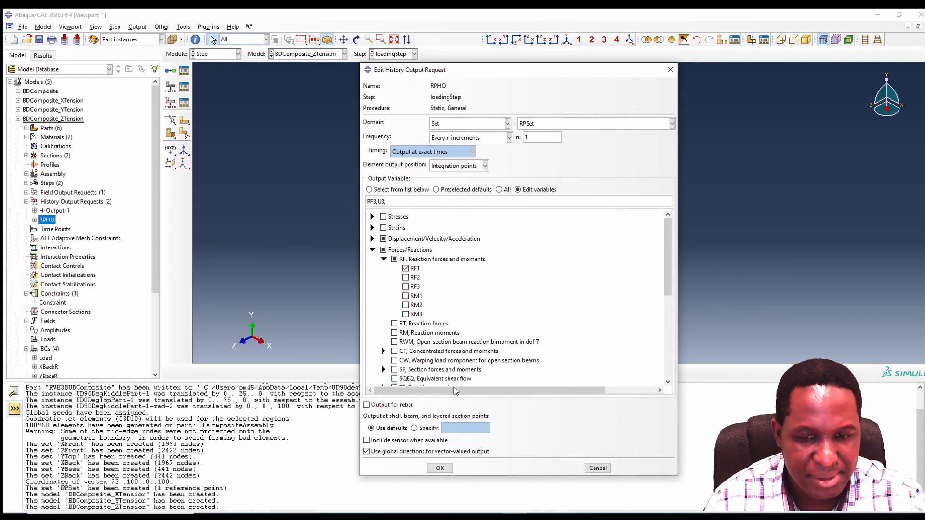
left_click(438, 470)
Copy the BDComposite_XTension model to a new model named BDComposite_XYShear.
left_click(51, 111)
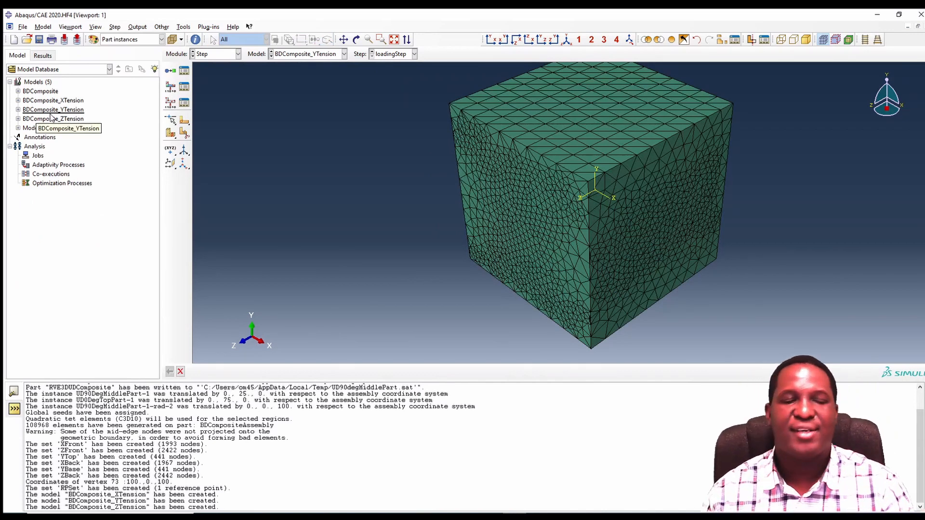
right_click(61, 104)
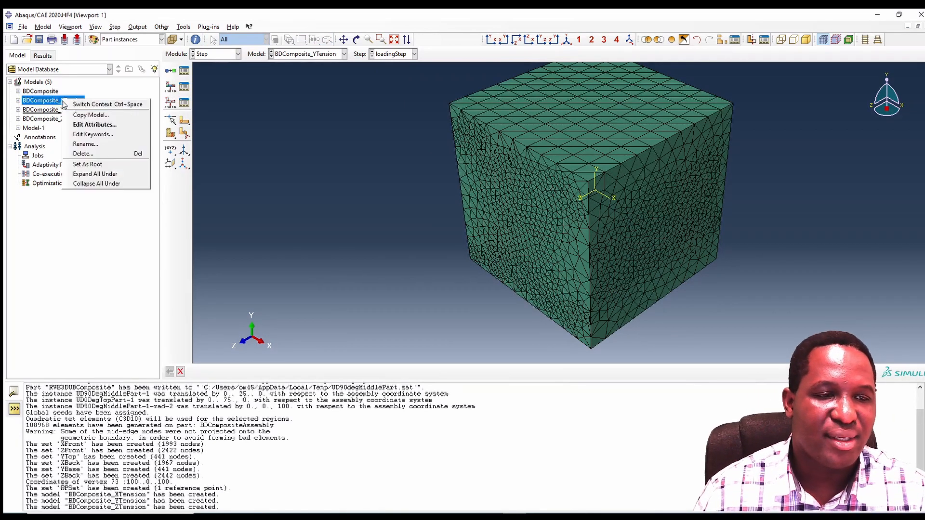
left_click(80, 124)
type("BDComposite_XYShear")
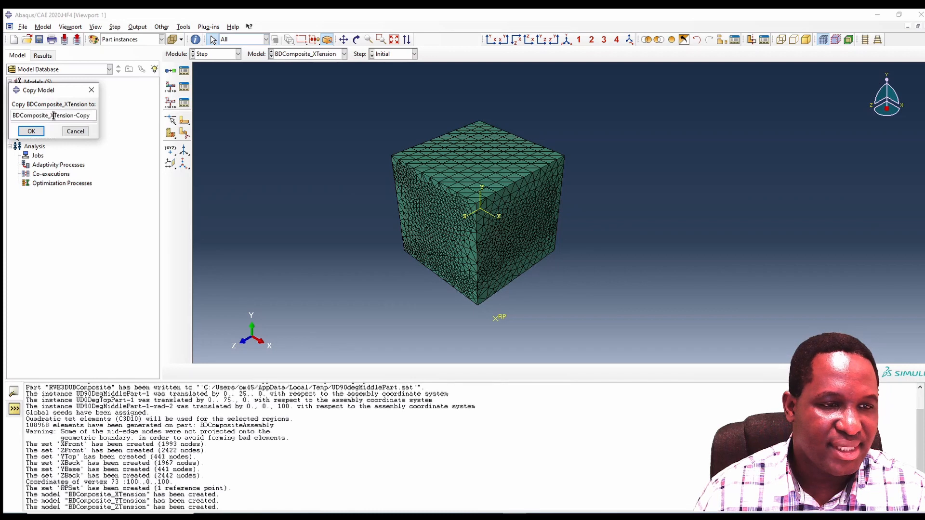
key("Return")
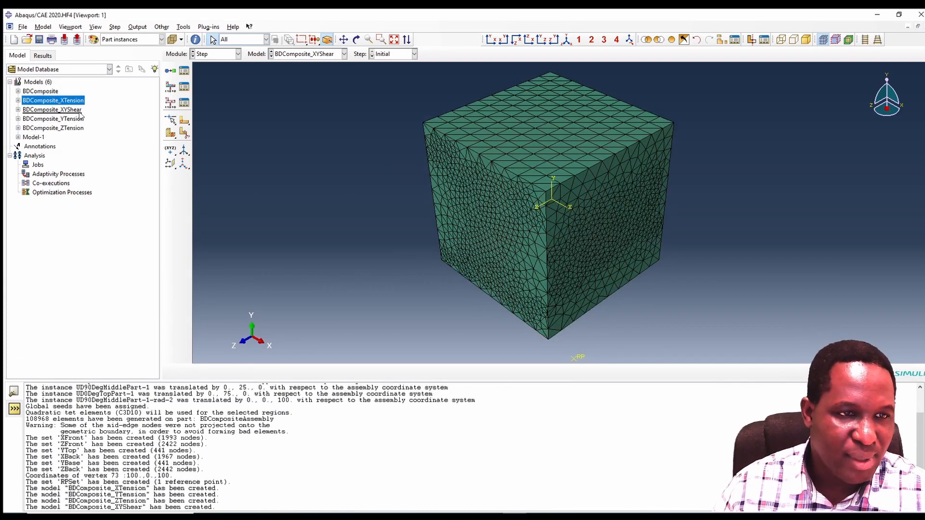
In BDComposite_XYShear, change the Load boundary condition to release U1 and prescribe a U2 displacement of 10.
left_click(18, 111)
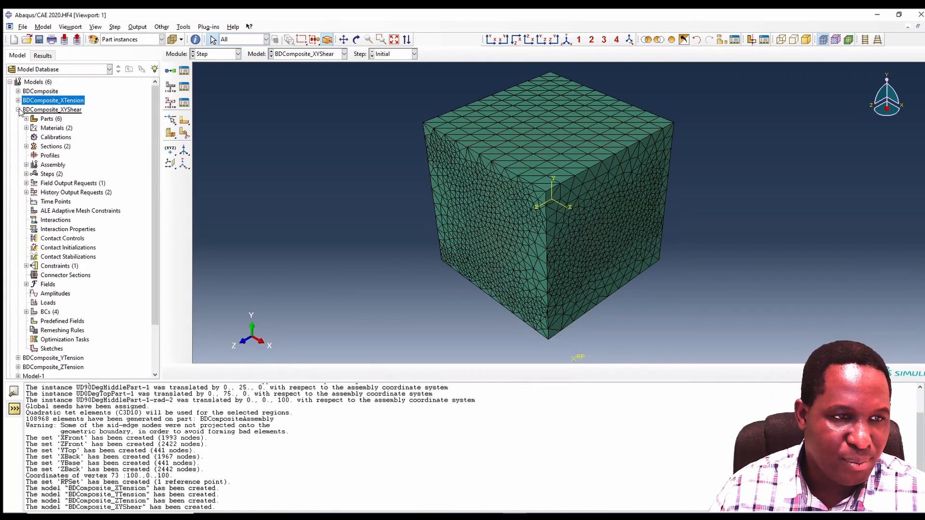
left_click(26, 312)
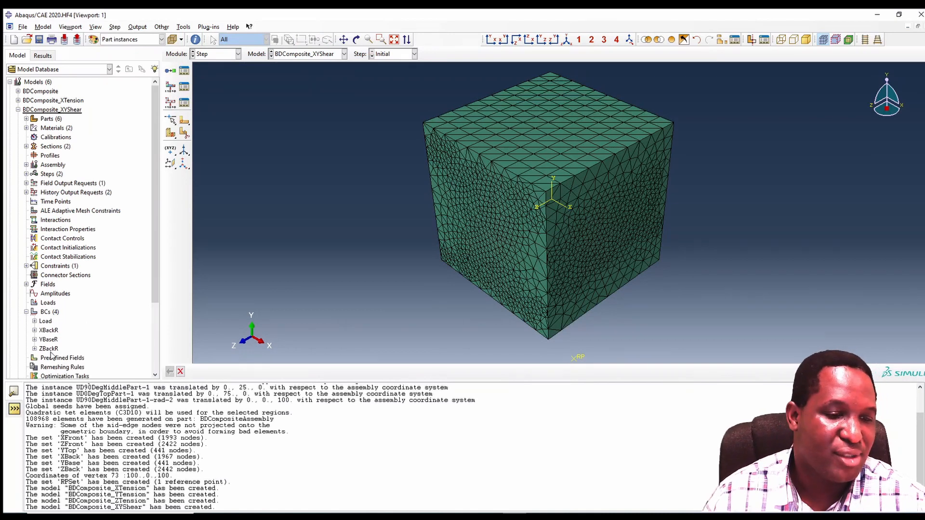
double_click(46, 321)
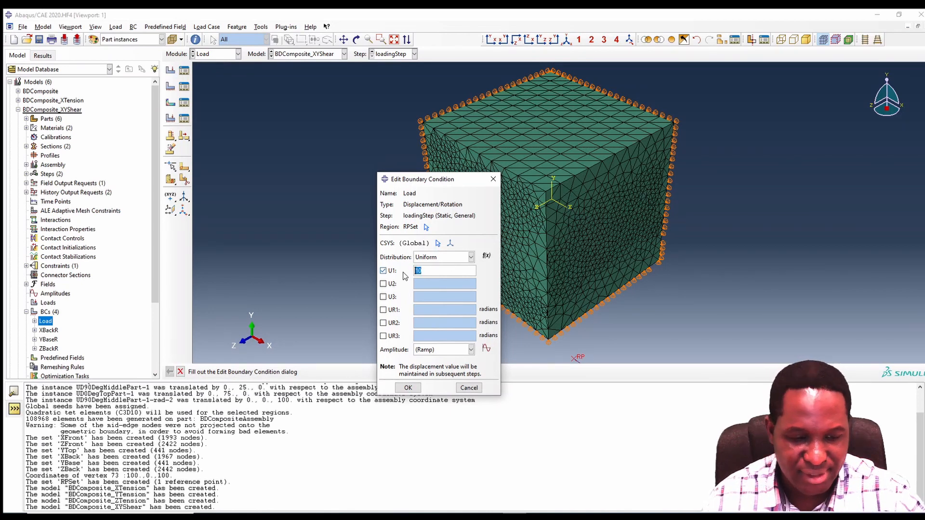
left_click(384, 271)
left_click(383, 284)
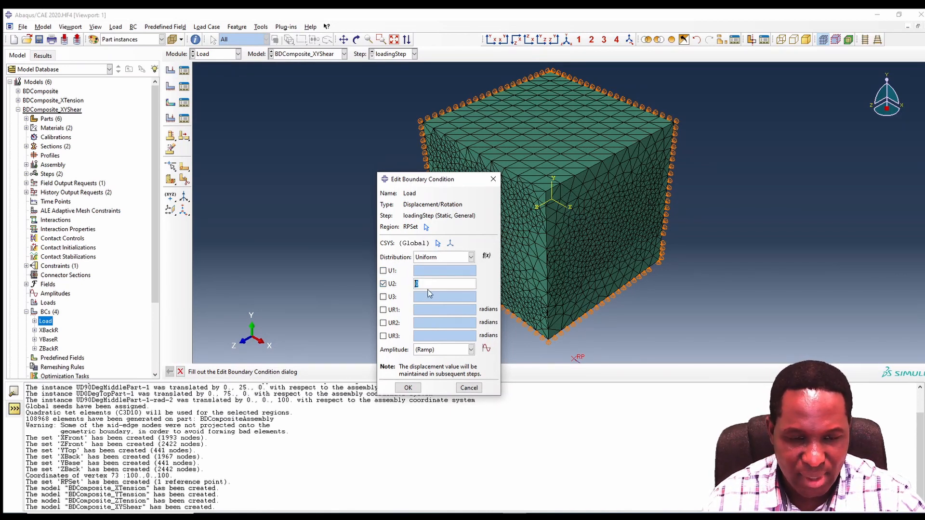
left_click(431, 288)
type("10")
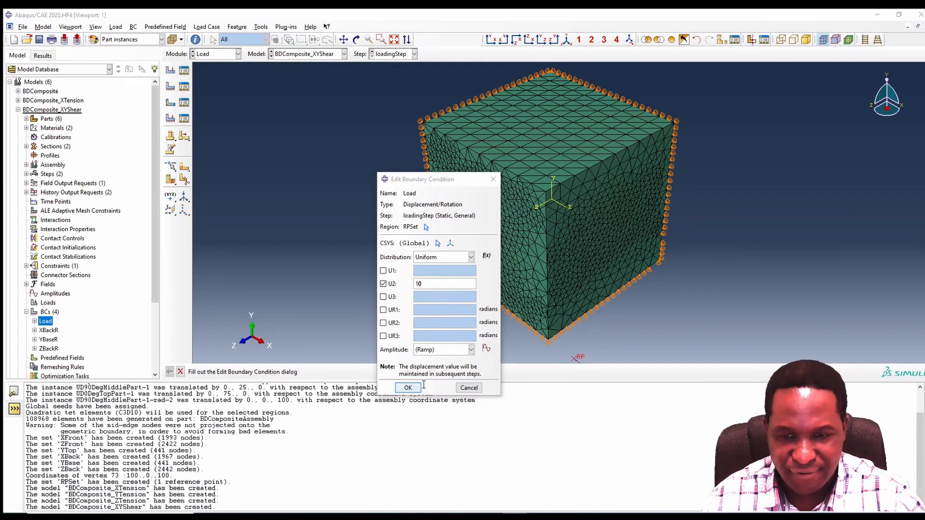
left_click(409, 388)
scroll(653, 309, "up", 2)
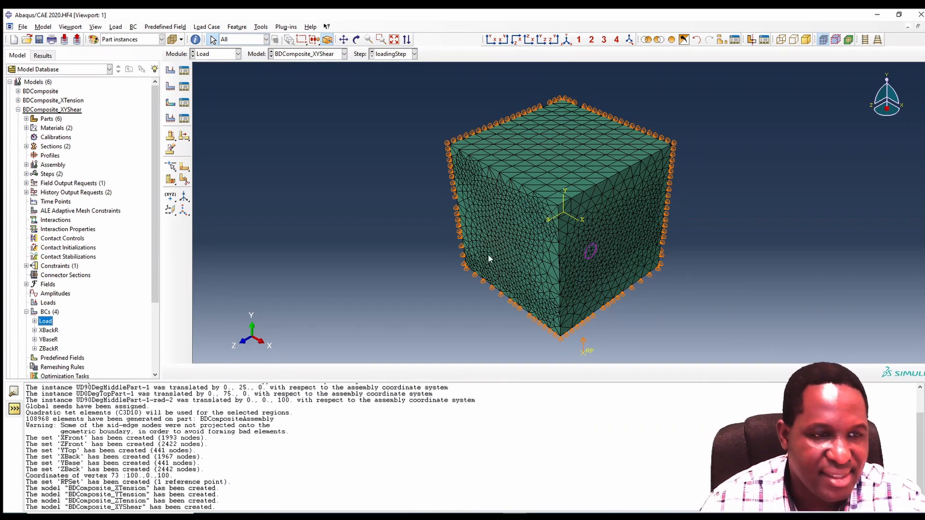
Edit the equation constraint in BDComposite_XYShear to use DOF 2 for both the XFront and RPSet terms.
left_click(26, 266)
left_click(50, 275)
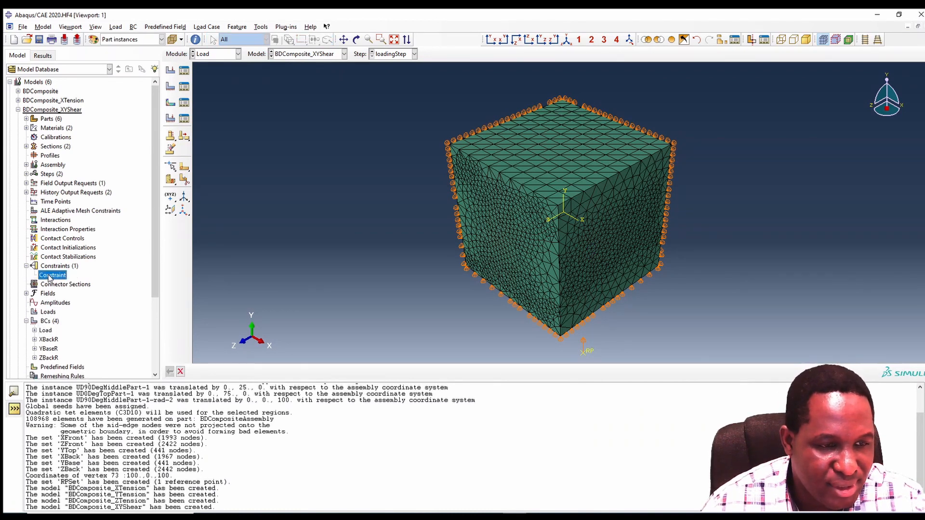
double_click(50, 277)
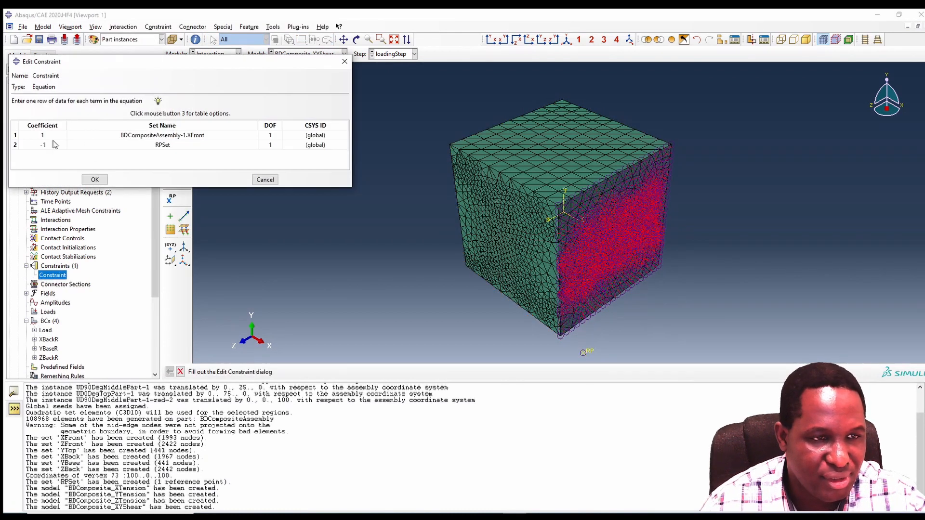
double_click(56, 137)
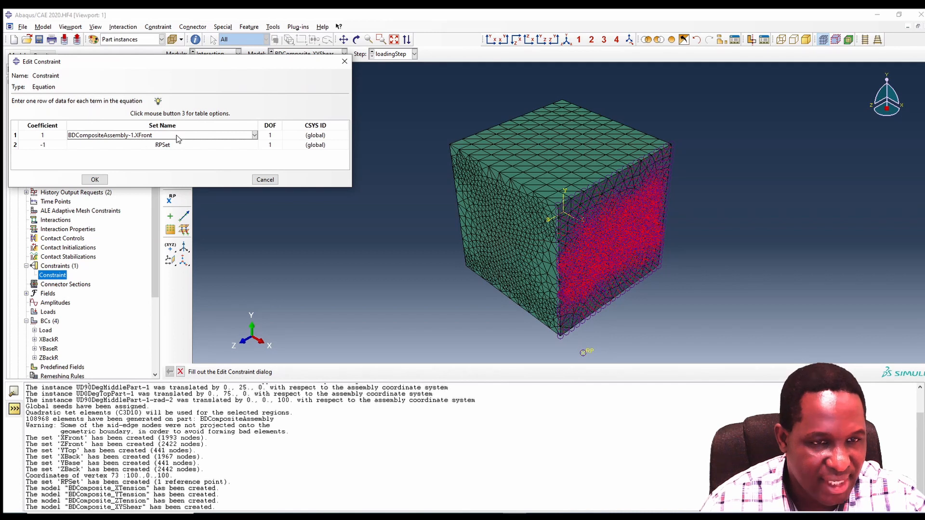
double_click(272, 137)
type("2")
double_click(272, 146)
type("2")
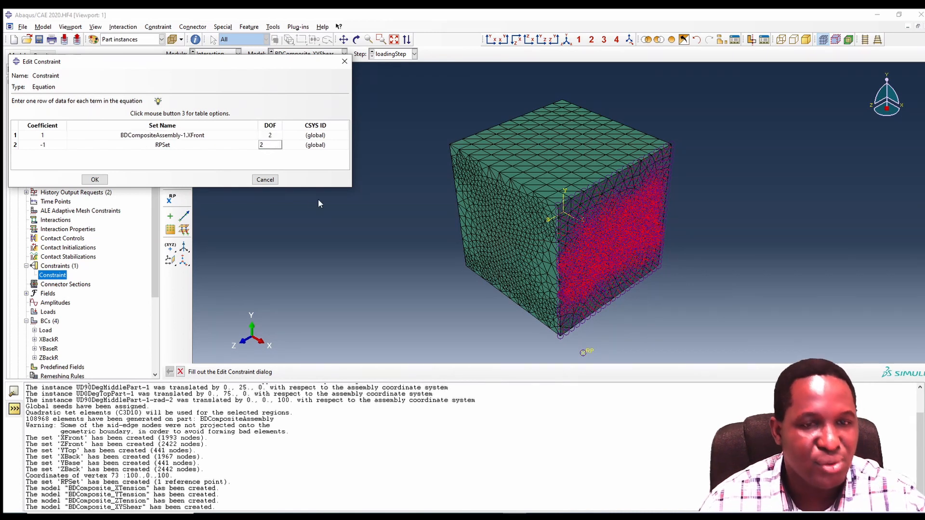
left_click(95, 180)
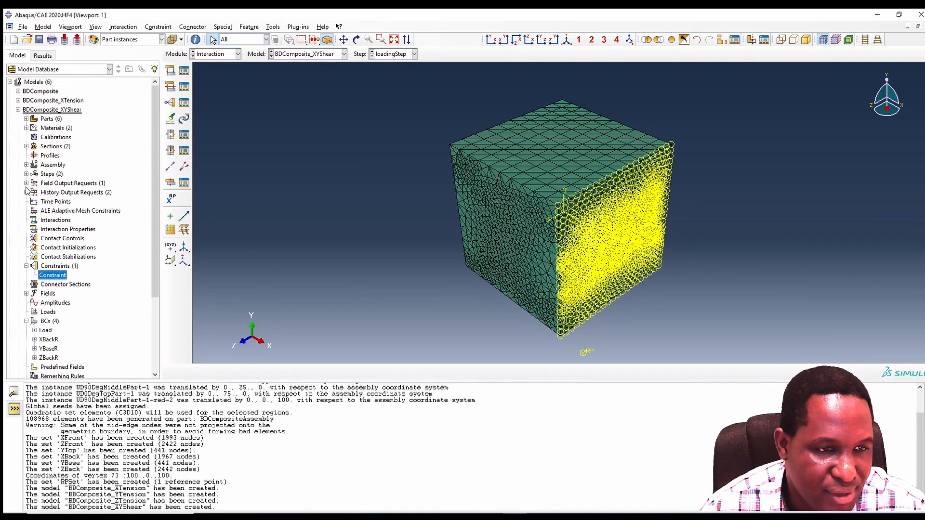
Edit the RPHO history output request of BDComposite_XYShear to output reaction force RF2.
left_click(27, 192)
double_click(42, 210)
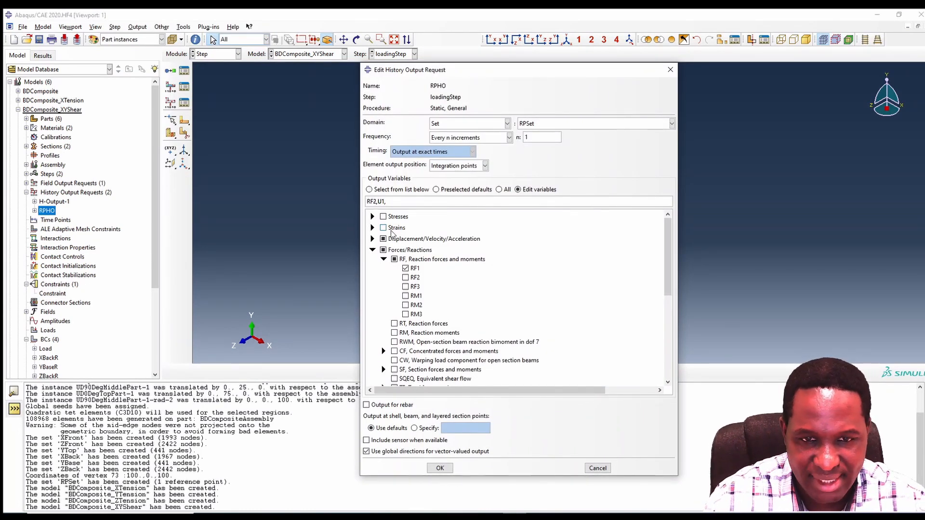
left_click(440, 468)
scroll(72, 289, "down", 3)
left_click(50, 294)
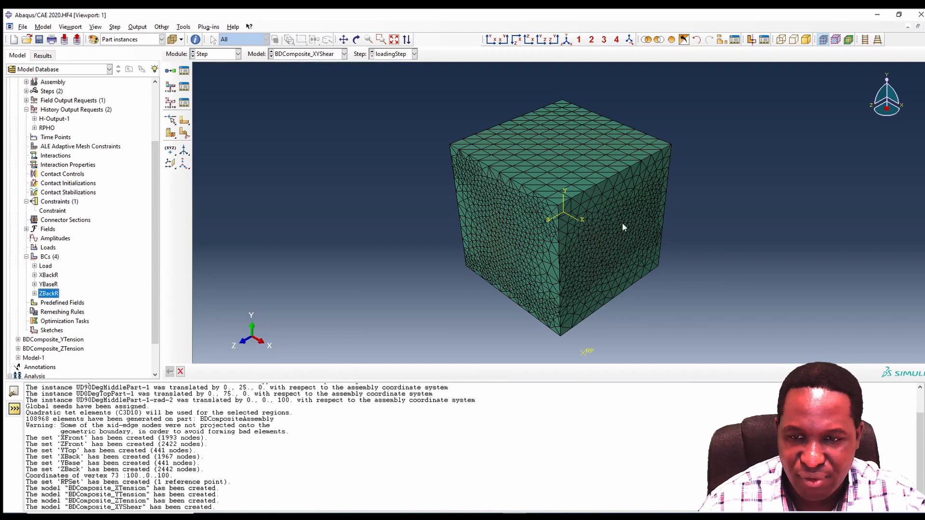
double_click(47, 267)
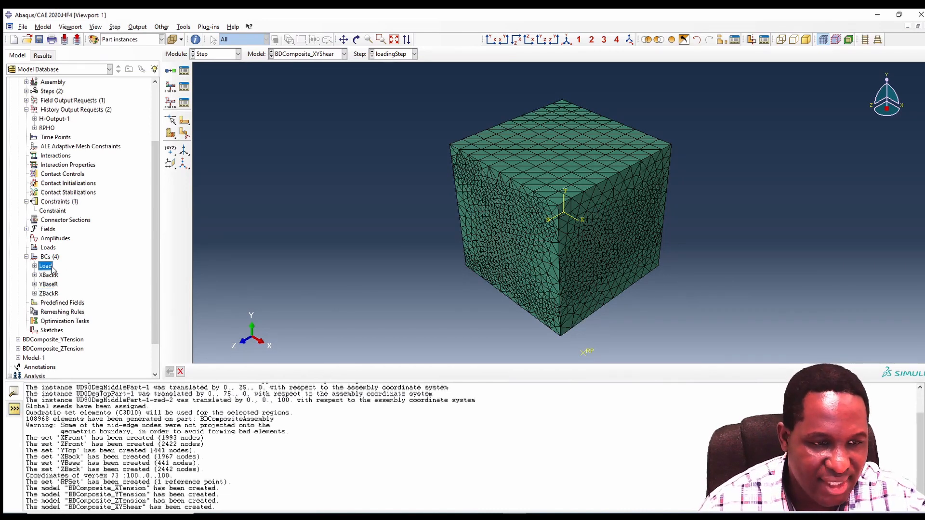
key("Escape")
Create a Displacement/Rotation boundary condition named XFrontR in the Initial step that fixes U1 on set BDCompositeAssembly-1.XFront.
double_click(49, 258)
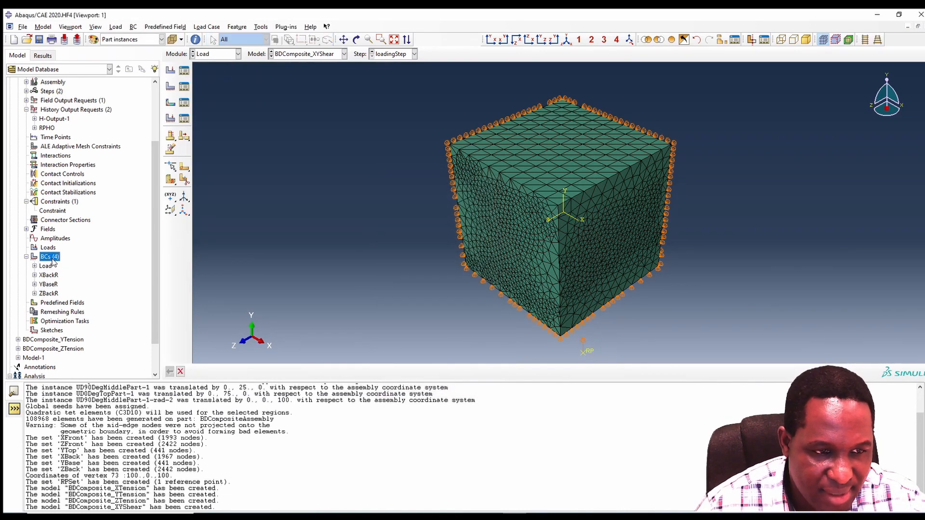
type("XFrontR")
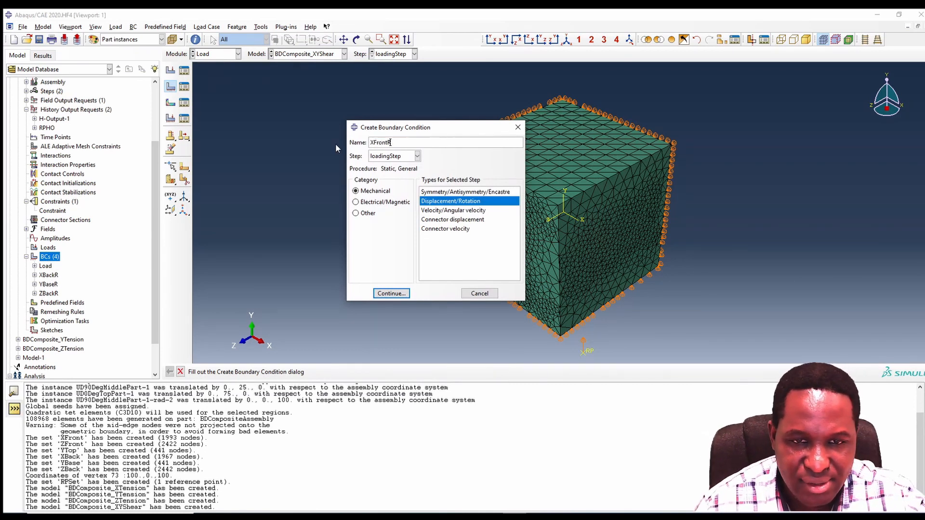
left_click(379, 155)
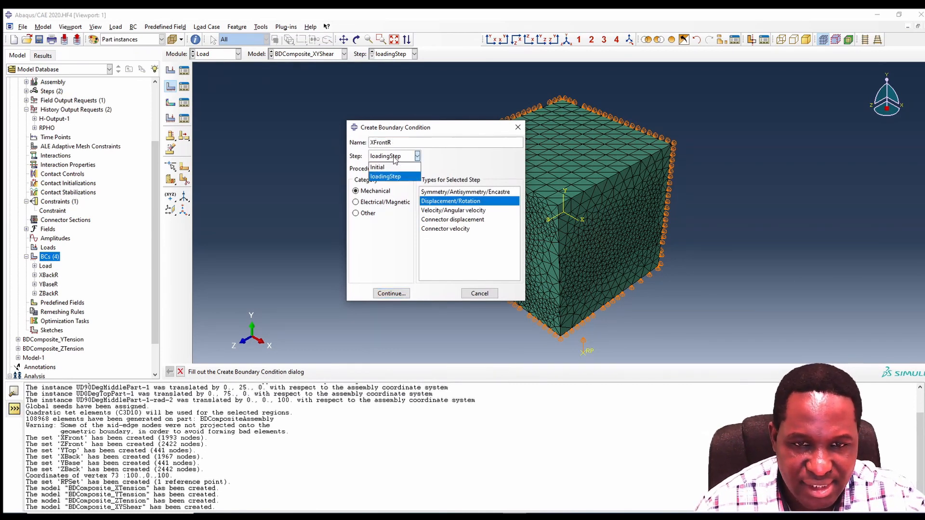
left_click(384, 167)
left_click(391, 293)
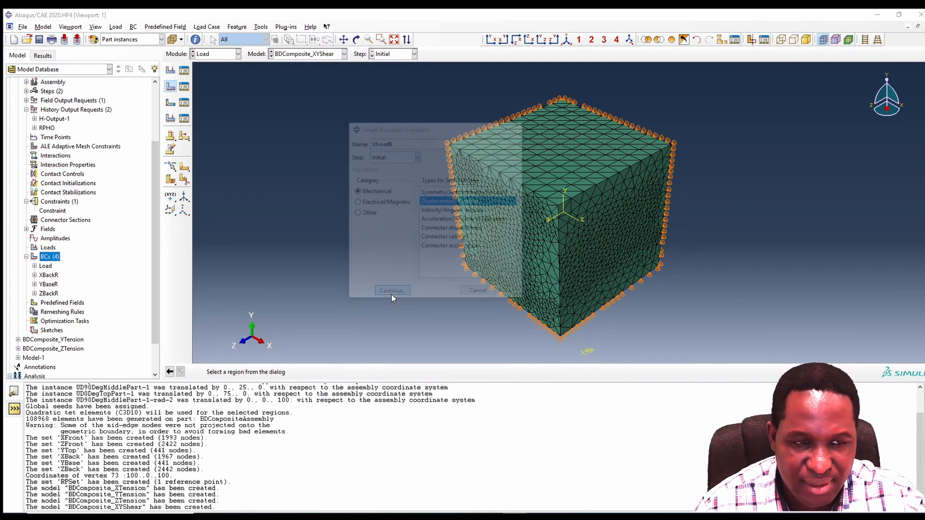
left_click(86, 189)
left_click(68, 356)
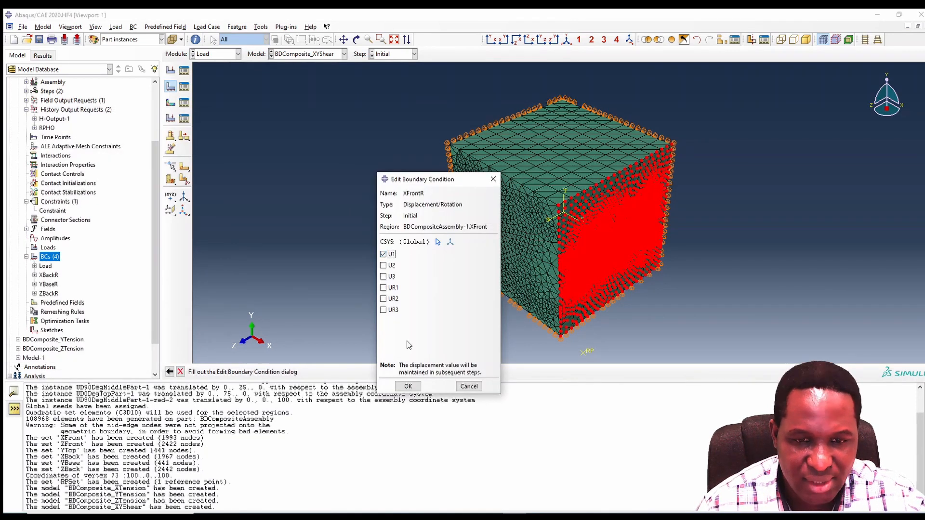
left_click(408, 387)
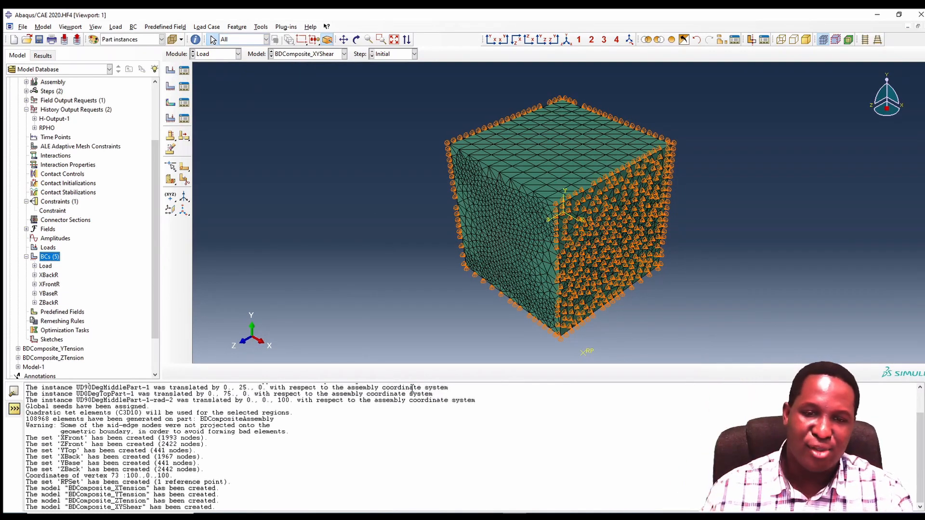
Rename the XBackR boundary condition in BDComposite_XYShear to XBackF.
left_click(51, 277)
right_click(50, 278)
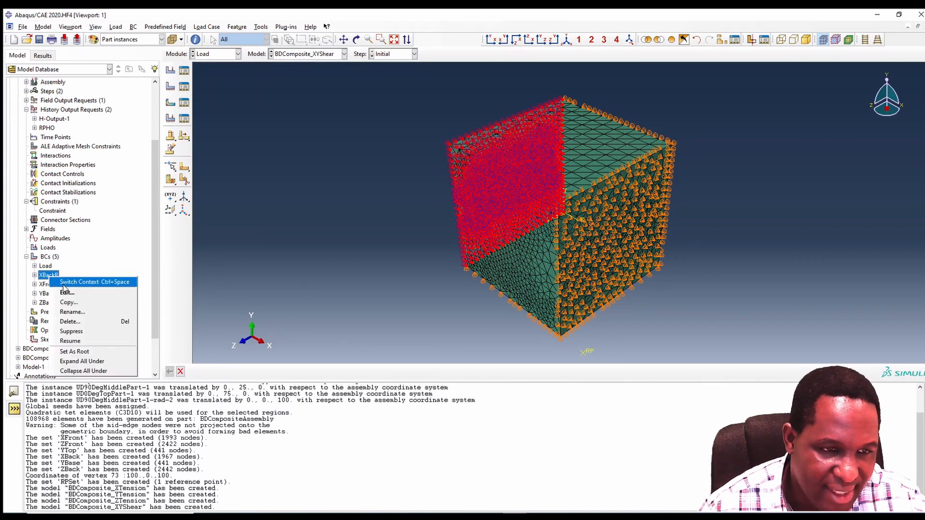
left_click(81, 312)
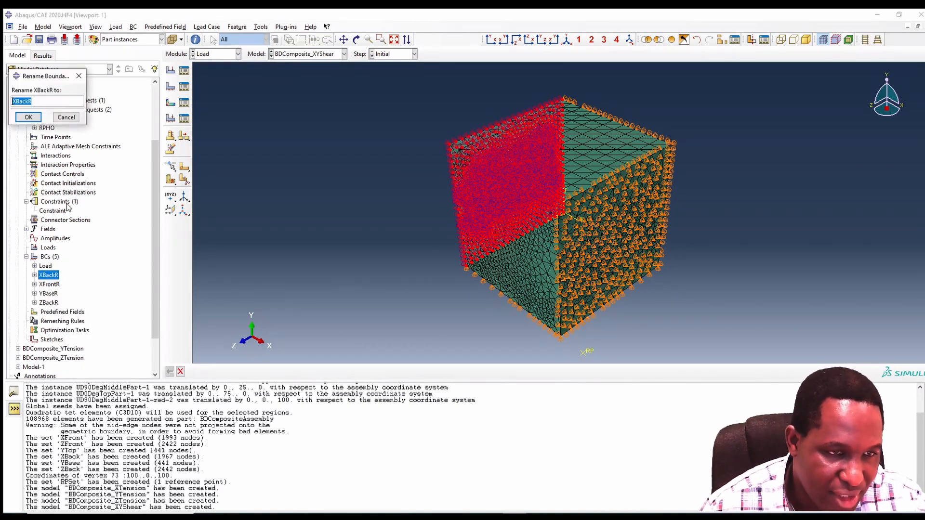
left_click(53, 100)
type("F")
key("Return")
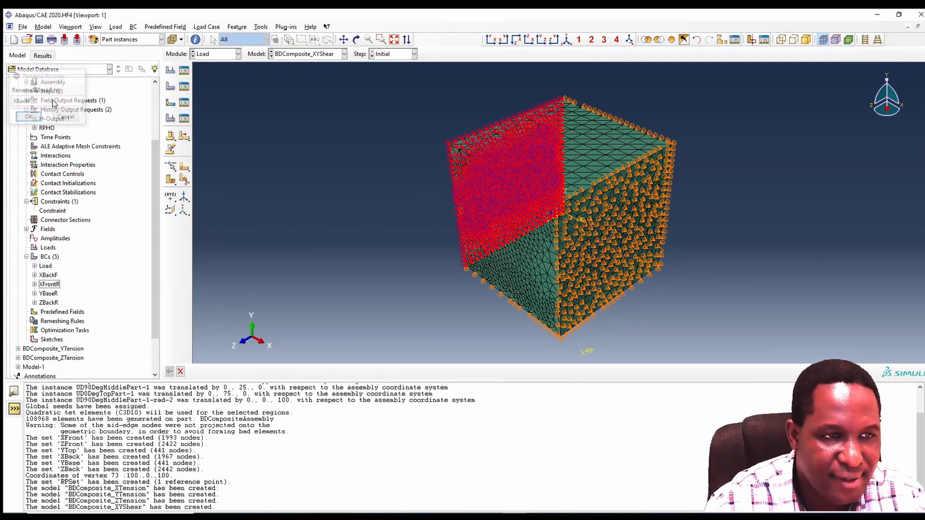
Edit the XBackF boundary condition in BDComposite_XYShear to fix U1, U2 and U3.
double_click(48, 275)
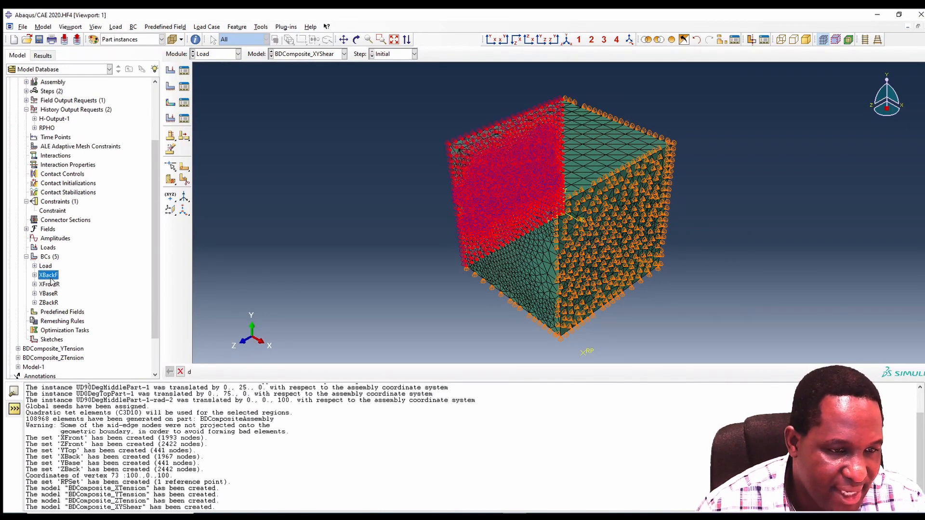
left_click(383, 278)
left_click(383, 267)
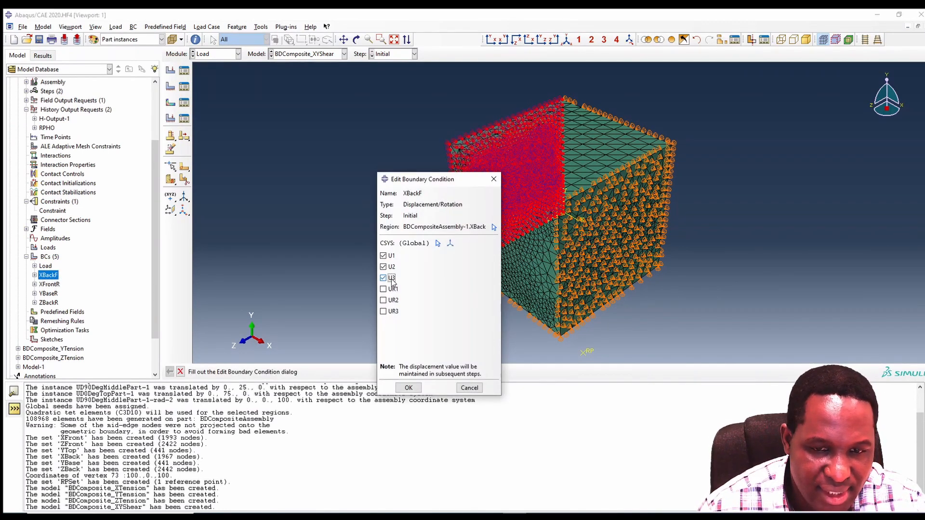
left_click(408, 388)
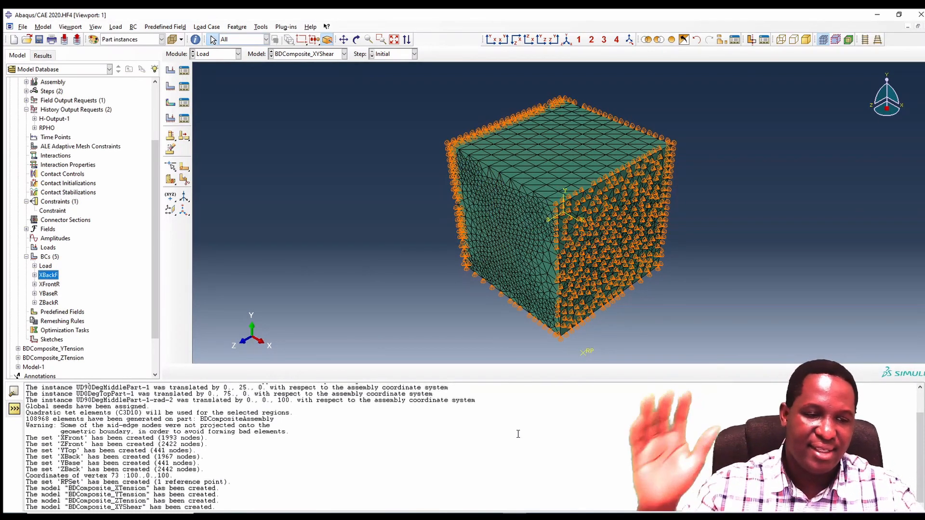
Suppress the YBaseR and ZBackR boundary conditions in BDComposite_XYShear.
left_click(48, 293)
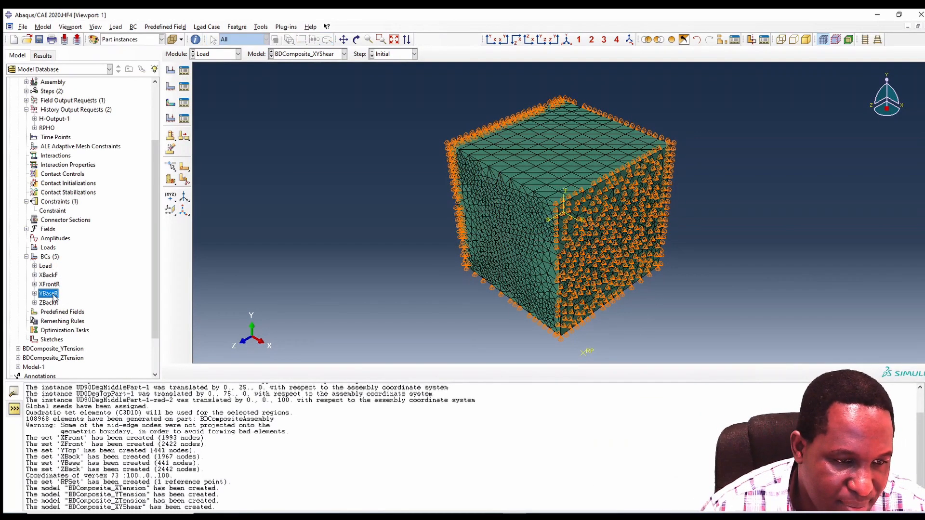
left_click(49, 302, "ctrl")
right_click(55, 304)
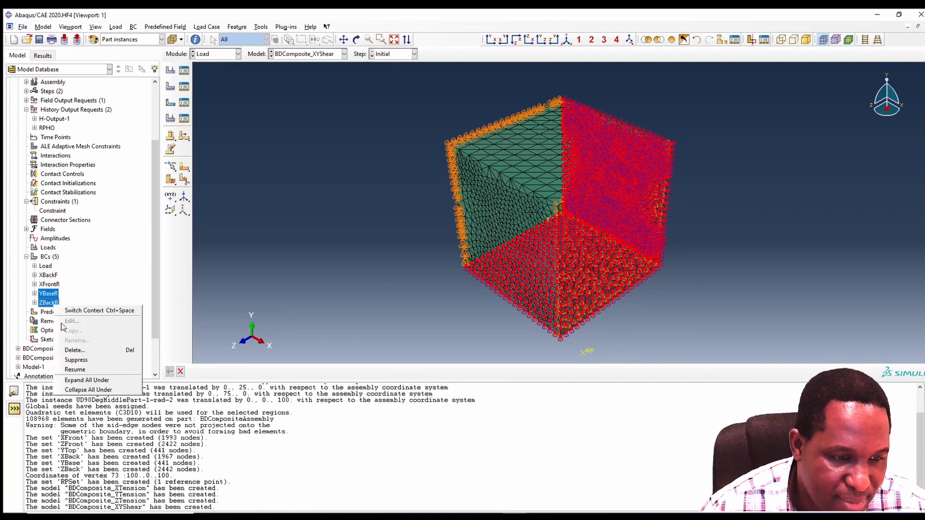
left_click(85, 360)
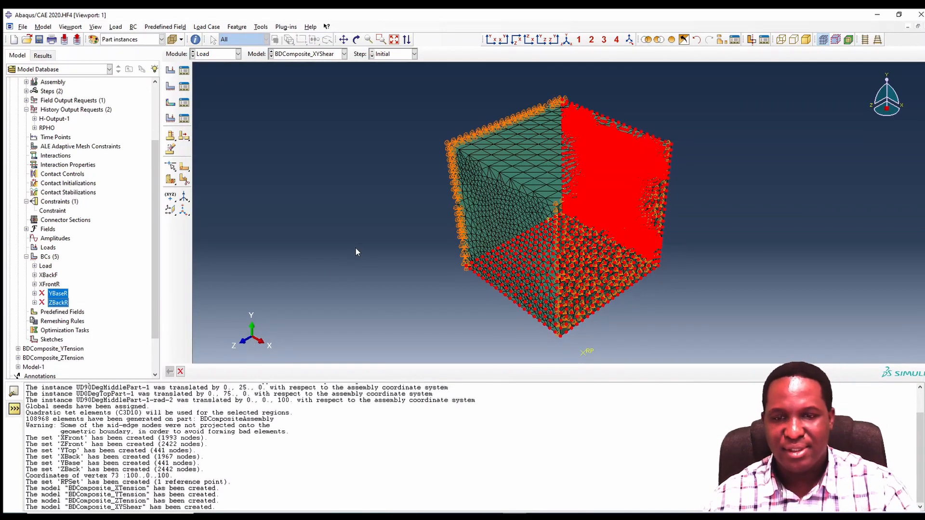
Copy the BDComposite_YTension model to a new model named BDComposite_YZShear.
left_click(57, 286)
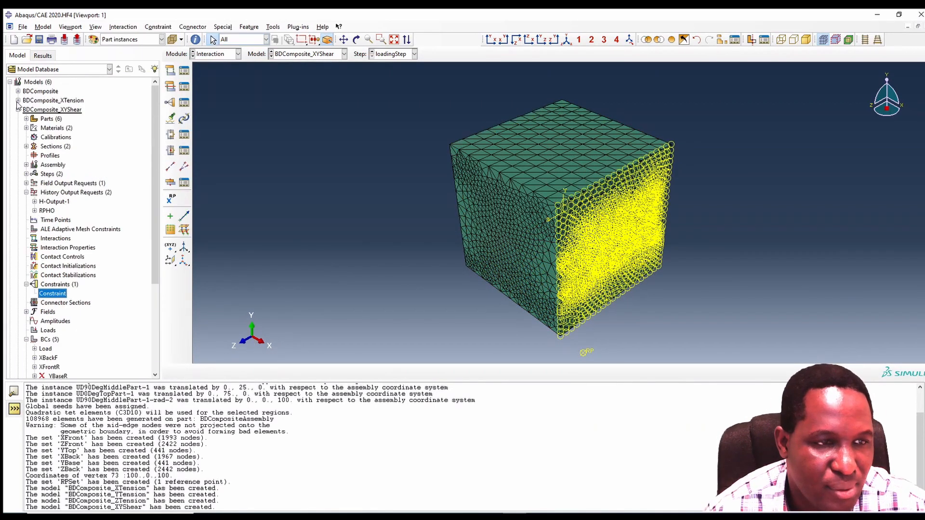
left_click(18, 110)
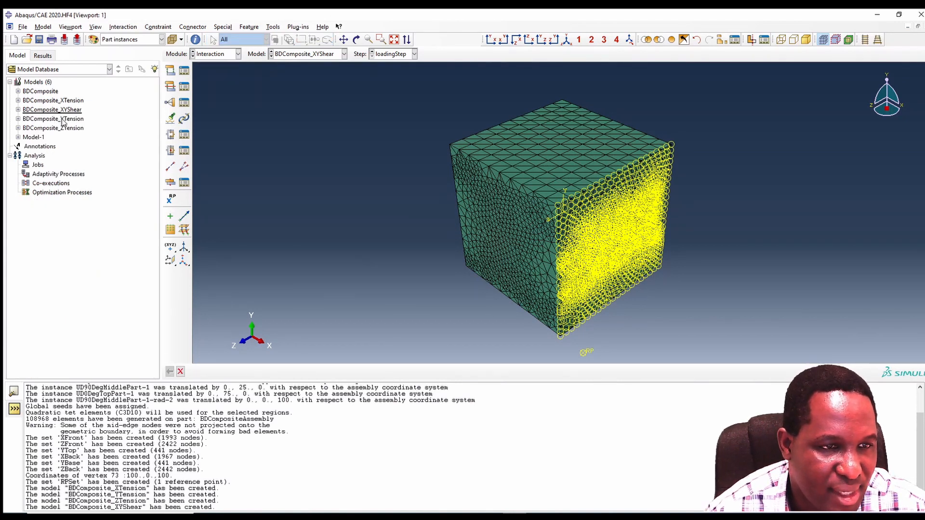
right_click(63, 120)
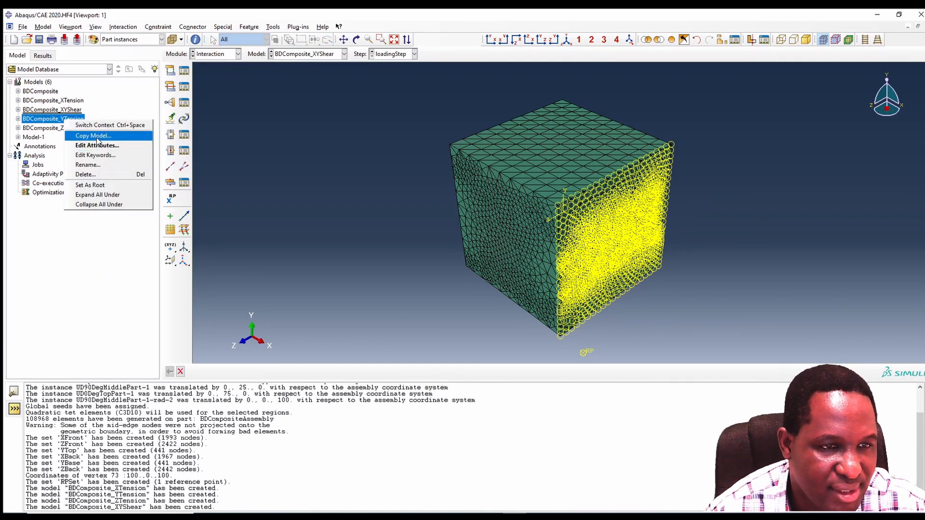
left_click(93, 136)
left_click(55, 117)
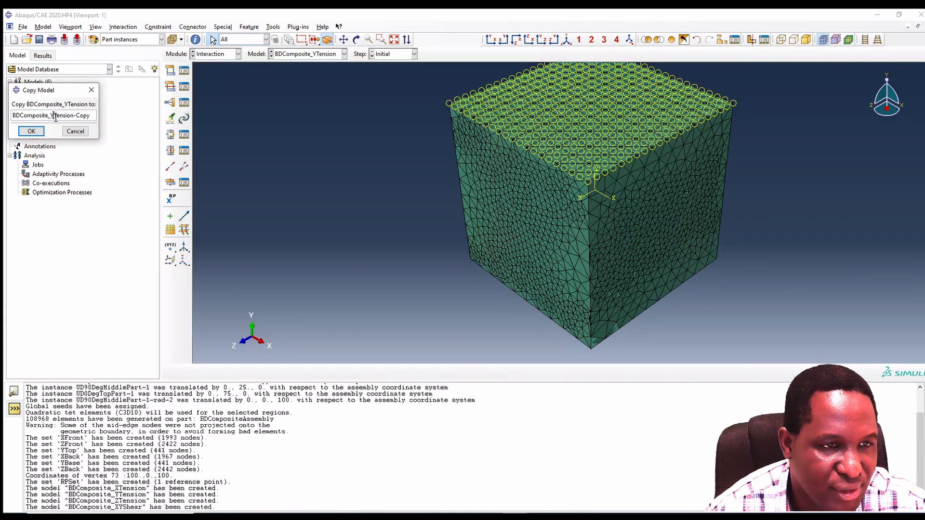
type("Z")
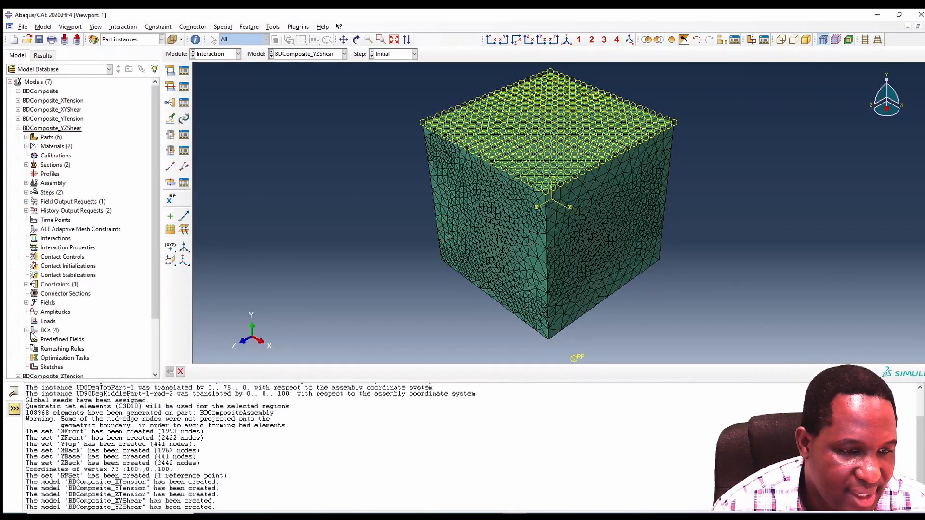
Edit the Load boundary condition of BDComposite_YZShear to release U2 and apply a U3 displacement of -10.
left_click(26, 331)
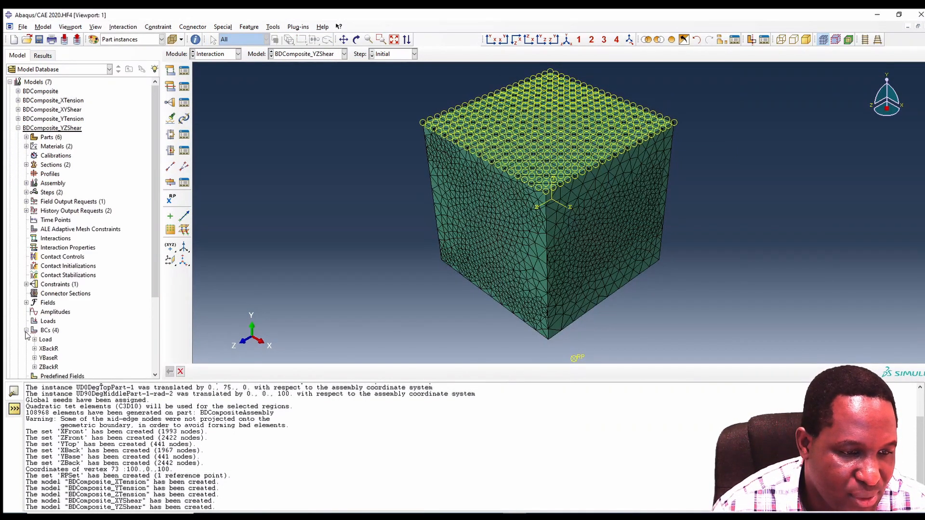
double_click(45, 341)
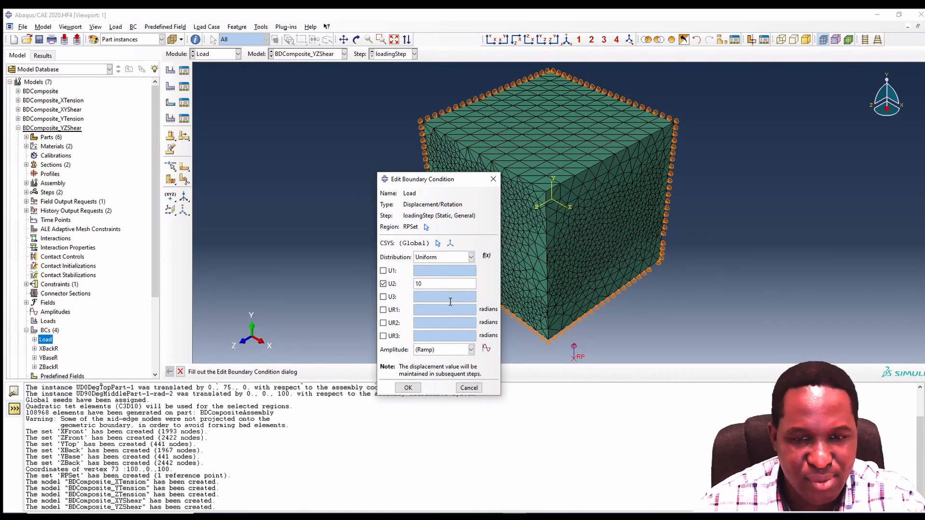
double_click(417, 283)
key("ctrl+x")
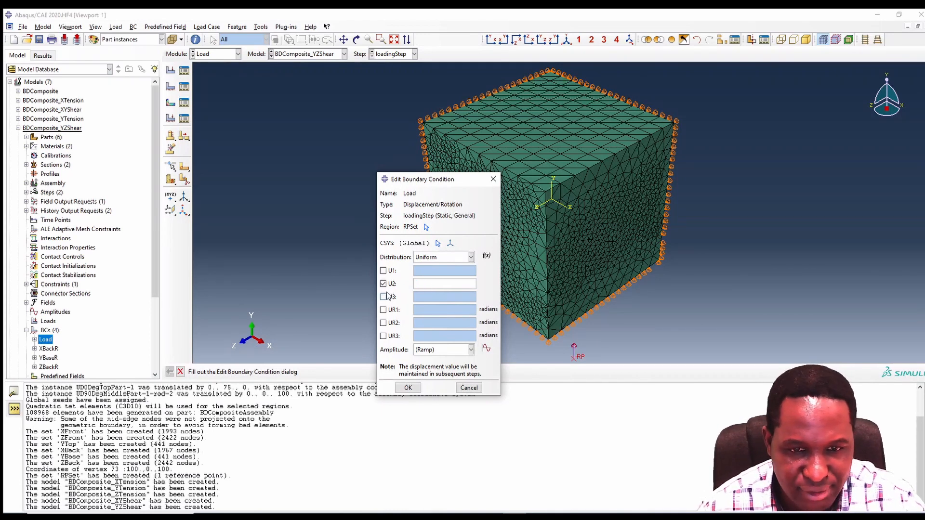
left_click(383, 284)
left_click(384, 297)
key("ctrl+v")
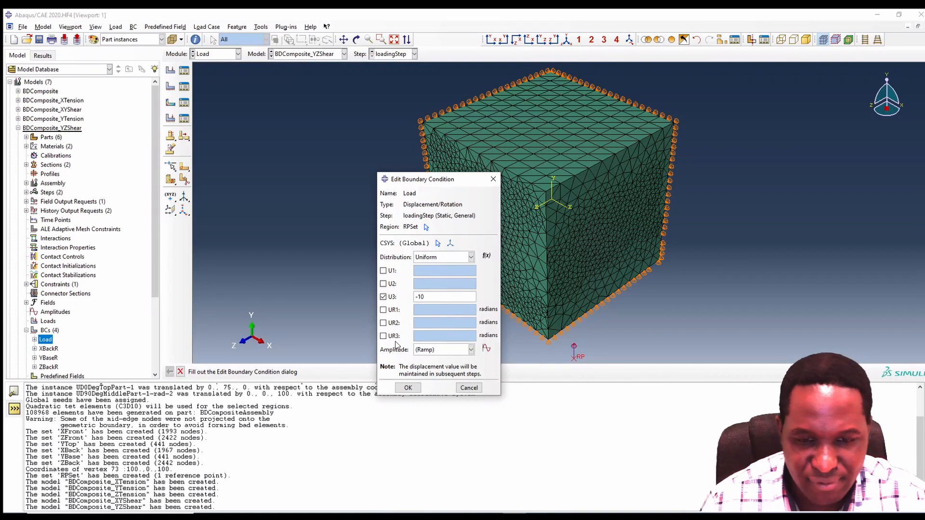
left_click(408, 388)
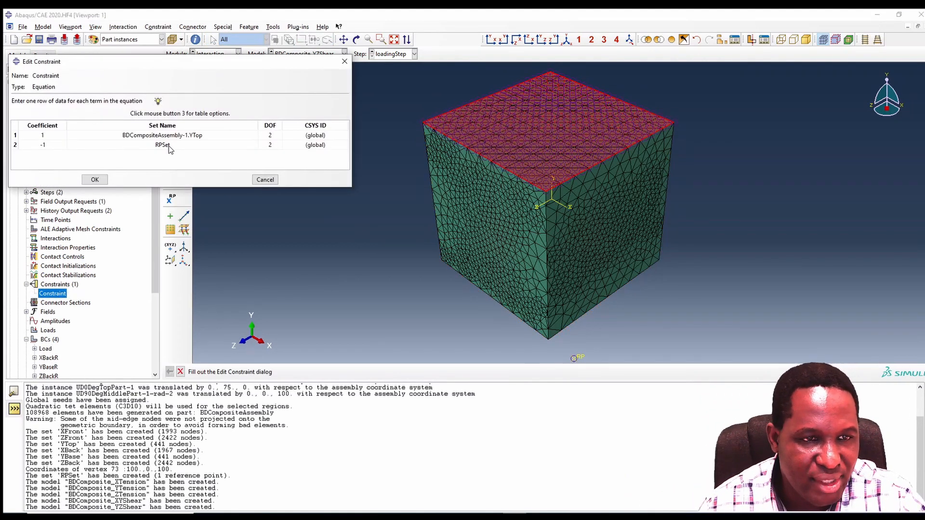
Edit the equation constraint in BDComposite_YZShear to use DOF 3 for both the YTop and RPSet terms.
left_click(217, 136)
left_click(277, 136)
type("3")
left_click(271, 145)
type("3")
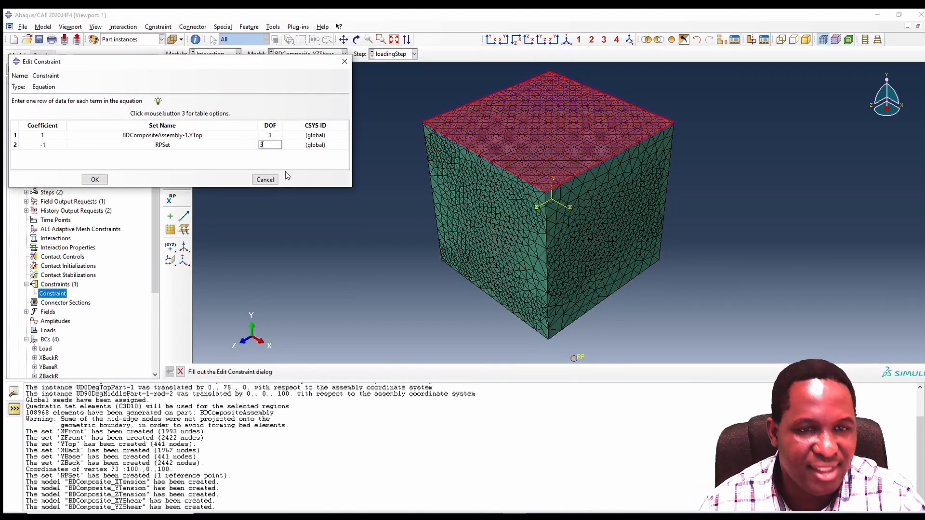
left_click(95, 180)
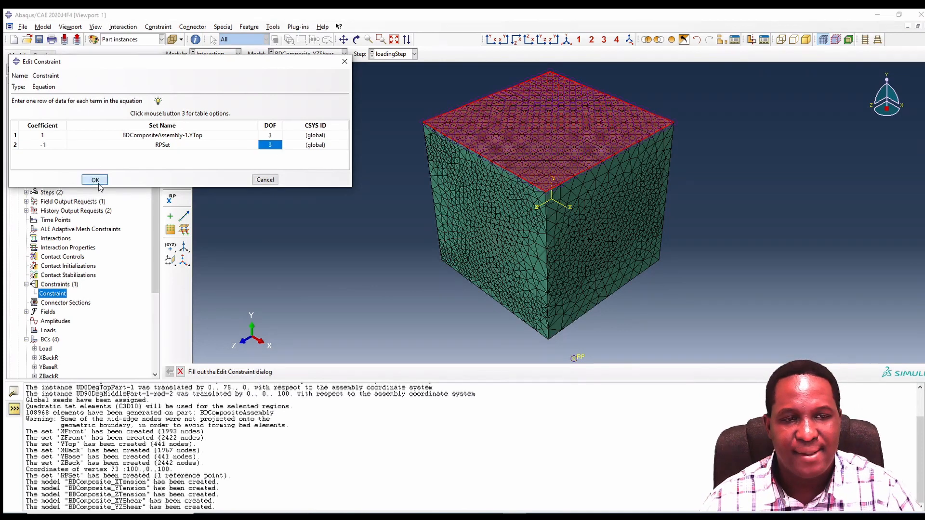
Set the RPHO history output request of BDComposite_YZShear to output RF3 and U3, and save the model database.
left_click(26, 210)
double_click(47, 228)
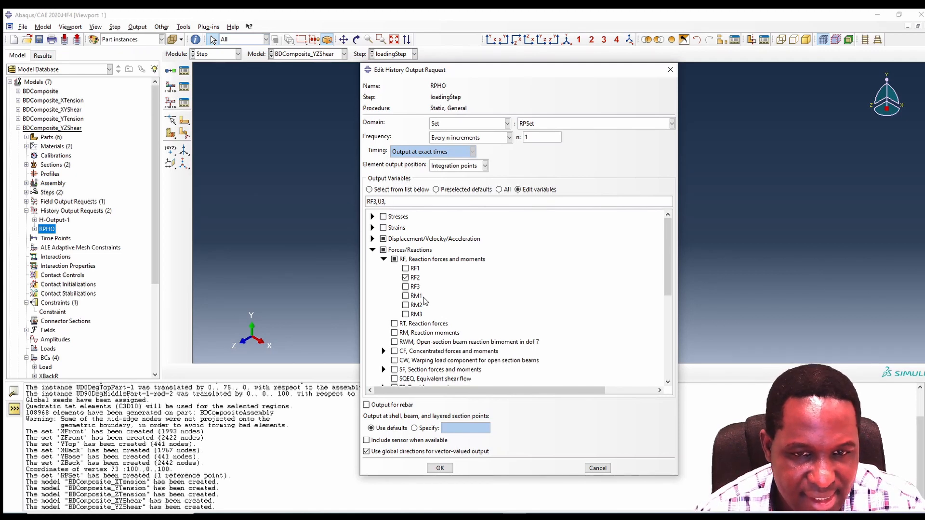
left_click(440, 468)
scroll(107, 286, "down", 4)
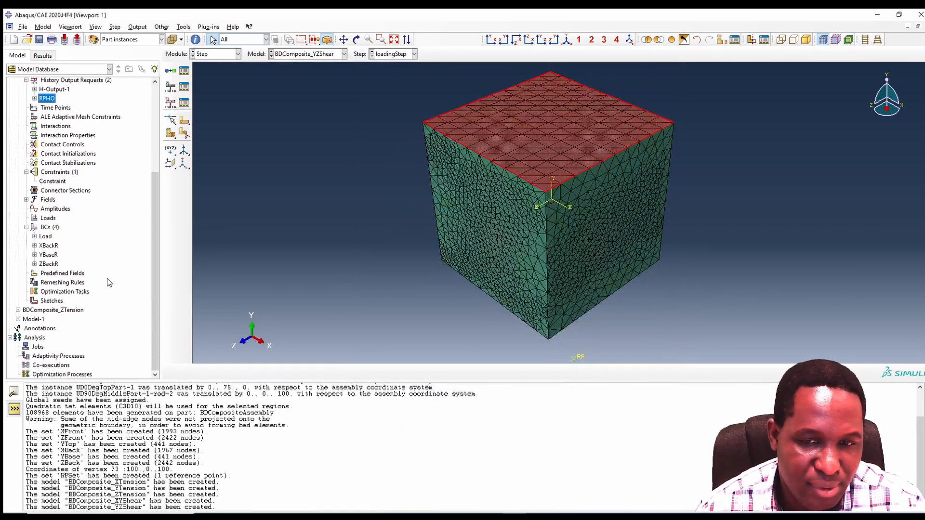
key("ctrl+s")
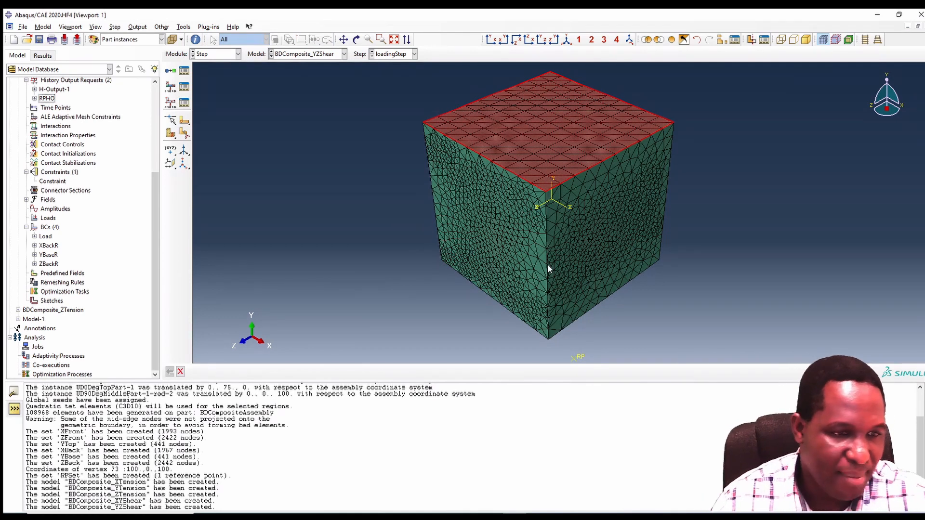
Suppress the XBackR and ZBackR boundary conditions in BDComposite_YZShear.
left_click(44, 266)
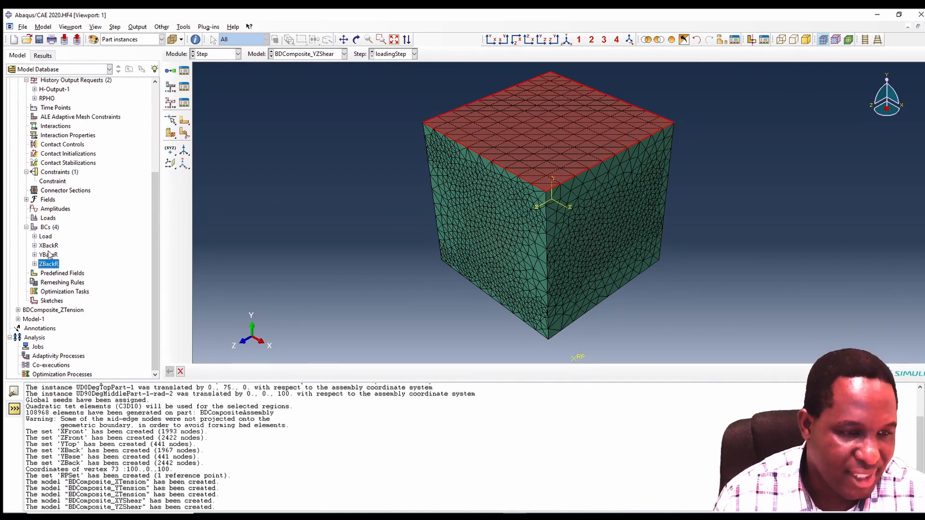
left_click(53, 247, "ctrl")
right_click(53, 248)
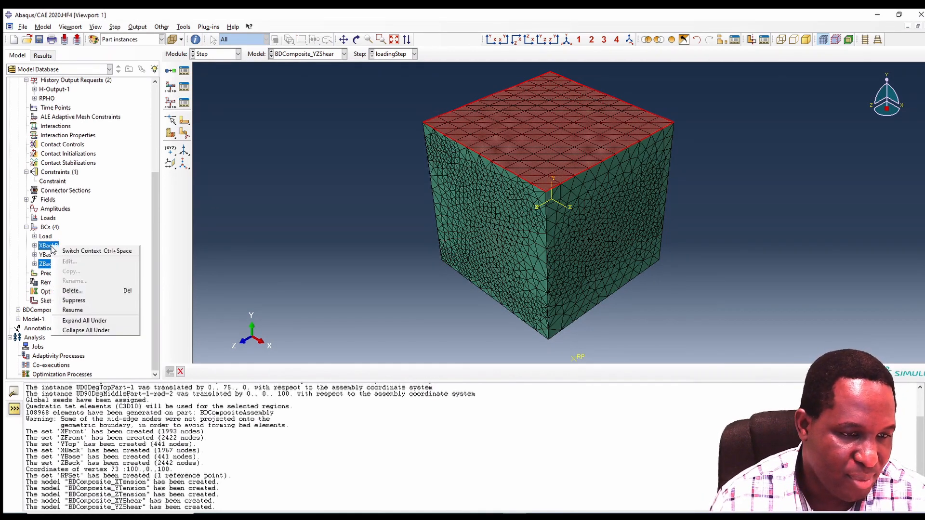
left_click(88, 302)
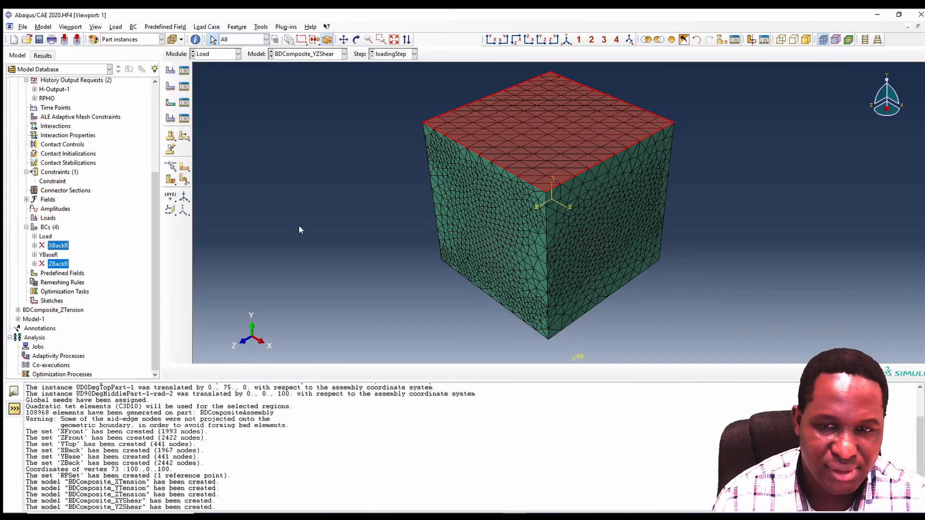
Rename the YBaseR boundary condition in BDComposite_YZShear to YBaseF.
right_click(48, 256)
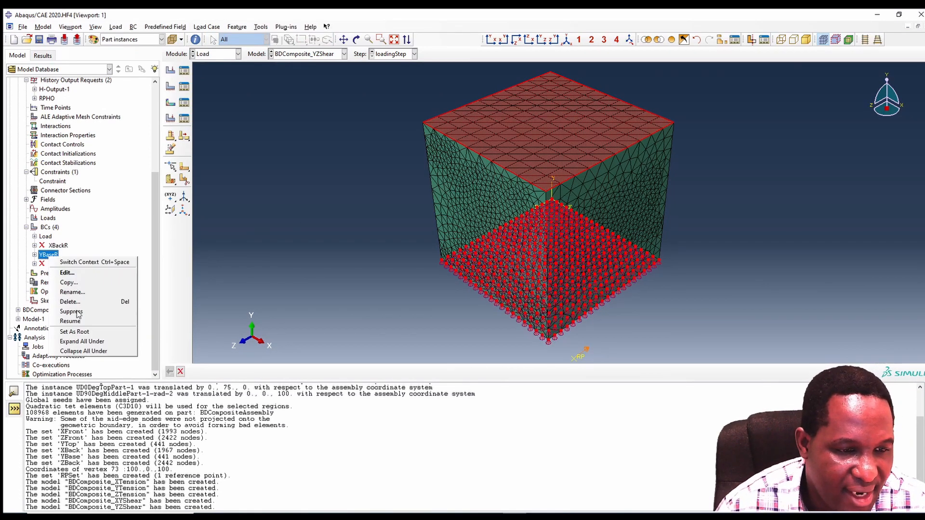
left_click(95, 292)
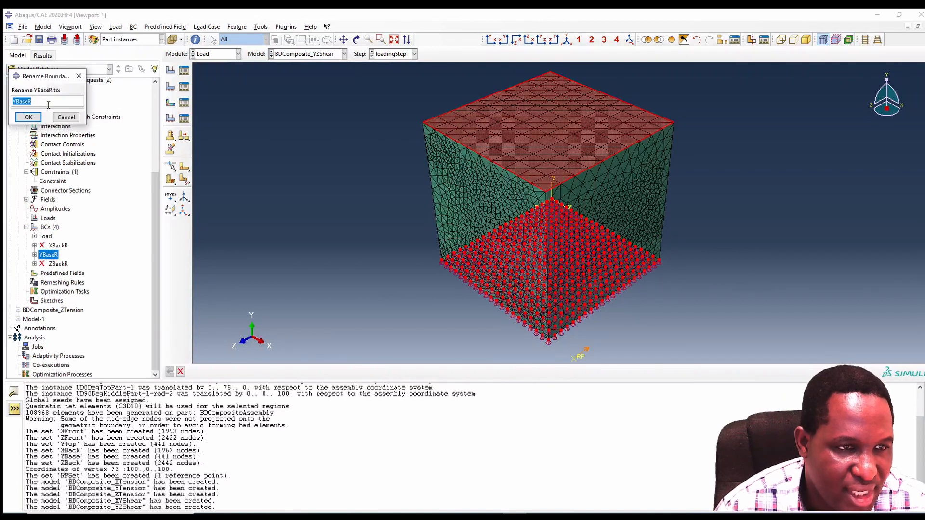
left_click(32, 103)
type("F")
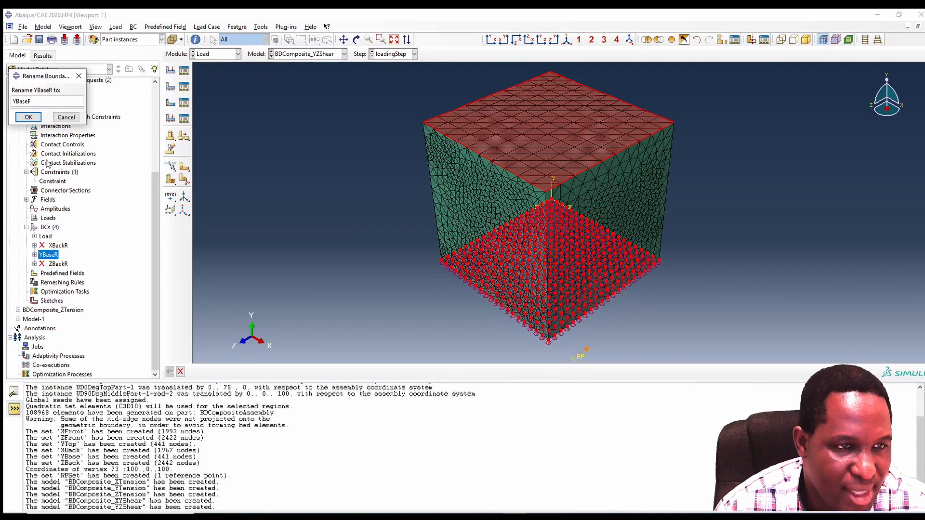
left_click(28, 117)
Edit the YBaseF boundary condition in loadingStep to also constrain U3 to 0.
double_click(53, 255)
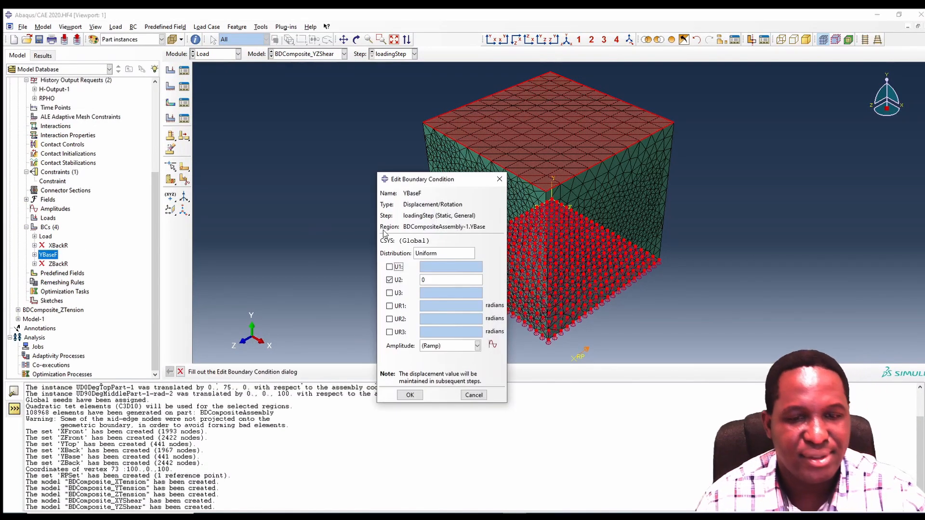
left_click(398, 293)
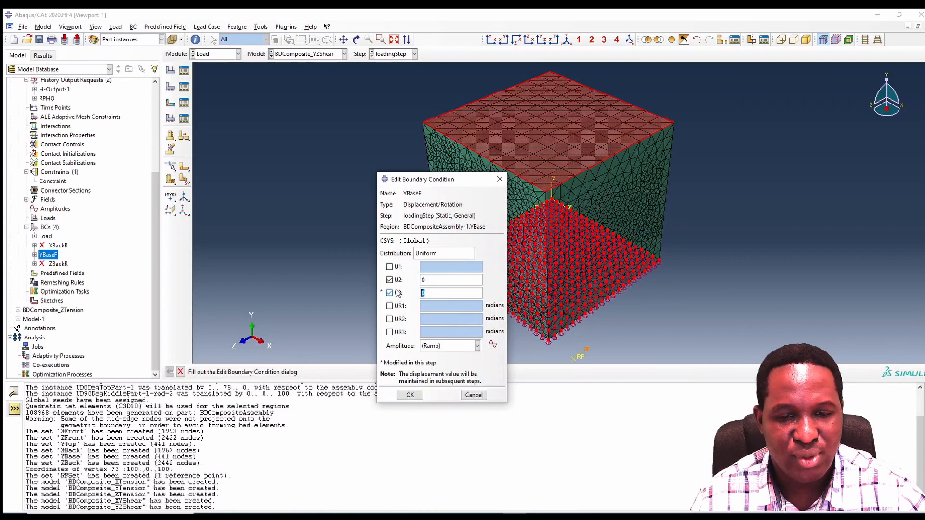
left_click(411, 395)
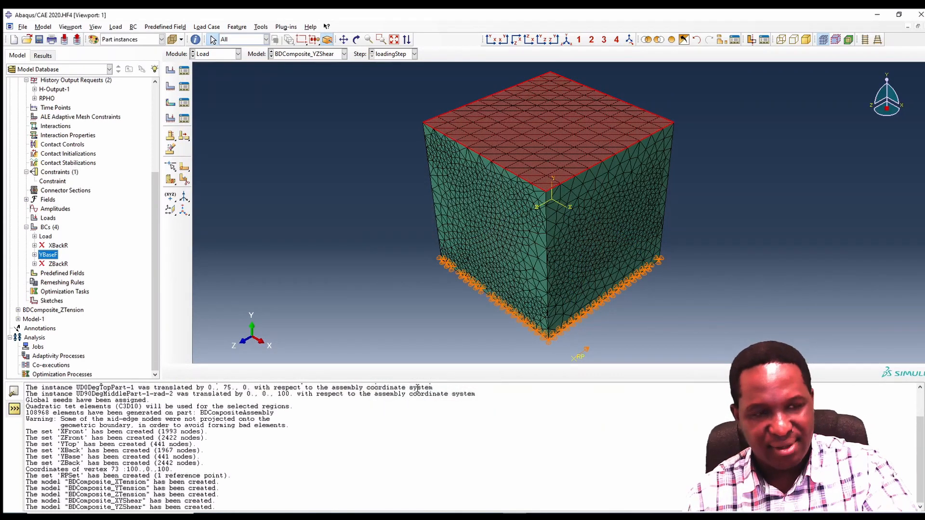
Create a displacement/rotation boundary condition YTopR in the Initial step on the YTop set of BDComposite_YZShear, constraining U2.
double_click(46, 227)
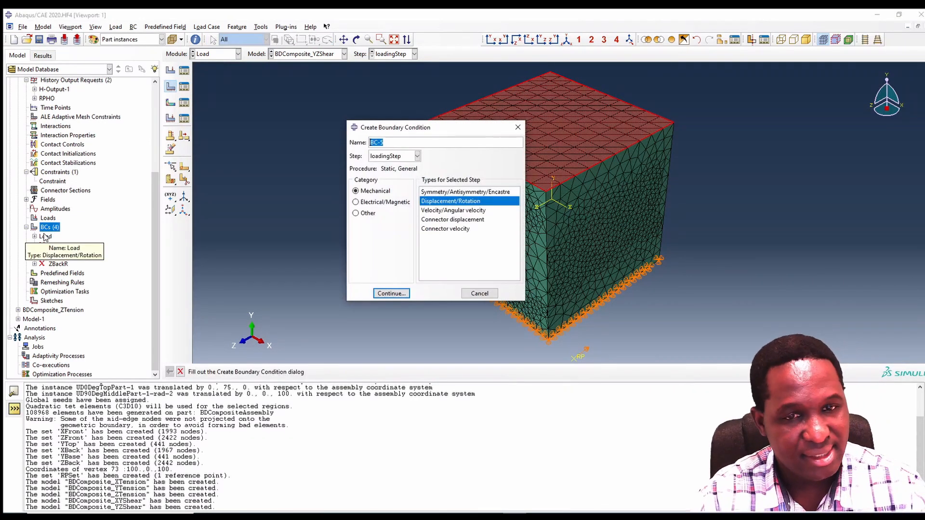
type("X")
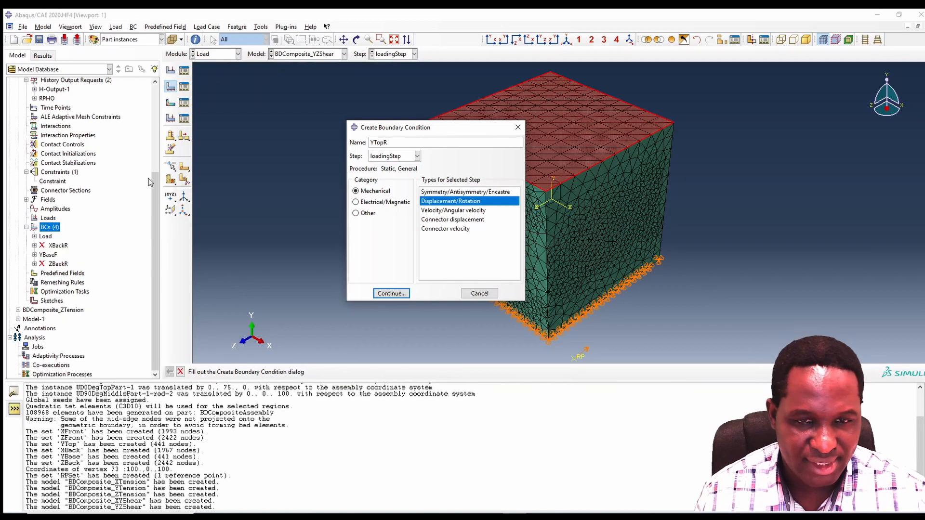
left_click(388, 156)
left_click(385, 164)
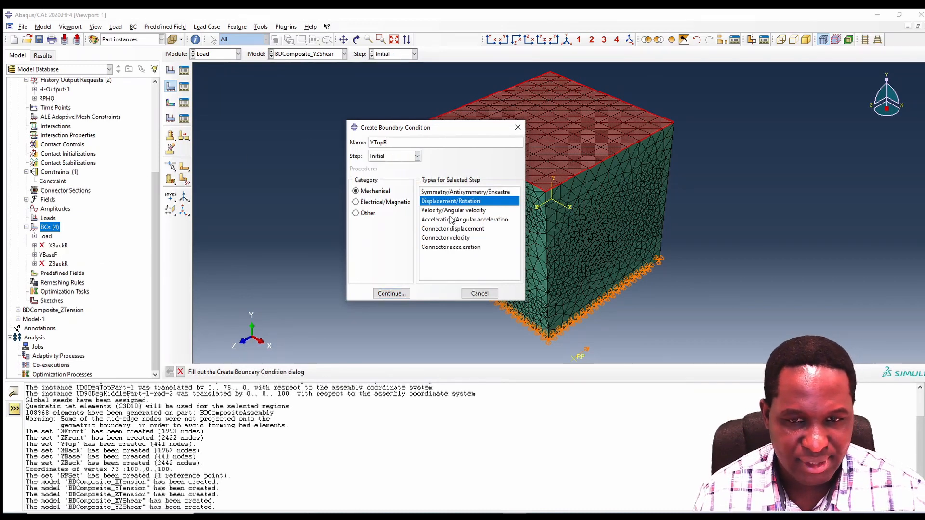
left_click(392, 294)
left_click(90, 208)
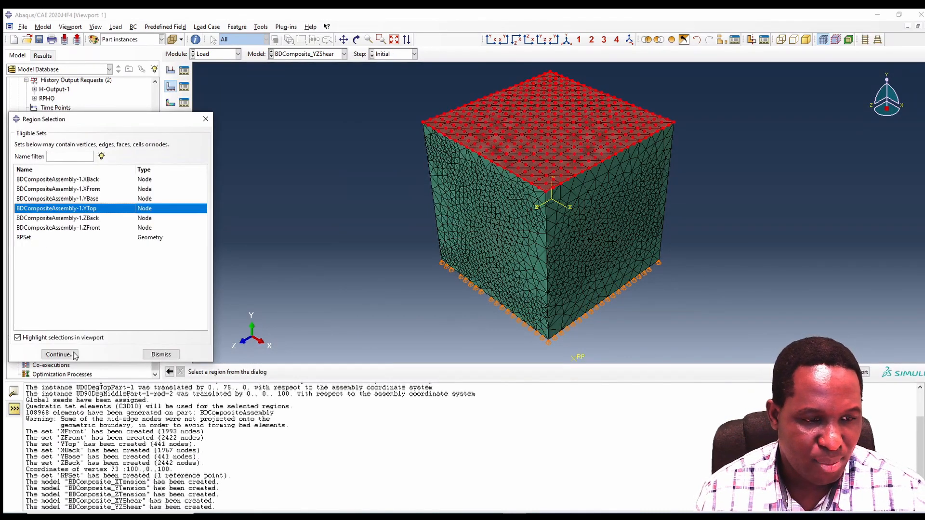
left_click(70, 356)
left_click(384, 263)
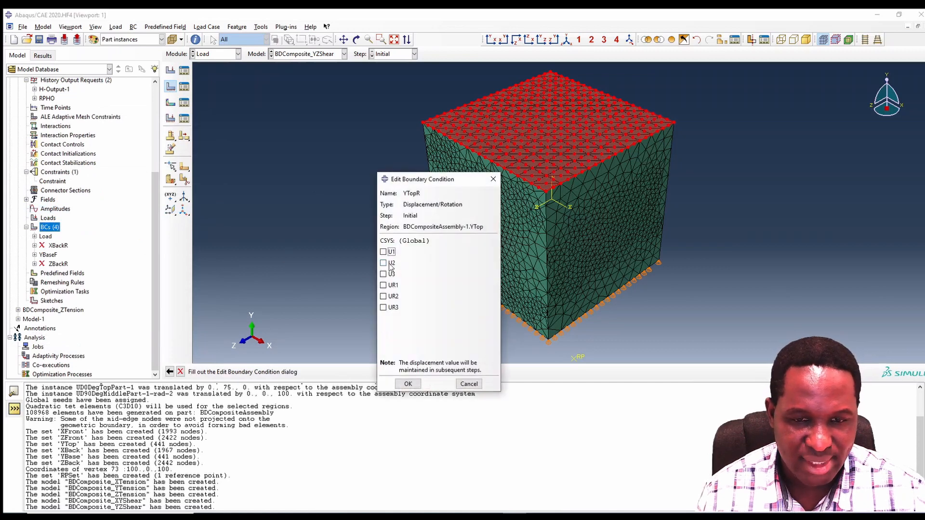
left_click(408, 384)
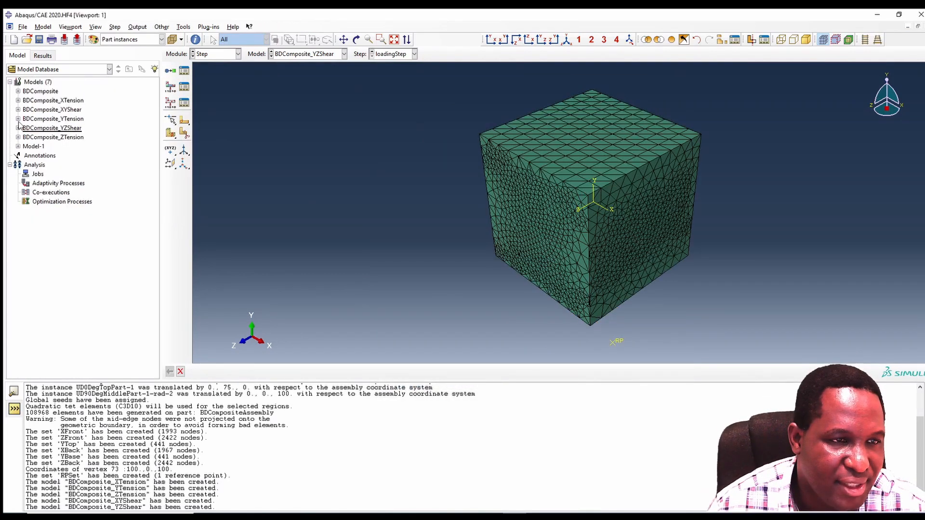
Copy the BDComposite_ZTension model to a new model named BDComposite_ZXShear.
left_click(60, 137)
right_click(59, 137)
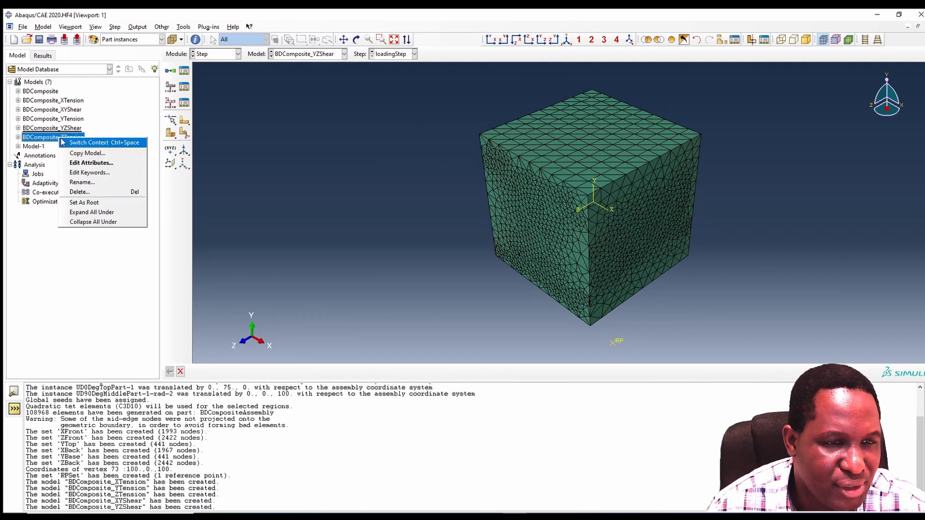
left_click(102, 154)
left_click_drag(54, 115, 276, 124)
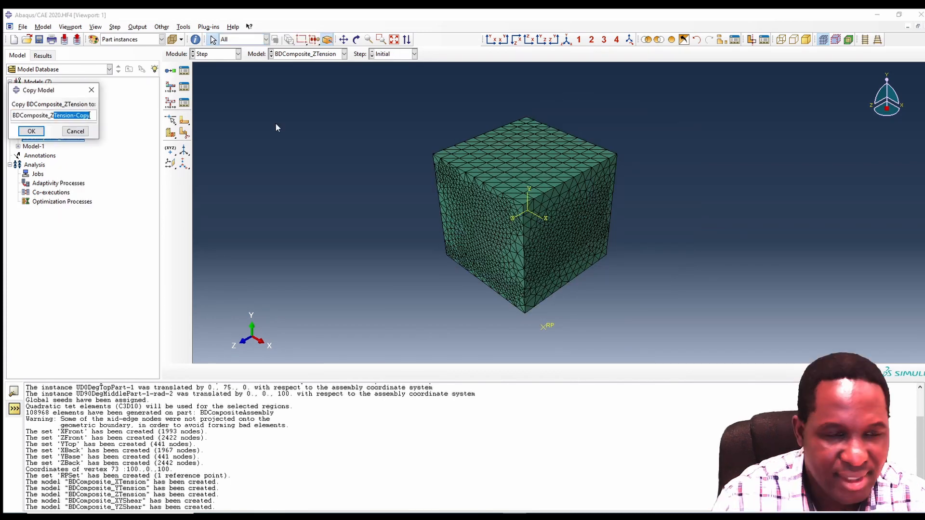
type("XShear")
key("Return")
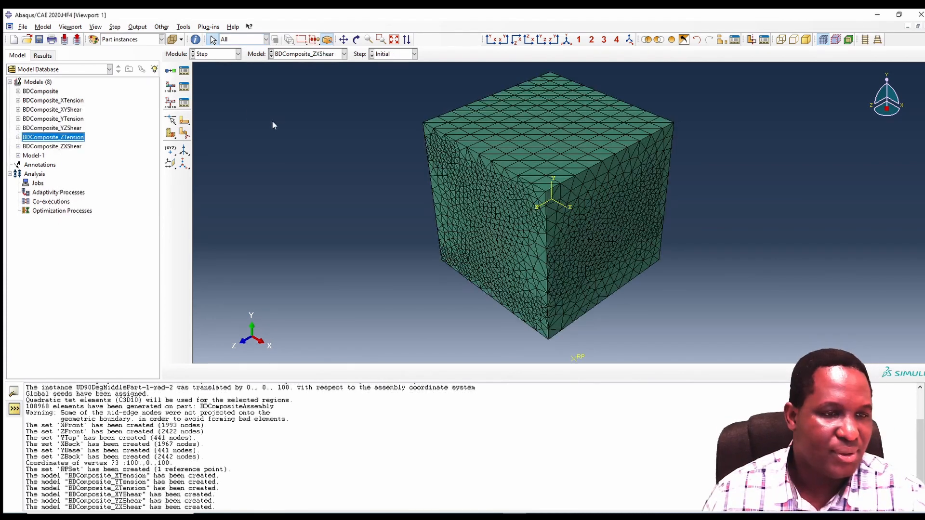
Edit the Load boundary condition of BDComposite_ZXShear to prescribe U1 as -10 and release U3.
left_click(18, 146)
scroll(29, 277, "down", 3)
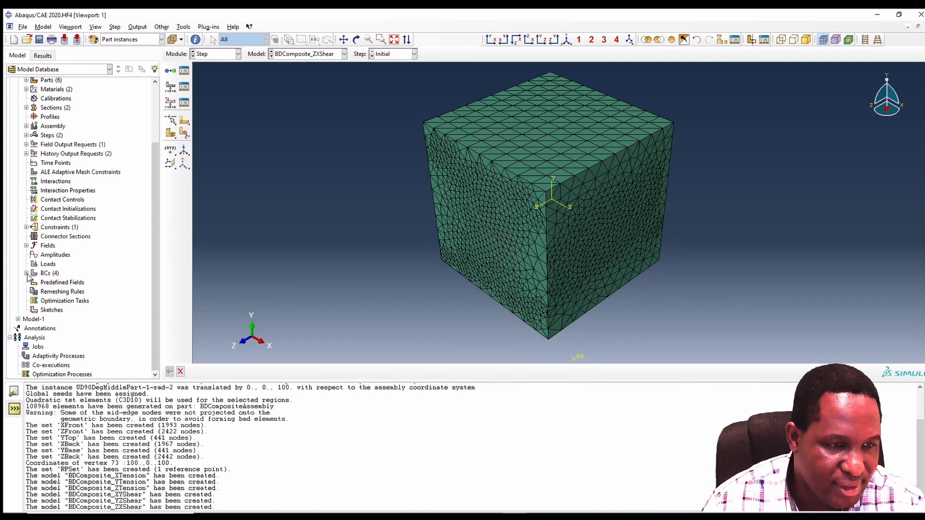
left_click(27, 273)
left_click(45, 282)
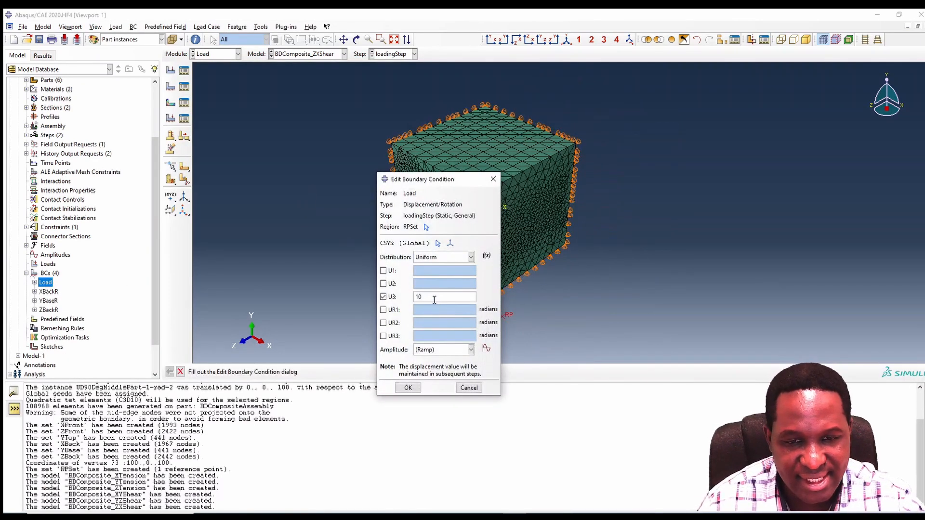
left_click_drag(435, 300, 404, 300)
key("BackSpace")
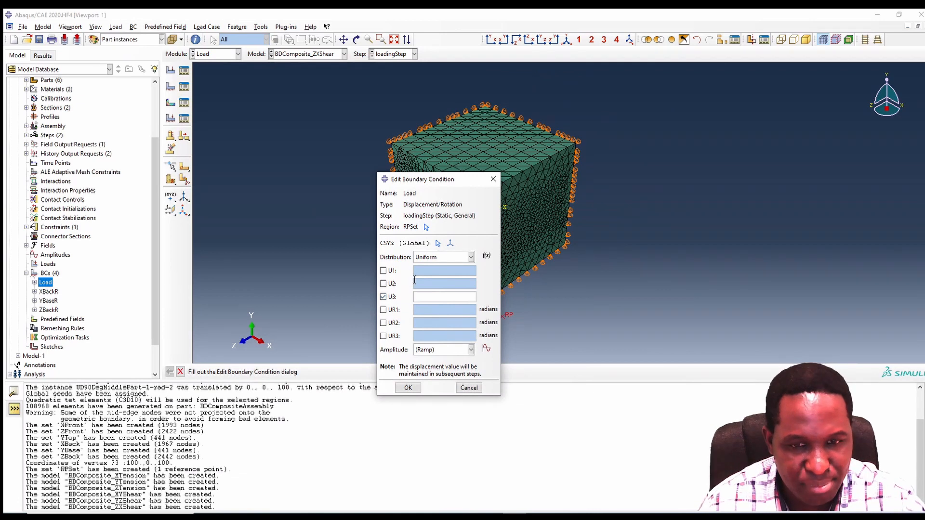
left_click(384, 271)
left_click(383, 297)
type("10")
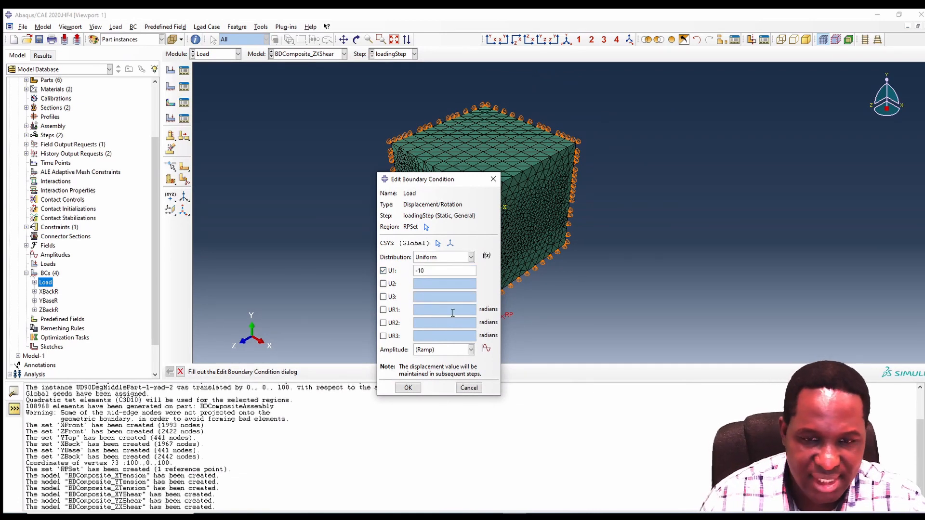
left_click(408, 388)
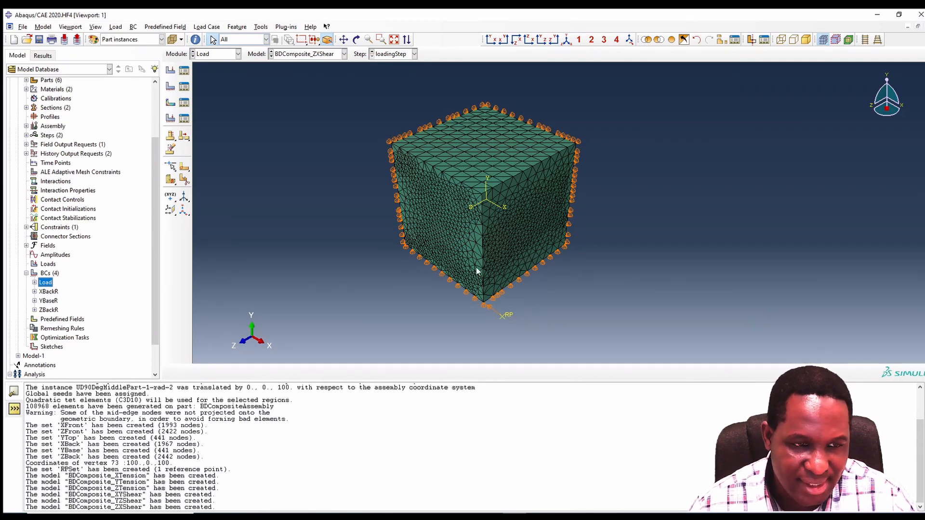
Suppress the XBackR and YBaseR boundary conditions in BDComposite_ZXShear.
left_click(48, 301)
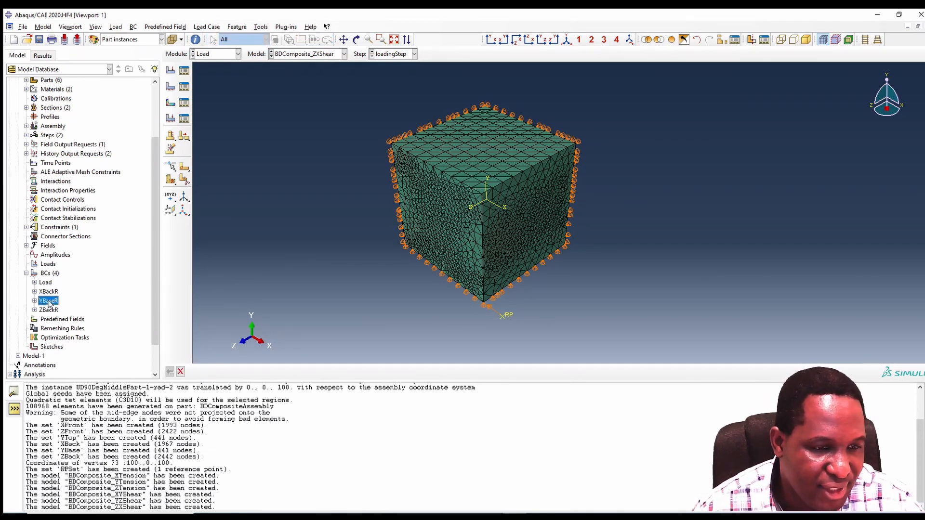
left_click(48, 292, "ctrl")
right_click(51, 295)
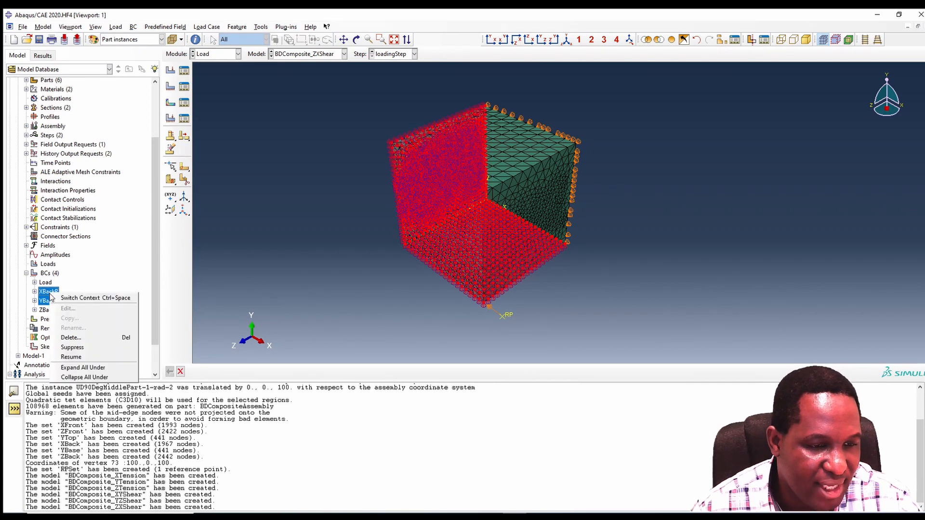
left_click(72, 348)
Rename the ZBackR boundary condition in BDComposite_ZXShear to ZBackF.
left_click(49, 310)
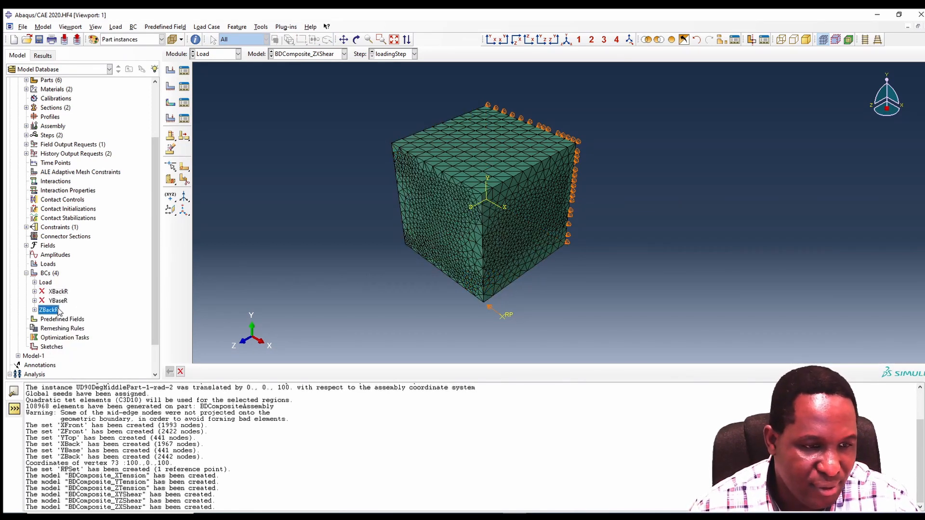
right_click(53, 311)
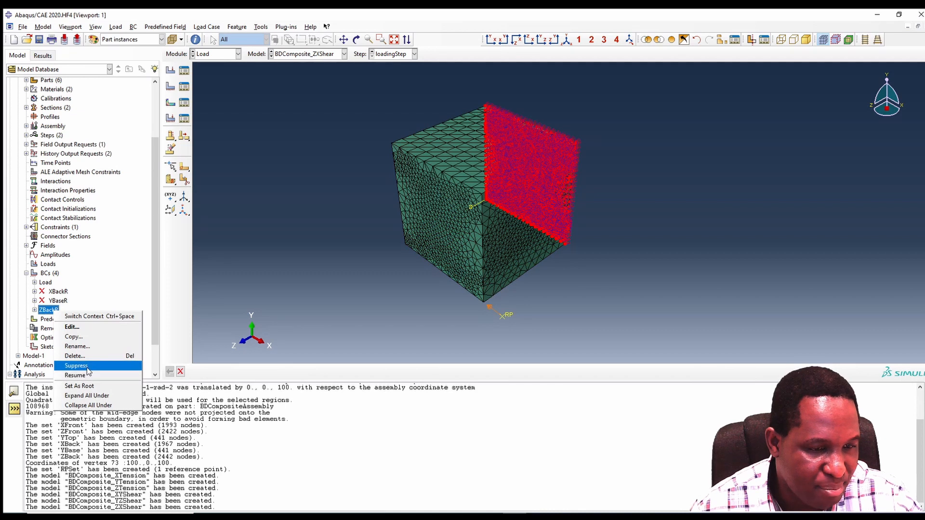
left_click(90, 347)
left_click(51, 105)
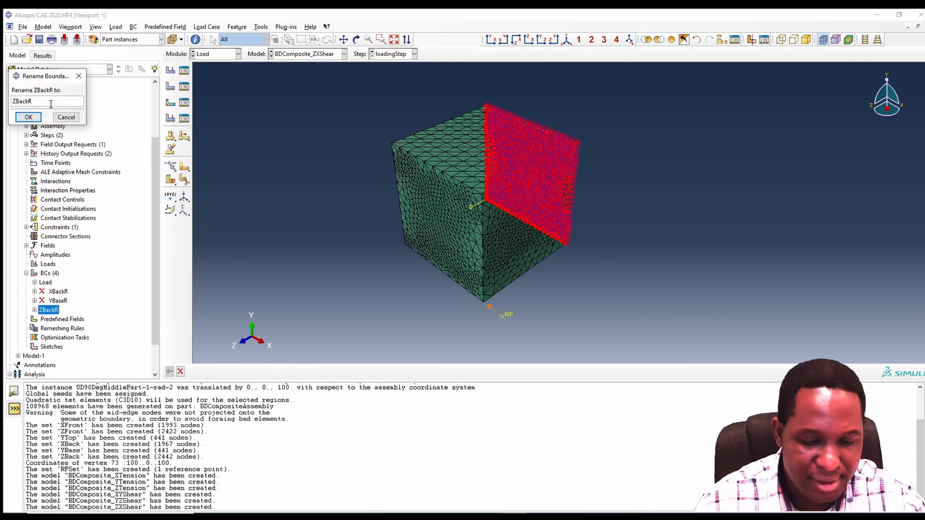
key("Return")
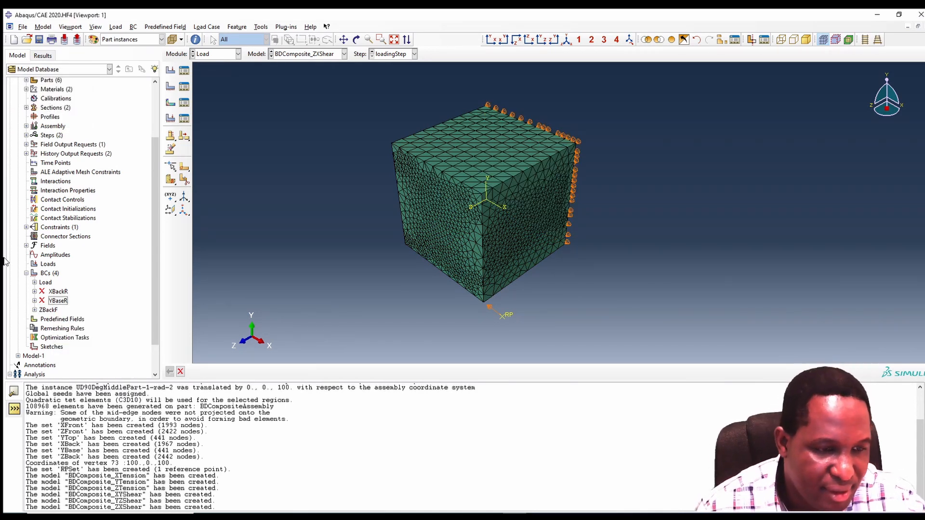
Edit the ZBackF boundary condition in loadingStep to also constrain U1 and U2, and review the Load boundary condition's settings.
double_click(48, 309)
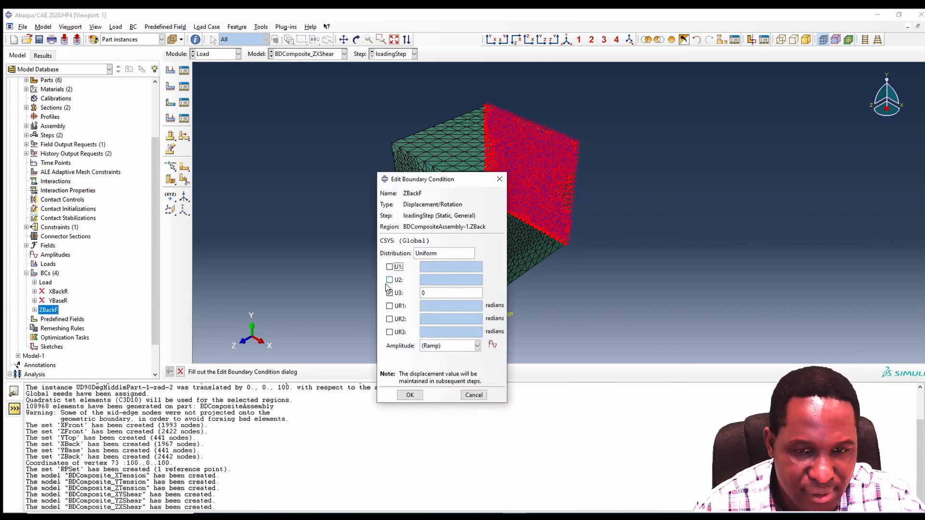
left_click(389, 280)
left_click(390, 267)
left_click(410, 395)
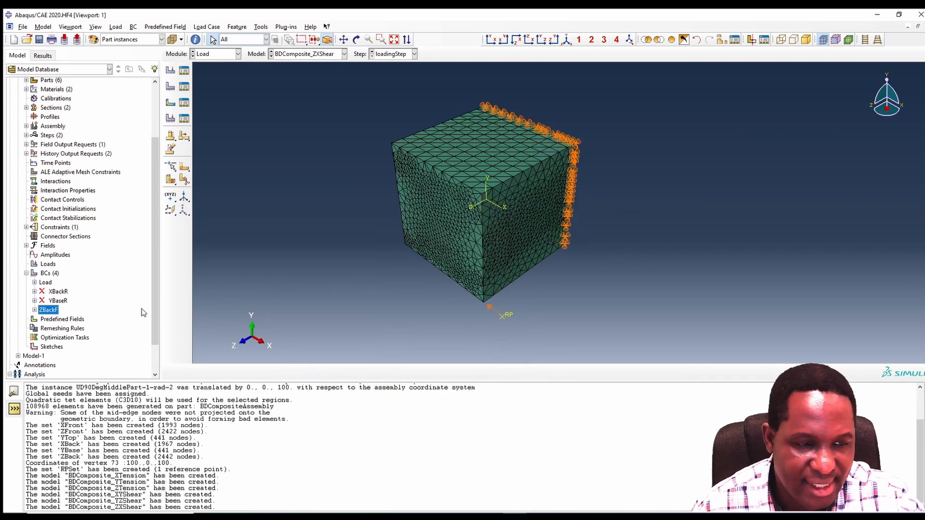
double_click(45, 282)
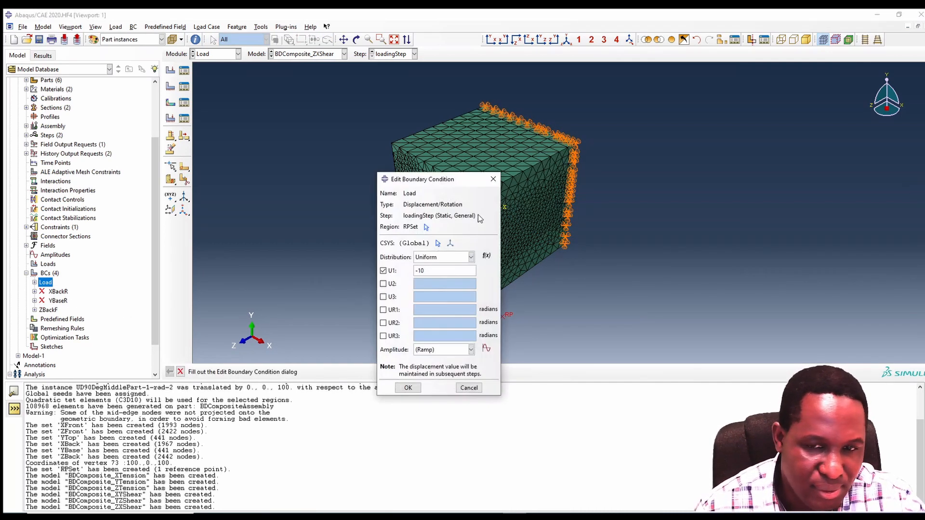
left_click(469, 387)
Create a displacement/rotation boundary condition ZFrontR in the Initial step on the ZFront set of BDComposite_ZXShear, constraining U3.
double_click(48, 274)
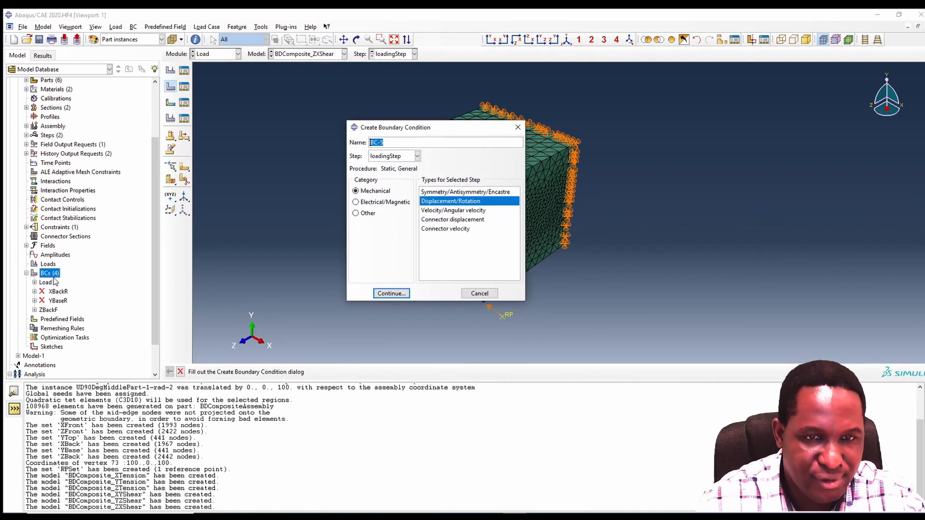
type("ZFrontR")
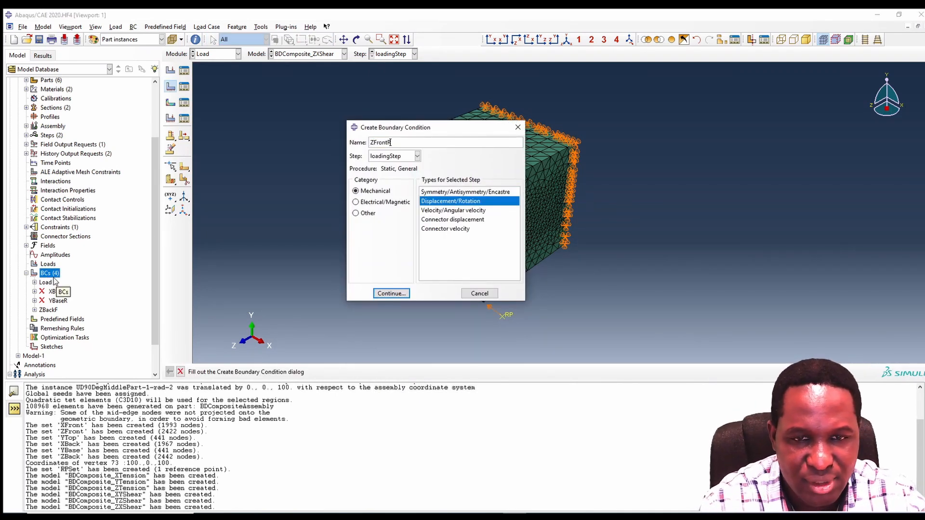
left_click(381, 156)
left_click(383, 166)
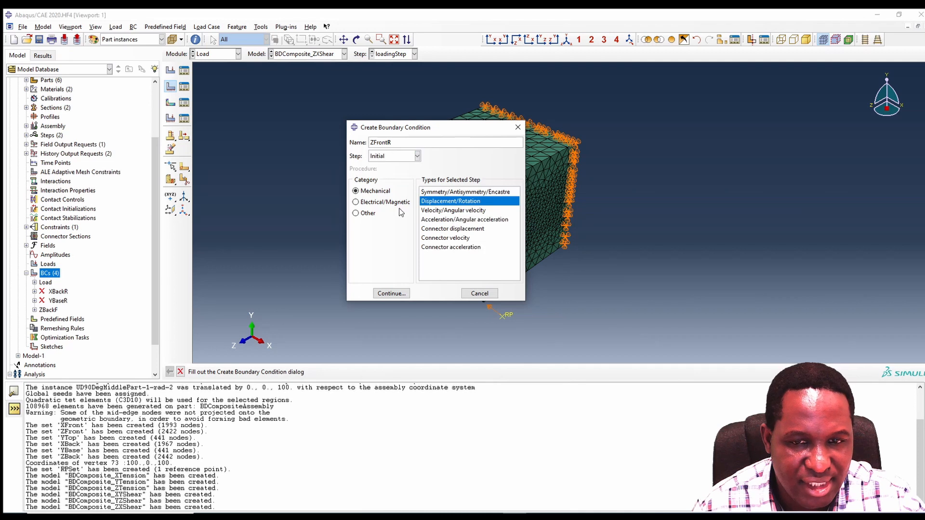
left_click(391, 293)
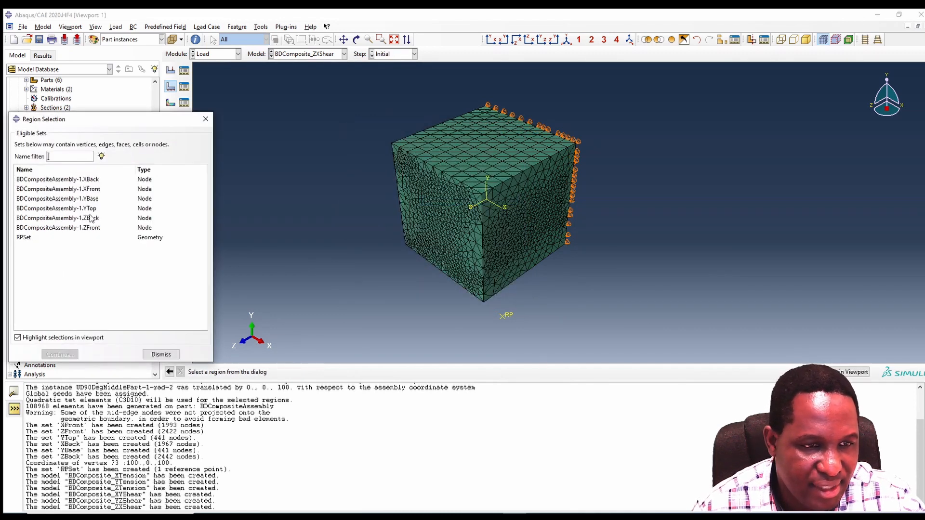
left_click(93, 228)
left_click(62, 354)
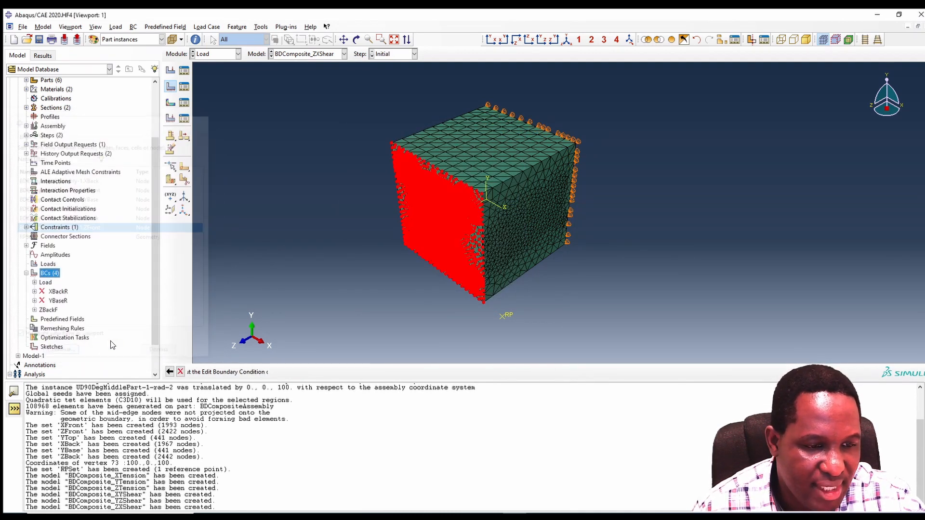
left_click(383, 277)
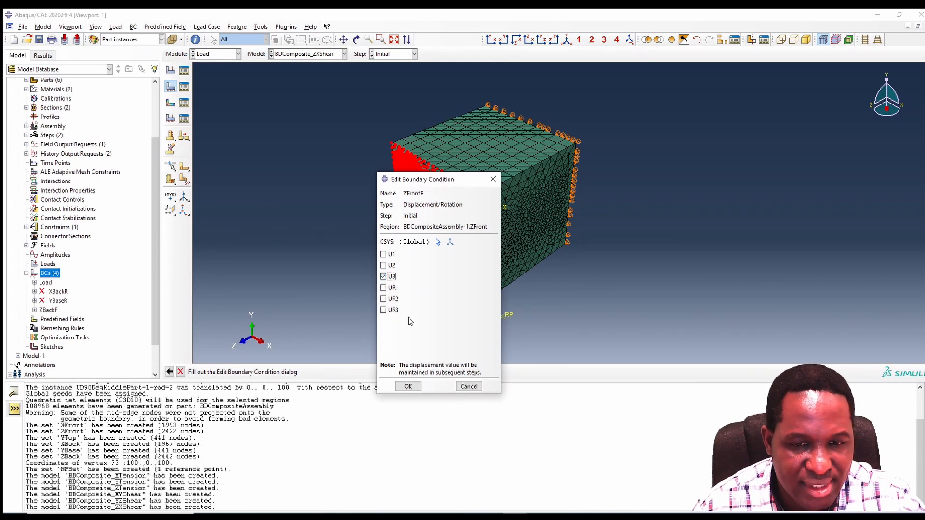
left_click(408, 387)
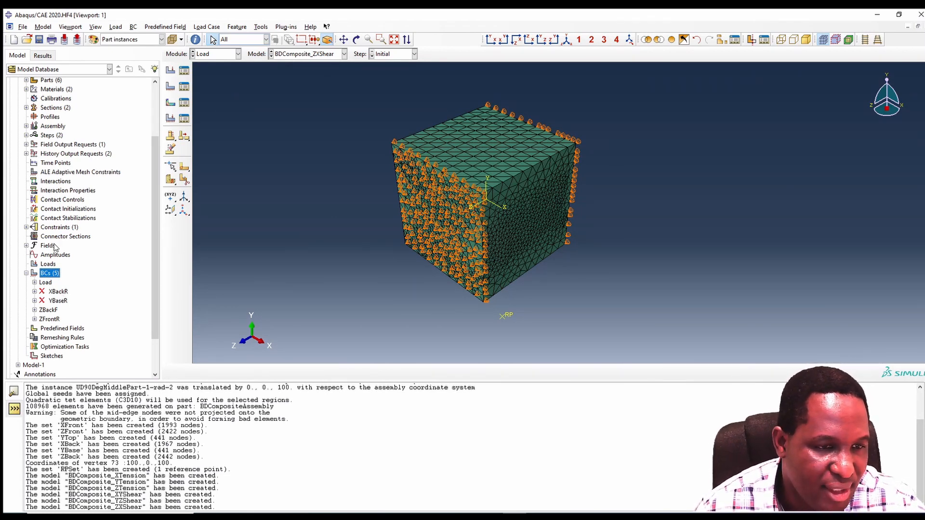
Set the DOF to 1 for both the ZFront and RPSet terms of the equation constraint in BDComposite_ZXShear.
left_click(27, 227)
double_click(51, 236)
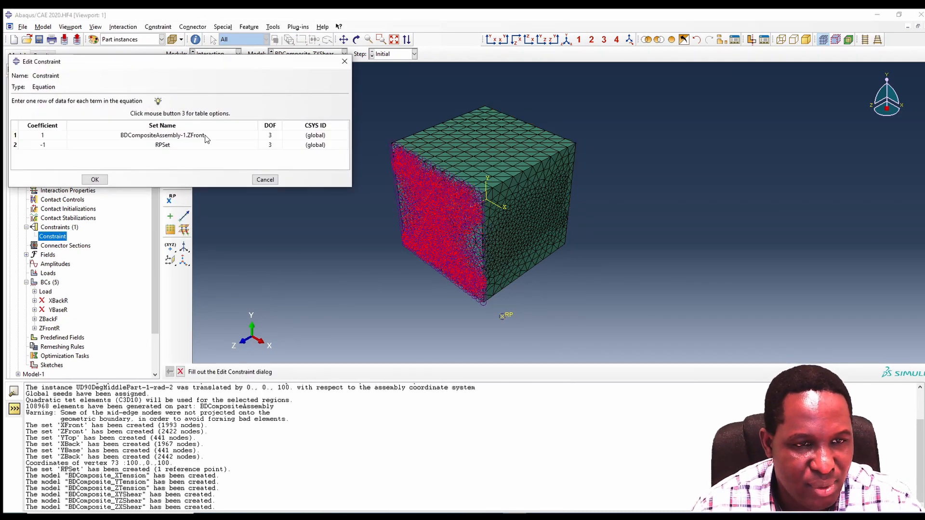
left_click(269, 136)
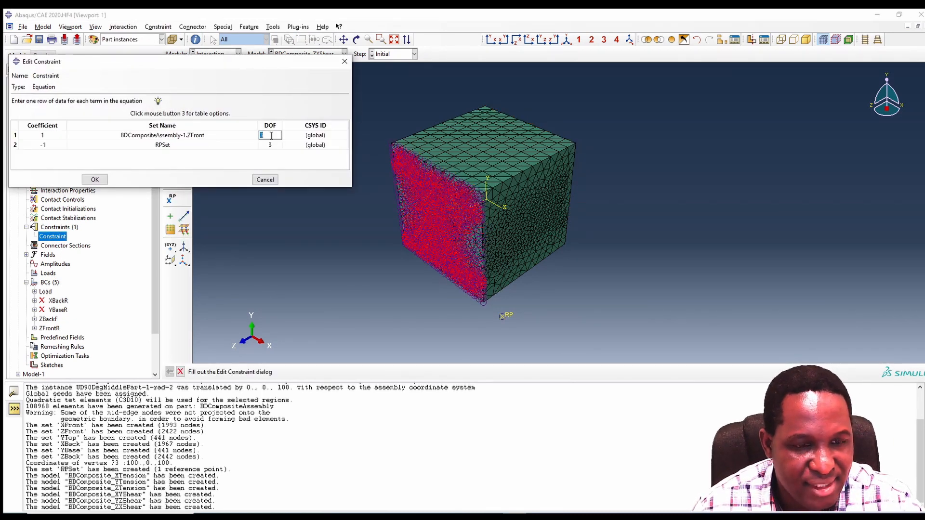
type("1")
left_click(270, 145)
type("1")
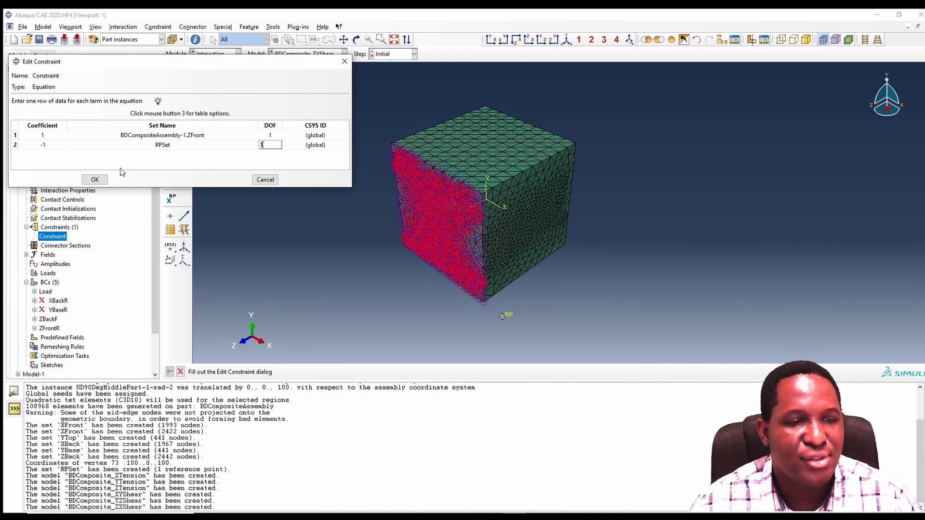
left_click(92, 180)
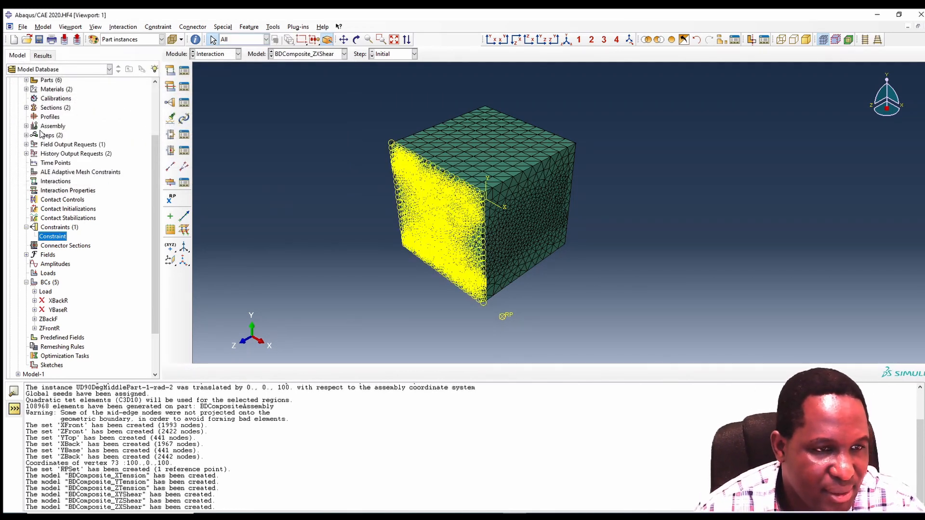
Set the RPHO history output request of BDComposite_ZXShear to record the variables RF1 and U1.
left_click(26, 154)
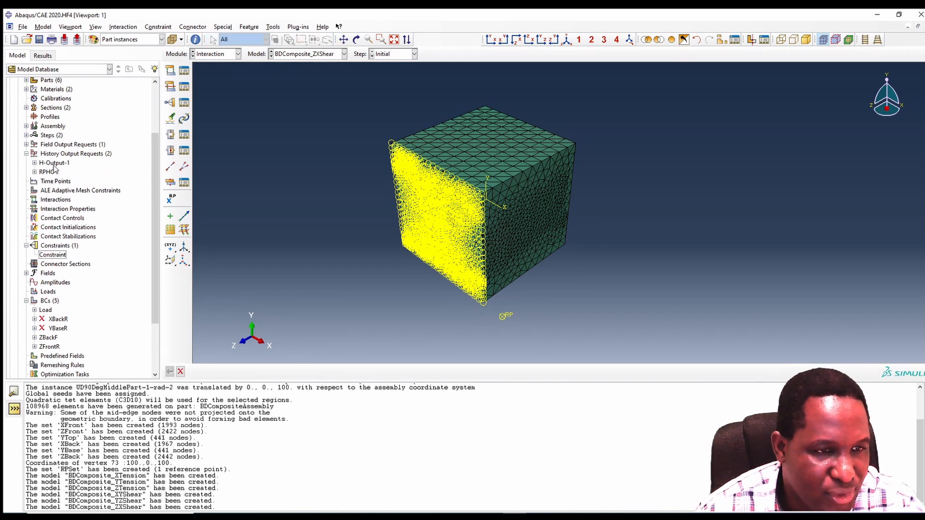
left_click(49, 172)
double_click(48, 173)
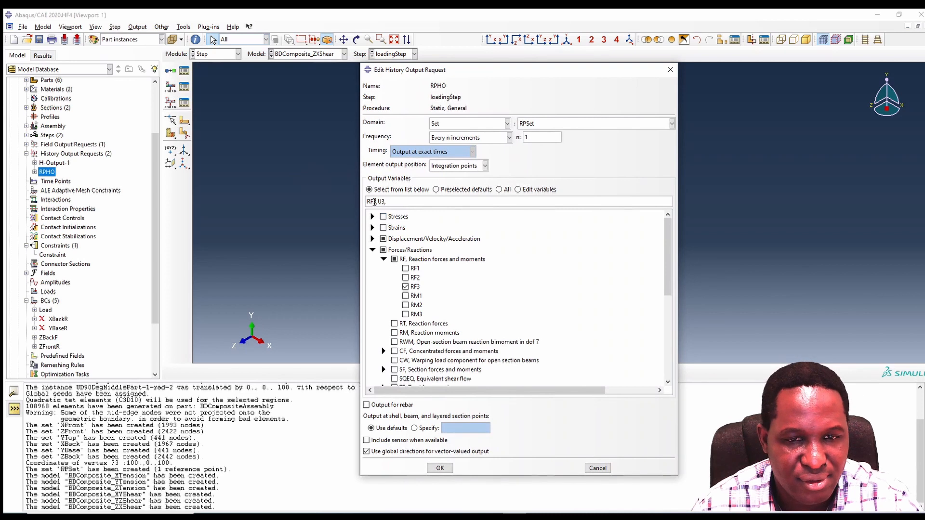
type("1")
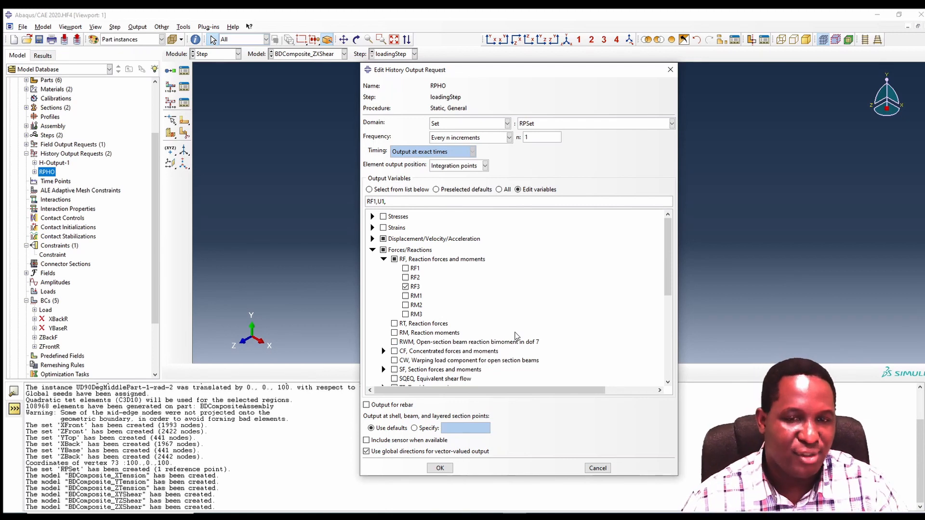
left_click(440, 468)
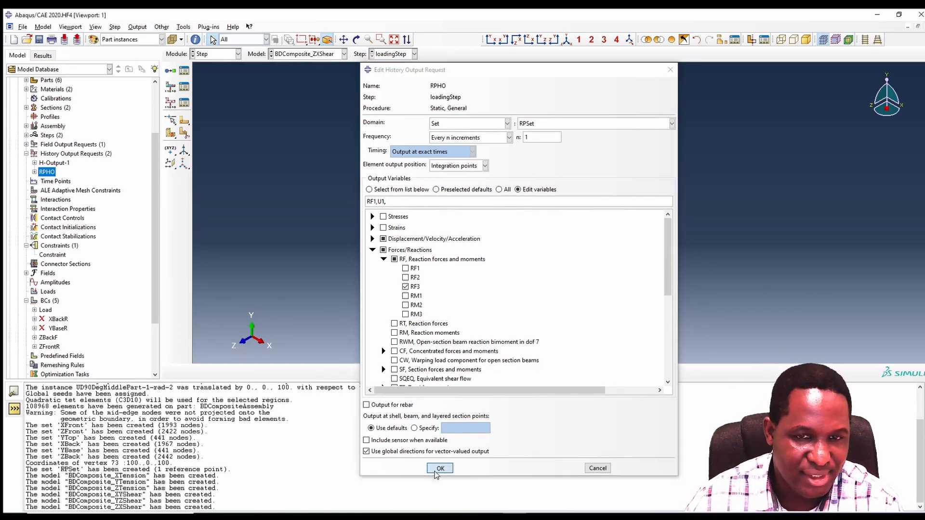
scroll(92, 190, "up", 2)
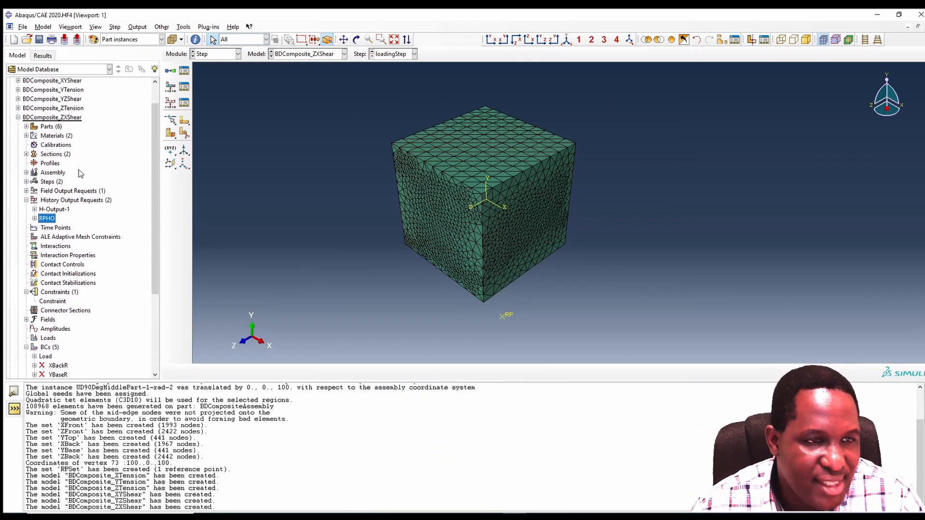
left_click(18, 117)
key("ctrl+s")
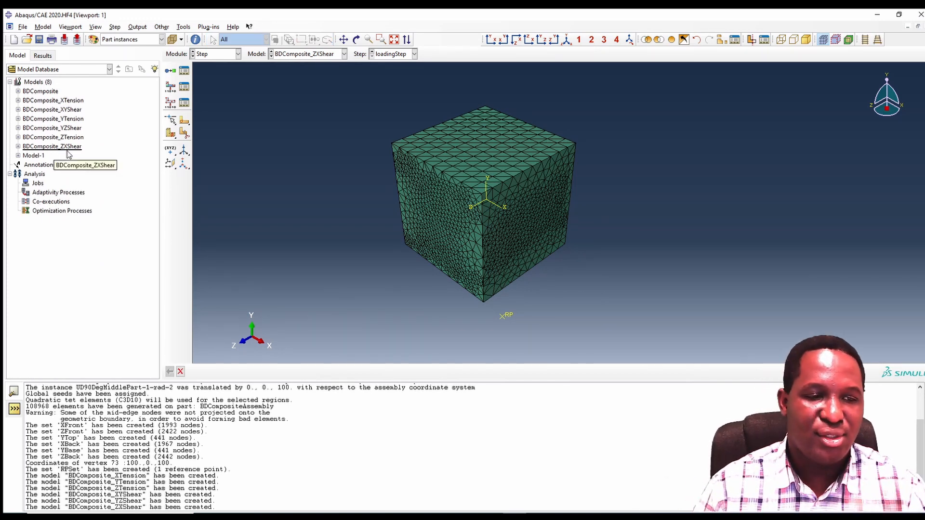
Create a job named BDComposite_XTension from the BDComposite_XTension model.
left_click(38, 184)
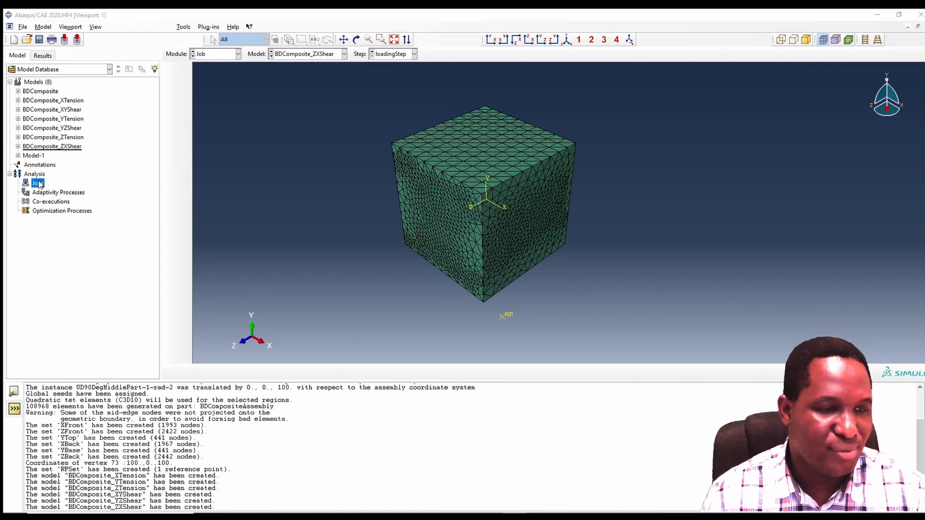
left_click(302, 148)
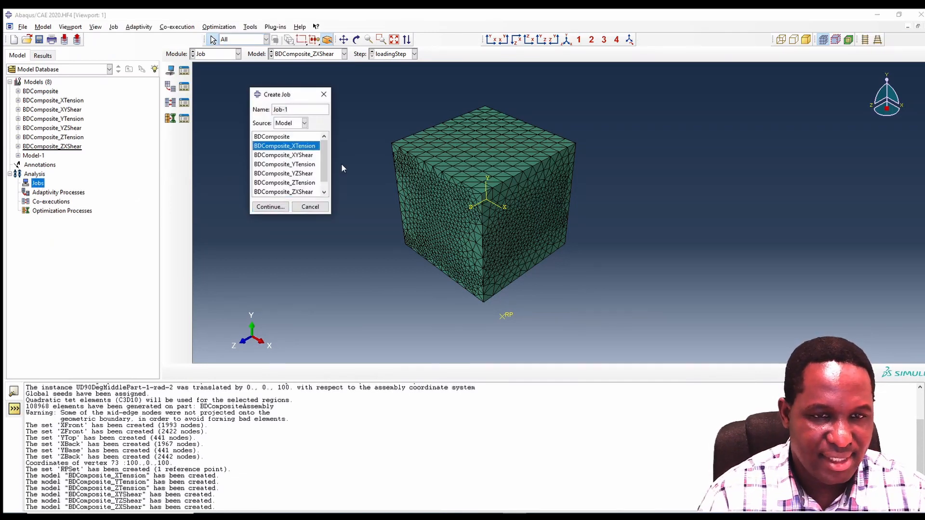
triple_click(284, 110)
type("BDC")
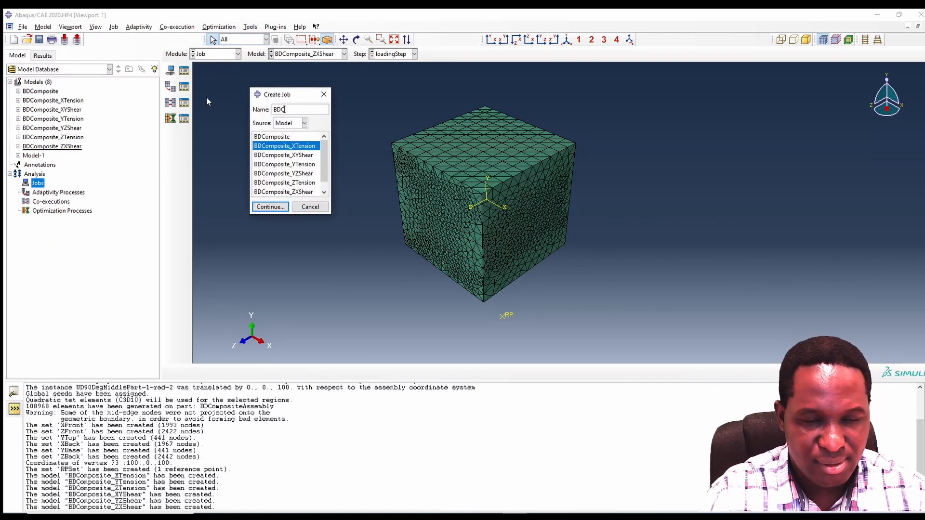
type("omposite_XT")
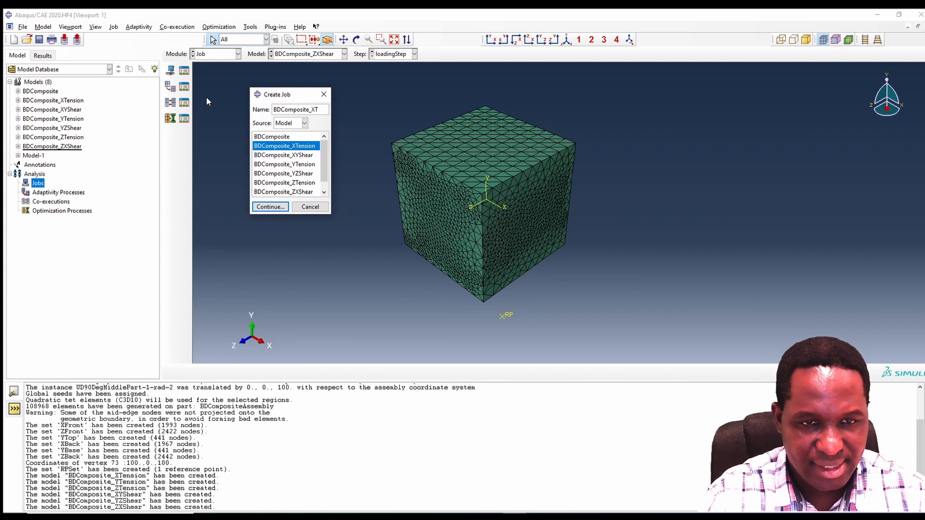
type("ension")
key("Return")
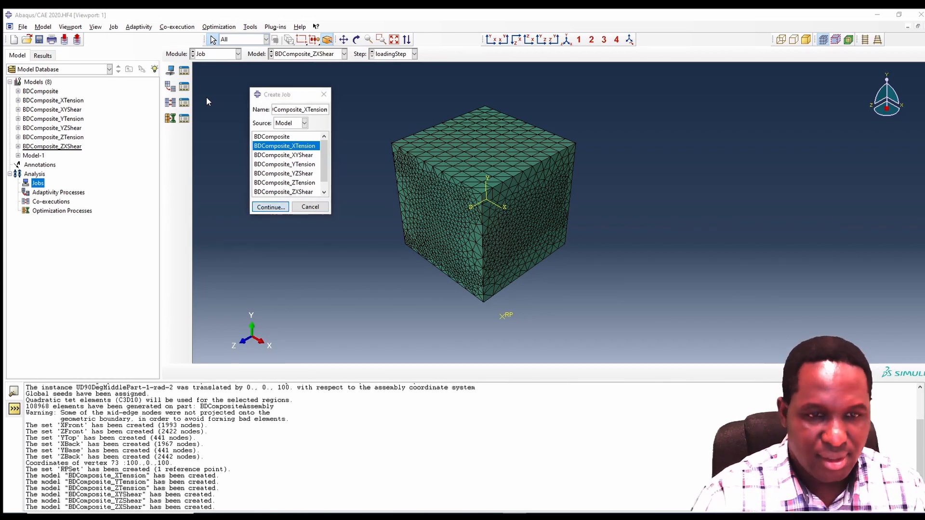
In the Example_RVEModel_Used_No1.cae database, open the results of job BD090_XTensWithRP and animate the deformed von Mises contour.
left_click(66, 365)
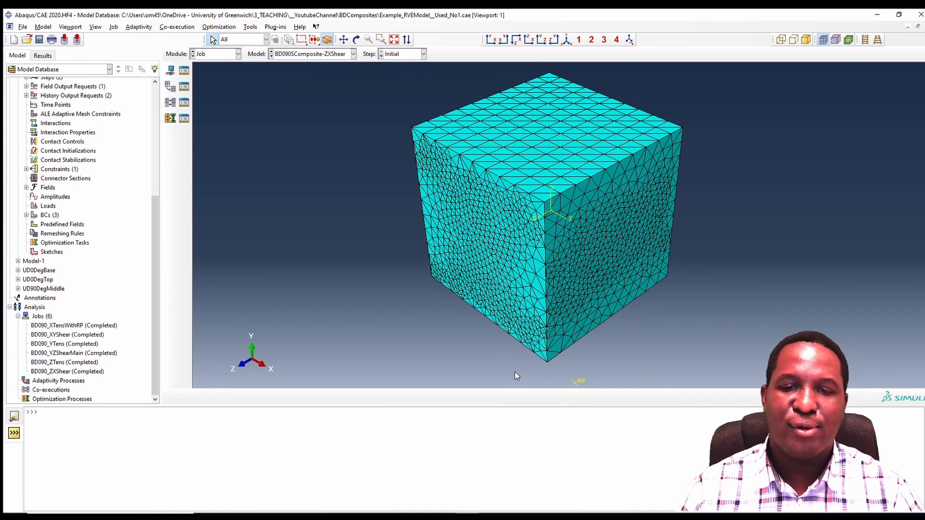
right_click(69, 328)
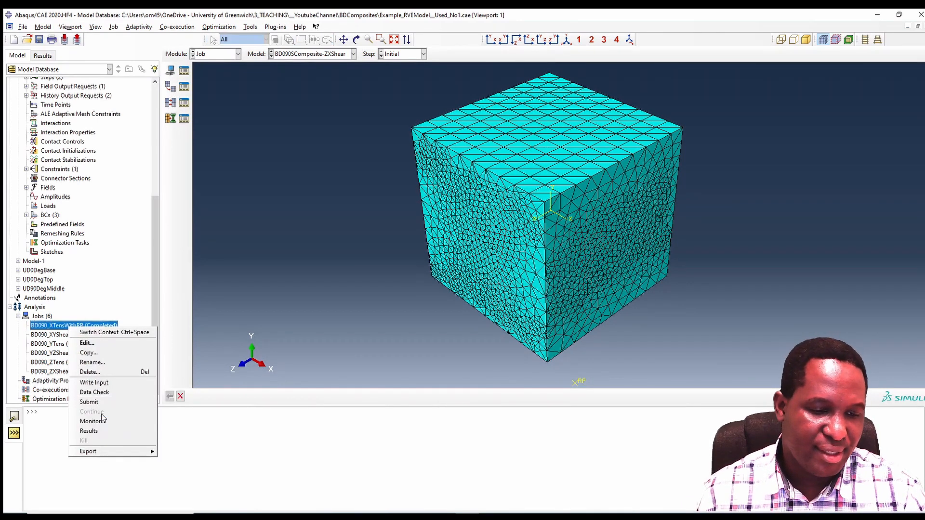
left_click(104, 431)
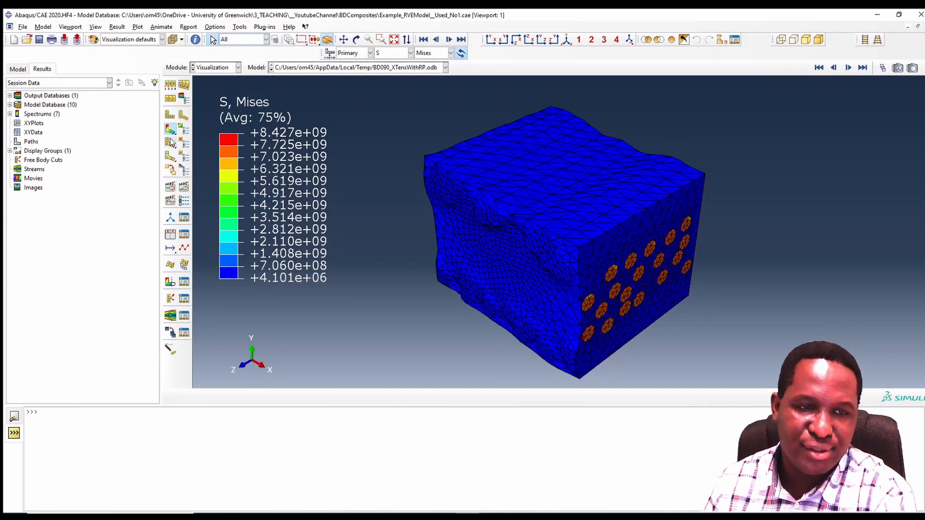
left_click(170, 187)
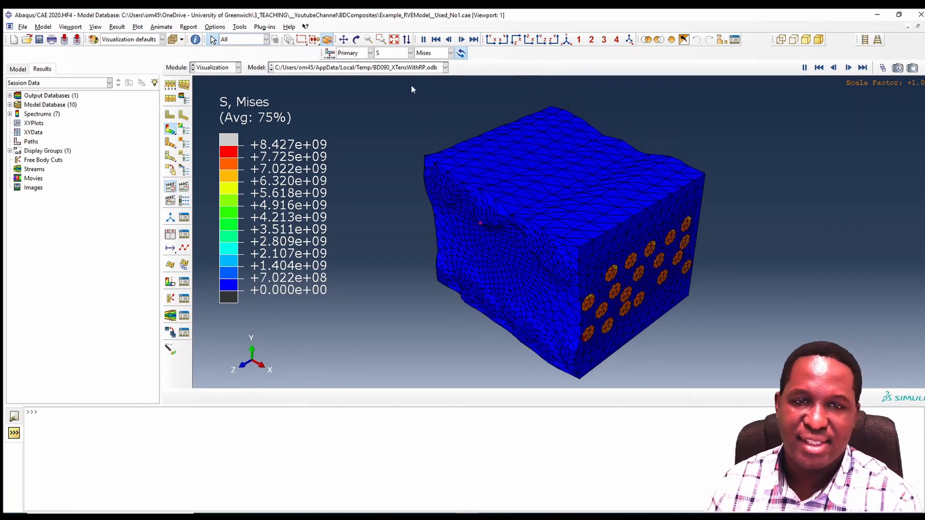
Plot the PE maximum principal plastic strain on the X tension results and examine the last animation frame from several angles.
left_click(410, 53)
left_click(385, 69)
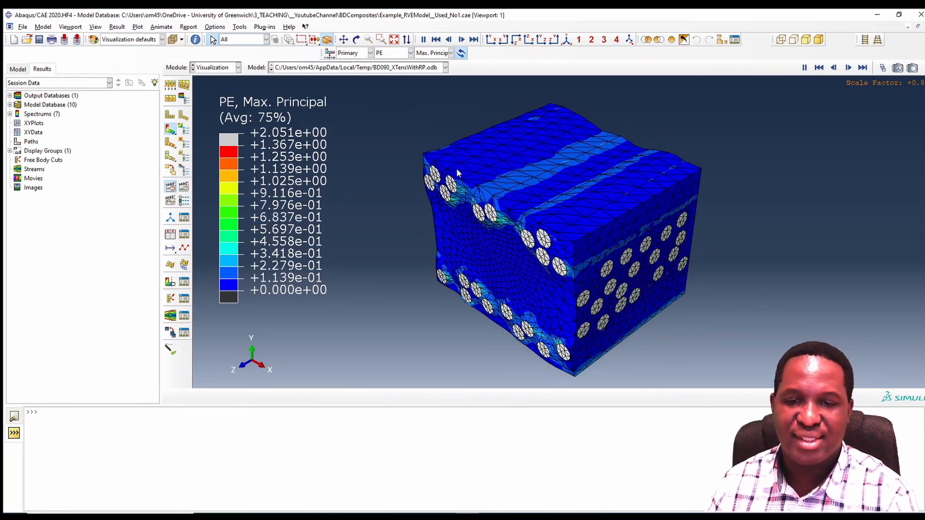
left_click(356, 40)
left_click_drag(667, 323, 588, 264)
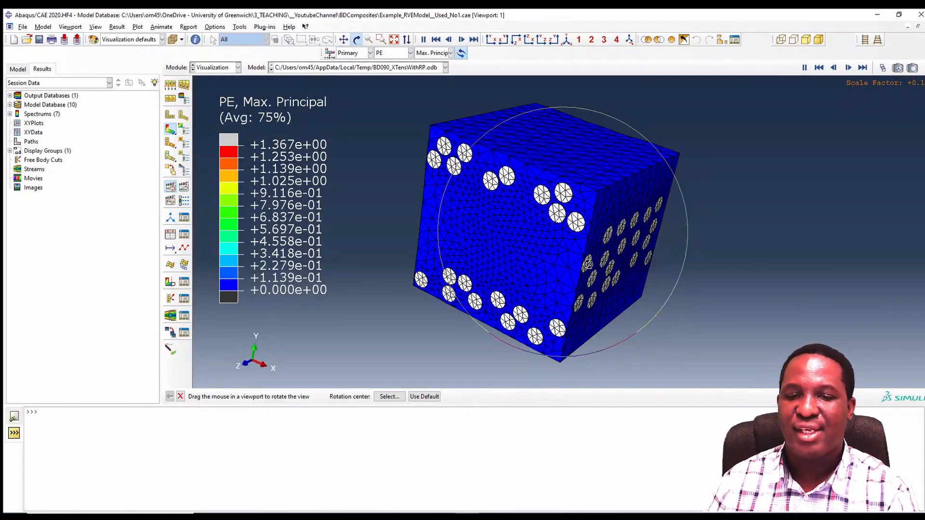
left_click(863, 68)
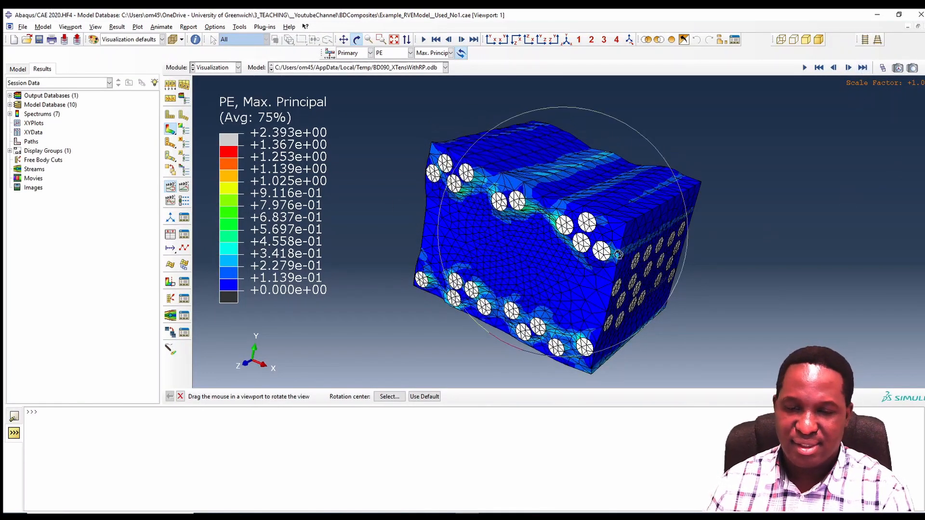
left_click_drag(619, 255, 462, 226)
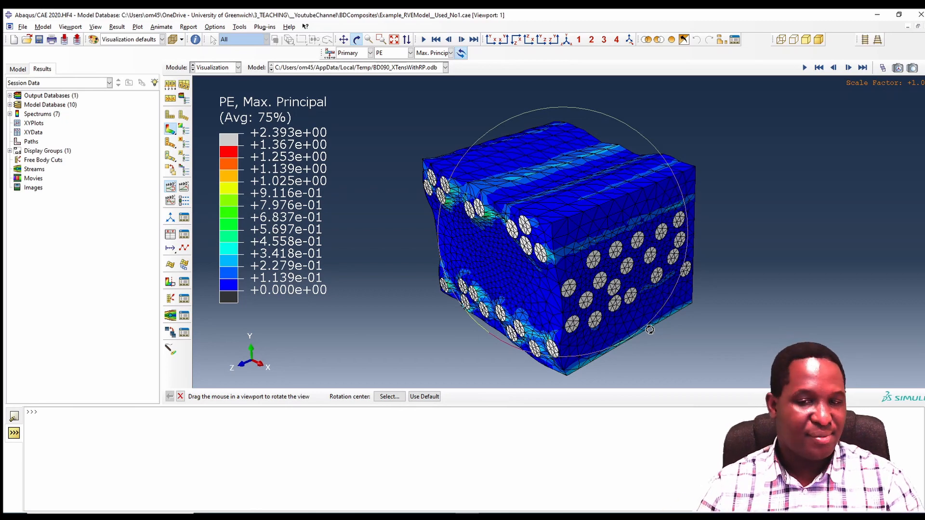
left_click_drag(599, 255, 556, 244)
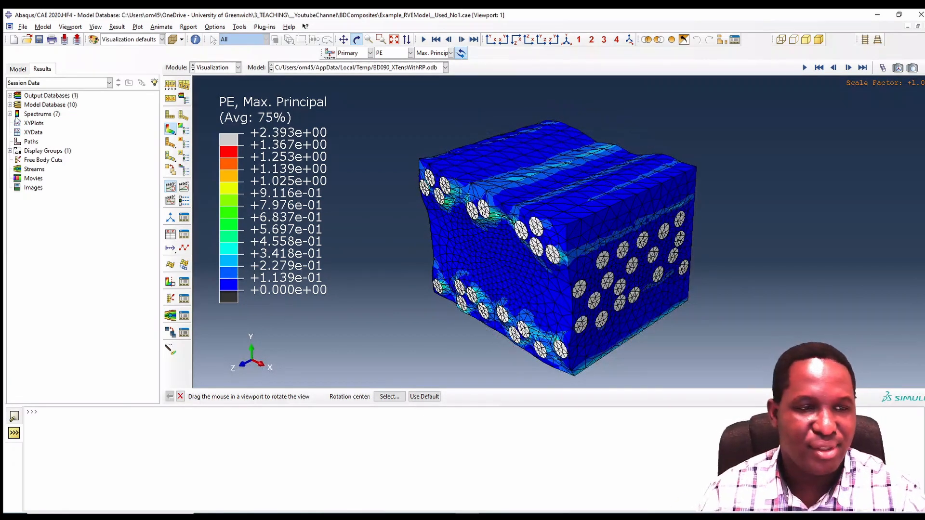
Open the results of the completed job BD090_YTens and centre the deformed model for viewing.
left_click(18, 69)
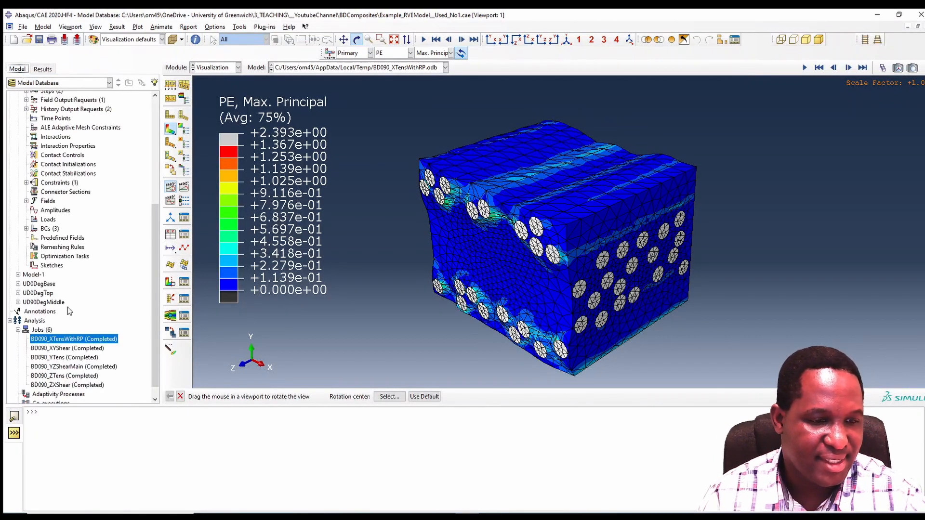
right_click(58, 360)
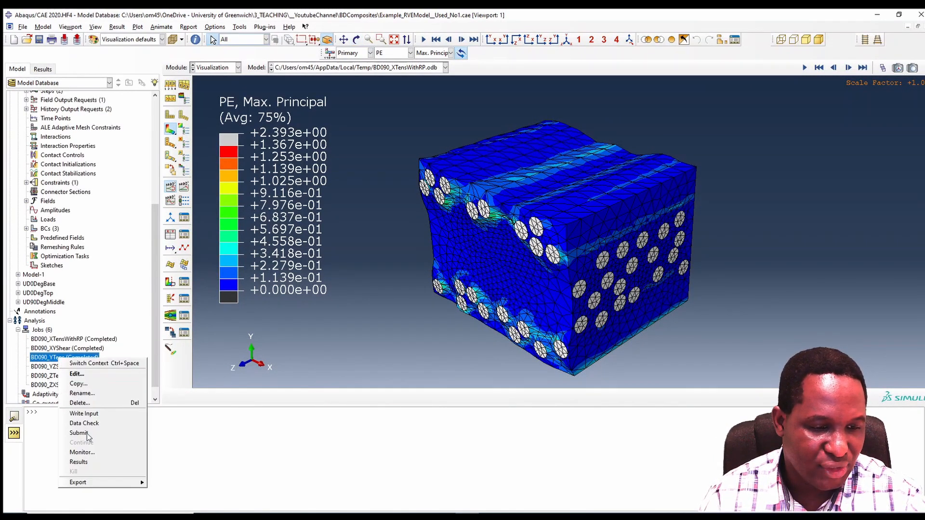
left_click(92, 464)
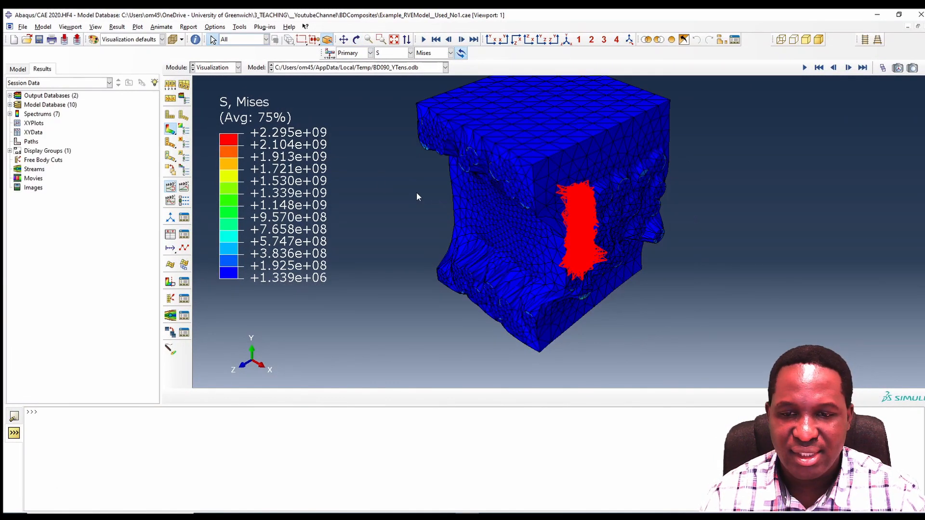
left_click(343, 40)
mouse_move(541, 145)
left_mouse_down()
mouse_move(533, 179)
mouse_move(533, 159)
left_mouse_up()
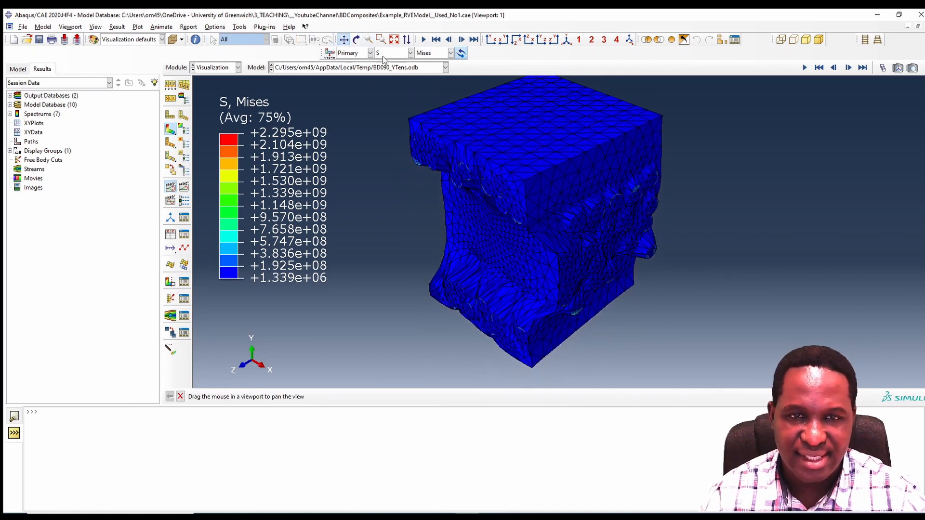
Plot the PE maximum principal plastic strain on the Y tension results and animate the deformation.
left_click(384, 55)
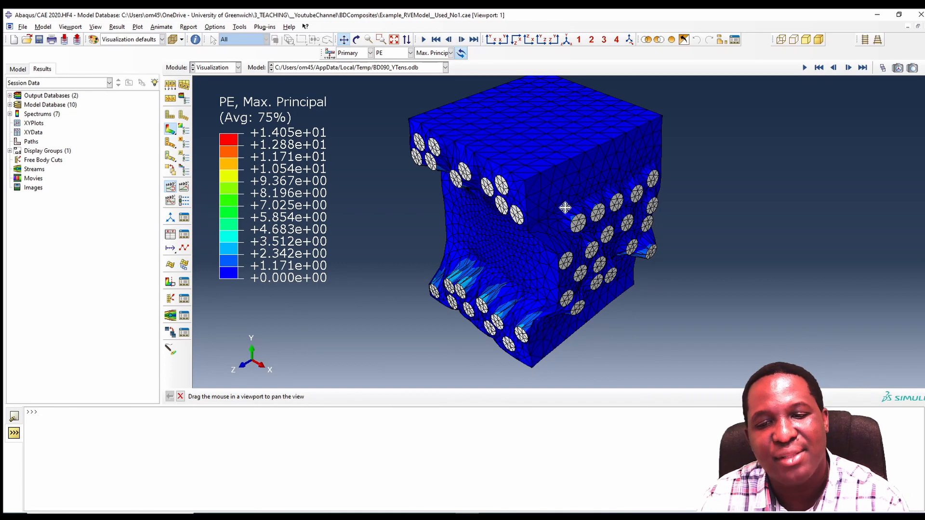
left_click_drag(590, 268, 552, 267)
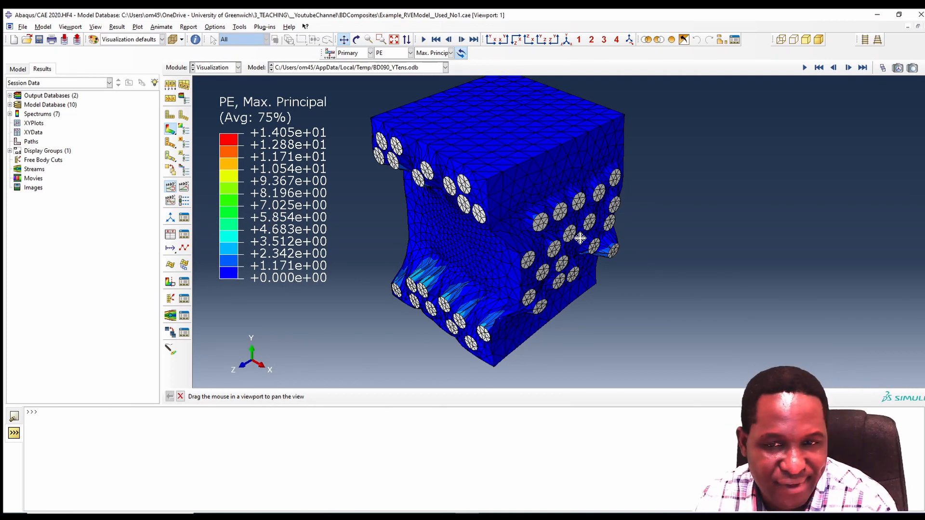
left_click_drag(482, 243, 514, 278)
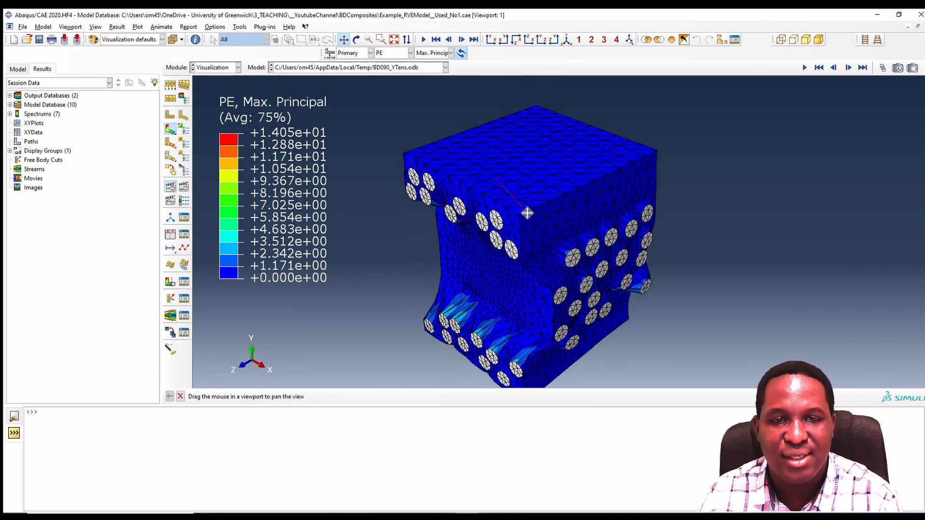
left_click(170, 189)
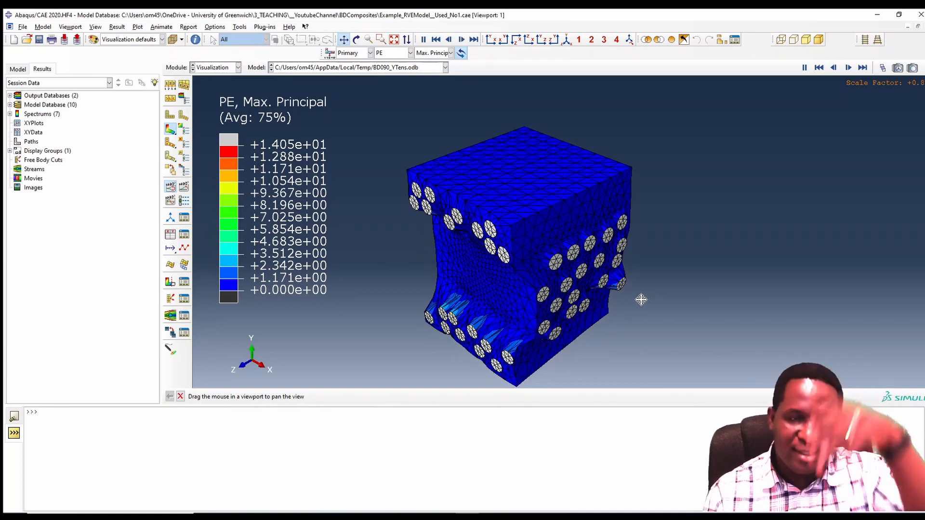
Open the results of the completed job BD090_ZTens and animate its deformed von Mises stress contour.
left_click(18, 70)
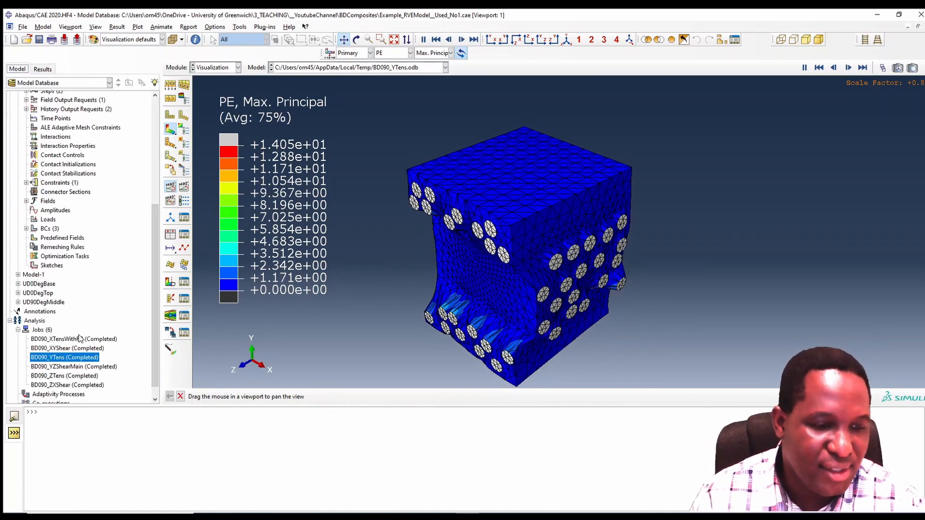
right_click(58, 380)
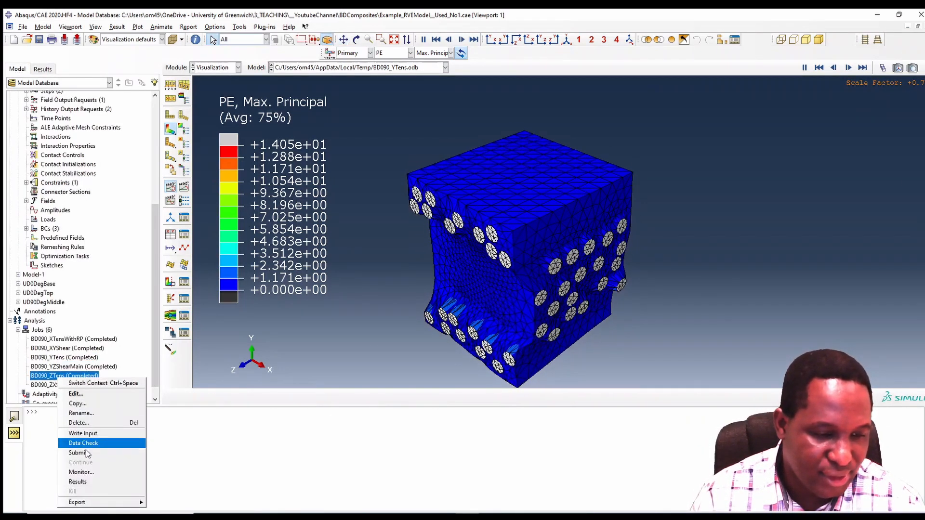
left_click(96, 482)
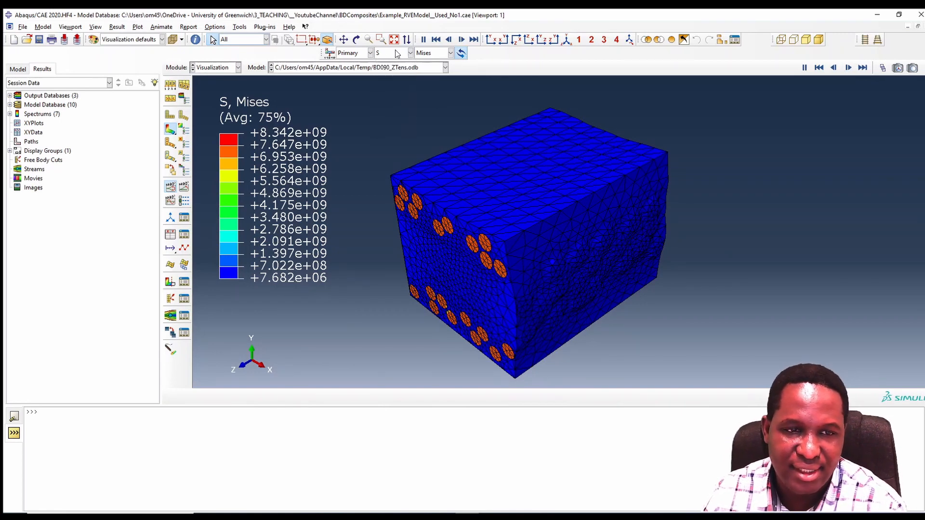
left_click(172, 188)
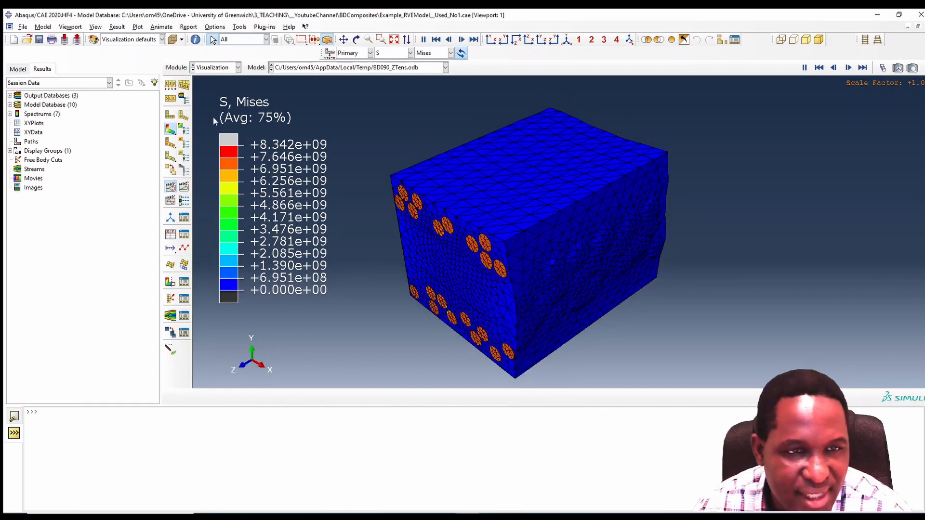
Plot the PE maximum principal plastic strain on the Z tension results and show the last animation frame.
left_click(388, 54)
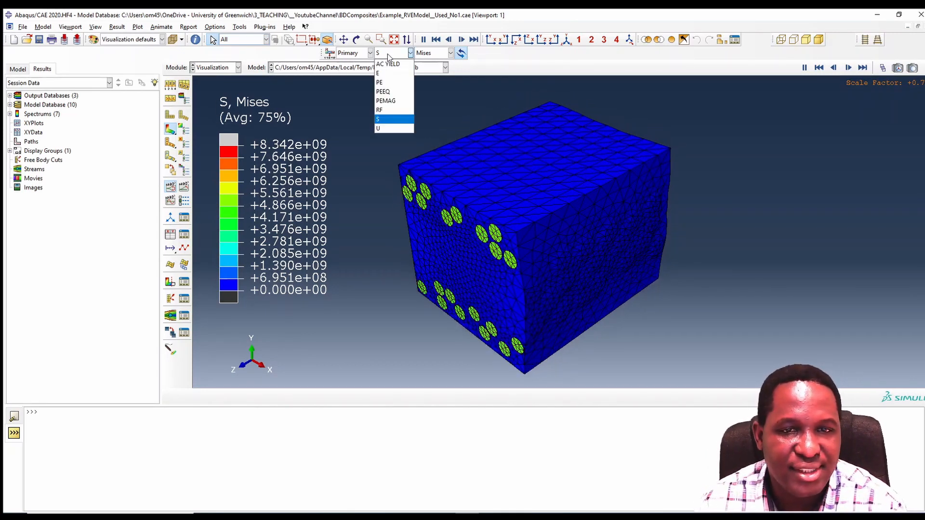
left_click(383, 82)
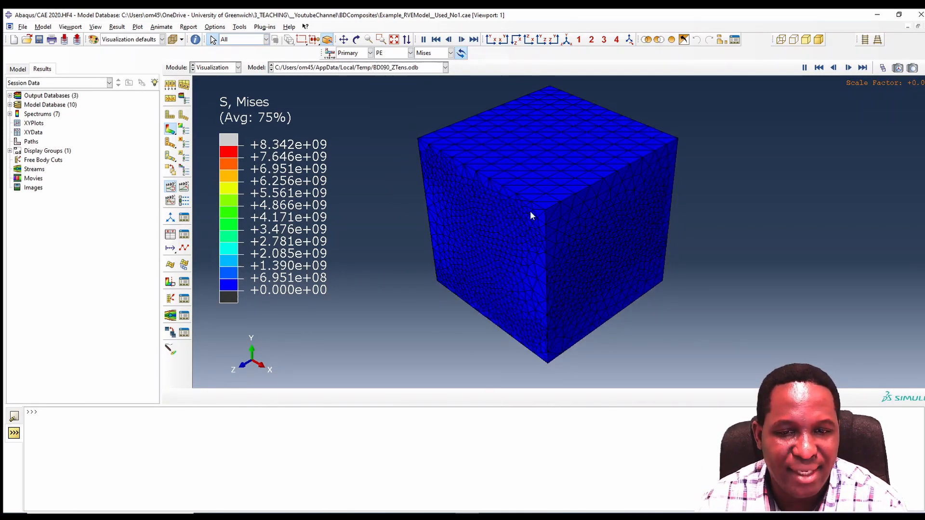
left_click(860, 68)
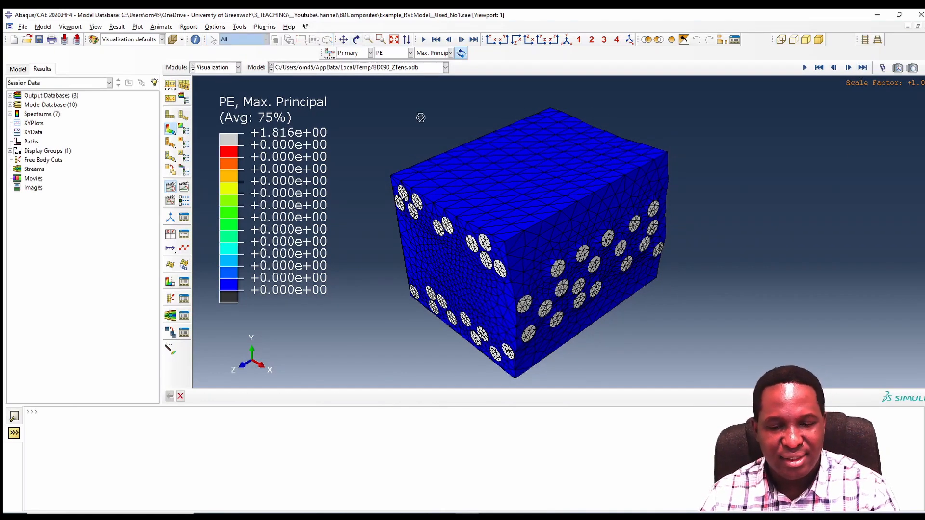
left_click_drag(421, 118, 488, 195, "ctrl+alt")
left_click_drag(566, 247, 614, 245)
left_click_drag(542, 261, 584, 217)
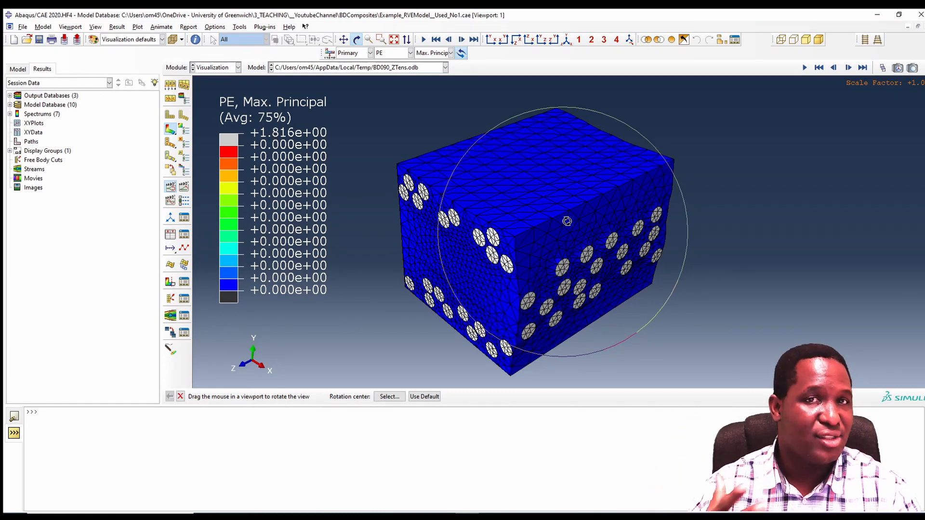
Open the results of the completed job BD090_XYShear and plot the von Mises stress contour on the deformed shape.
left_click(18, 69)
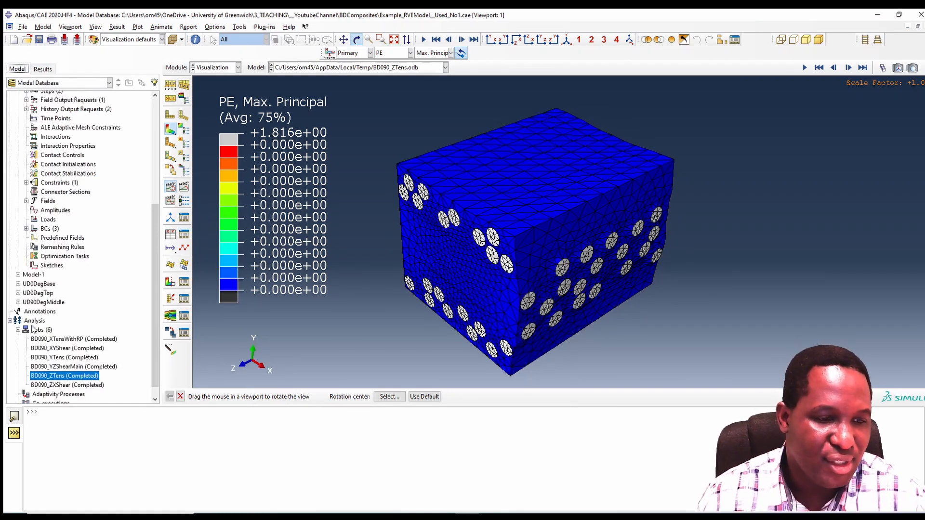
scroll(81, 336, "down", 1)
right_click(79, 336)
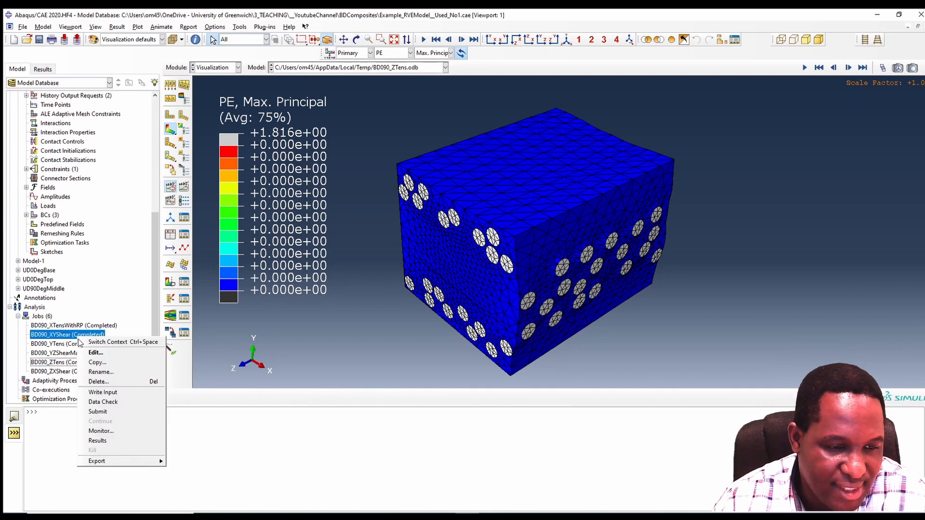
left_click(109, 440)
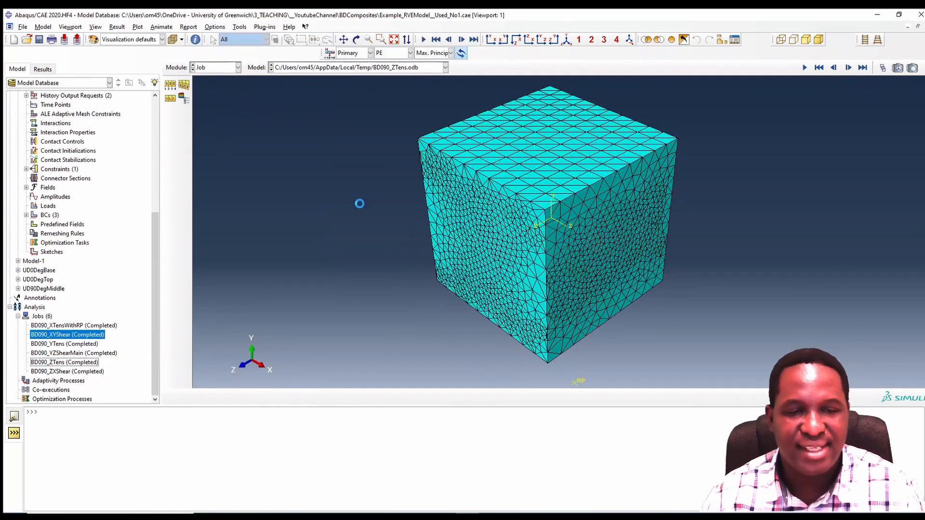
left_click(170, 129)
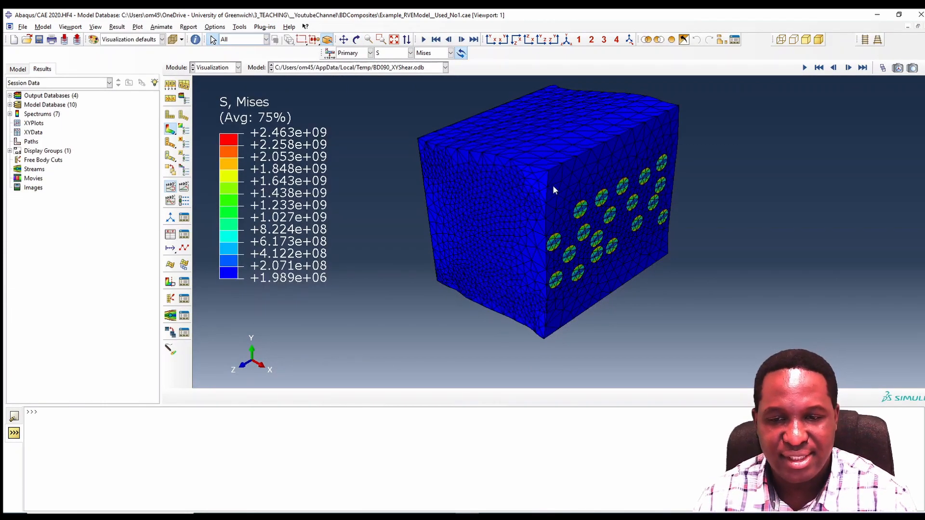
Set a uniform deformation scale factor of 3 and animate the XY shear stress contour facing the X-Y plane.
left_click(174, 84)
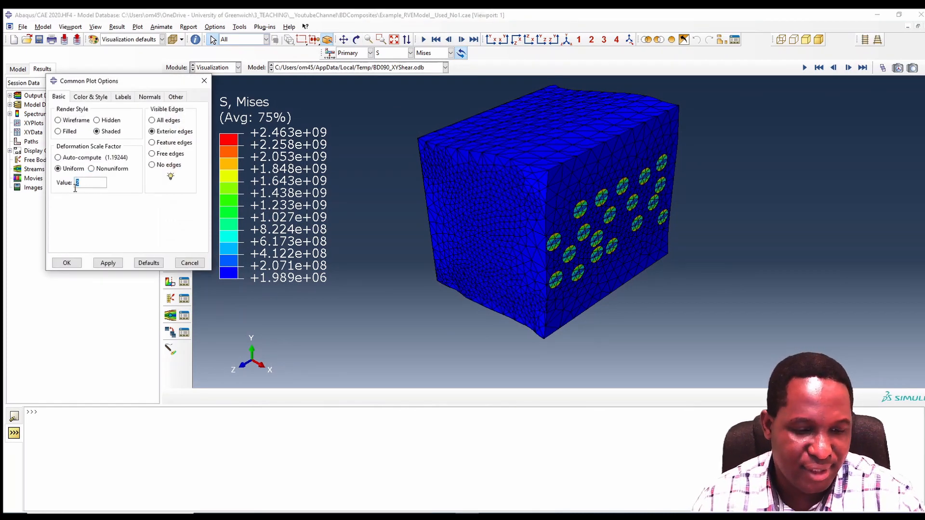
double_click(80, 185)
left_click(109, 264)
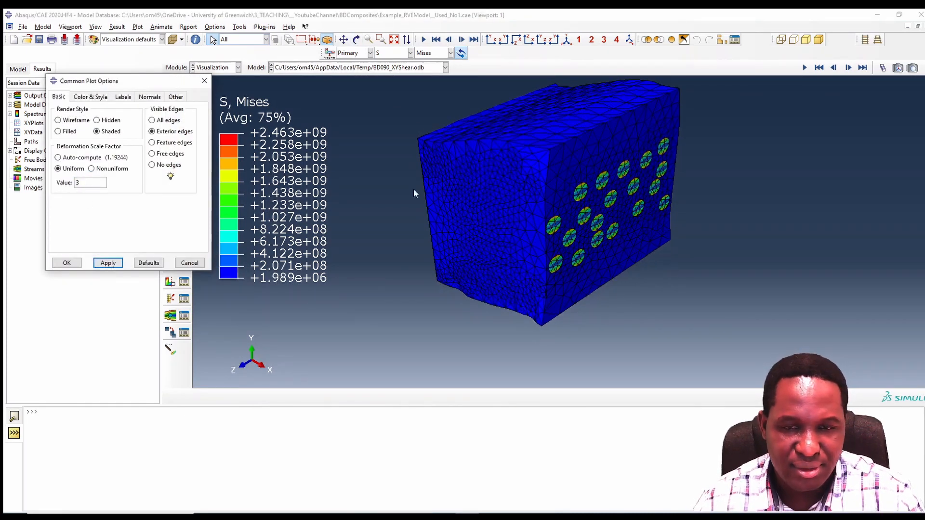
left_click(67, 263)
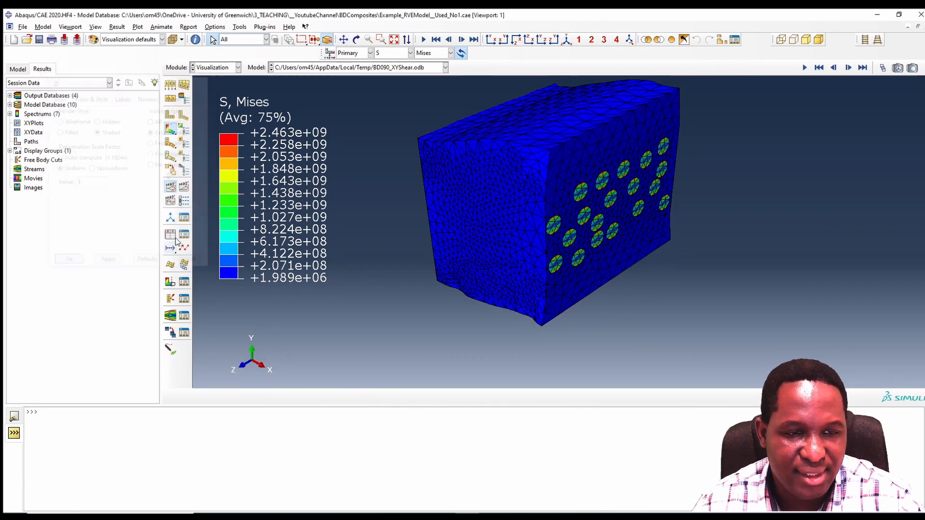
left_click(172, 189)
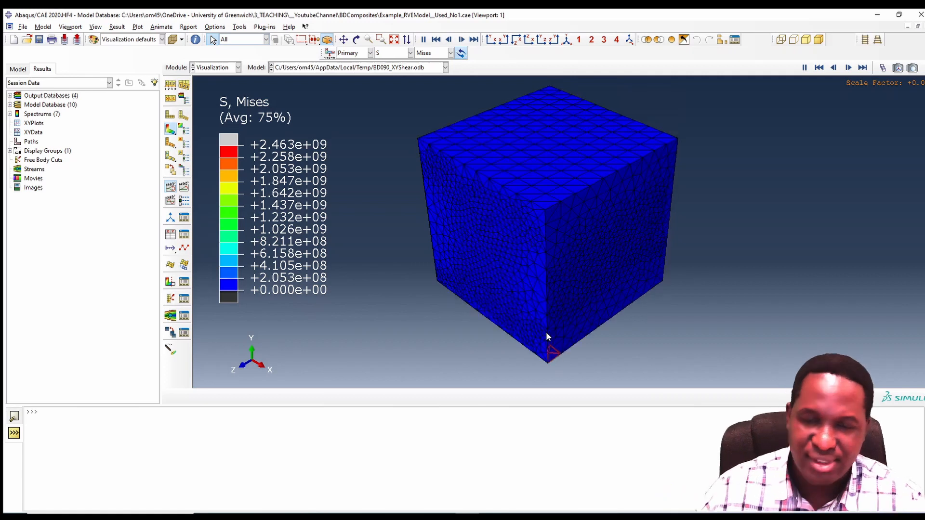
left_click(491, 40)
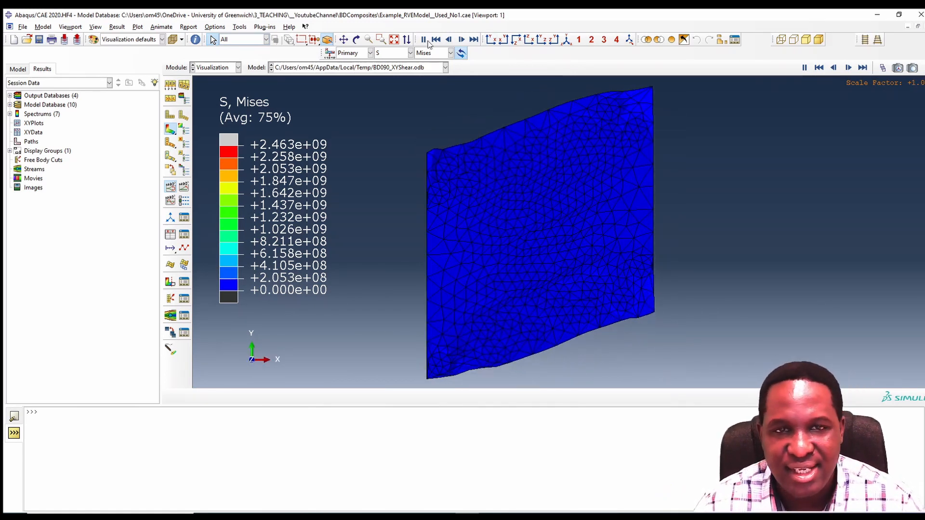
Plot the PE maximum principal plastic strain on the XY shear animation and rotate the model to show its side faces.
left_click(410, 53)
left_click(399, 86)
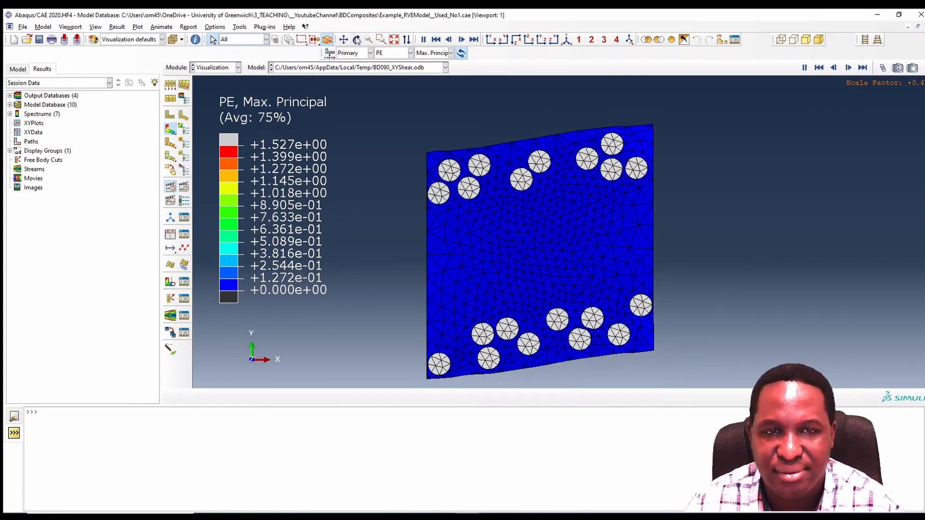
left_click(357, 40)
left_click_drag(661, 226, 646, 268)
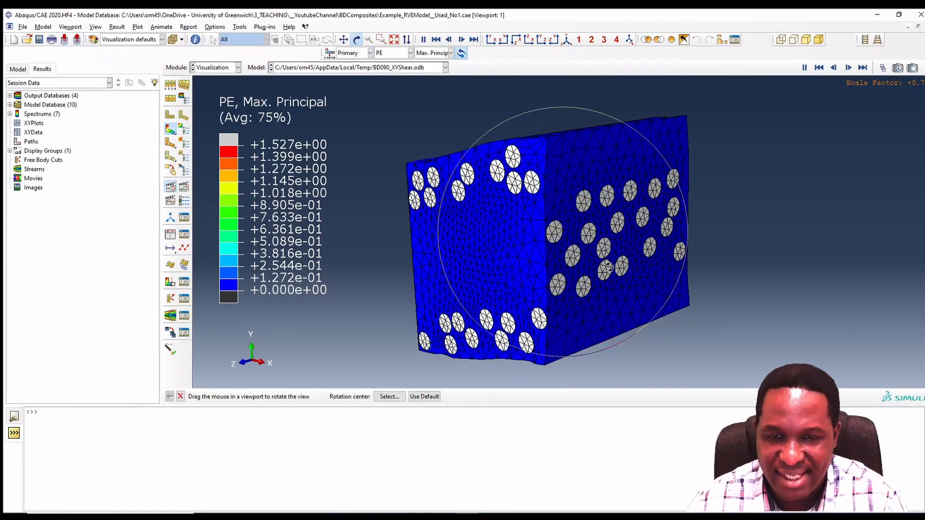
left_click_drag(610, 268, 492, 248)
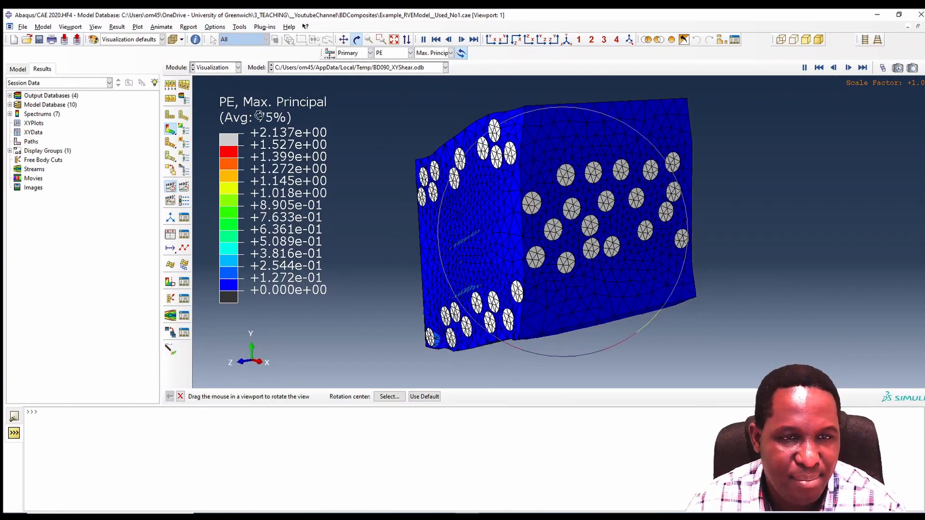
Open the results of the completed job BD090_YZShearMain and plot the von Mises stress contour on the deformed shape.
left_click(16, 69)
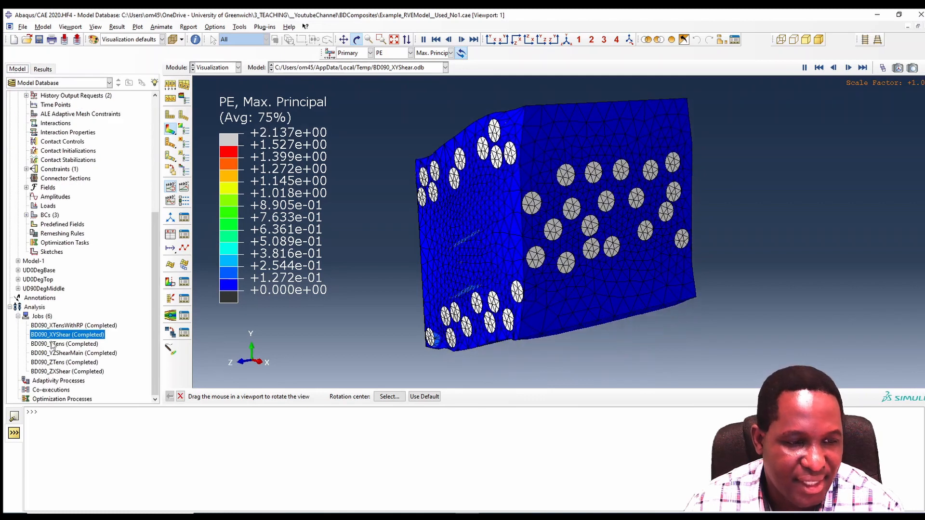
right_click(74, 355)
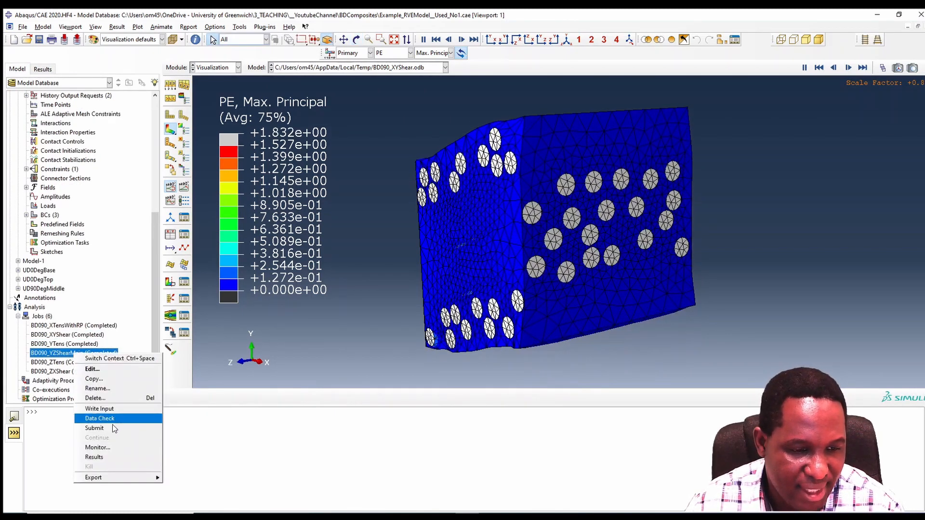
left_click(126, 450)
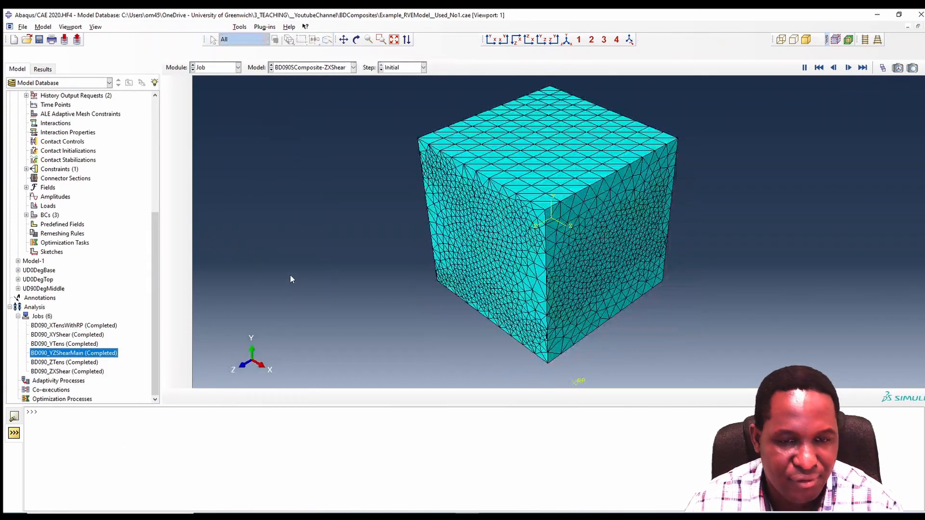
left_click(171, 129)
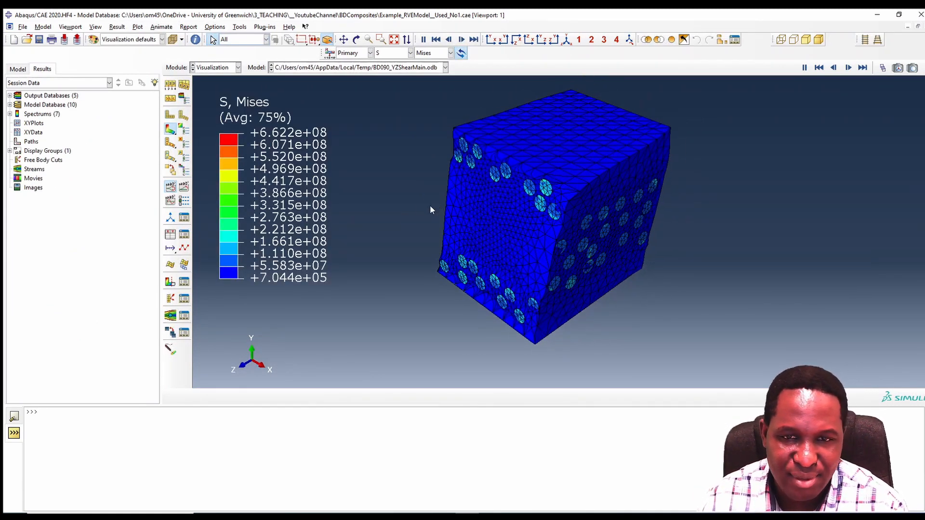
Animate the YZ shear stress contour and orient the view to the Y-Z plane to examine the shear deformation.
left_click(170, 188)
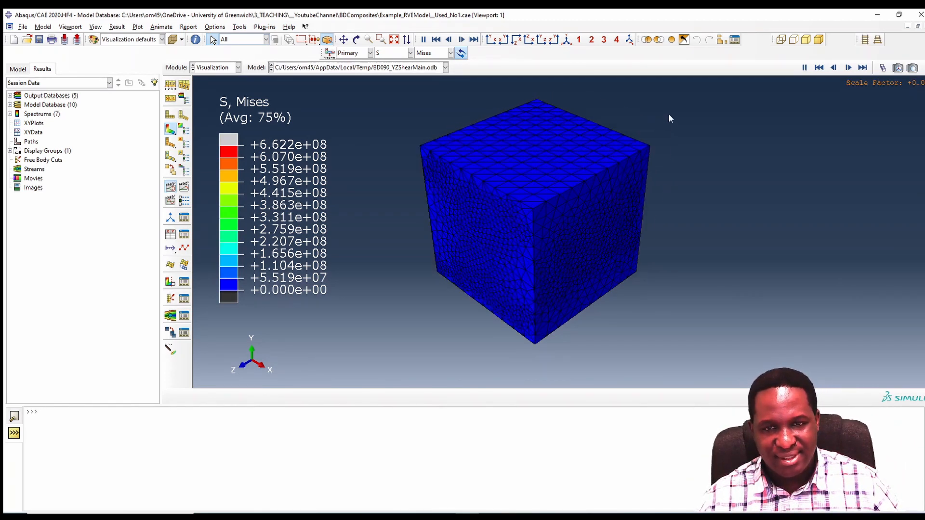
left_click(862, 68)
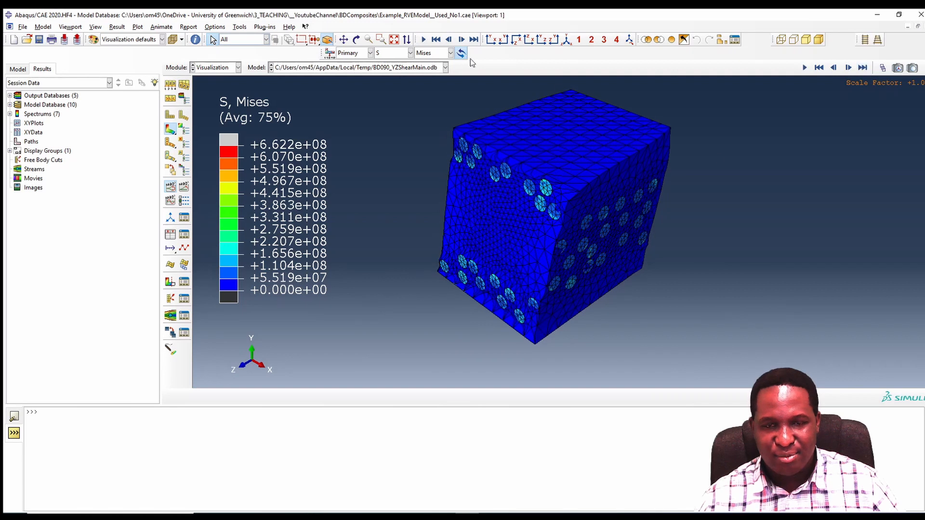
left_click(528, 41)
left_click(542, 42)
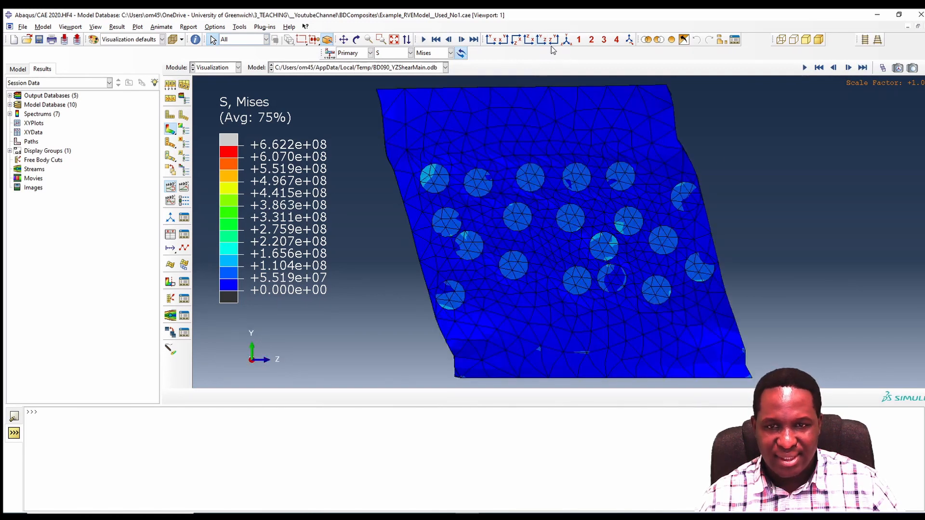
left_click(554, 41)
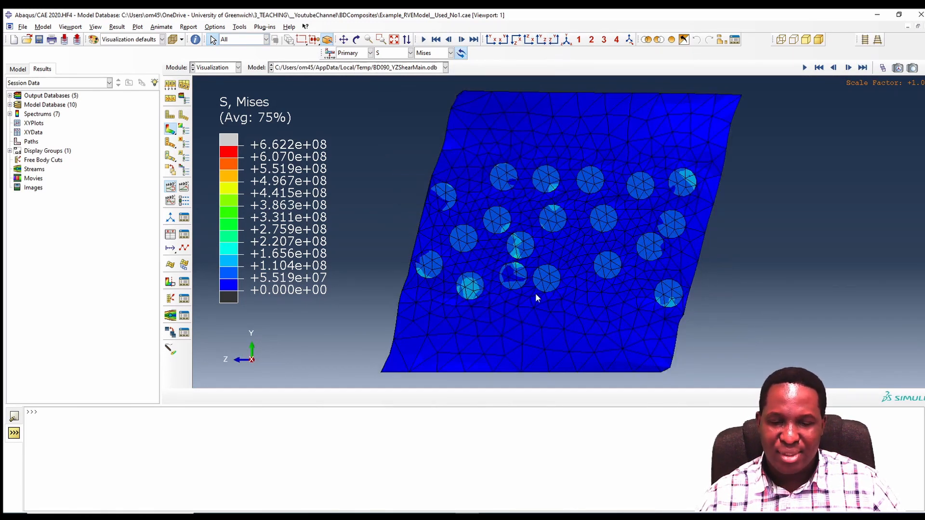
left_click(172, 191)
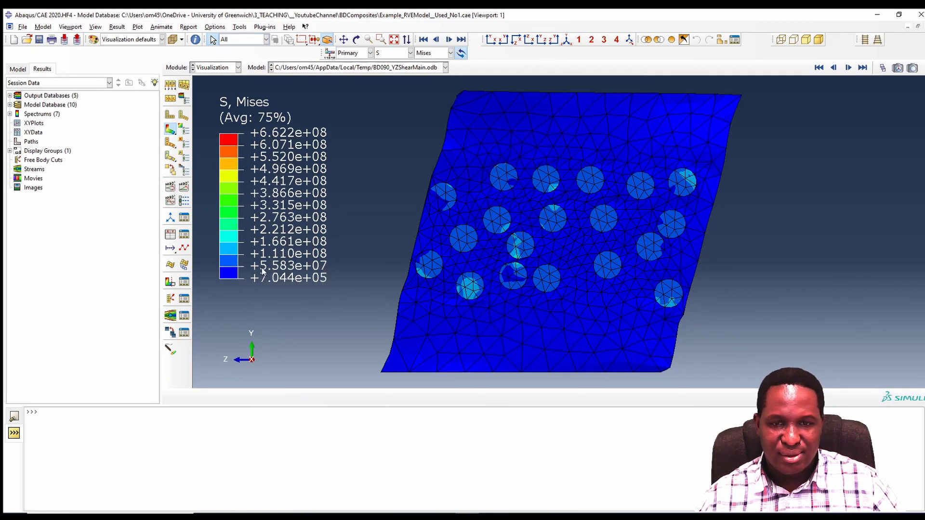
left_click(172, 188)
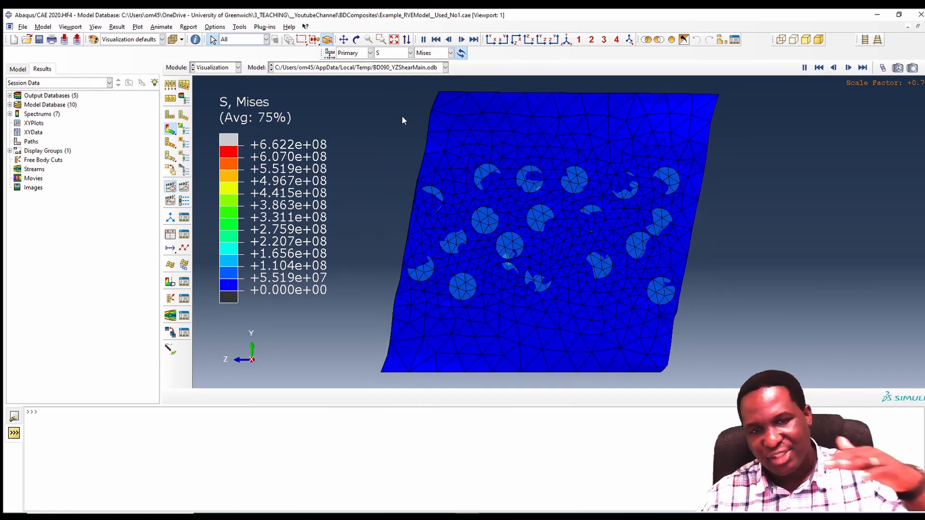
Plot the PE maximum principal plastic strain on the YZ shear results and rotate the deformed model into a 3D view.
left_click(395, 53)
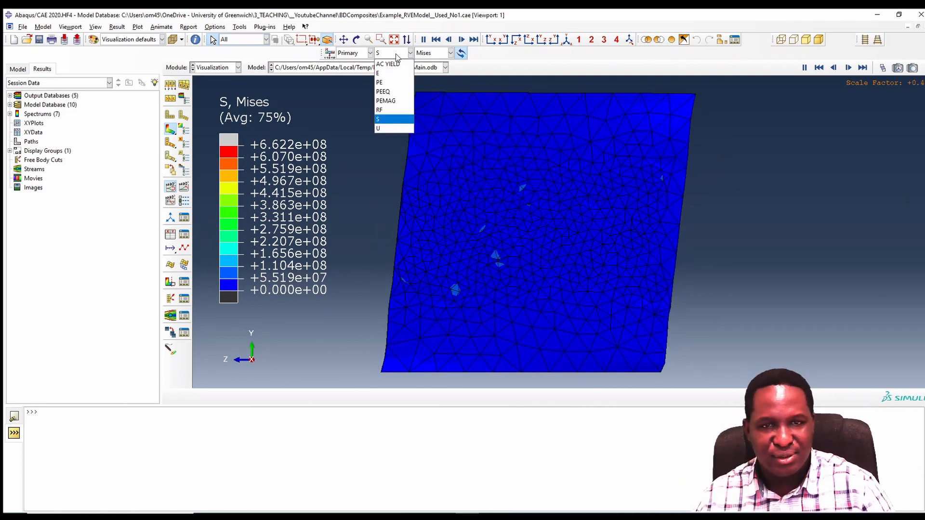
left_click(380, 82)
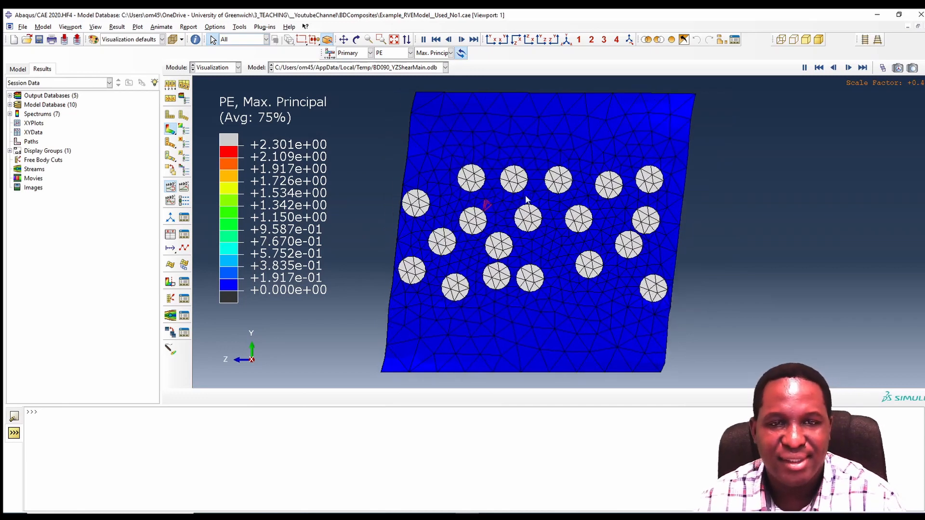
left_click(356, 39)
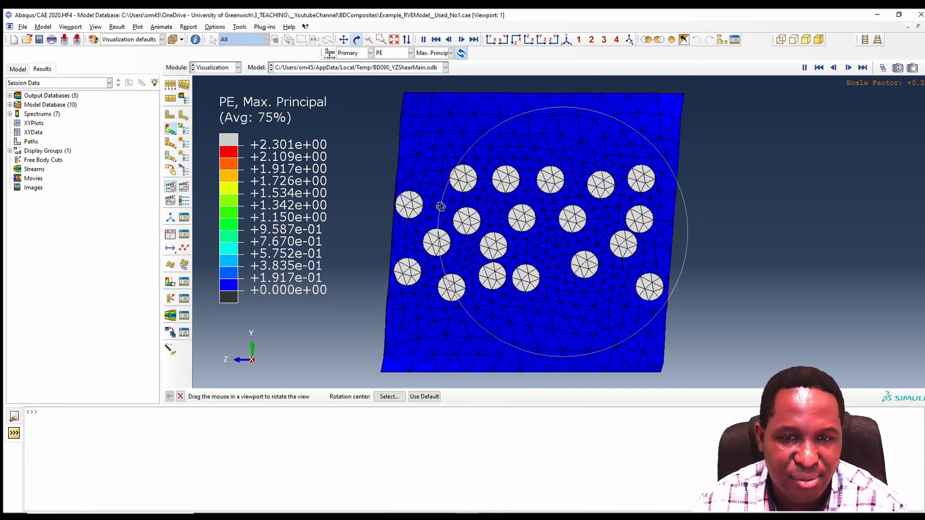
left_click_drag(441, 206, 533, 269)
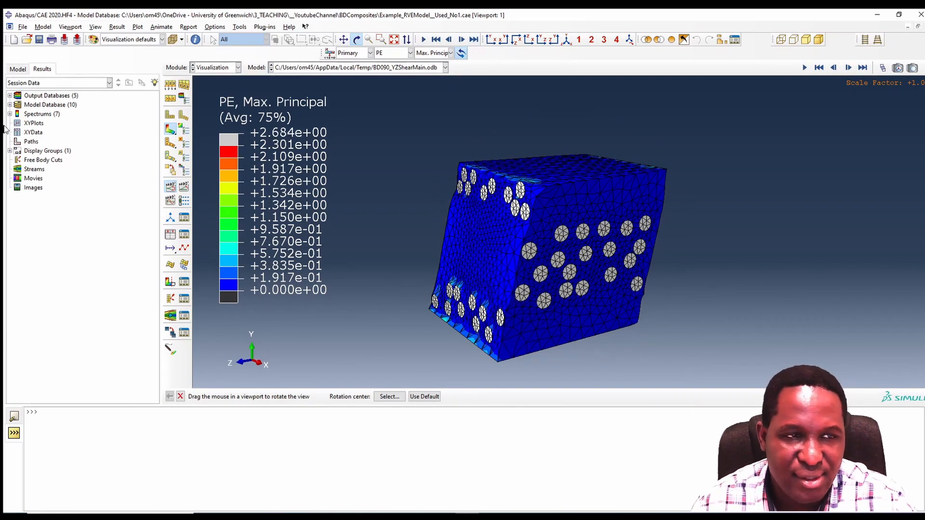
Open the results of the completed job BD090_ZXShear and plot the von Mises stress contour on the deformed shape.
left_click(17, 69)
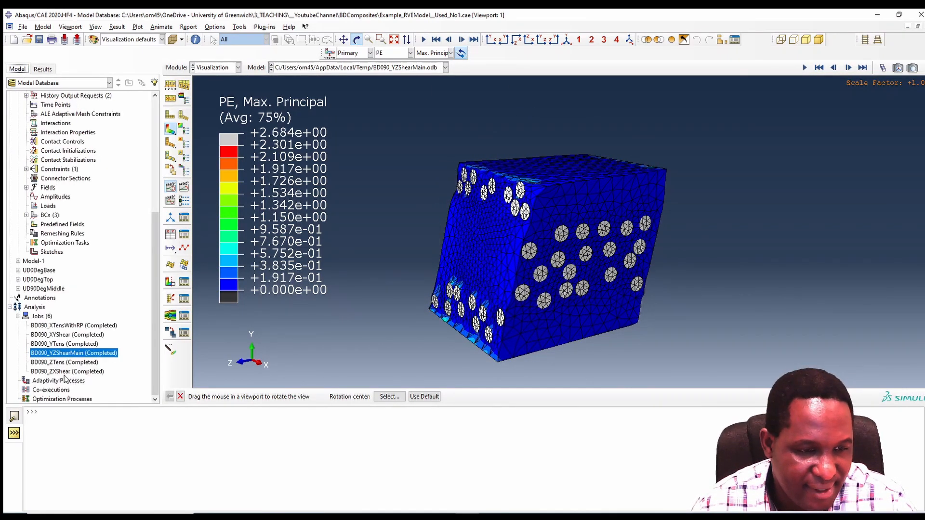
right_click(66, 372)
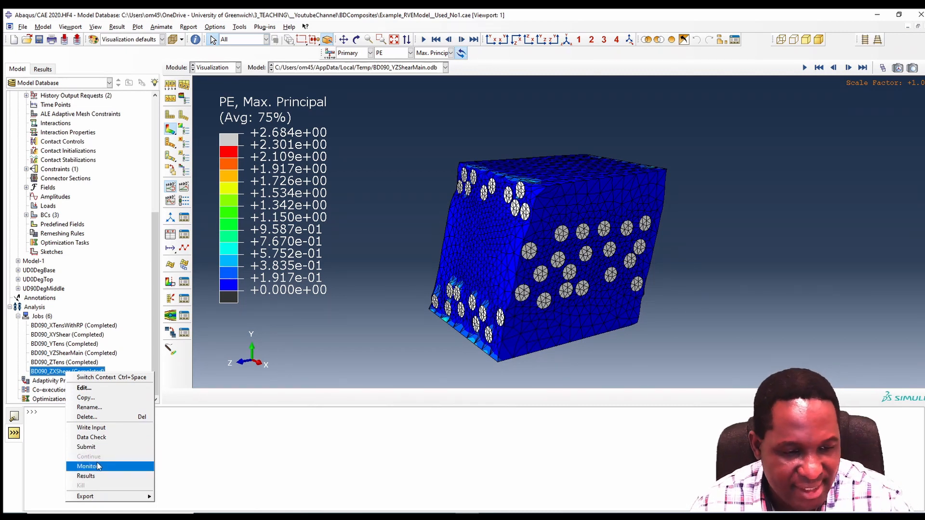
left_click(96, 476)
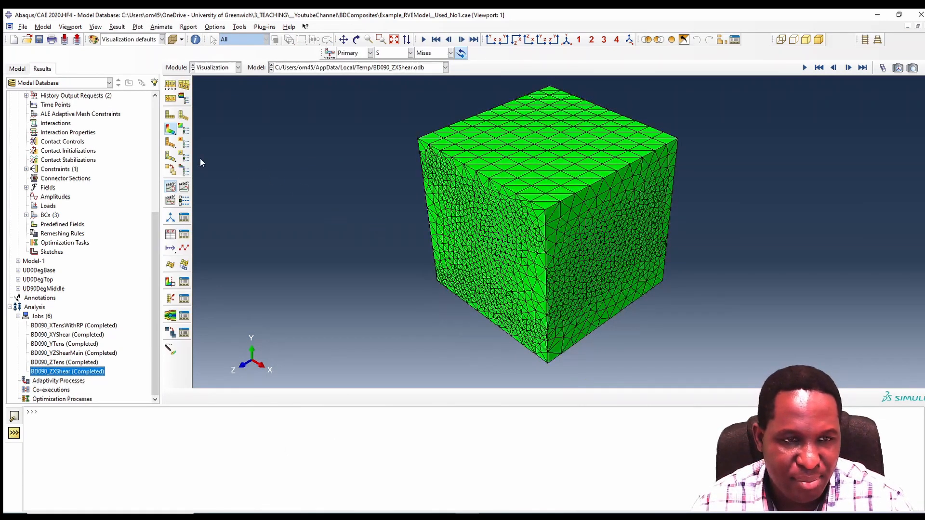
left_click(172, 131)
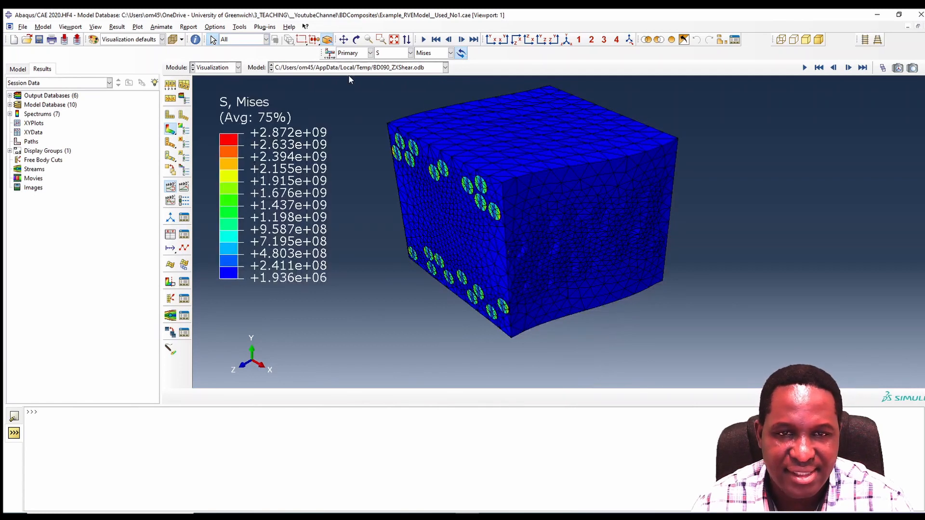
Animate the ZX shear stress contour in the isometric view and stop it at full deformation.
left_click(491, 40)
left_click(567, 39)
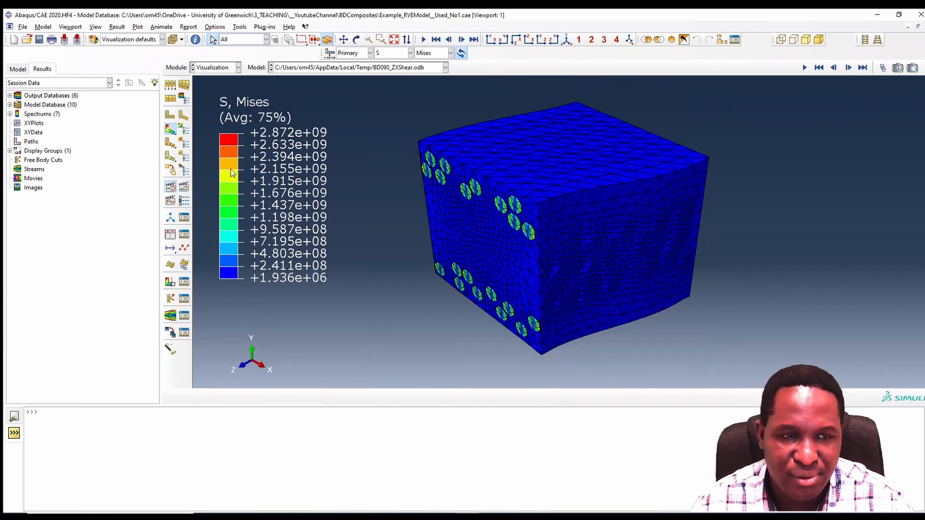
left_click(169, 188)
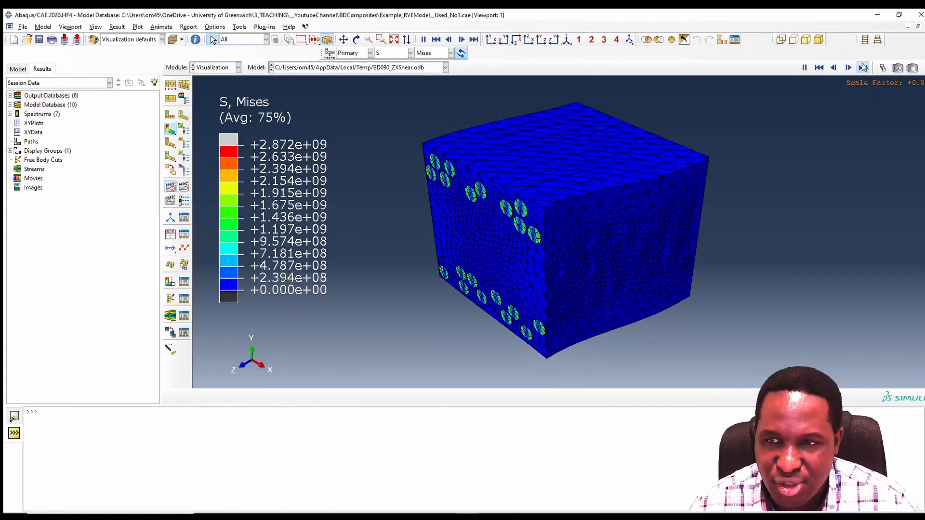
left_click(804, 67)
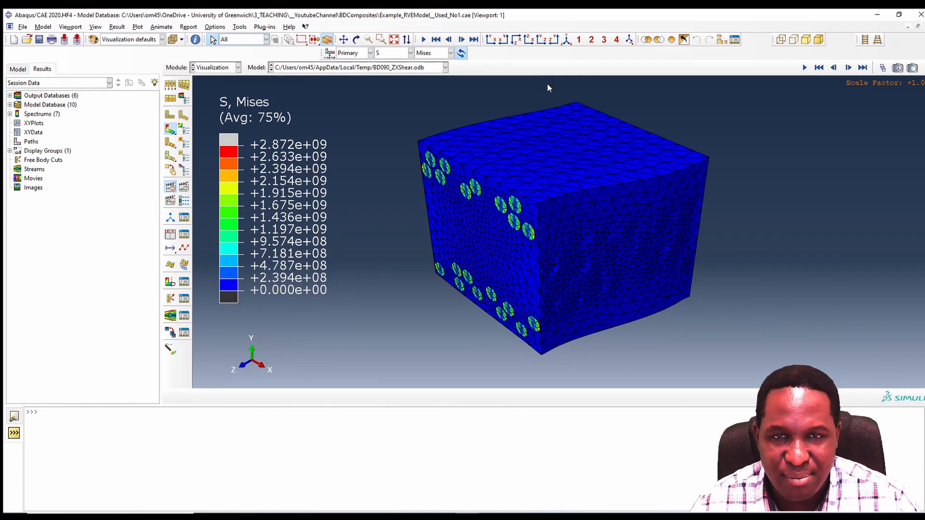
left_click_drag(643, 196, 656, 251)
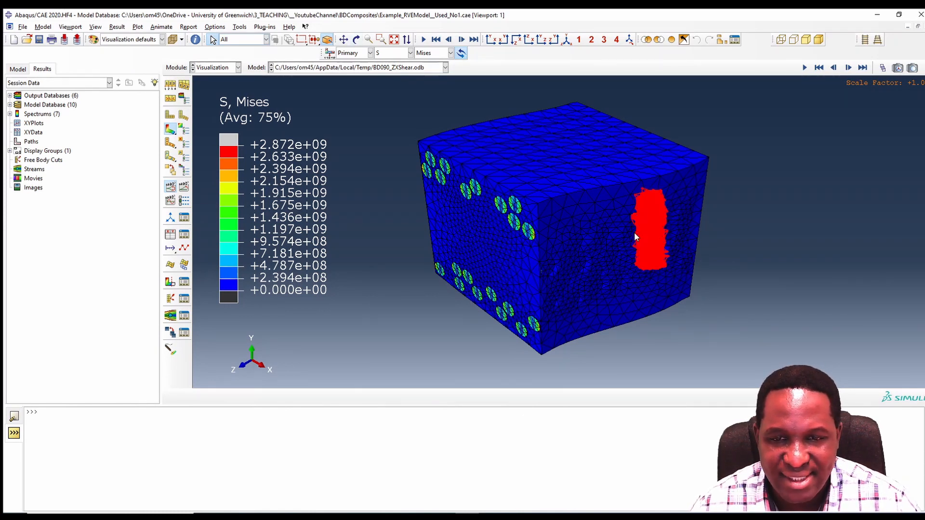
Plot the PE maximum principal plastic strain on the ZX shear results and rotate the deformed model to examine its side faces.
left_click(614, 152)
left_click(357, 39)
left_click_drag(554, 169, 554, 246)
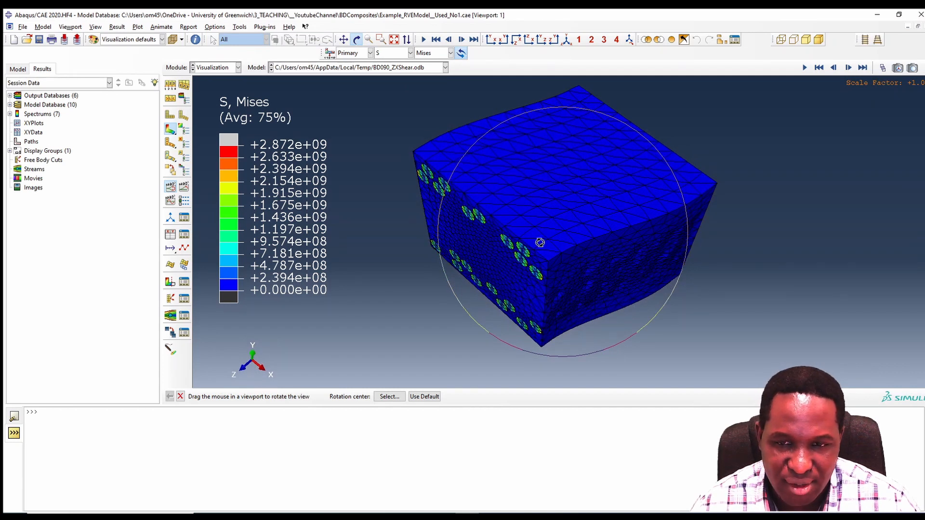
left_click(404, 54)
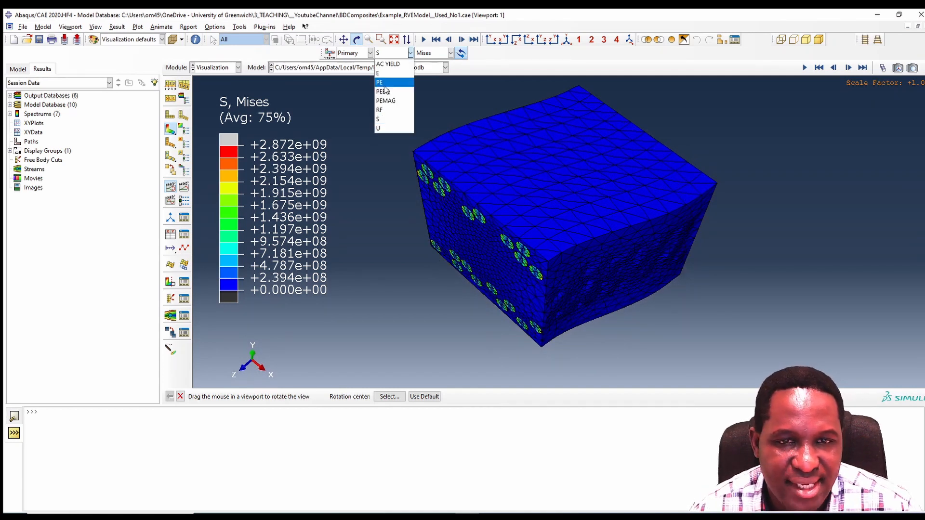
left_click(388, 67)
left_click(387, 54)
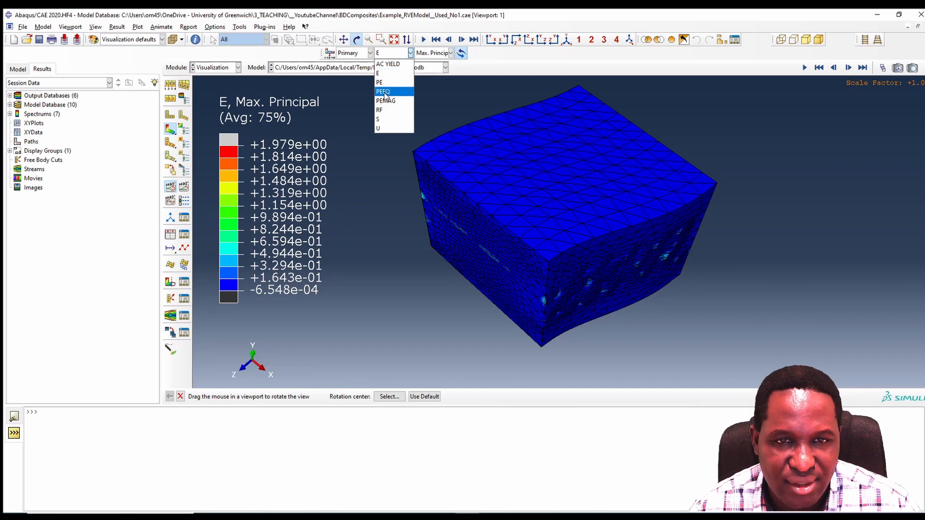
left_click(388, 75)
left_click_drag(536, 179, 586, 168)
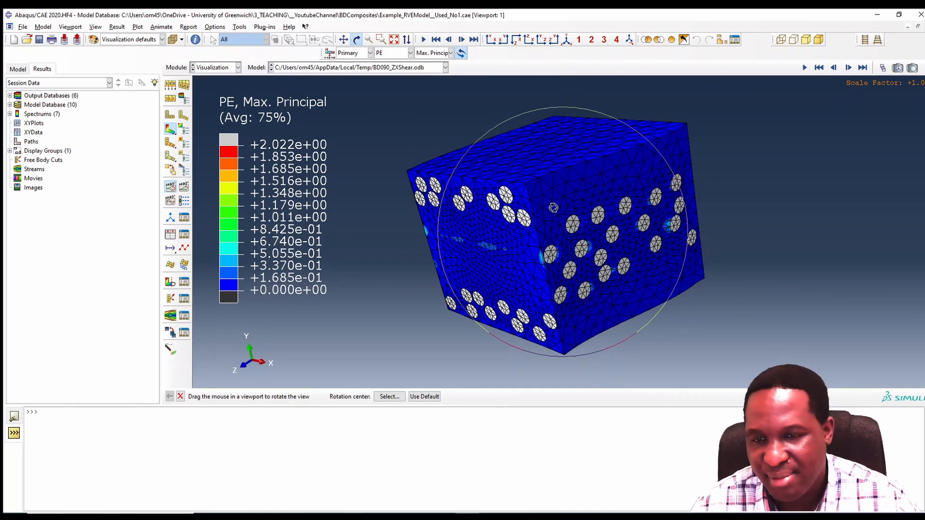
left_click_drag(671, 254, 641, 189)
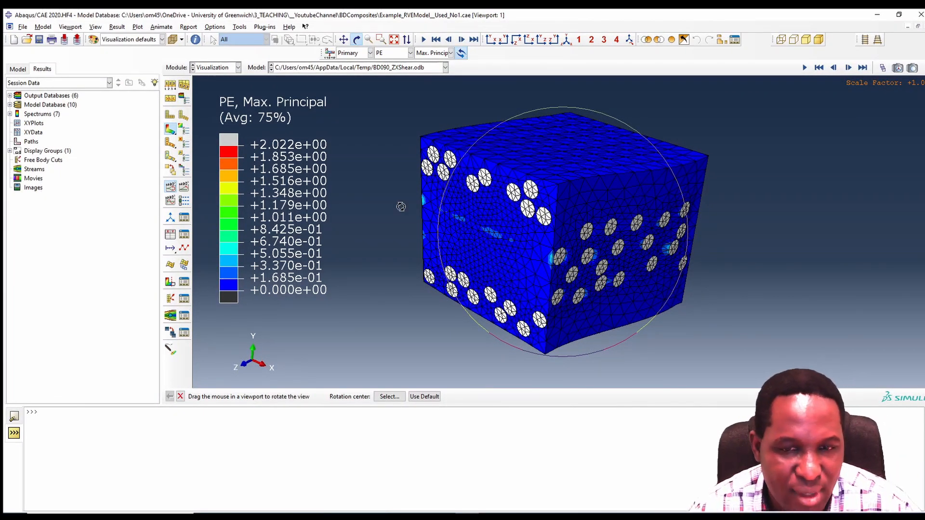
left_click_drag(492, 208, 488, 223)
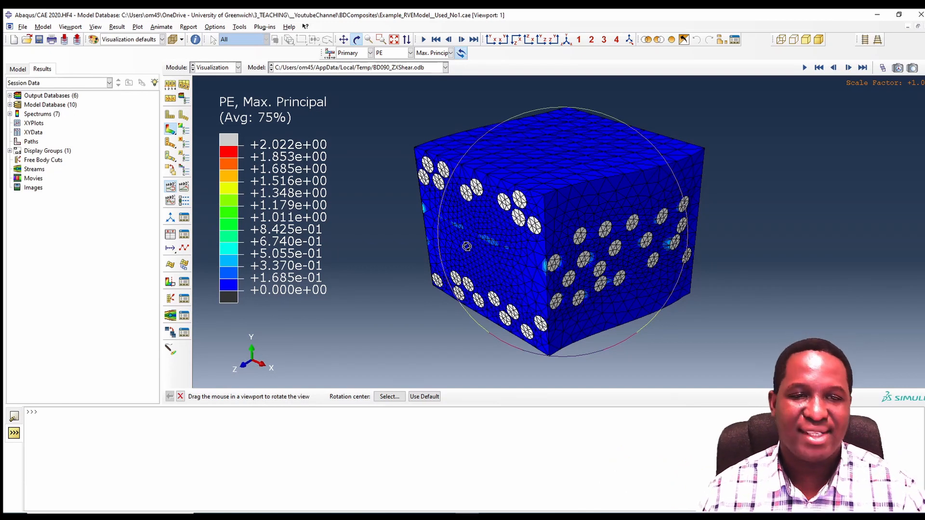
Switch to the BD090_XTensWithRP.odb results and plot the von Mises stress contour on the deformed shape.
left_click(427, 67)
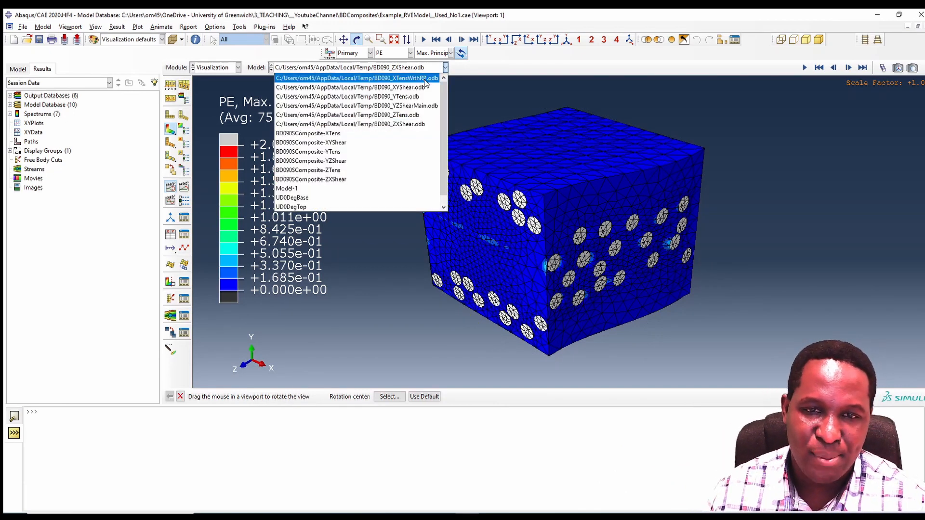
left_click(425, 78)
left_click(170, 130)
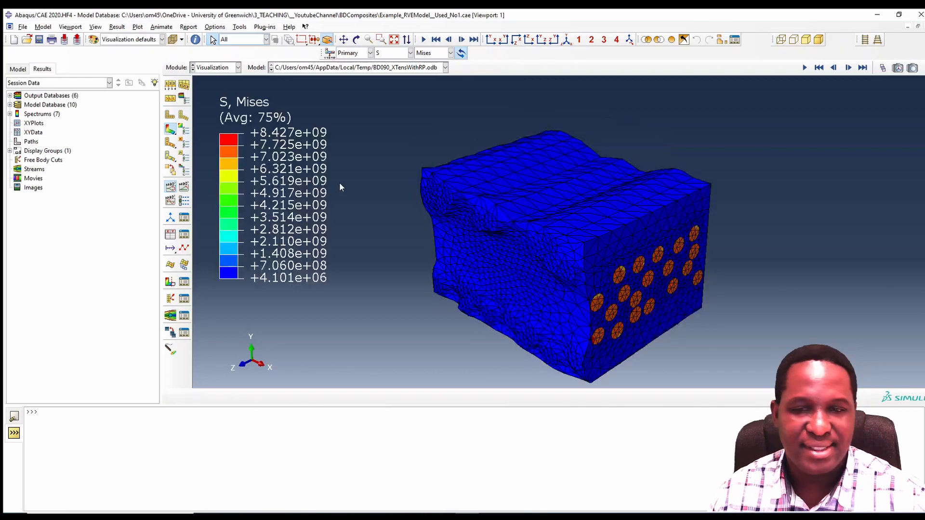
scroll(365, 140, "down", 2)
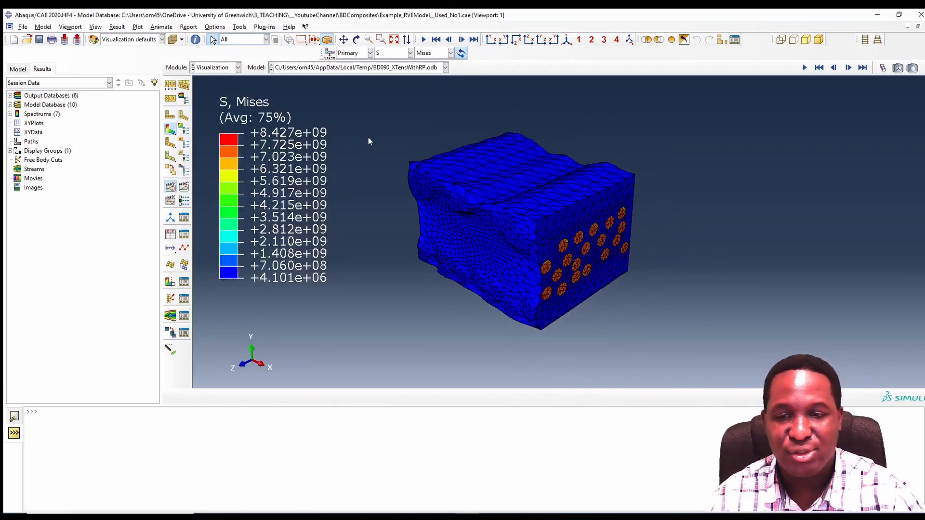
Create XY data from ODB history output and plot reaction force RF1 together with spatial displacement U1 at the RPSET node.
left_click(170, 235)
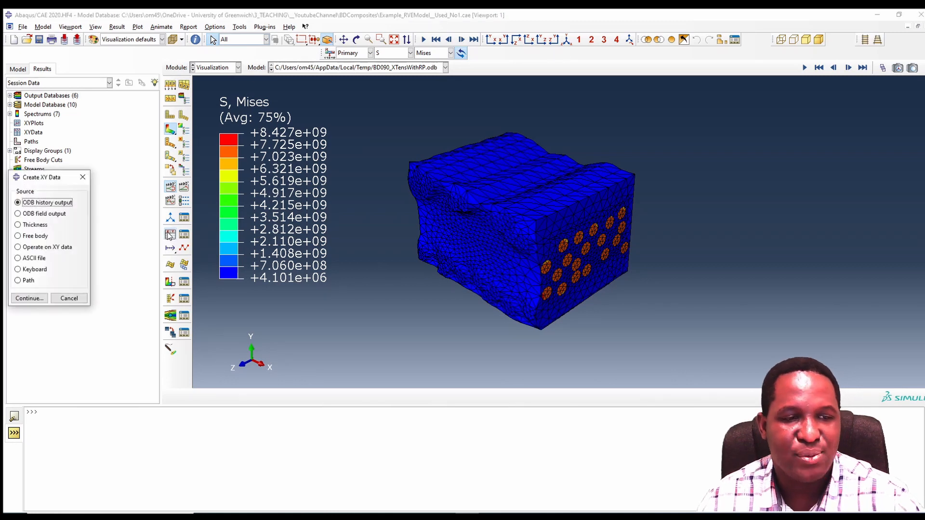
left_click_drag(46, 181, 343, 103)
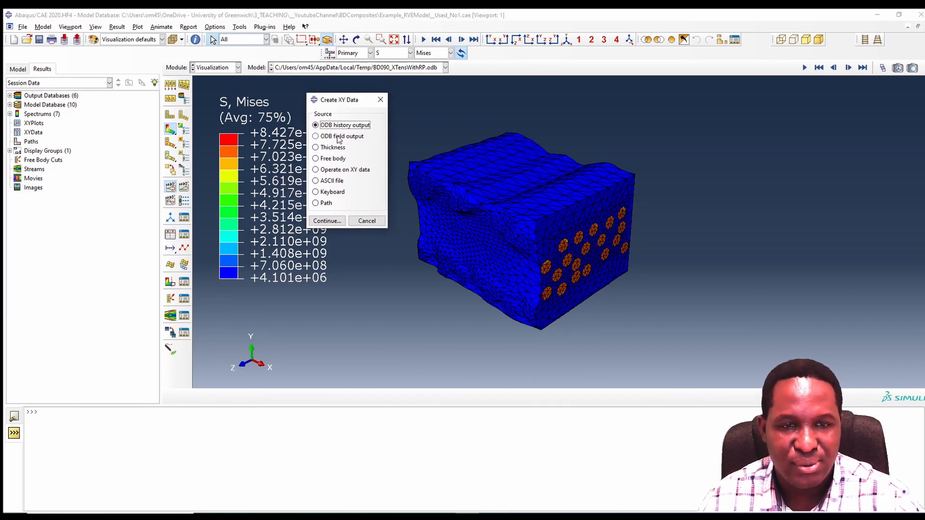
left_click(328, 221)
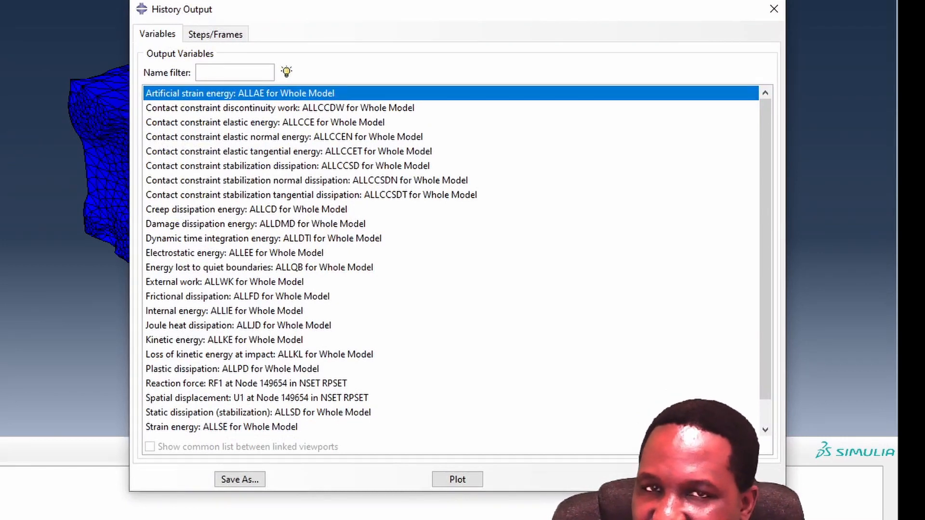
scroll(462, 308, "down", 1)
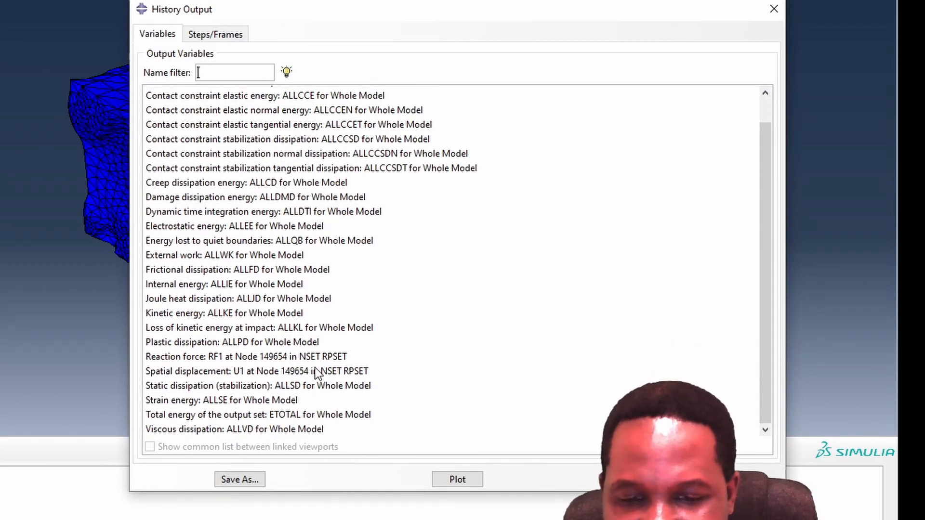
left_click(268, 372)
left_click(362, 358, "ctrl")
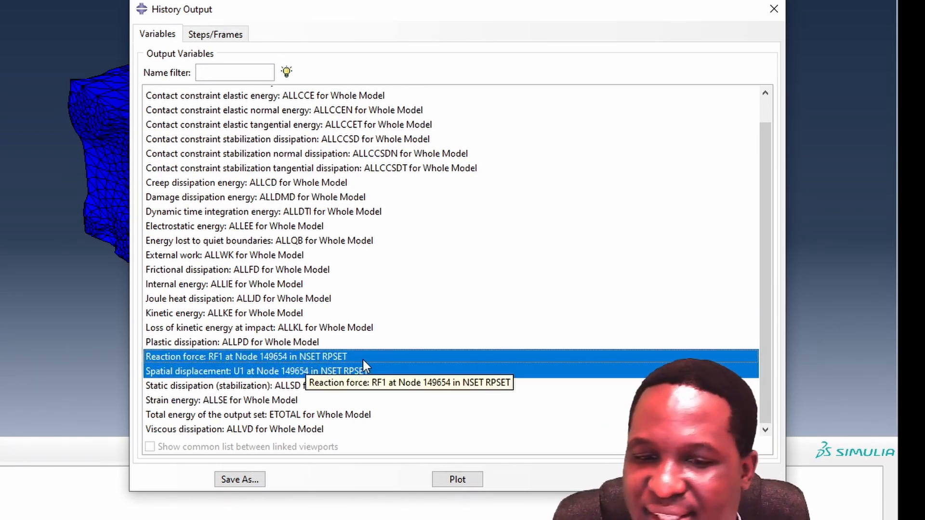
left_click(460, 482)
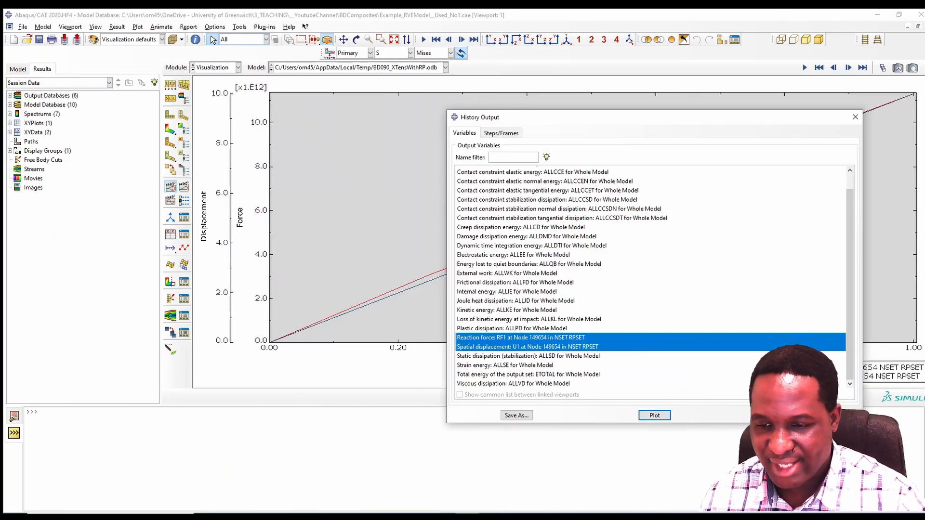
left_click(792, 416)
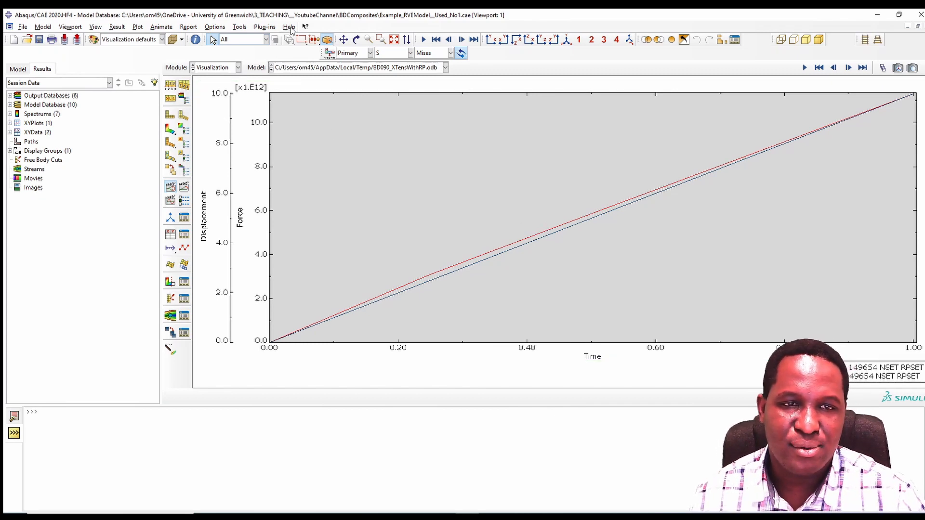
Export the XY data of the current XY plot from Abaqus/CAE to Excel with the Excel Utilities plug-in.
left_click(265, 27)
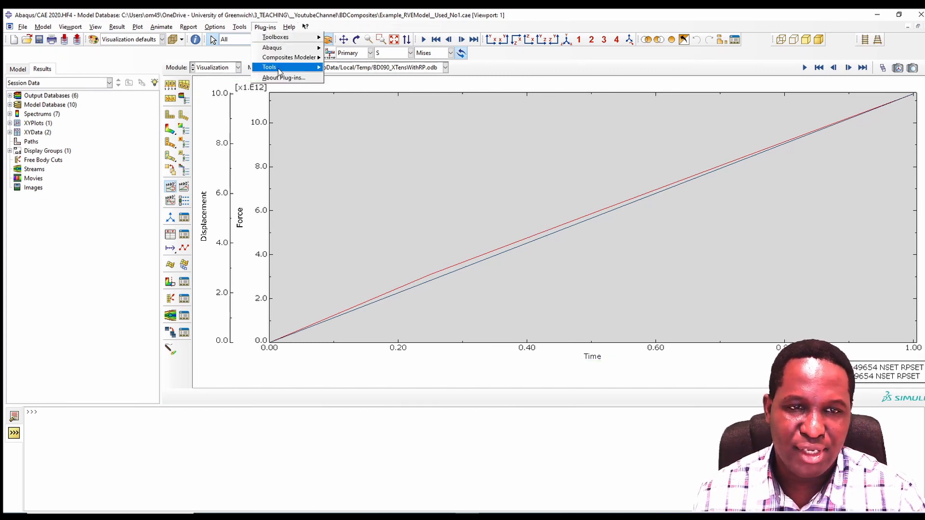
mouse_move(281, 67)
left_click(344, 89)
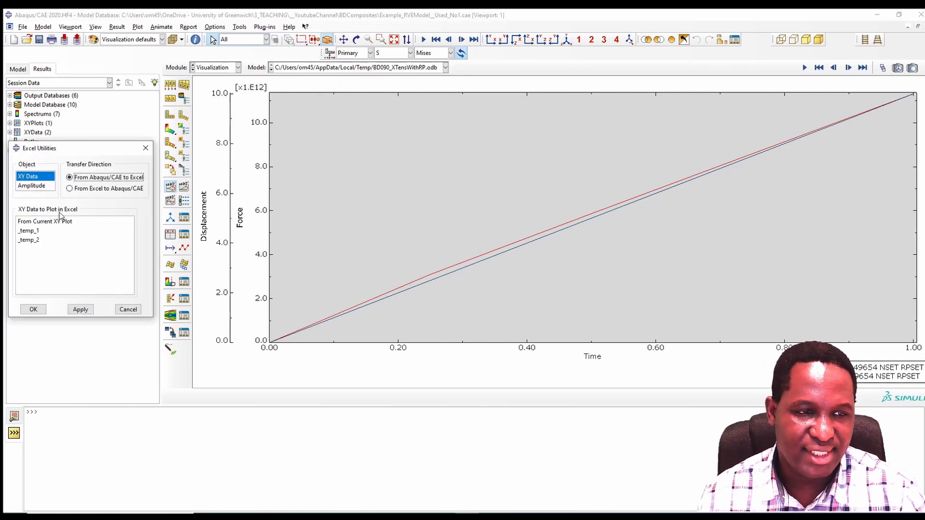
left_click(60, 221)
left_click(33, 309)
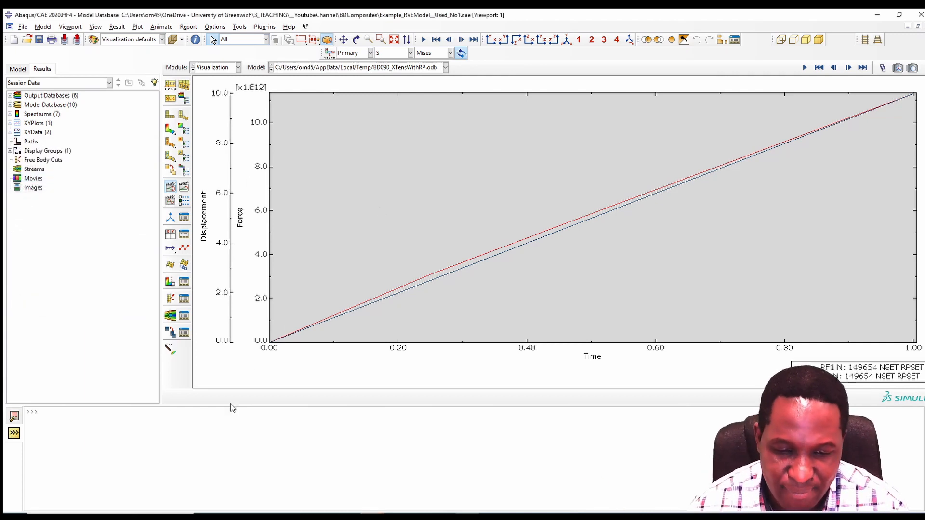
Switch to the exported Excel workbook Book1 and copy the whole data block A1:D5 on the xyToExcel sheet.
mouse_move(371, 516)
left_click(391, 492)
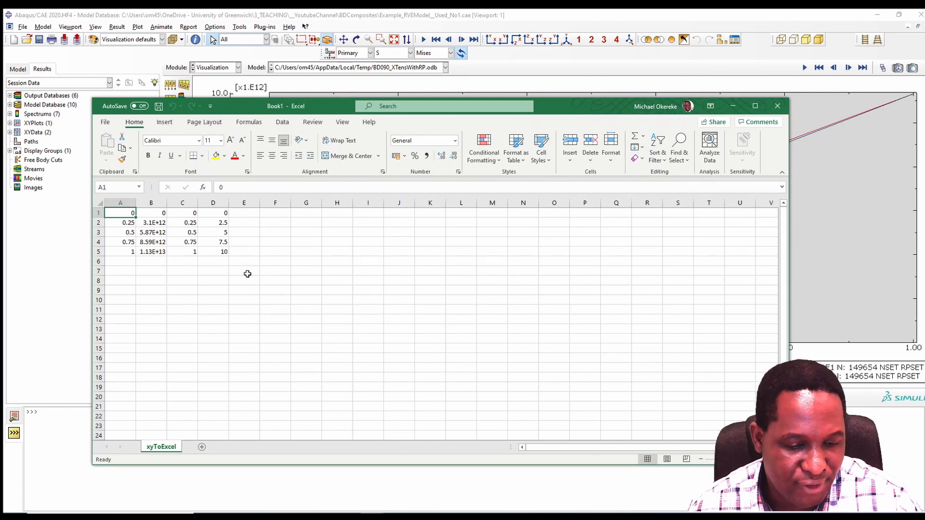
key("ctrl+a")
key("ctrl+c")
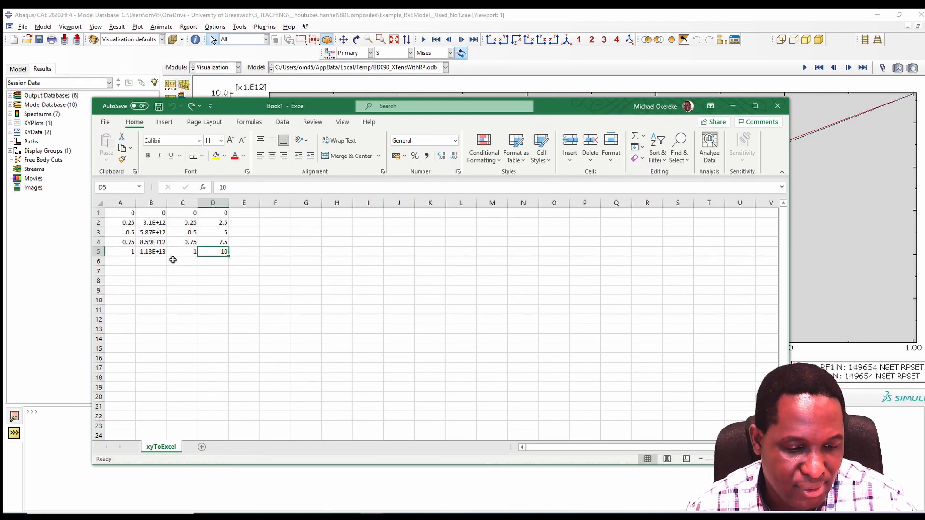
key("ctrl+a")
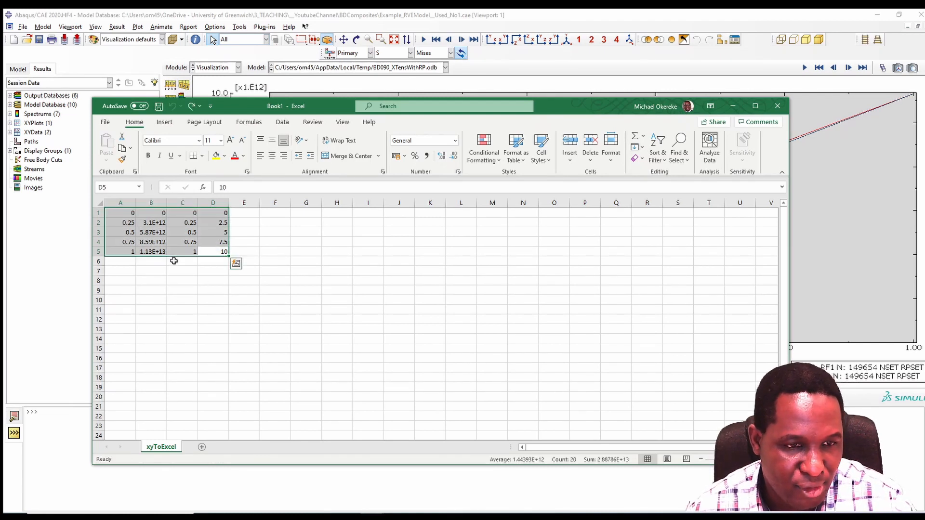
key("ctrl+c")
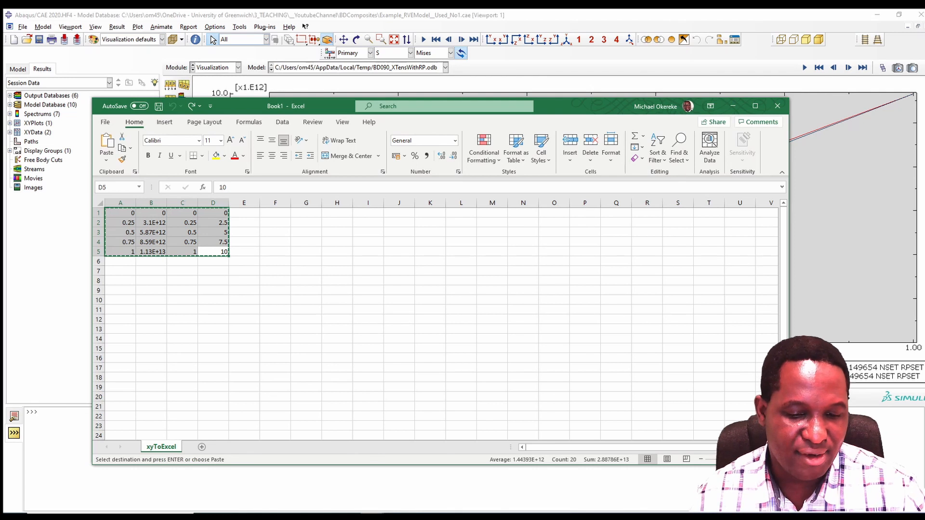
Switch to the Analysis_Spreadsheet_RVEModelling_BDComposites workbook and paste the copied data at cell A9 of the XTension sheet.
left_click(318, 479)
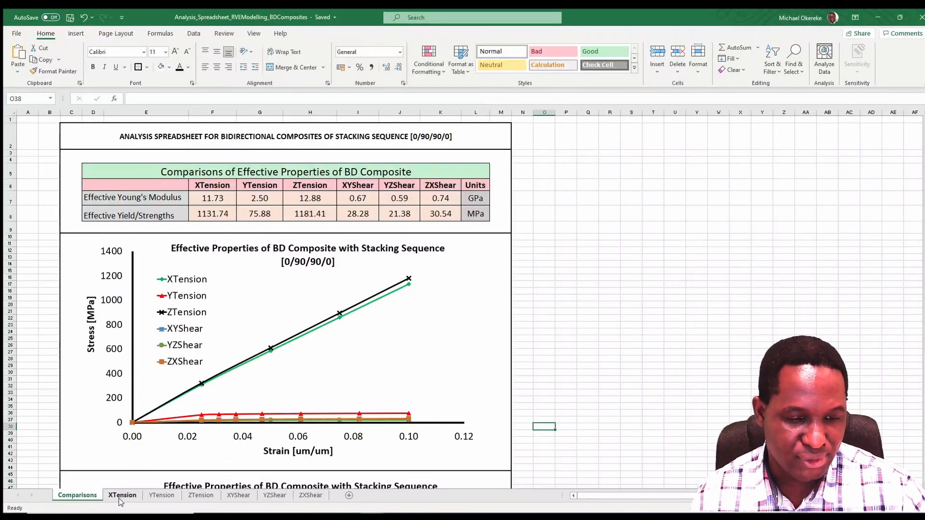
left_click(122, 495)
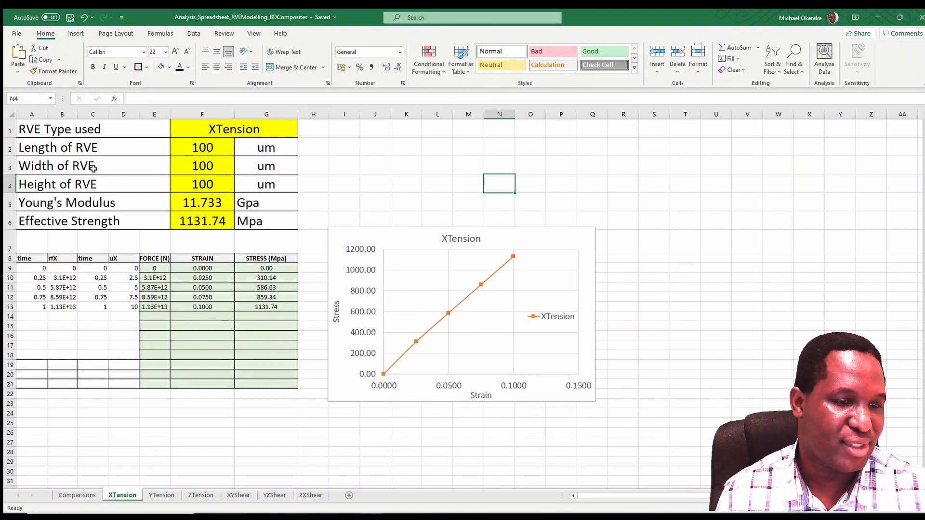
left_click(202, 207)
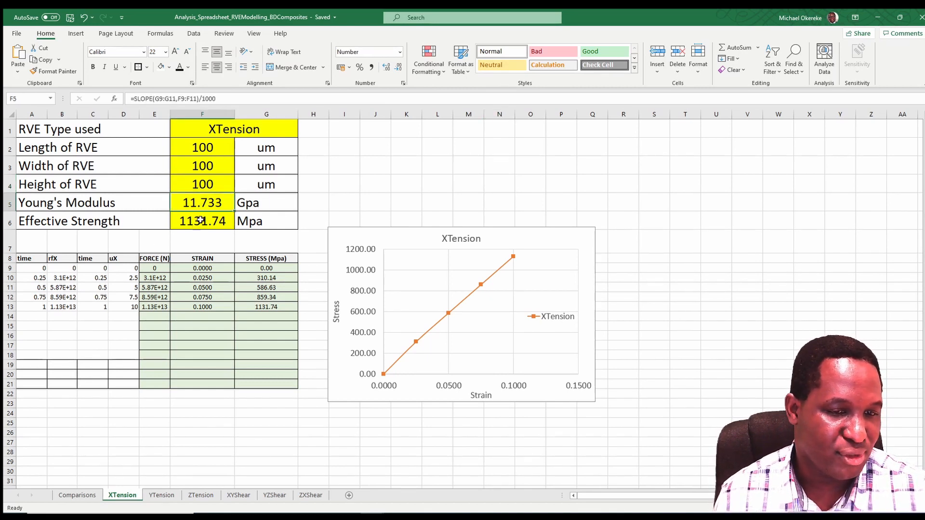
left_click(201, 220)
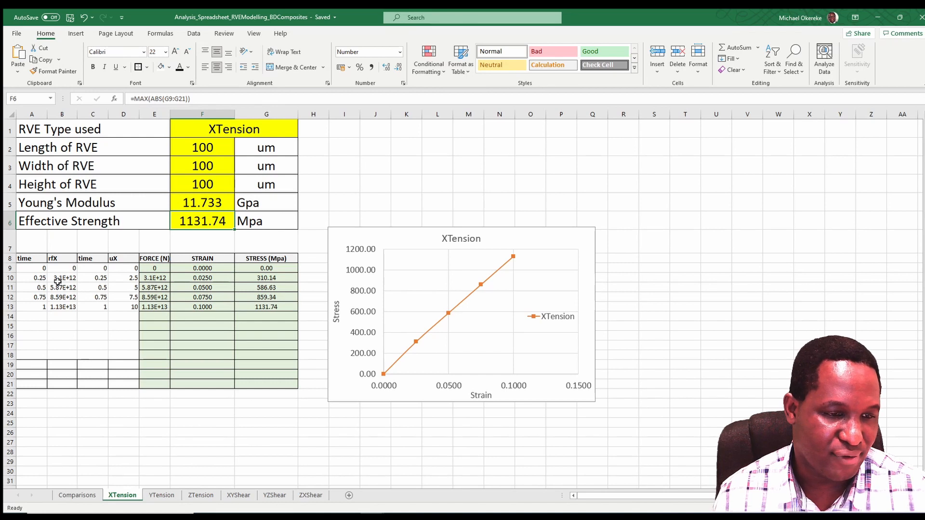
left_click(37, 267)
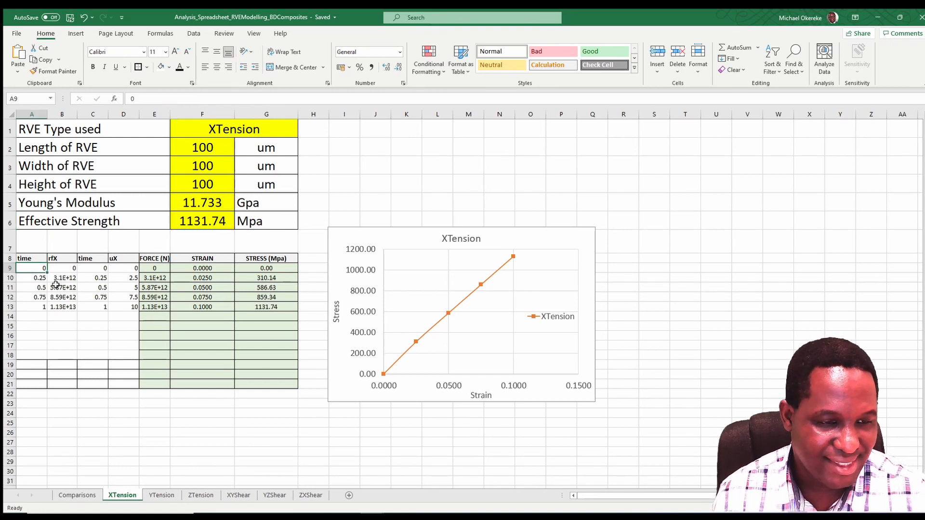
key("ctrl+v")
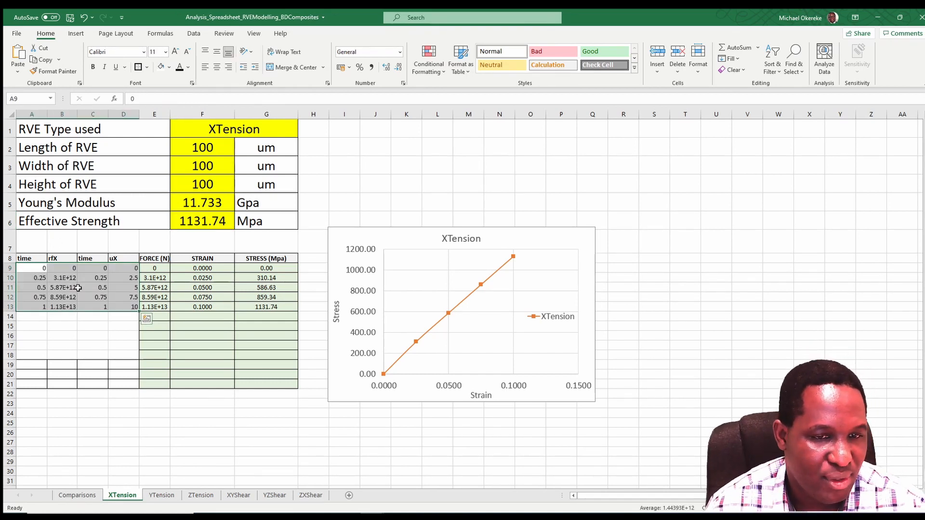
Inspect the formulas and source ranges behind the Young's Modulus and Effective Strength cells on the XTension sheet.
left_click(219, 203)
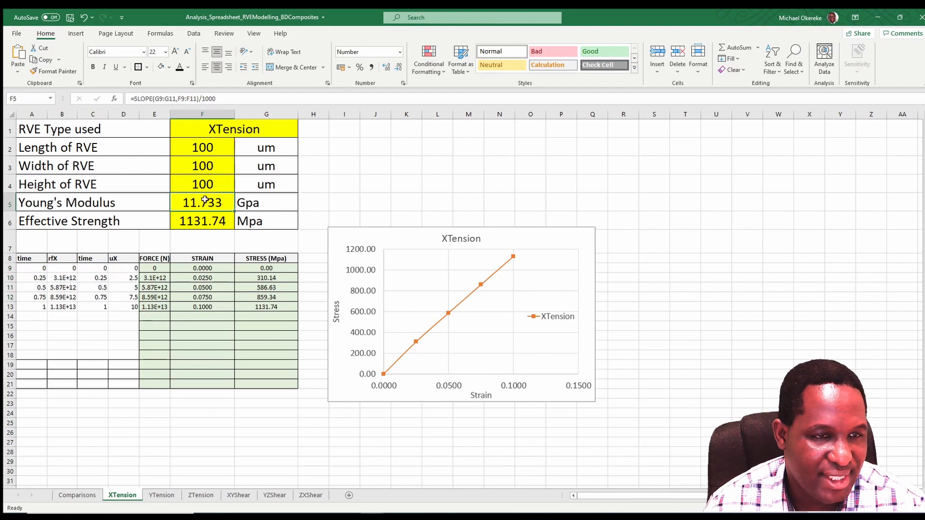
left_click(167, 101)
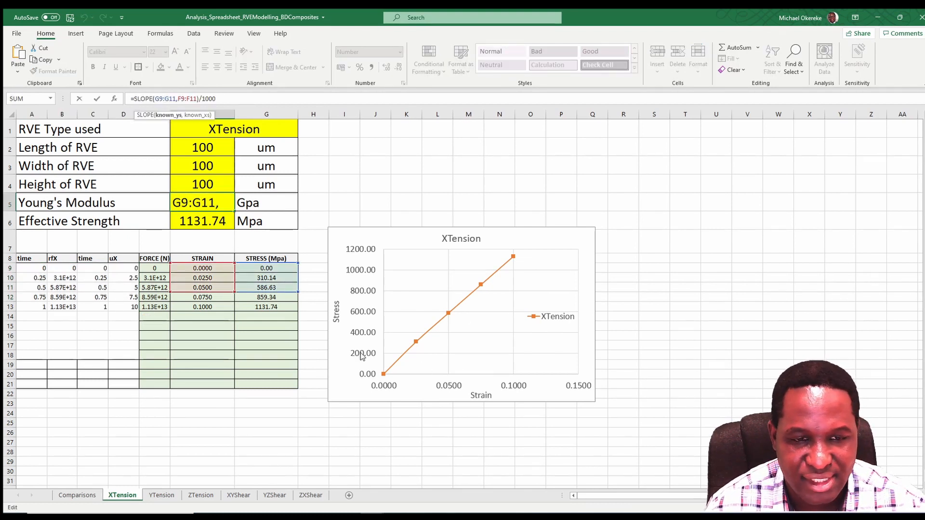
key("Escape")
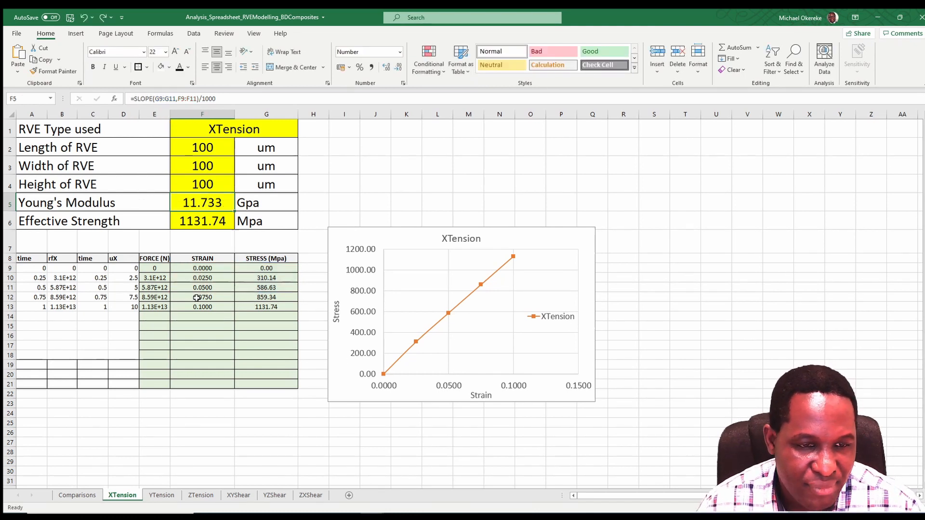
left_click(217, 224)
double_click(217, 223)
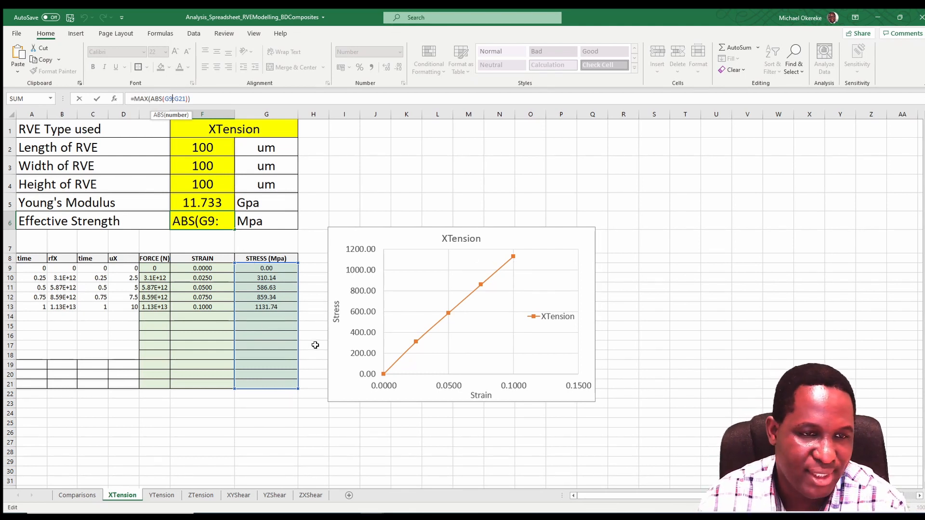
key("Return")
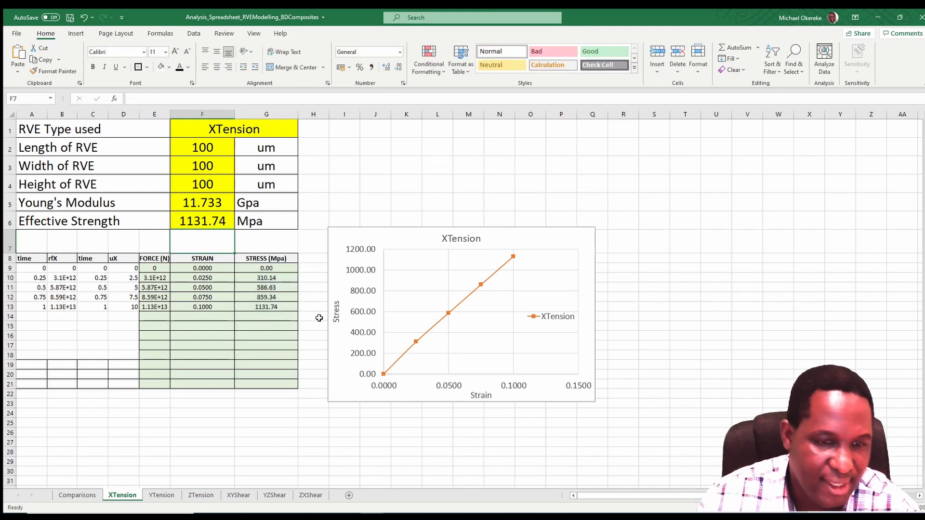
left_click(304, 223)
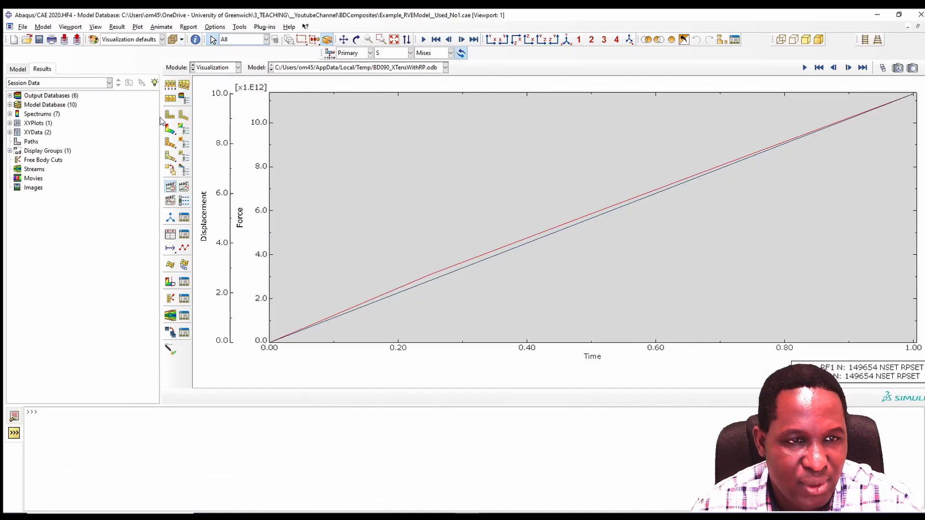
Switch the results to the BD090_YTens.odb output database and display its Mises stress contours on the deformed RVE.
left_click(168, 131)
left_click(379, 71)
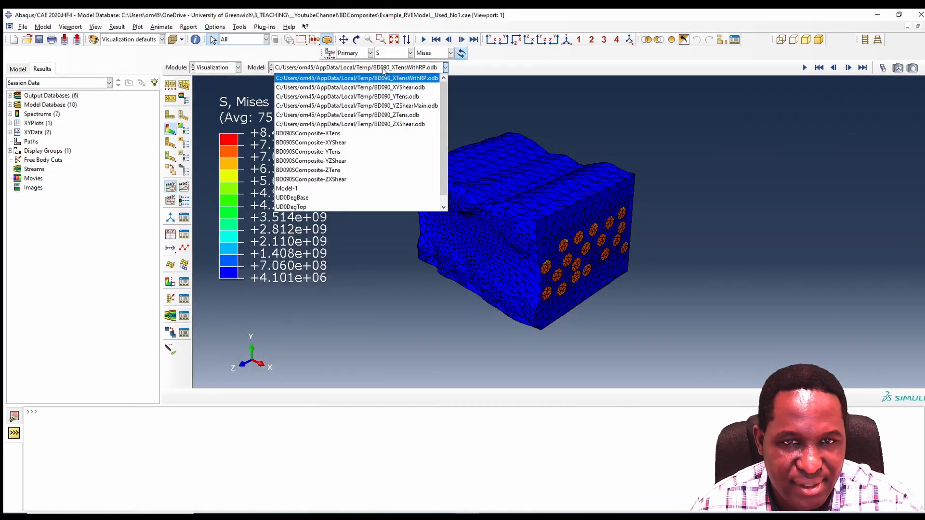
left_click(394, 97)
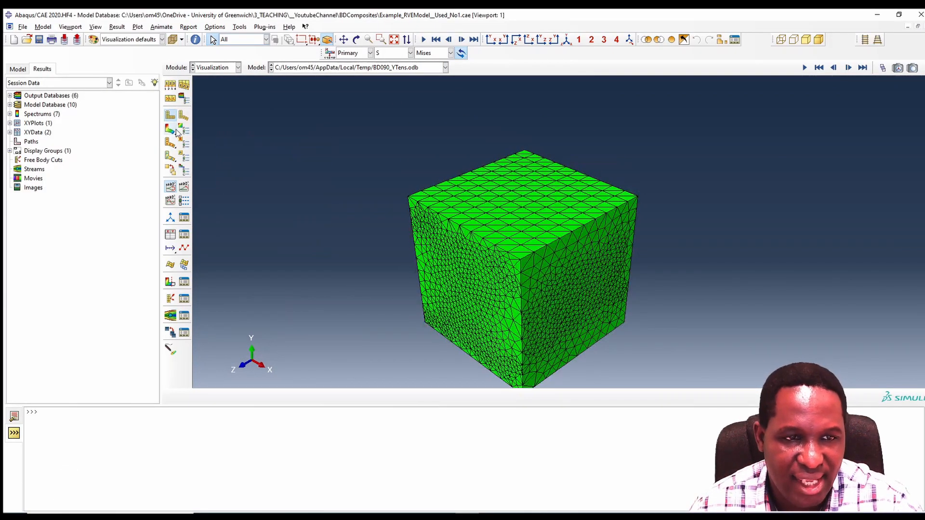
left_click(169, 131)
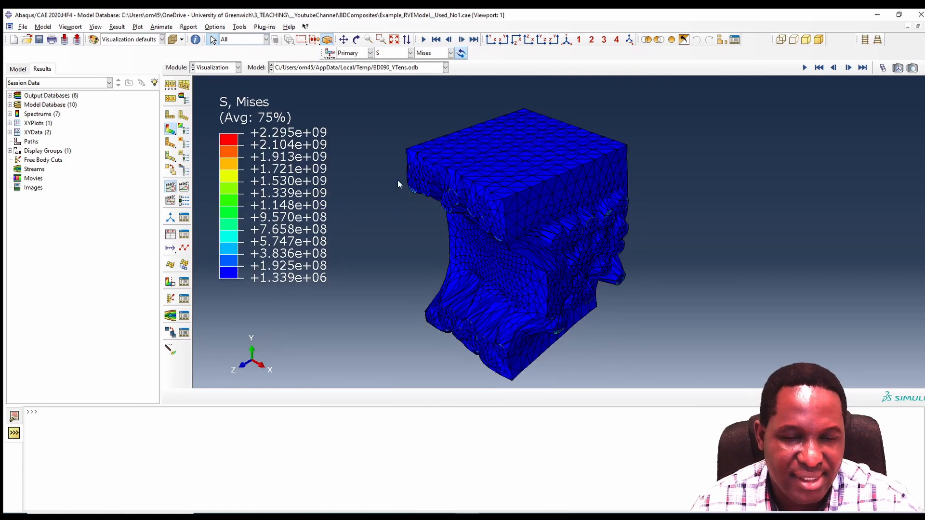
Plot the ODB history output of reaction force RF2 and spatial displacement U2 at node 149654 in set RPSET.
left_click(170, 235)
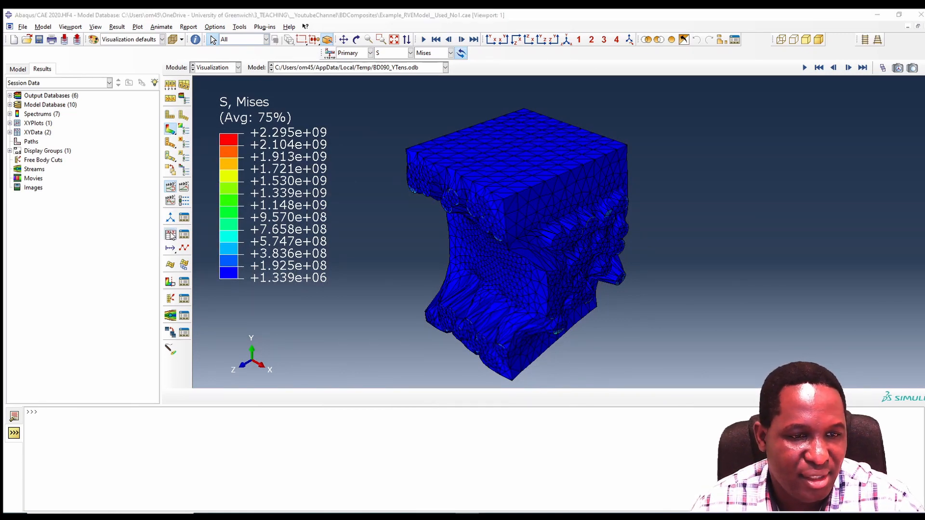
left_click(342, 137)
left_click(345, 125)
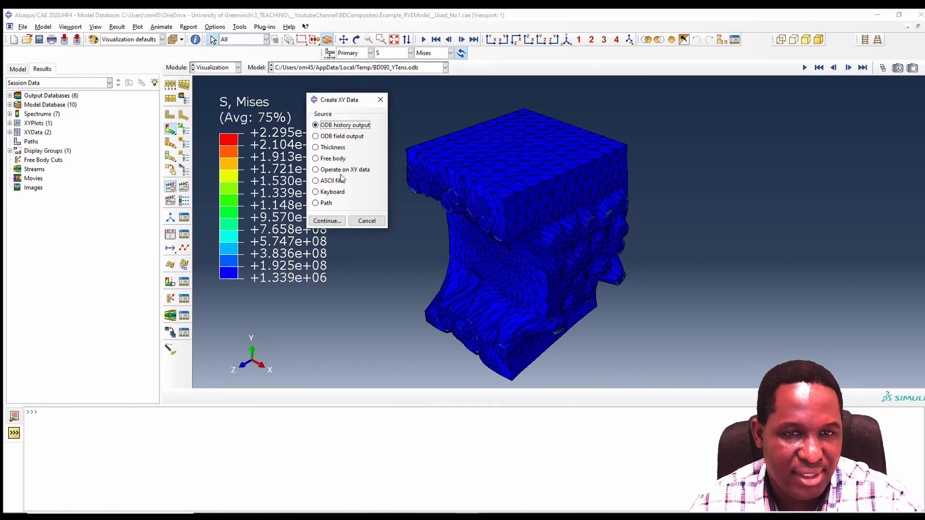
left_click(328, 220)
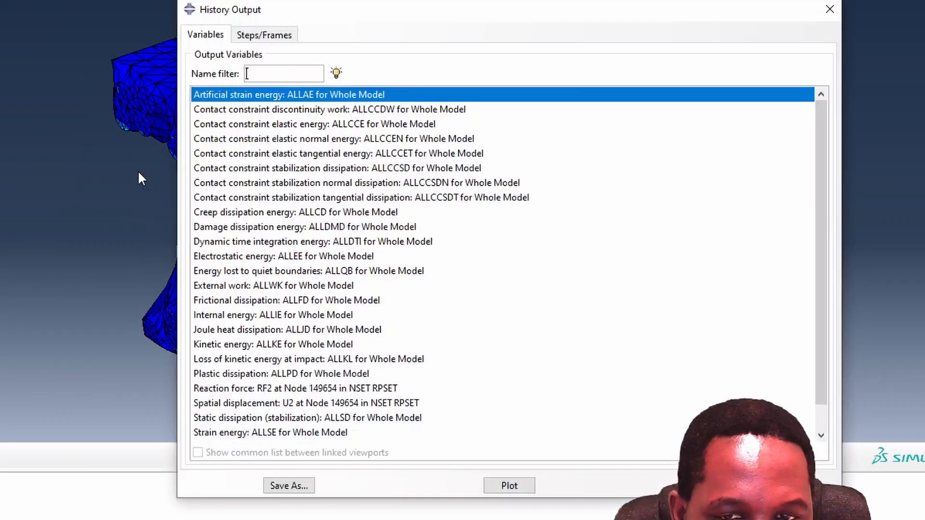
scroll(289, 351, "down", 2)
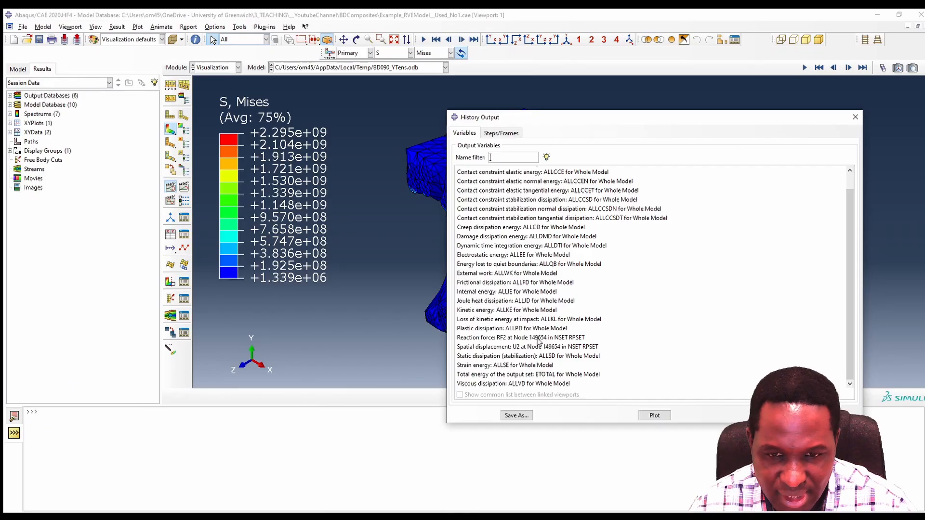
left_click(325, 362)
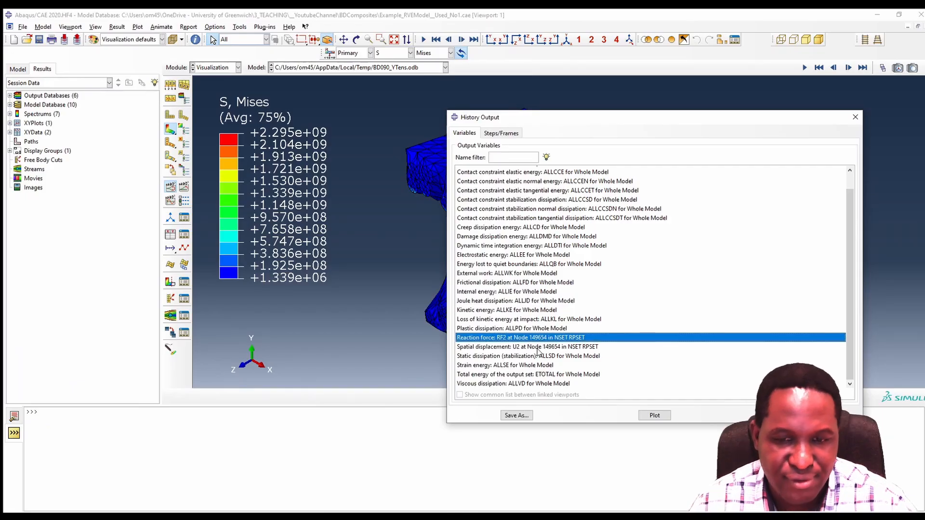
left_click(320, 377, "ctrl")
left_click(653, 415)
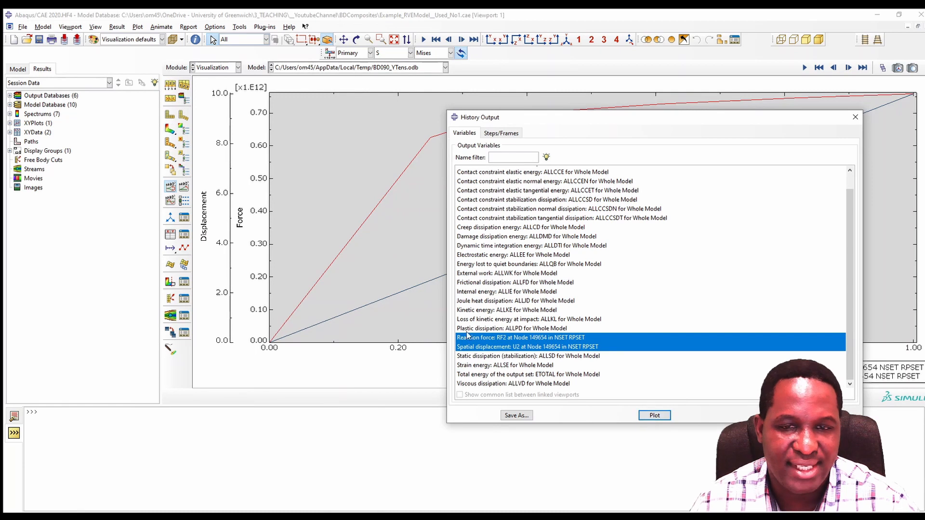
left_click(792, 416)
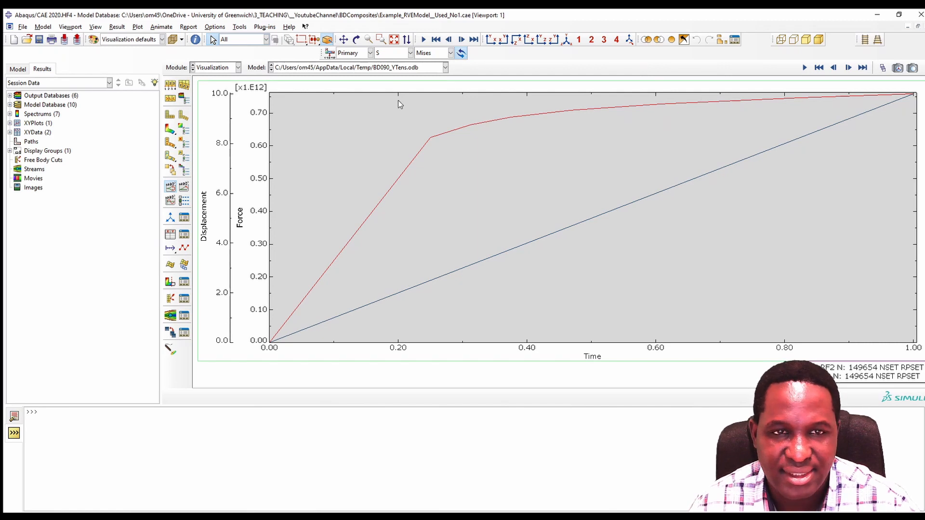
Export the XY data of the current Y-tension plot from Abaqus/CAE to Excel with the Excel Utilities plug-in.
left_click(260, 28)
mouse_move(283, 70)
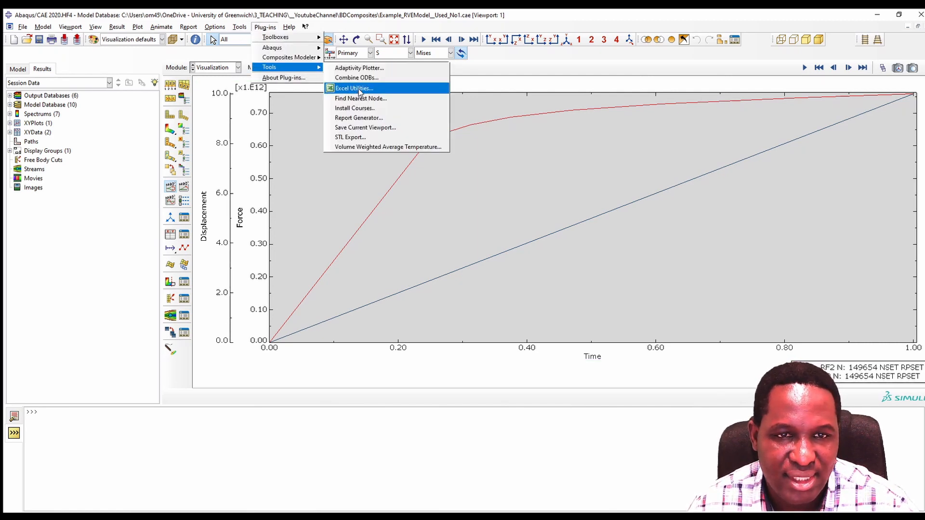
left_click(356, 89)
left_click(58, 221)
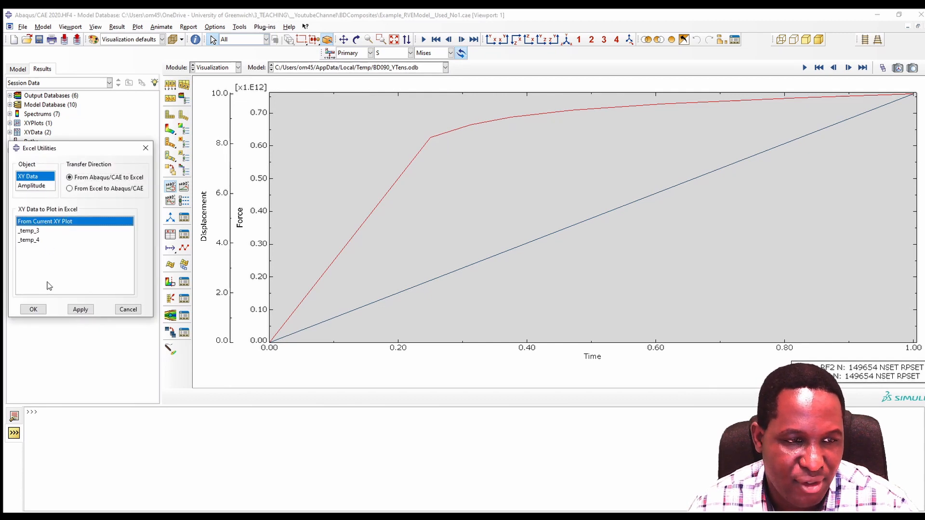
left_click(33, 309)
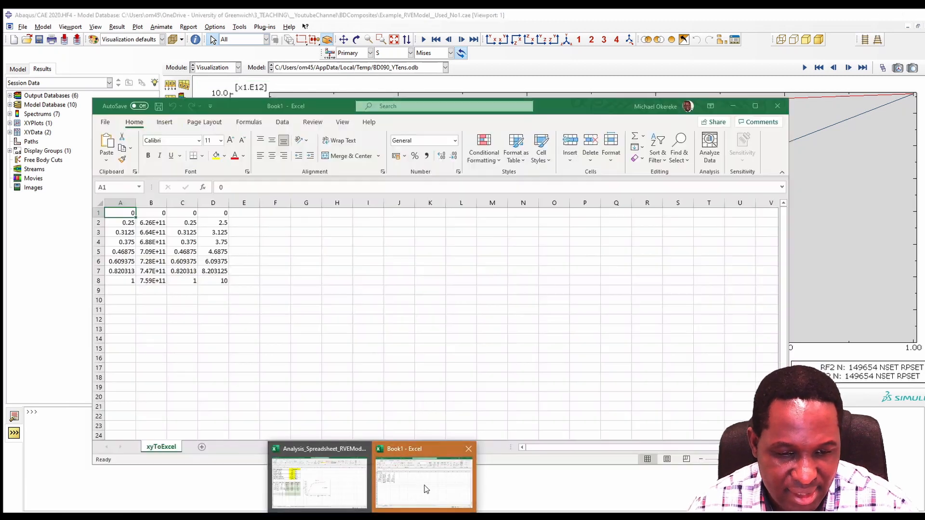
Switch to the exported Excel workbook Book1 and copy the whole data block A1:D8 on the xyToExcel sheet.
left_click(426, 489)
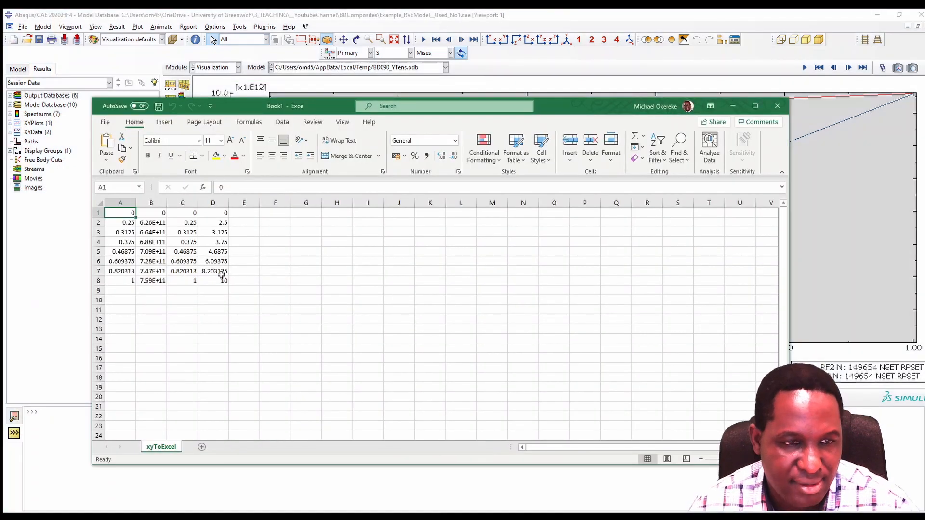
key("ctrl+a")
key("ctrl+c")
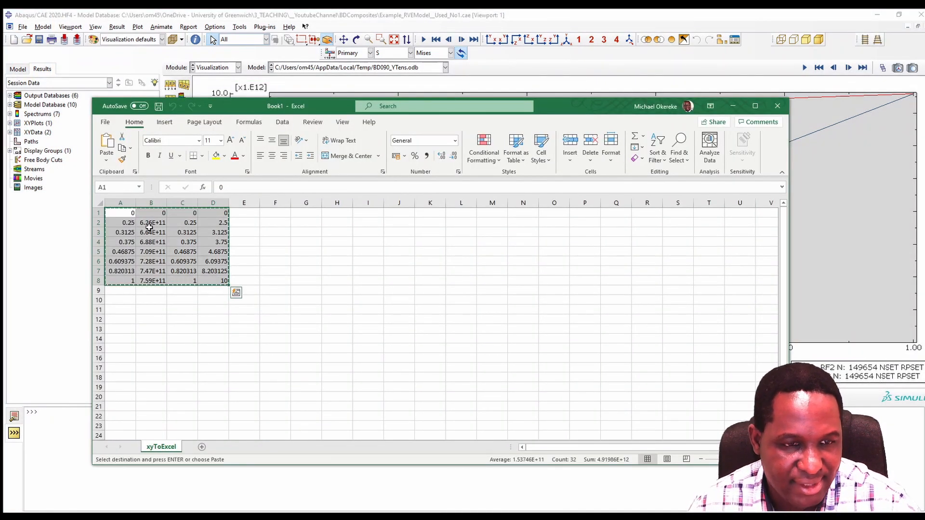
Switch to the Analysis_Spreadsheet_RVEModelling_BDComposites workbook and paste the copied data at cell A9 of the YTension sheet.
mouse_move(372, 513)
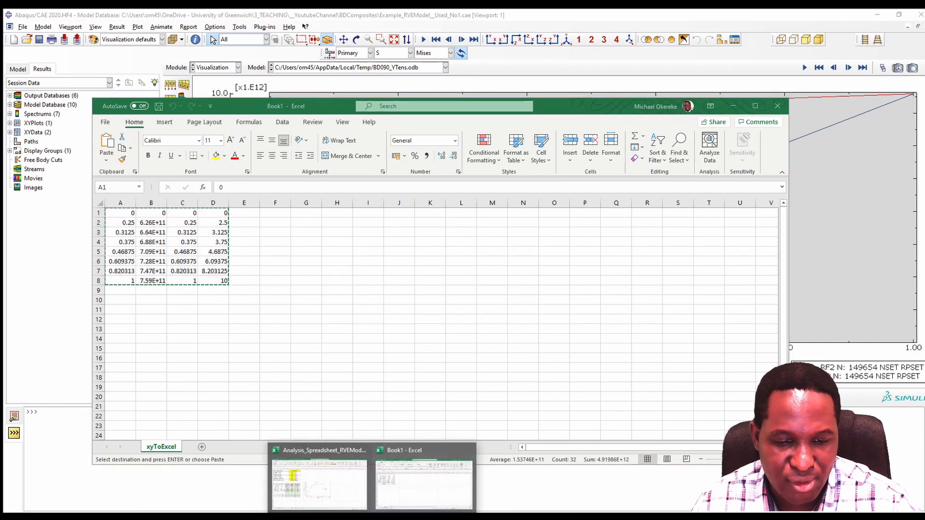
left_click(354, 477)
left_click(39, 272)
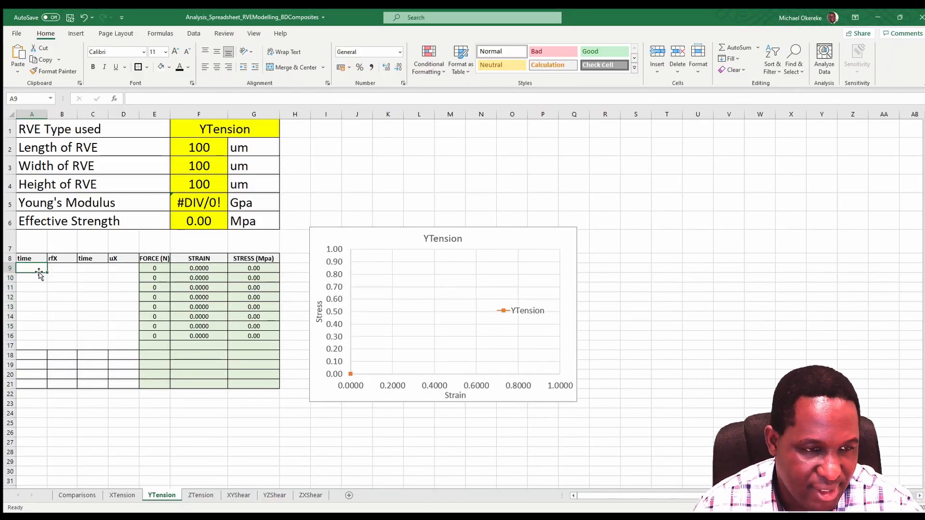
key("ctrl+v")
left_click(135, 384)
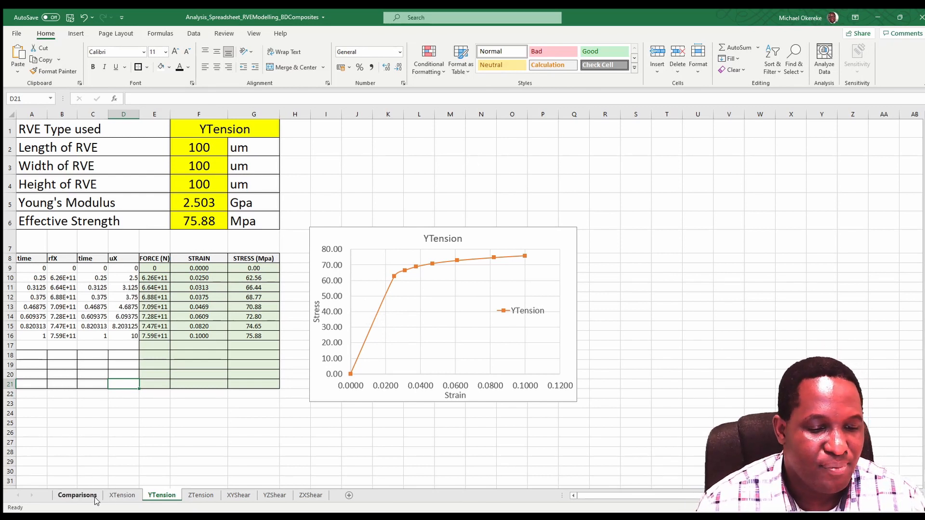
Review the result tables and stress-strain charts on the ZTension, XYShear, YZShear and ZXShear sheets.
left_click(201, 495)
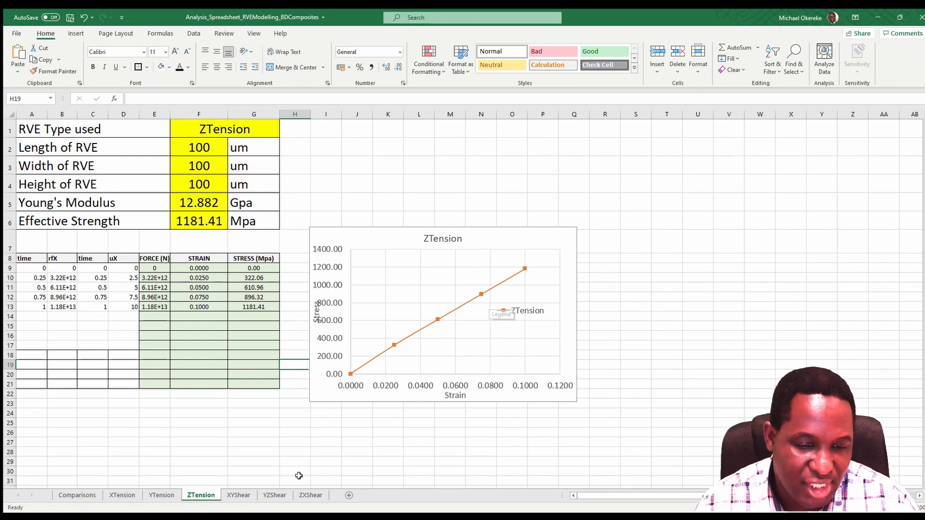
left_click(238, 495)
left_click(275, 495)
left_click(299, 497)
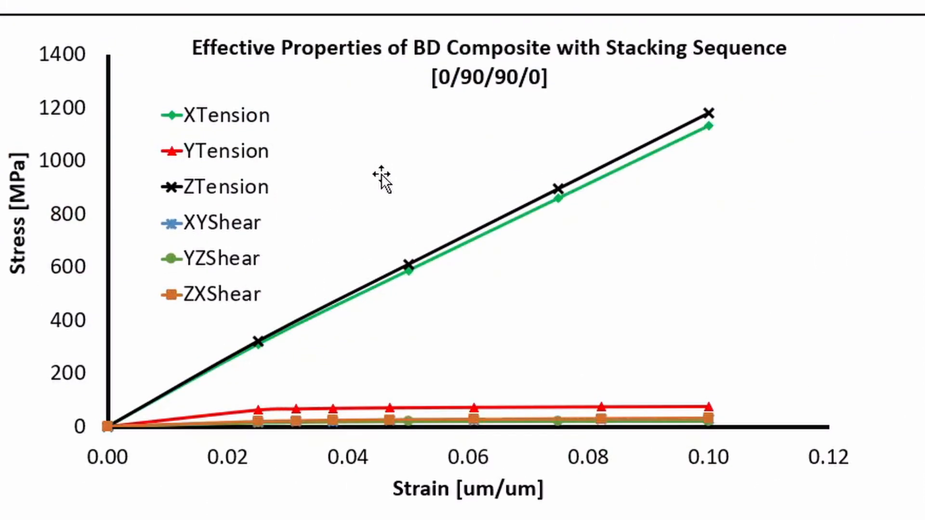
Examine the combined stress-strain charts on the Comparisons sheet, comparing the XTension, YTension and ZTension curves with the shear curves.
scroll(392, 203, "down", 3)
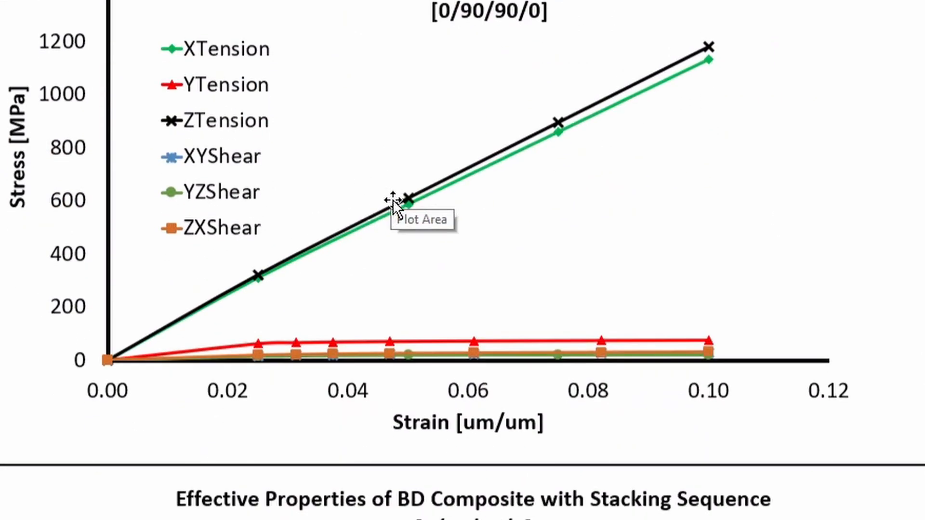
scroll(525, 241, "up", 3)
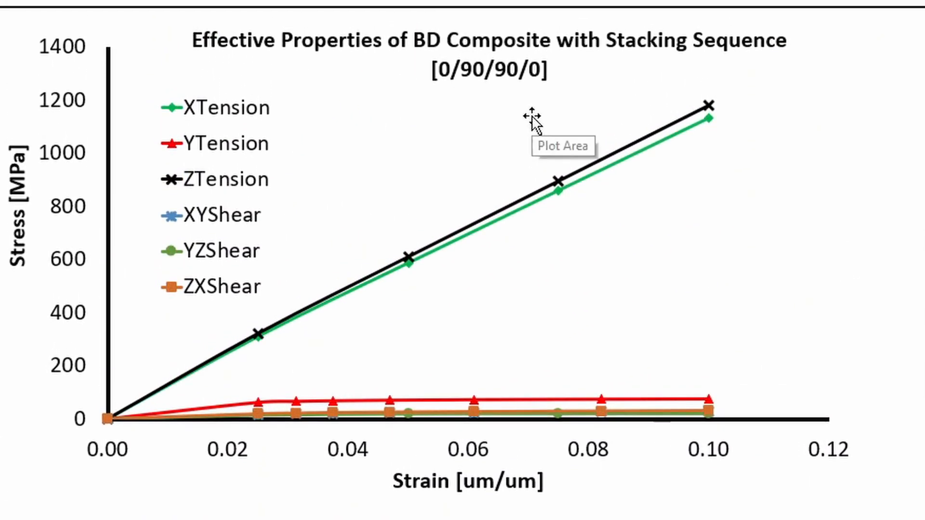
left_click(213, 103)
left_click(231, 181)
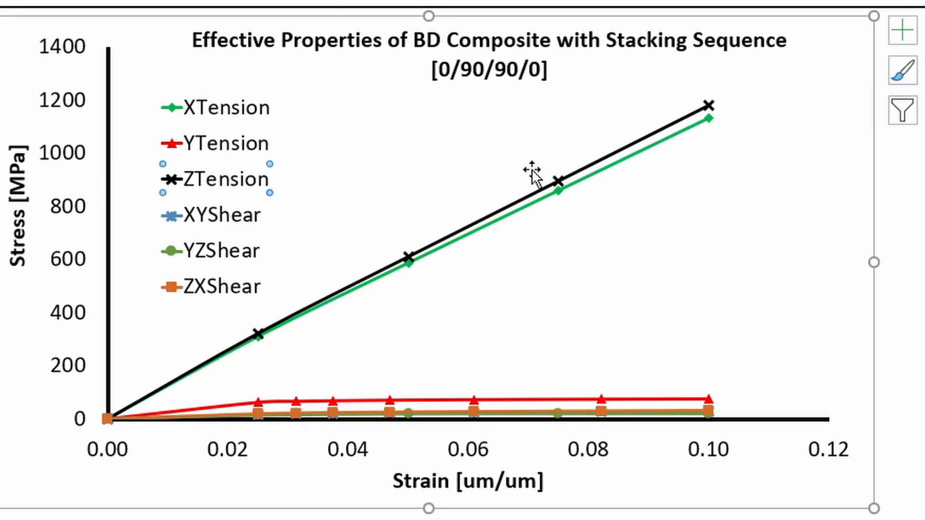
left_click(388, 171)
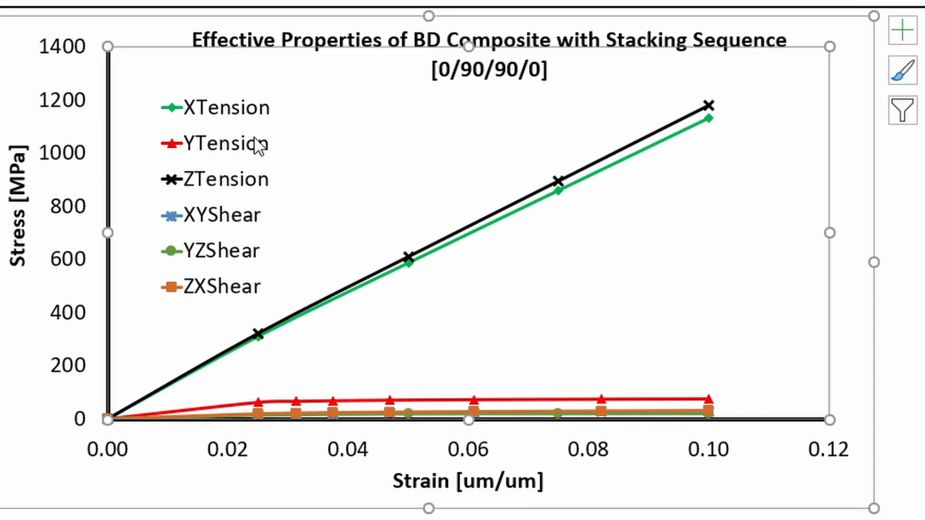
left_click(212, 184)
left_click(238, 150)
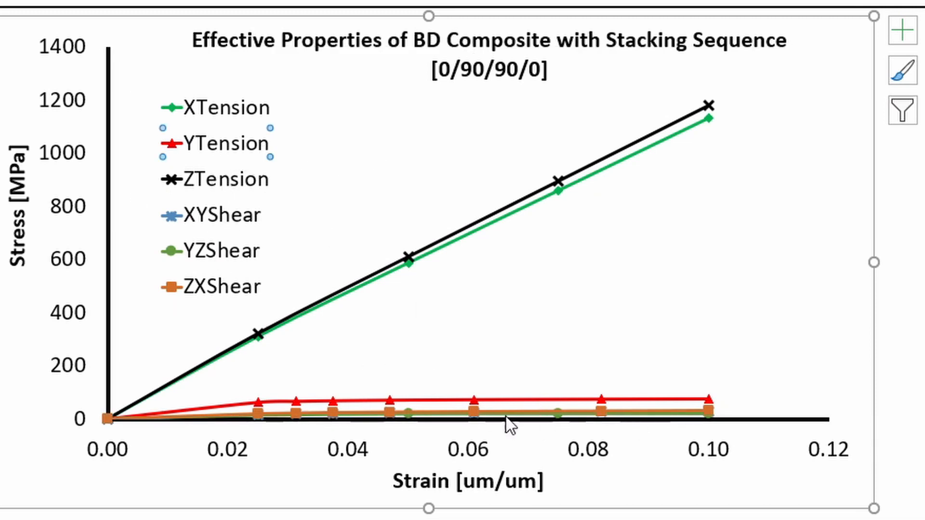
scroll(424, 347, "down", 5)
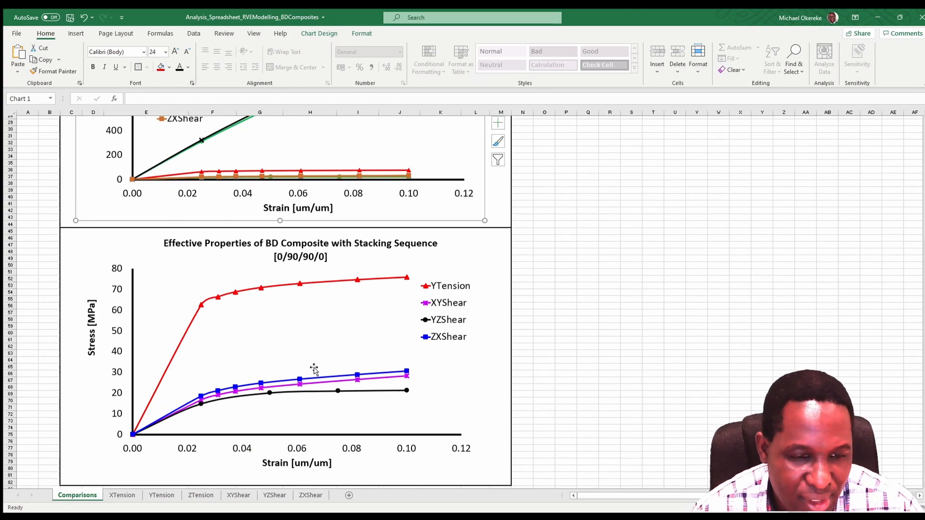
Compare the XTension and ZTension Effective Young's Modulus cells in the effective properties table on the Comparisons sheet.
scroll(420, 314, "up", 10)
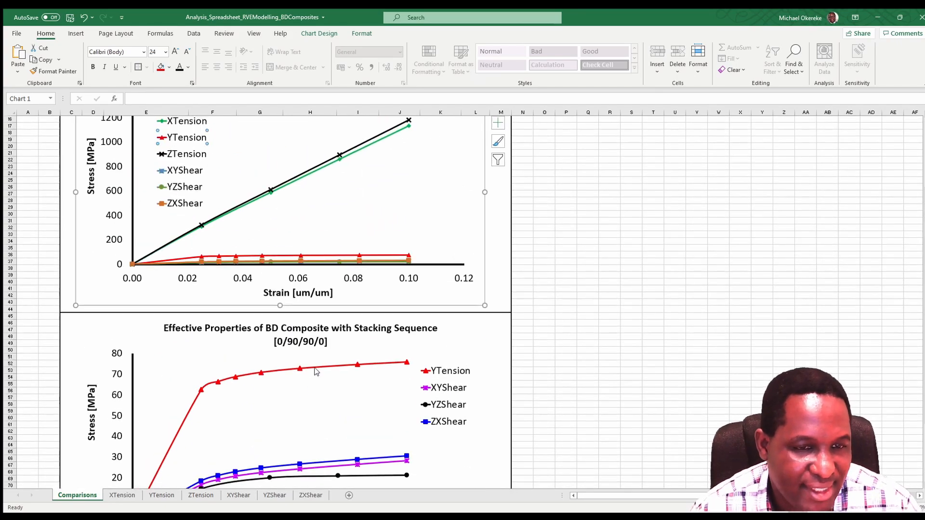
left_click(545, 213)
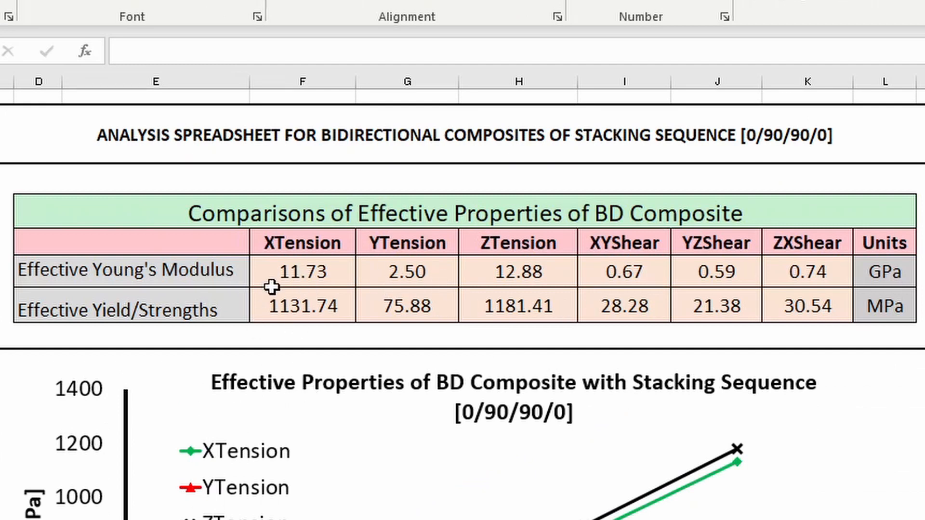
left_click(301, 269)
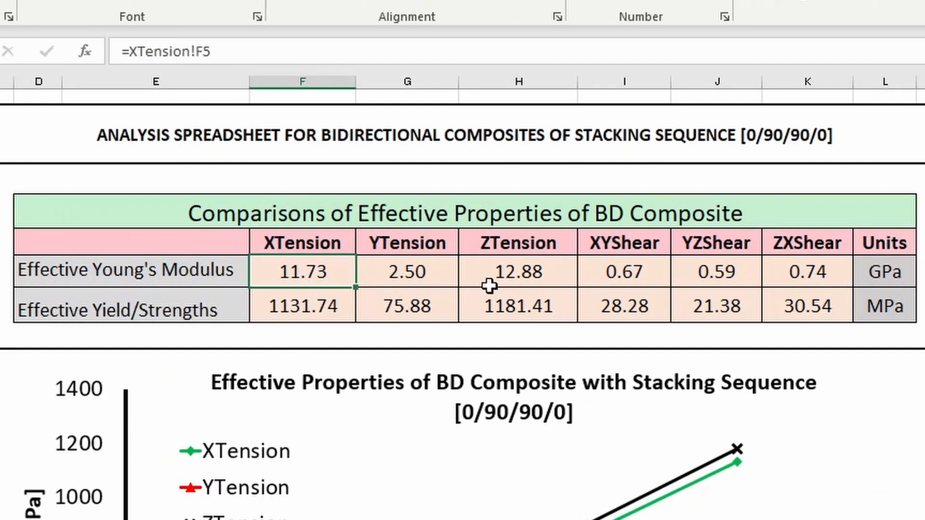
left_click(518, 271)
left_click(330, 272)
left_click(518, 271)
left_click(307, 280)
left_click(535, 275)
Compare the Effective Yield/Strengths cells for XTension, ZTension and YTension in the effective properties table.
left_click(291, 305)
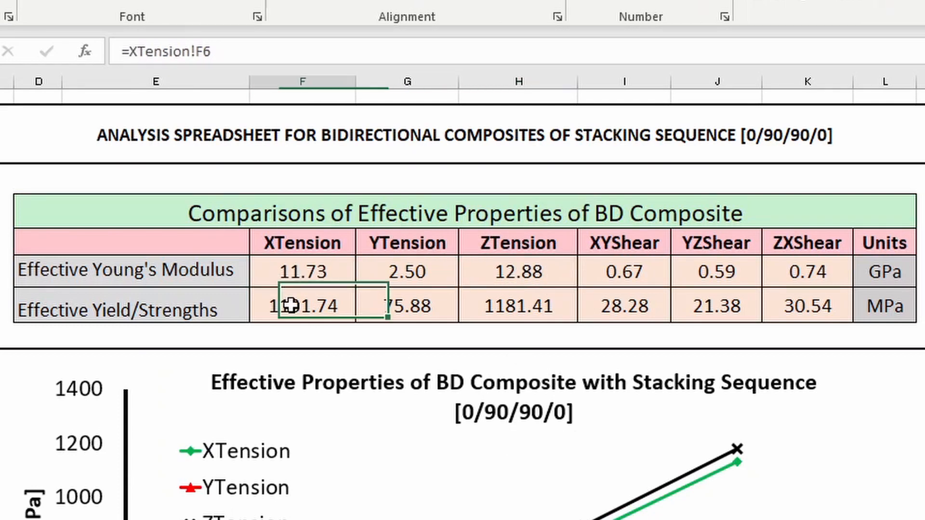
left_click(510, 317)
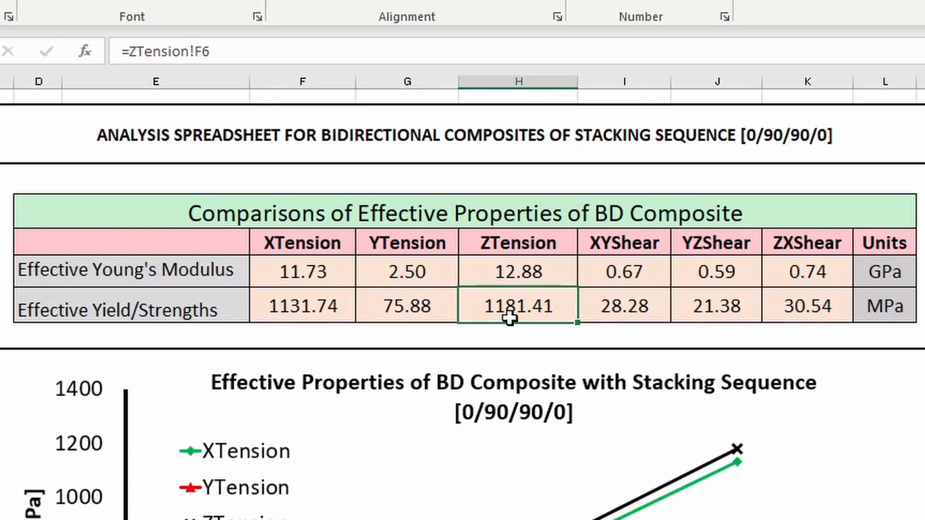
left_click(397, 316)
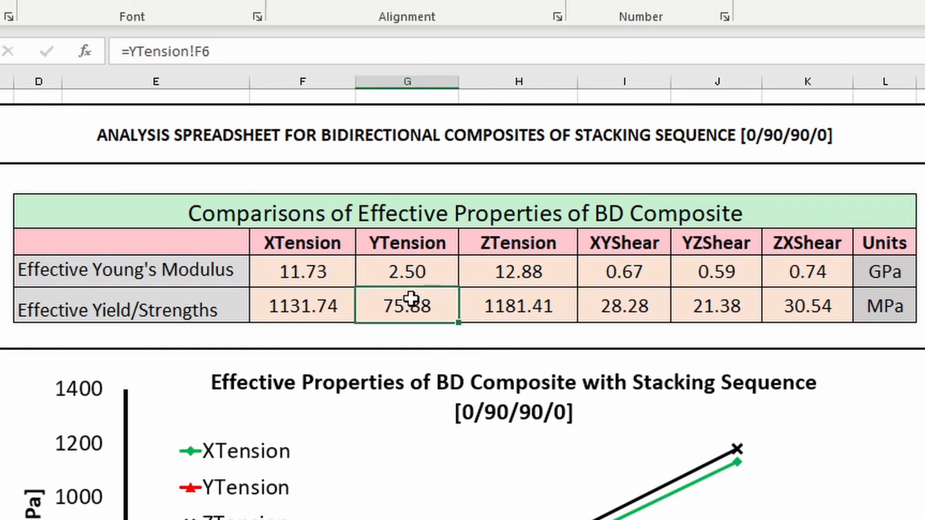